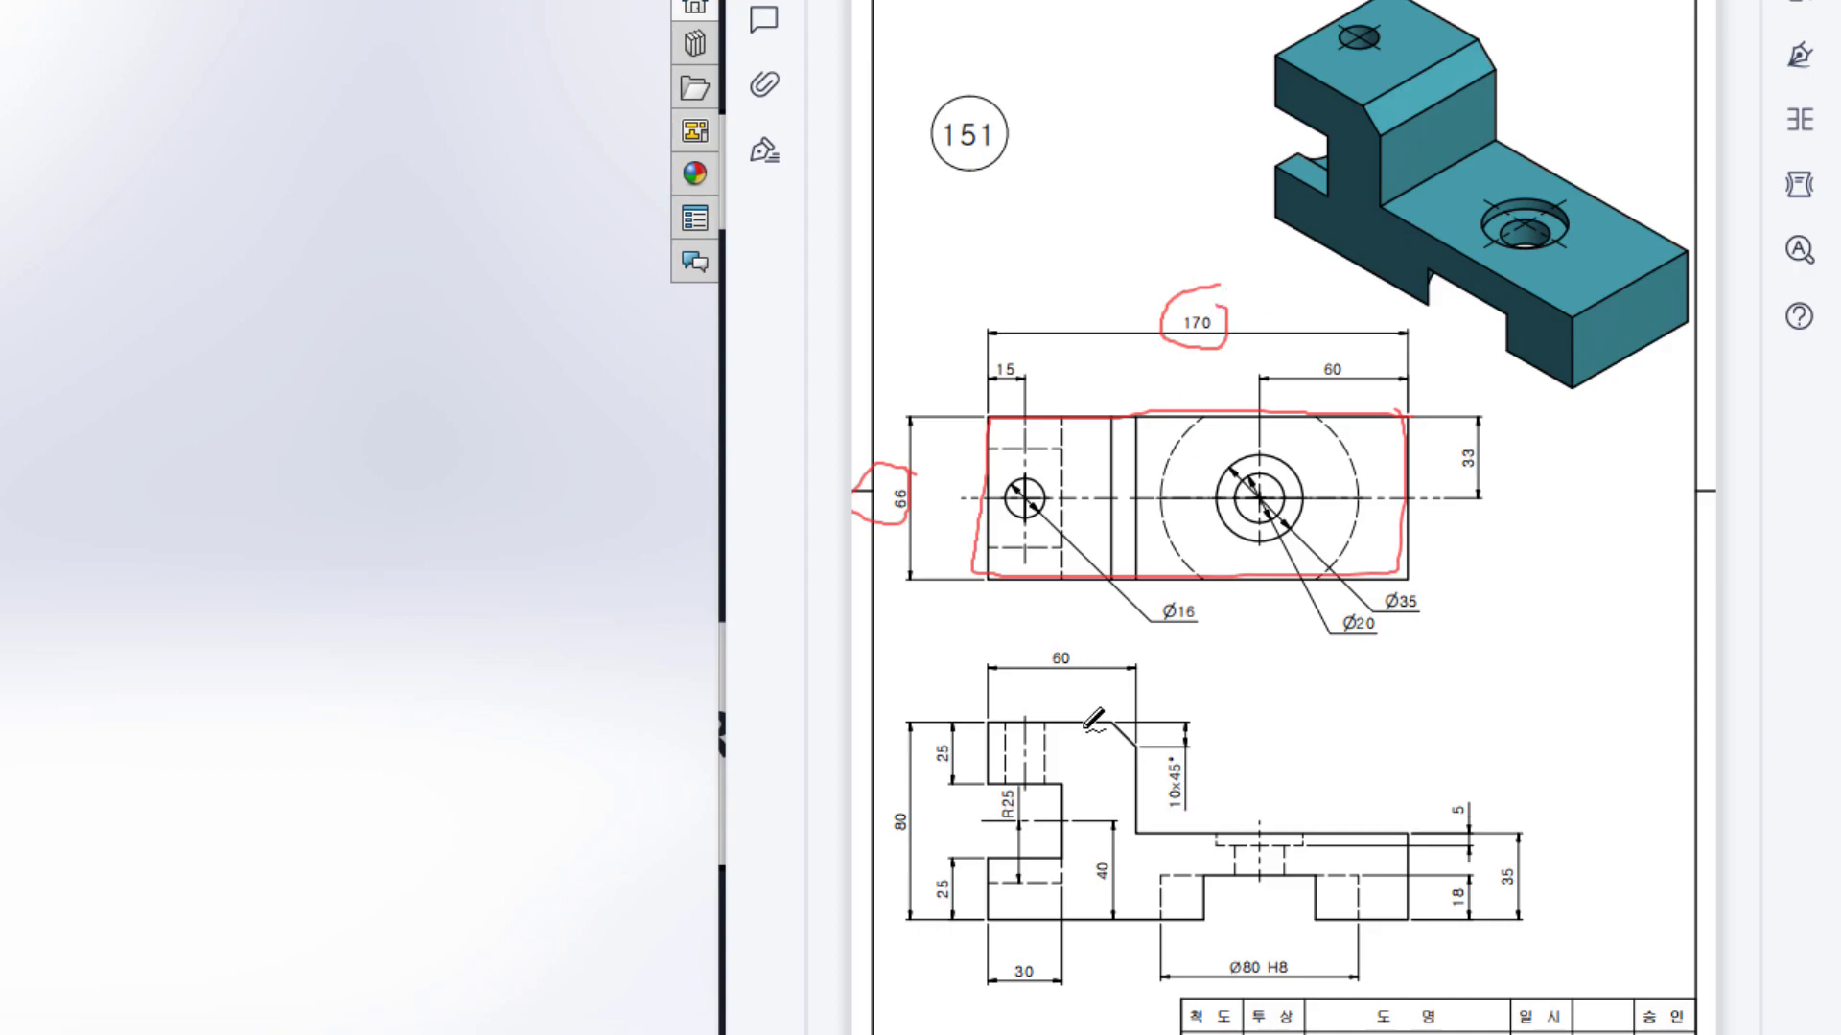
- Mark the 80 height, the stepped cut-out area and its 170, 60 and 35 dimensions on the reference drawing
{"action": "mouse_move", "coordinate": [938, 798]}
{"action": "left_mouse_down"}
{"action": "mouse_move", "coordinate": [899, 798]}
{"action": "mouse_move", "coordinate": [872, 832]}
{"action": "mouse_move", "coordinate": [930, 810]}
{"action": "left_mouse_up"}
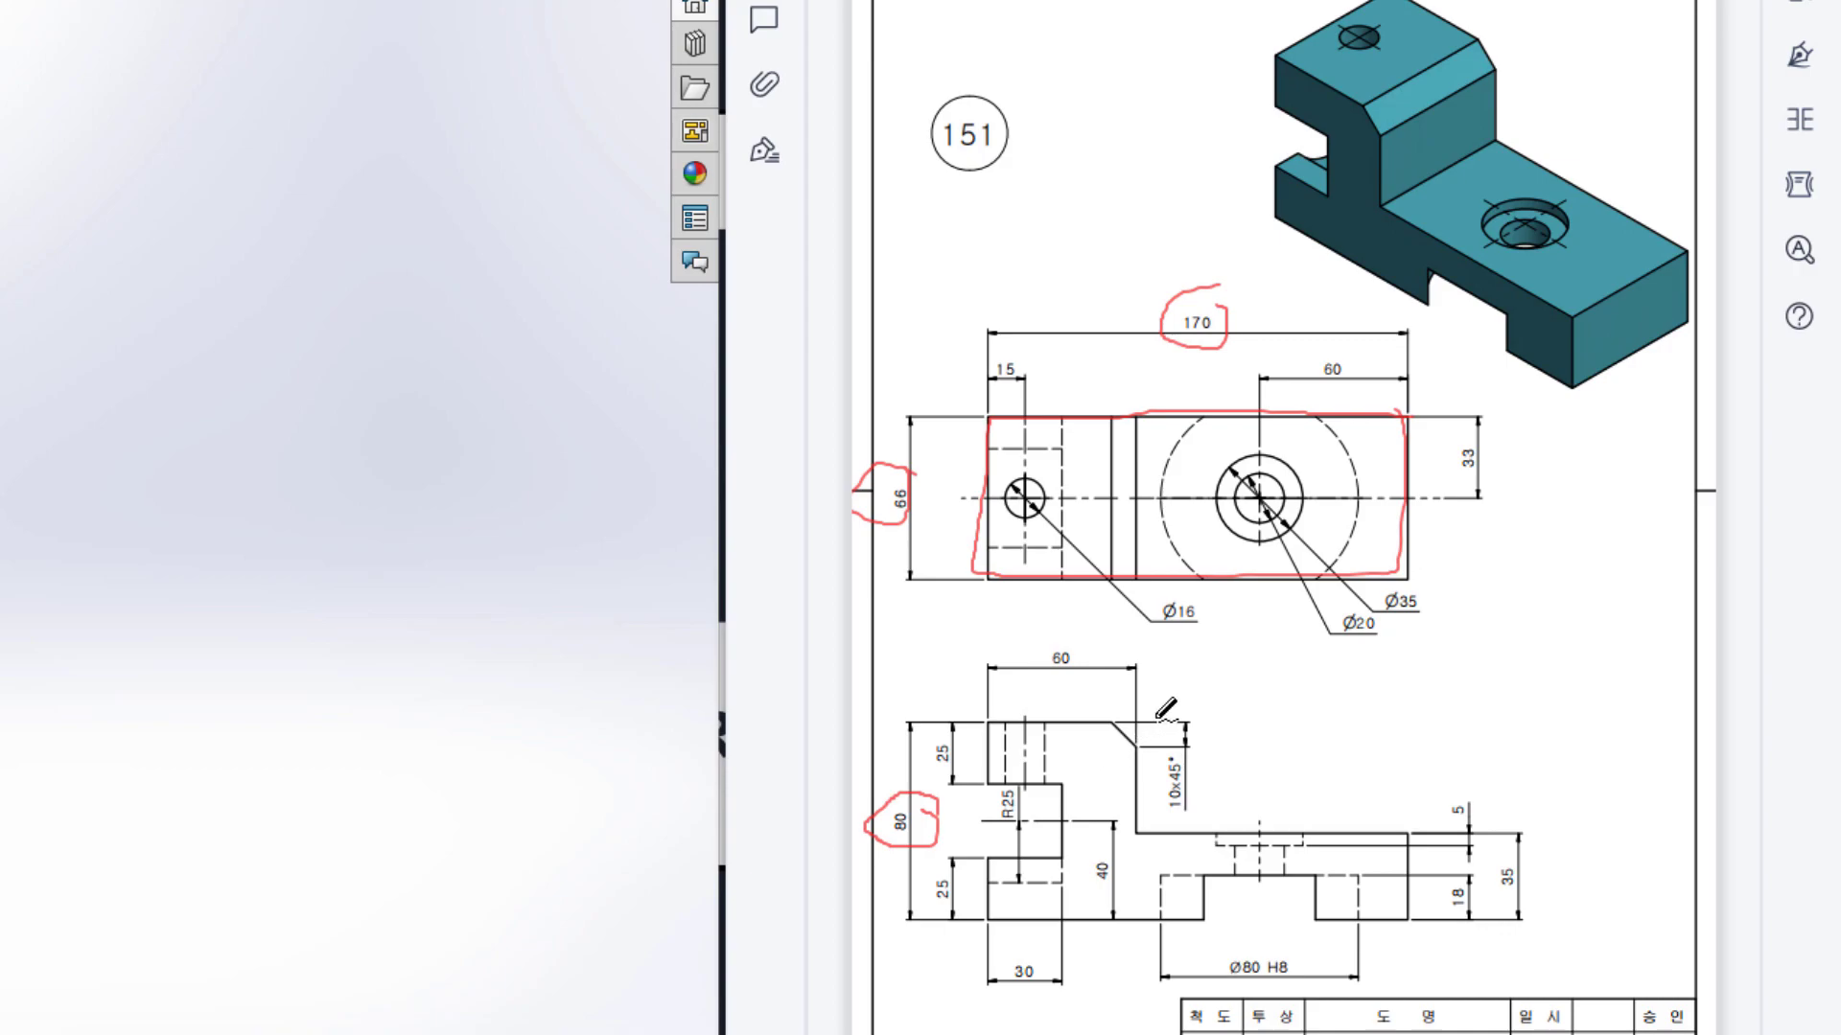
{"action": "mouse_move", "coordinate": [1141, 727]}
{"action": "left_mouse_down"}
{"action": "mouse_move", "coordinate": [1143, 836]}
{"action": "mouse_move", "coordinate": [1440, 822]}
{"action": "mouse_move", "coordinate": [1392, 719]}
{"action": "mouse_move", "coordinate": [1140, 724]}
{"action": "left_mouse_up"}
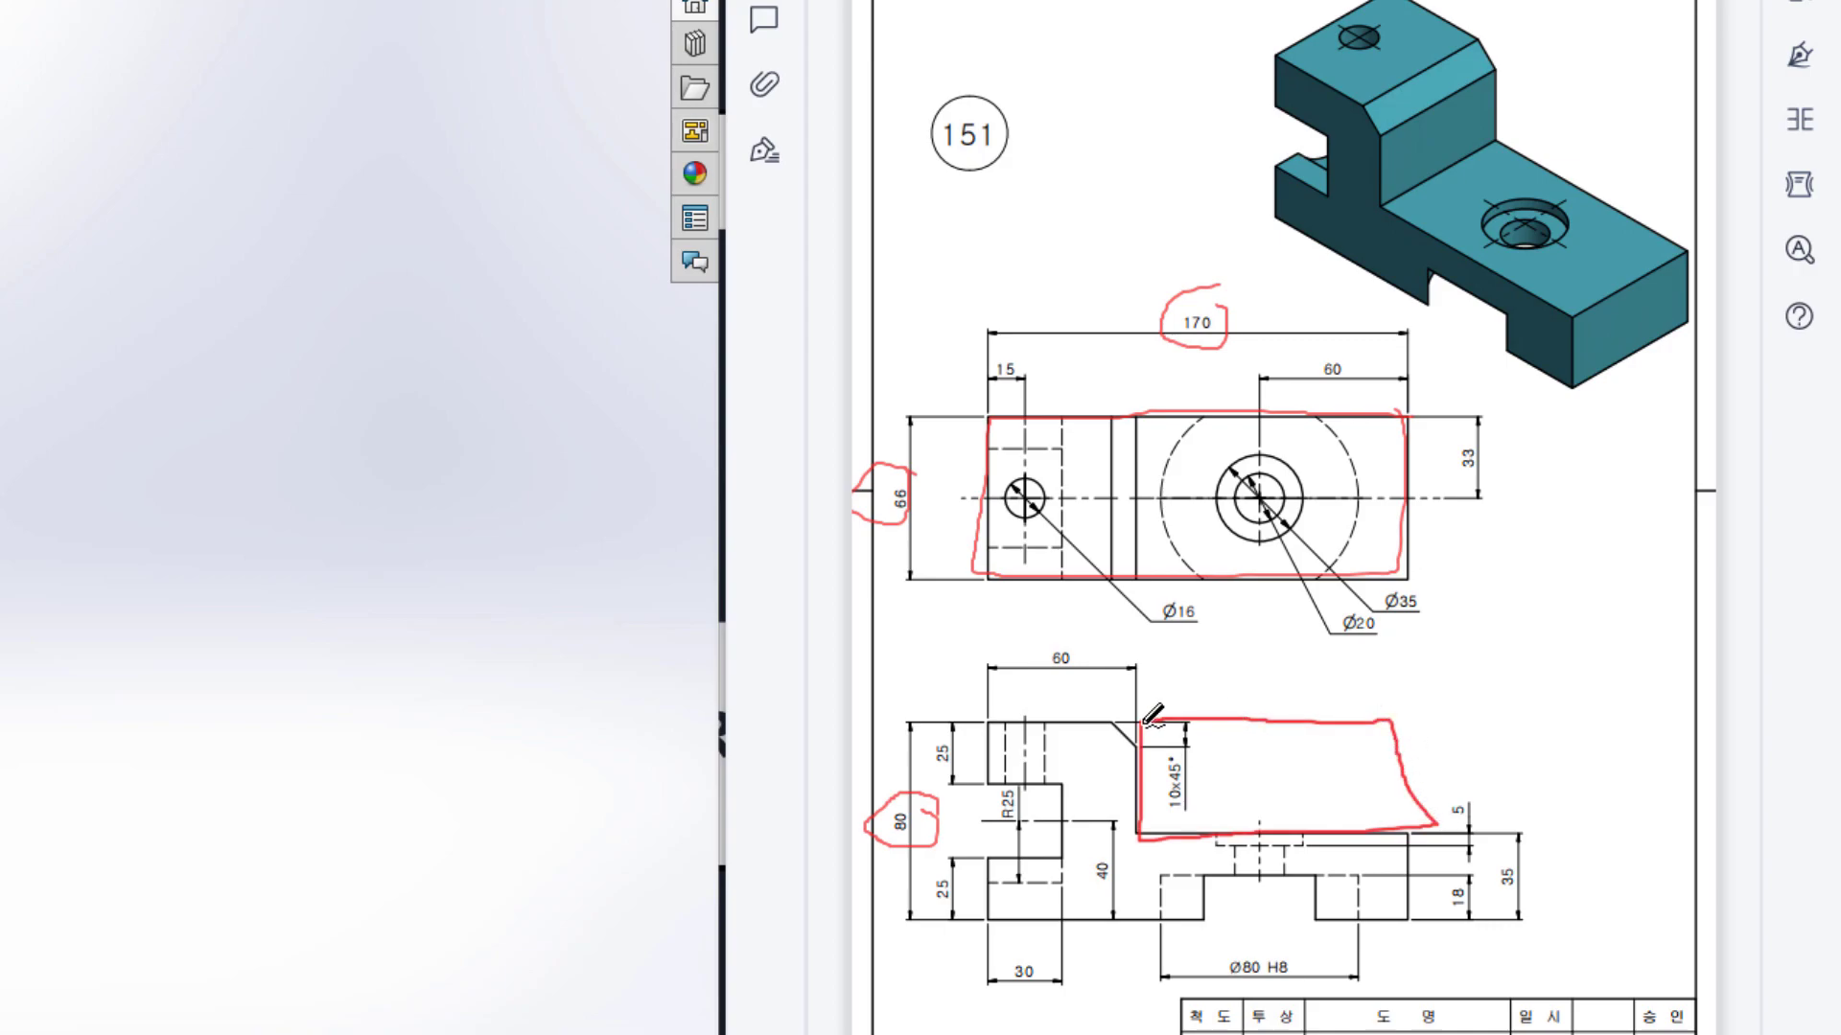
{"action": "mouse_move", "coordinate": [1225, 305]}
{"action": "left_mouse_down"}
{"action": "mouse_move", "coordinate": [1184, 289]}
{"action": "mouse_move", "coordinate": [1223, 318]}
{"action": "mouse_move", "coordinate": [1218, 292]}
{"action": "left_mouse_up"}
{"action": "mouse_move", "coordinate": [1069, 640]}
{"action": "left_mouse_down"}
{"action": "mouse_move", "coordinate": [1052, 662]}
{"action": "mouse_move", "coordinate": [1076, 641]}
{"action": "left_mouse_up"}
{"action": "left_click_drag", "start_coordinate": [1458, 724], "coordinate": [1459, 796]}
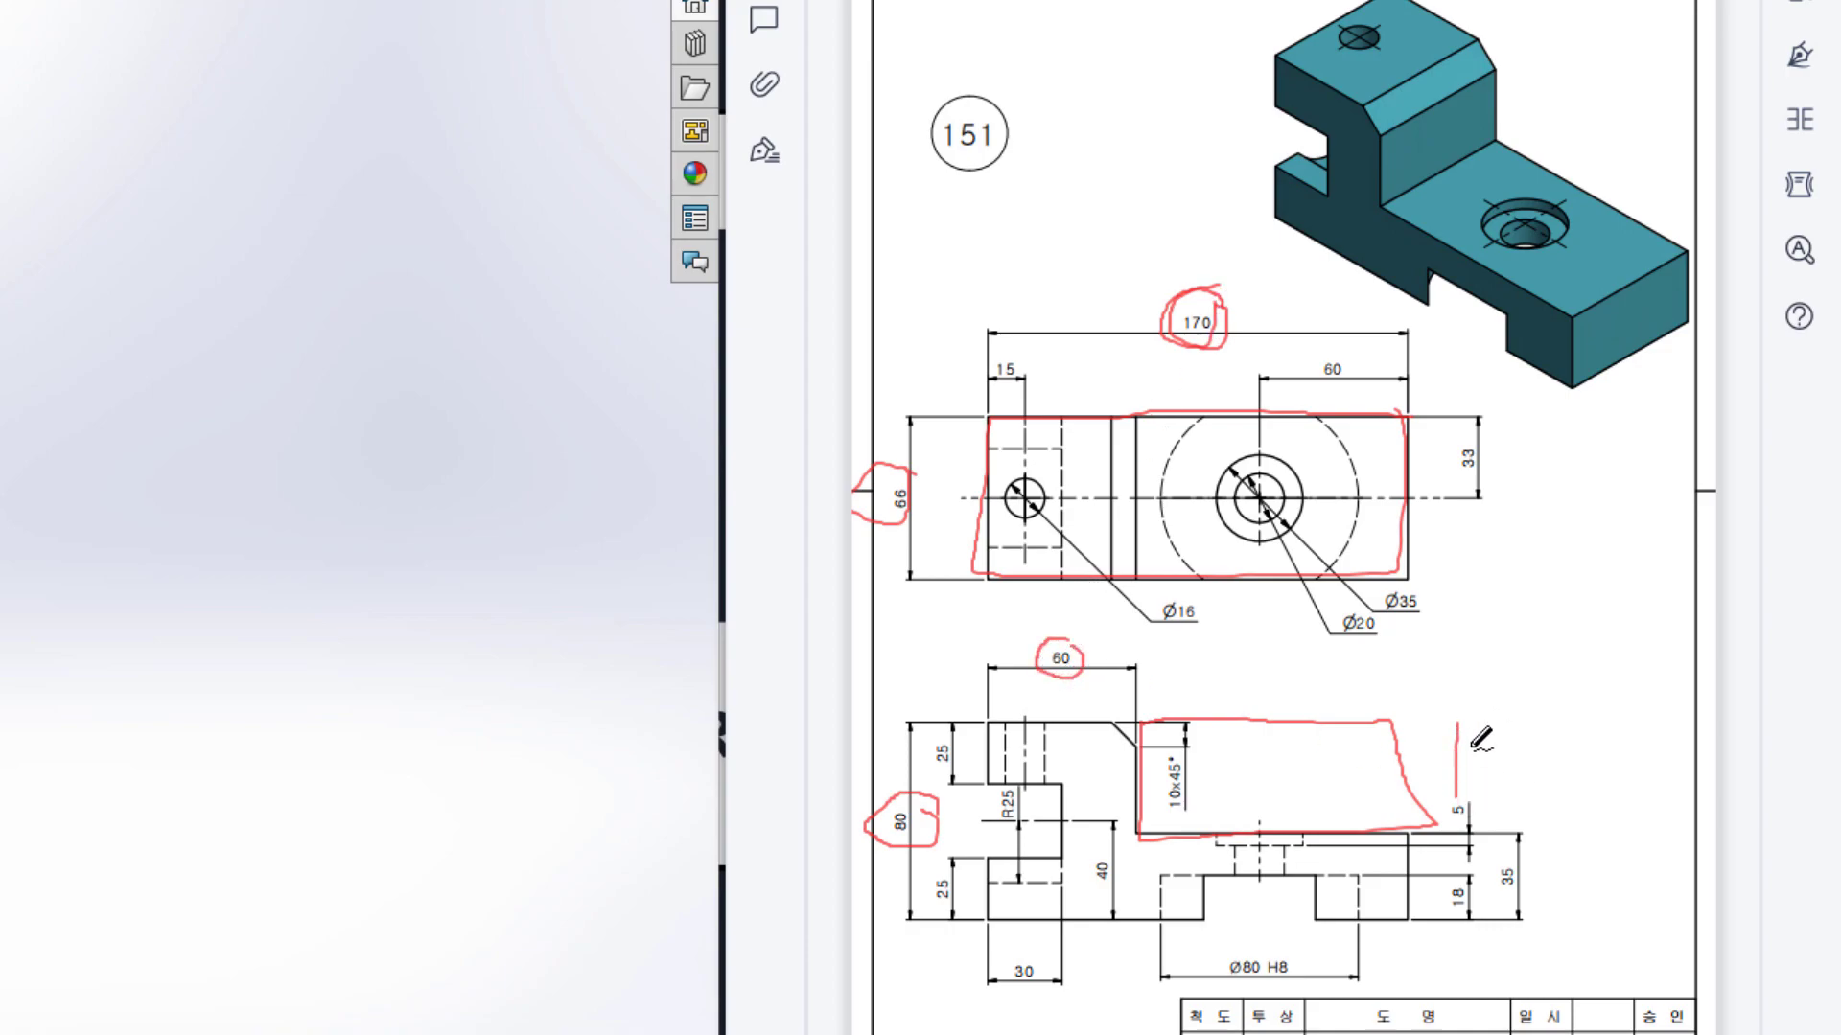
{"action": "mouse_move", "coordinate": [932, 795]}
{"action": "left_mouse_down"}
{"action": "mouse_move", "coordinate": [903, 790]}
{"action": "mouse_move", "coordinate": [905, 848]}
{"action": "mouse_move", "coordinate": [935, 816]}
{"action": "left_mouse_up"}
{"action": "mouse_move", "coordinate": [1518, 848]}
{"action": "left_mouse_down"}
{"action": "mouse_move", "coordinate": [1468, 846]}
{"action": "mouse_move", "coordinate": [1530, 877]}
{"action": "mouse_move", "coordinate": [1523, 846]}
{"action": "left_mouse_up"}
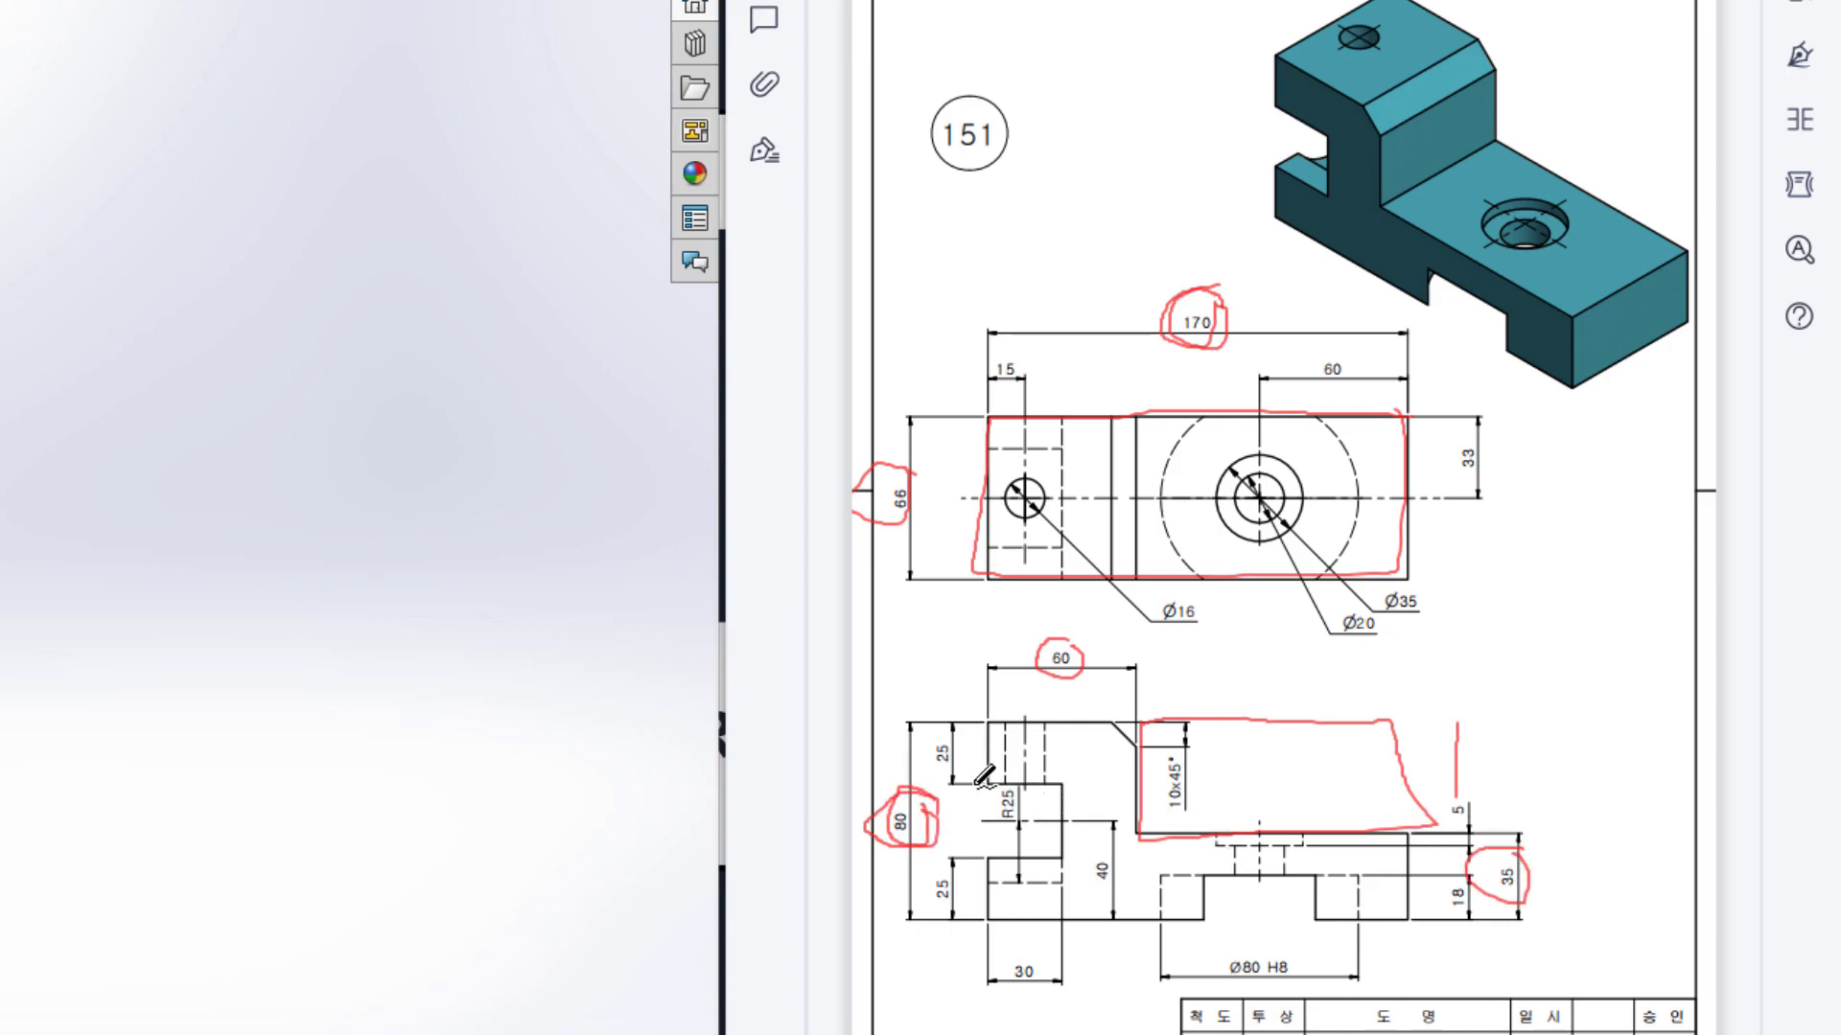
- Mark the side notch in the front view and its 30 depth and both 25 dimensions on the drawing
{"action": "mouse_move", "coordinate": [987, 783]}
{"action": "left_mouse_down"}
{"action": "mouse_move", "coordinate": [1058, 783]}
{"action": "mouse_move", "coordinate": [1060, 838]}
{"action": "mouse_move", "coordinate": [997, 857]}
{"action": "mouse_move", "coordinate": [990, 783]}
{"action": "left_mouse_up"}
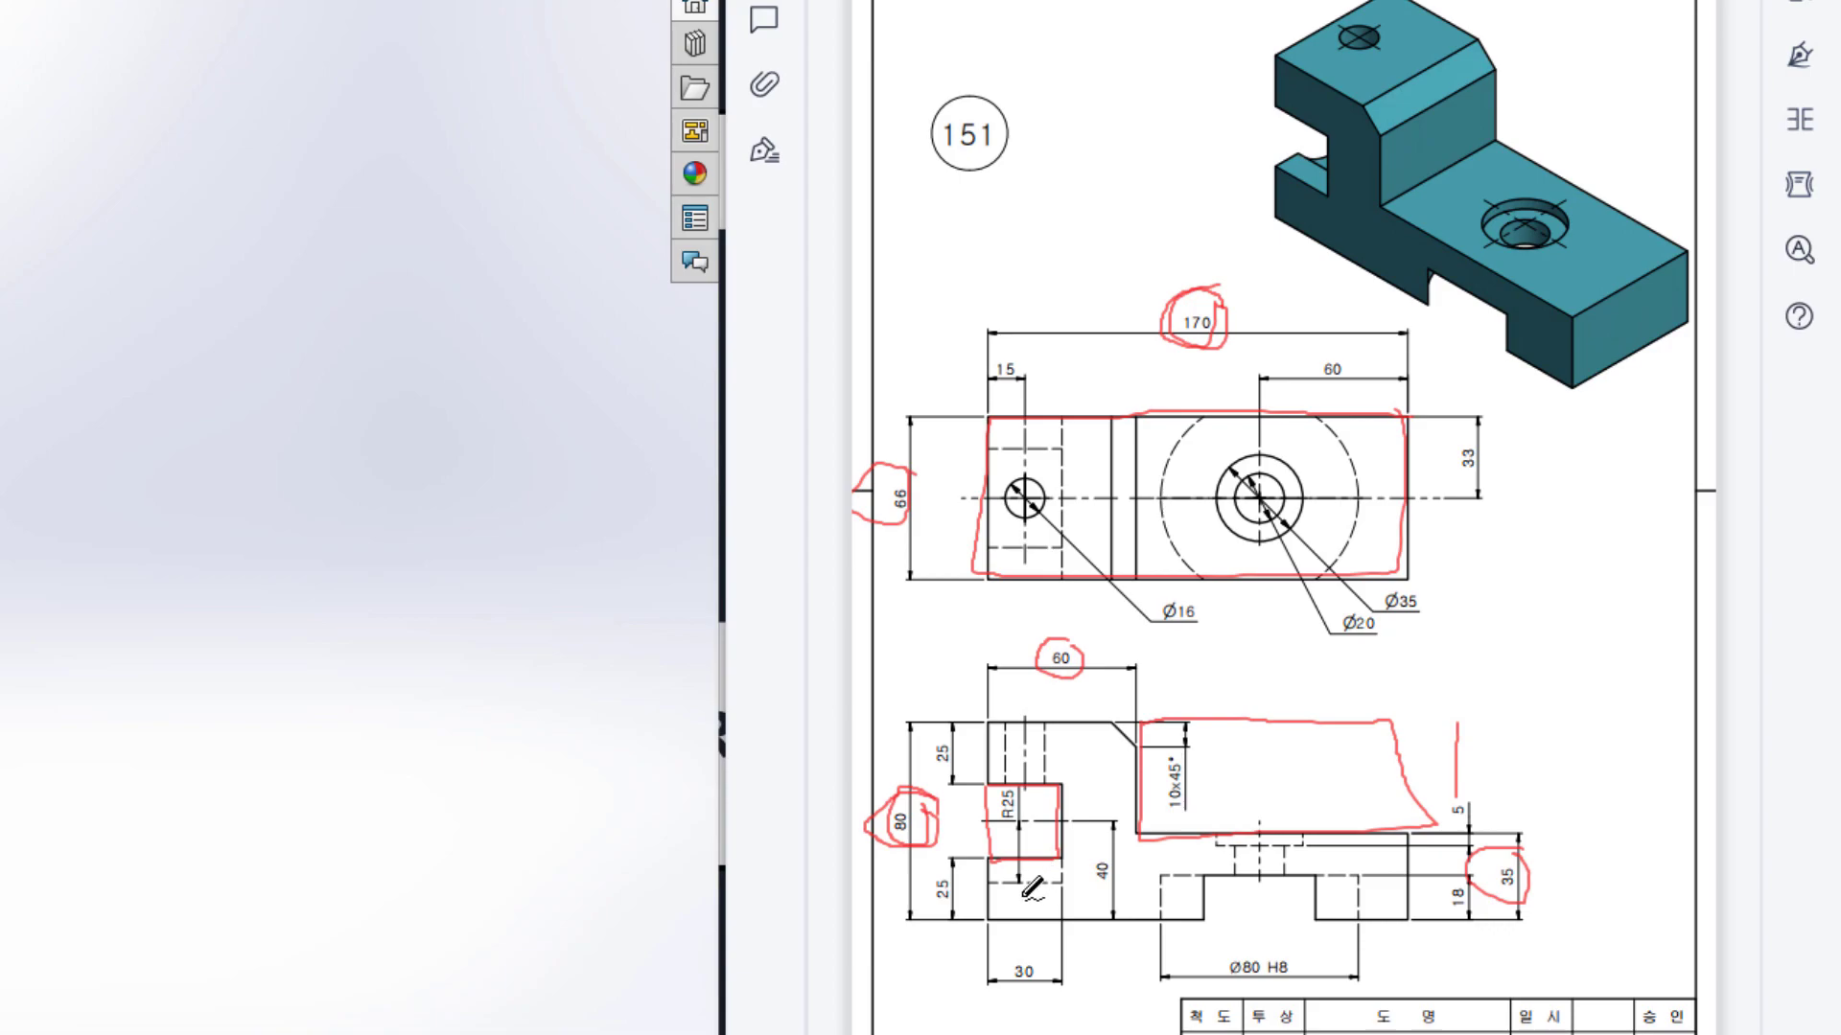
{"action": "mouse_move", "coordinate": [988, 900]}
{"action": "left_mouse_down"}
{"action": "mouse_move", "coordinate": [1059, 896]}
{"action": "mouse_move", "coordinate": [1024, 994]}
{"action": "mouse_move", "coordinate": [1050, 944]}
{"action": "left_mouse_up"}
{"action": "left_click_drag", "start_coordinate": [1085, 787], "coordinate": [1084, 846]}
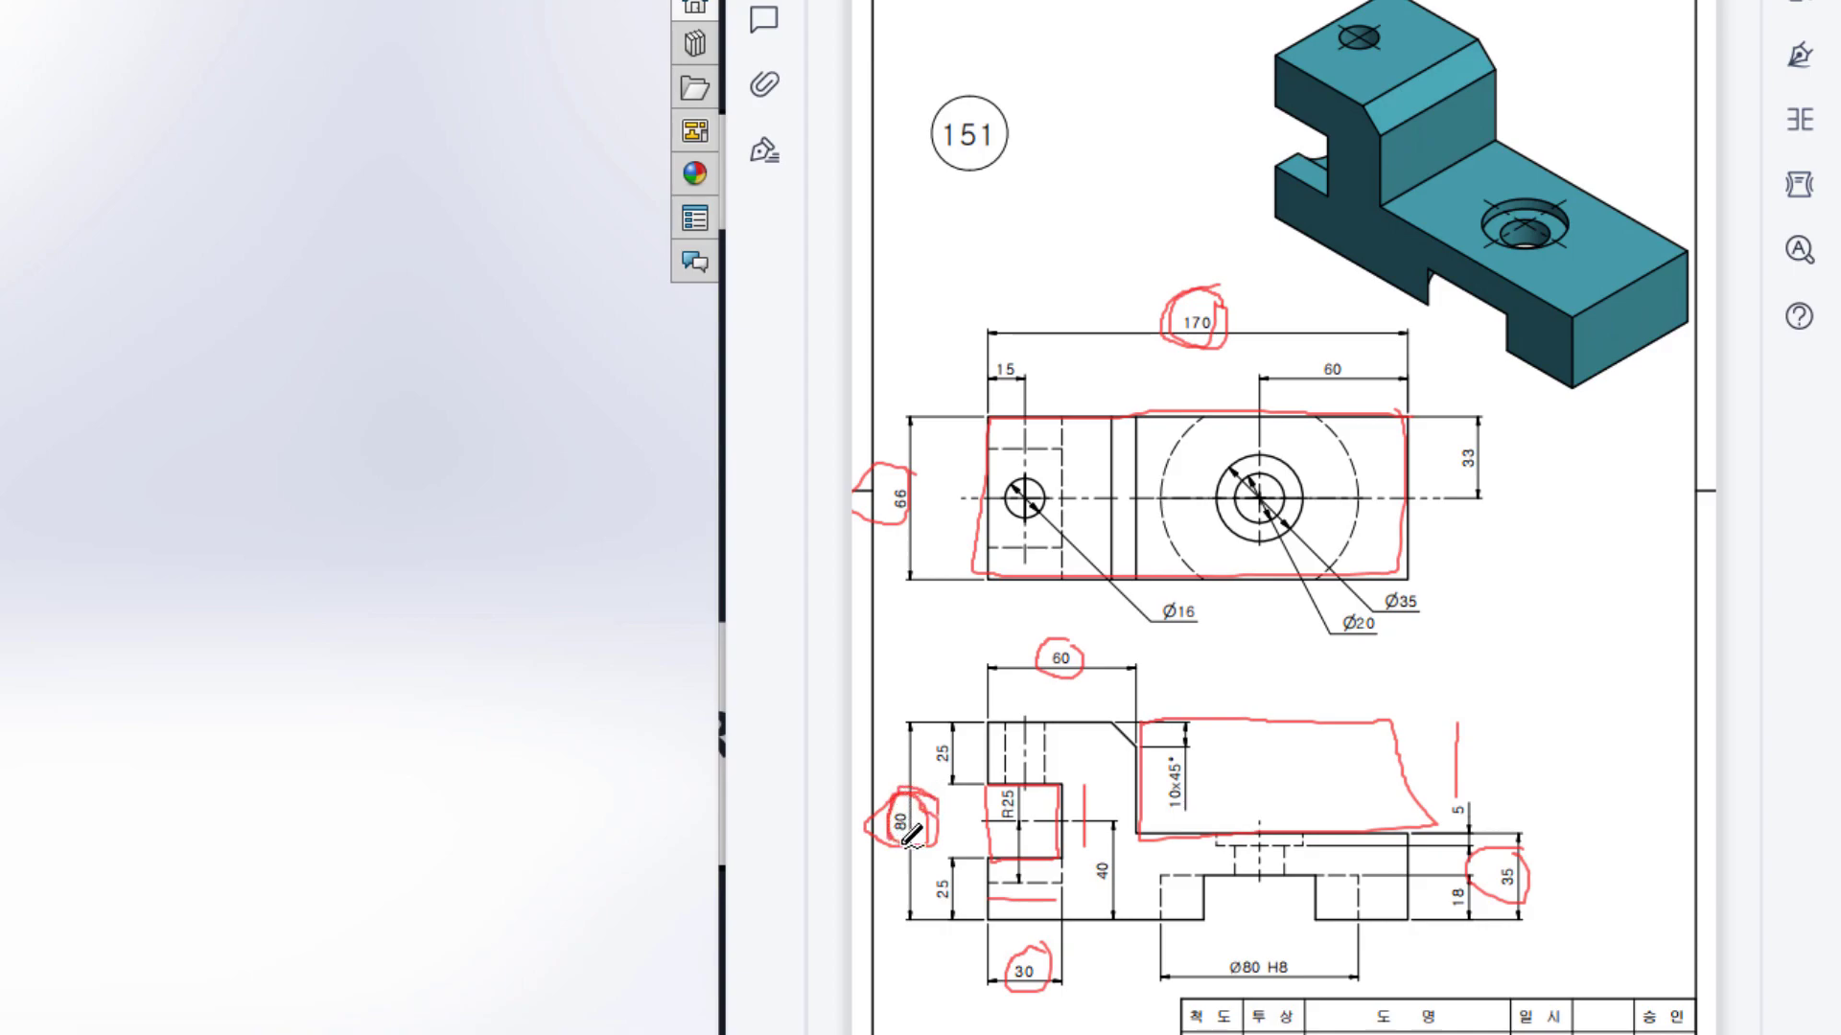
{"action": "left_click_drag", "start_coordinate": [941, 731], "coordinate": [963, 753]}
{"action": "mouse_move", "coordinate": [961, 868]}
{"action": "left_mouse_down"}
{"action": "mouse_move", "coordinate": [935, 858]}
{"action": "mouse_move", "coordinate": [958, 866]}
{"action": "left_mouse_up"}
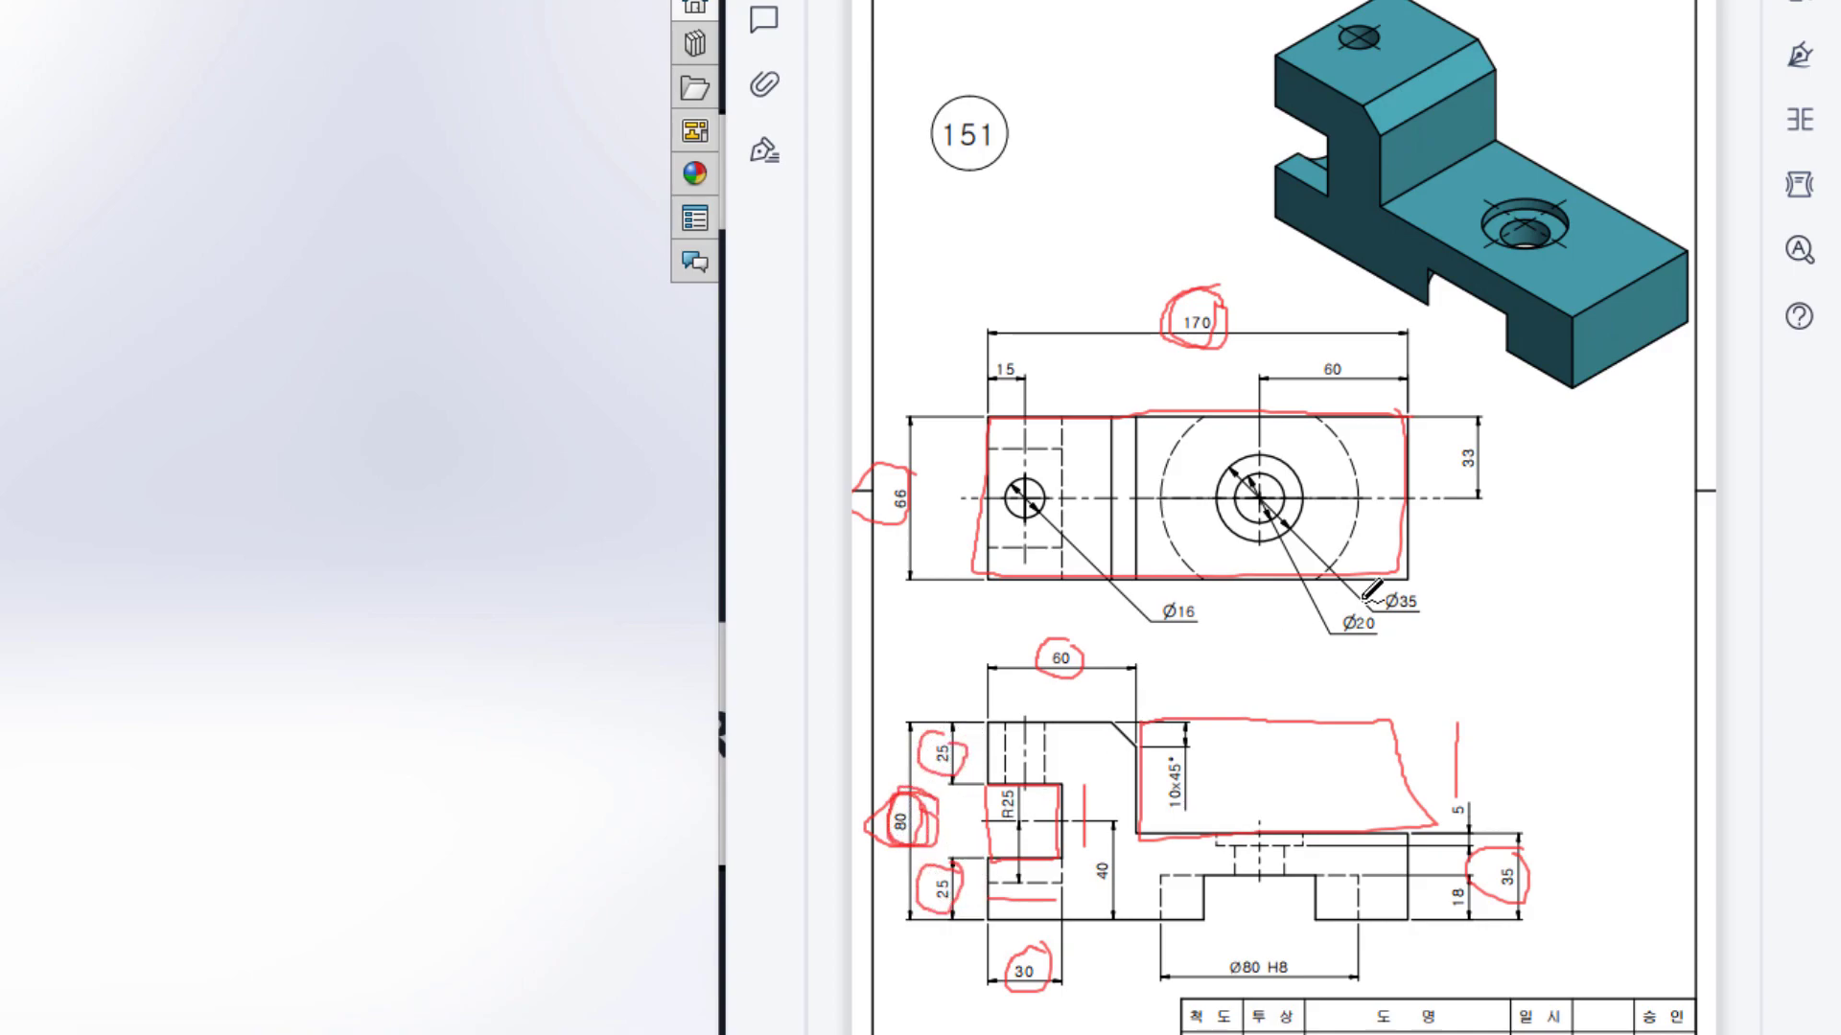
- Undo all the red markings on the reference drawing
{"action": "key", "text": "ctrl+z"}
{"action": "key", "text": "ctrl+z"}
{"action": "key", "text": "ctrl+z"}
{"action": "key", "text": "ctrl+z"}
{"action": "key", "text": "ctrl+z"}
{"action": "key", "text": "ctrl+z"}
{"action": "key", "text": "ctrl+z"}
{"action": "key", "text": "ctrl+z"}
{"action": "key", "text": "ctrl+z"}
{"action": "key", "text": "ctrl+z"}
{"action": "key", "text": "ctrl+z"}
{"action": "key", "text": "ctrl+z"}
{"action": "key", "text": "ctrl+z"}
{"action": "key", "text": "ctrl+z"}
{"action": "key", "text": "ctrl+z"}
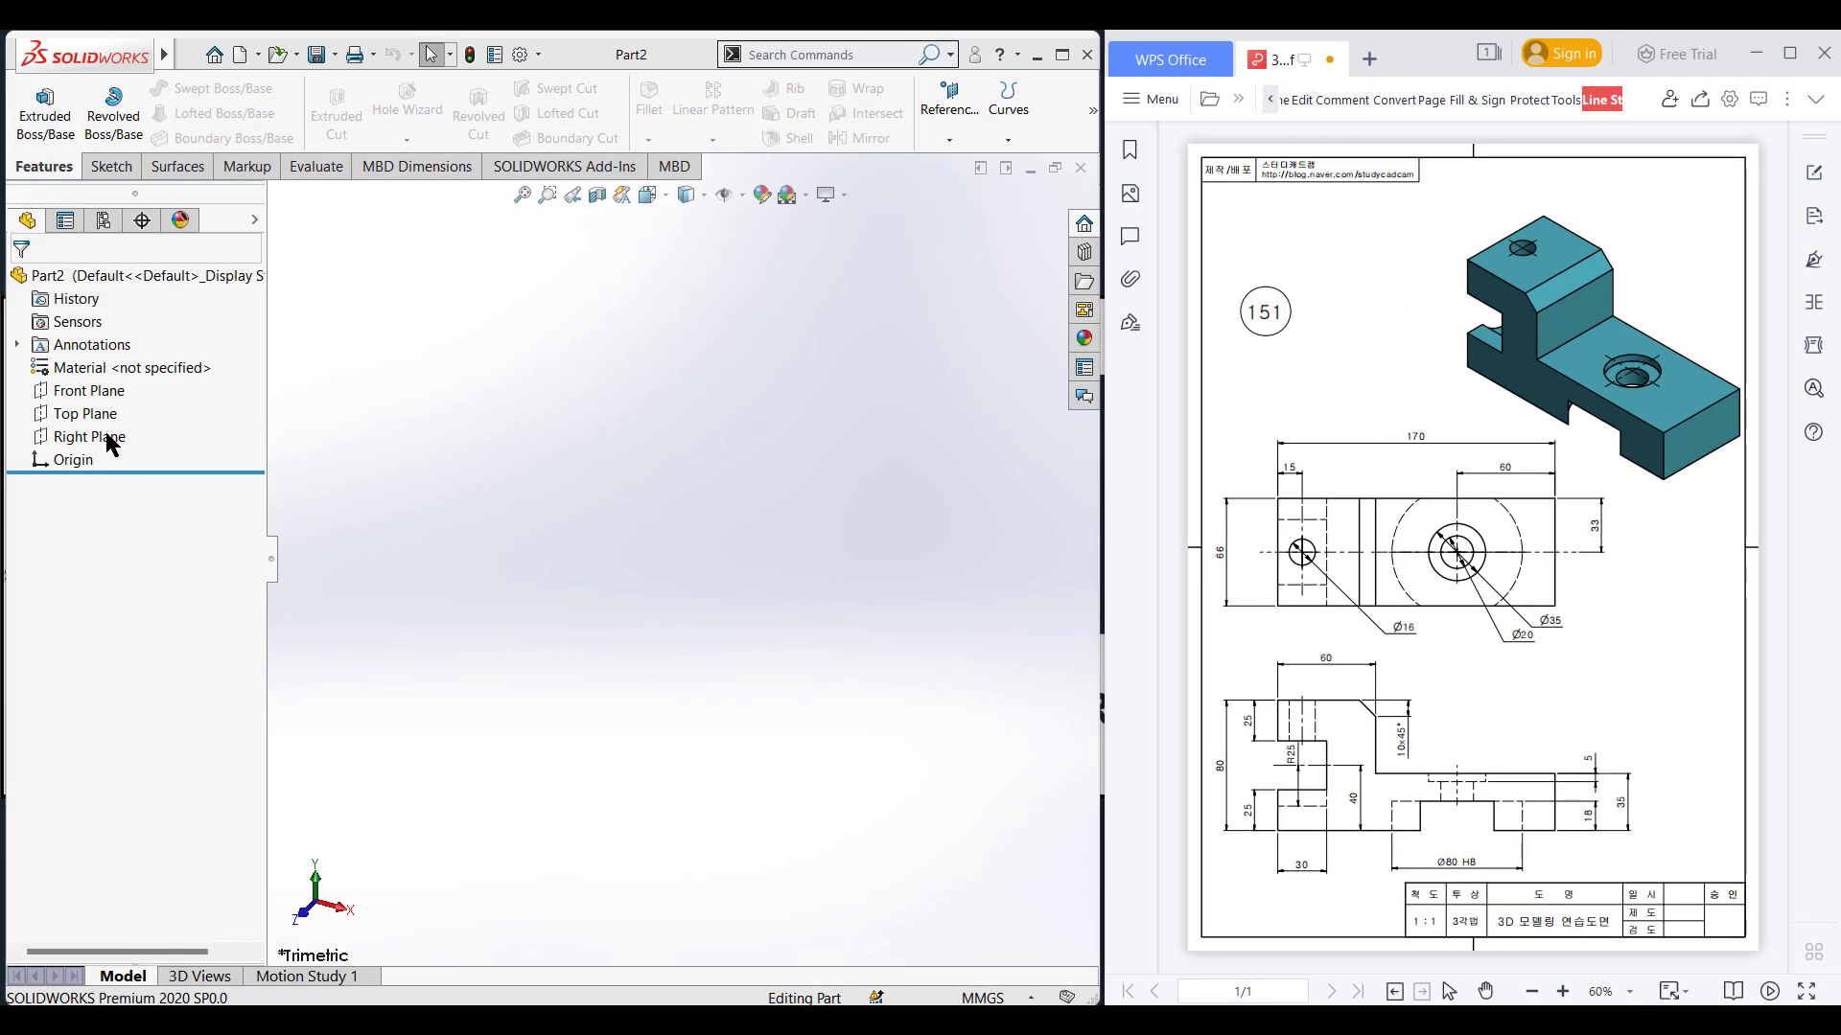
- Sketch a center rectangle on the Top Plane, centred on the origin, 170 mm long and 66 mm wide
{"action": "right_click", "coordinate": [103, 414]}
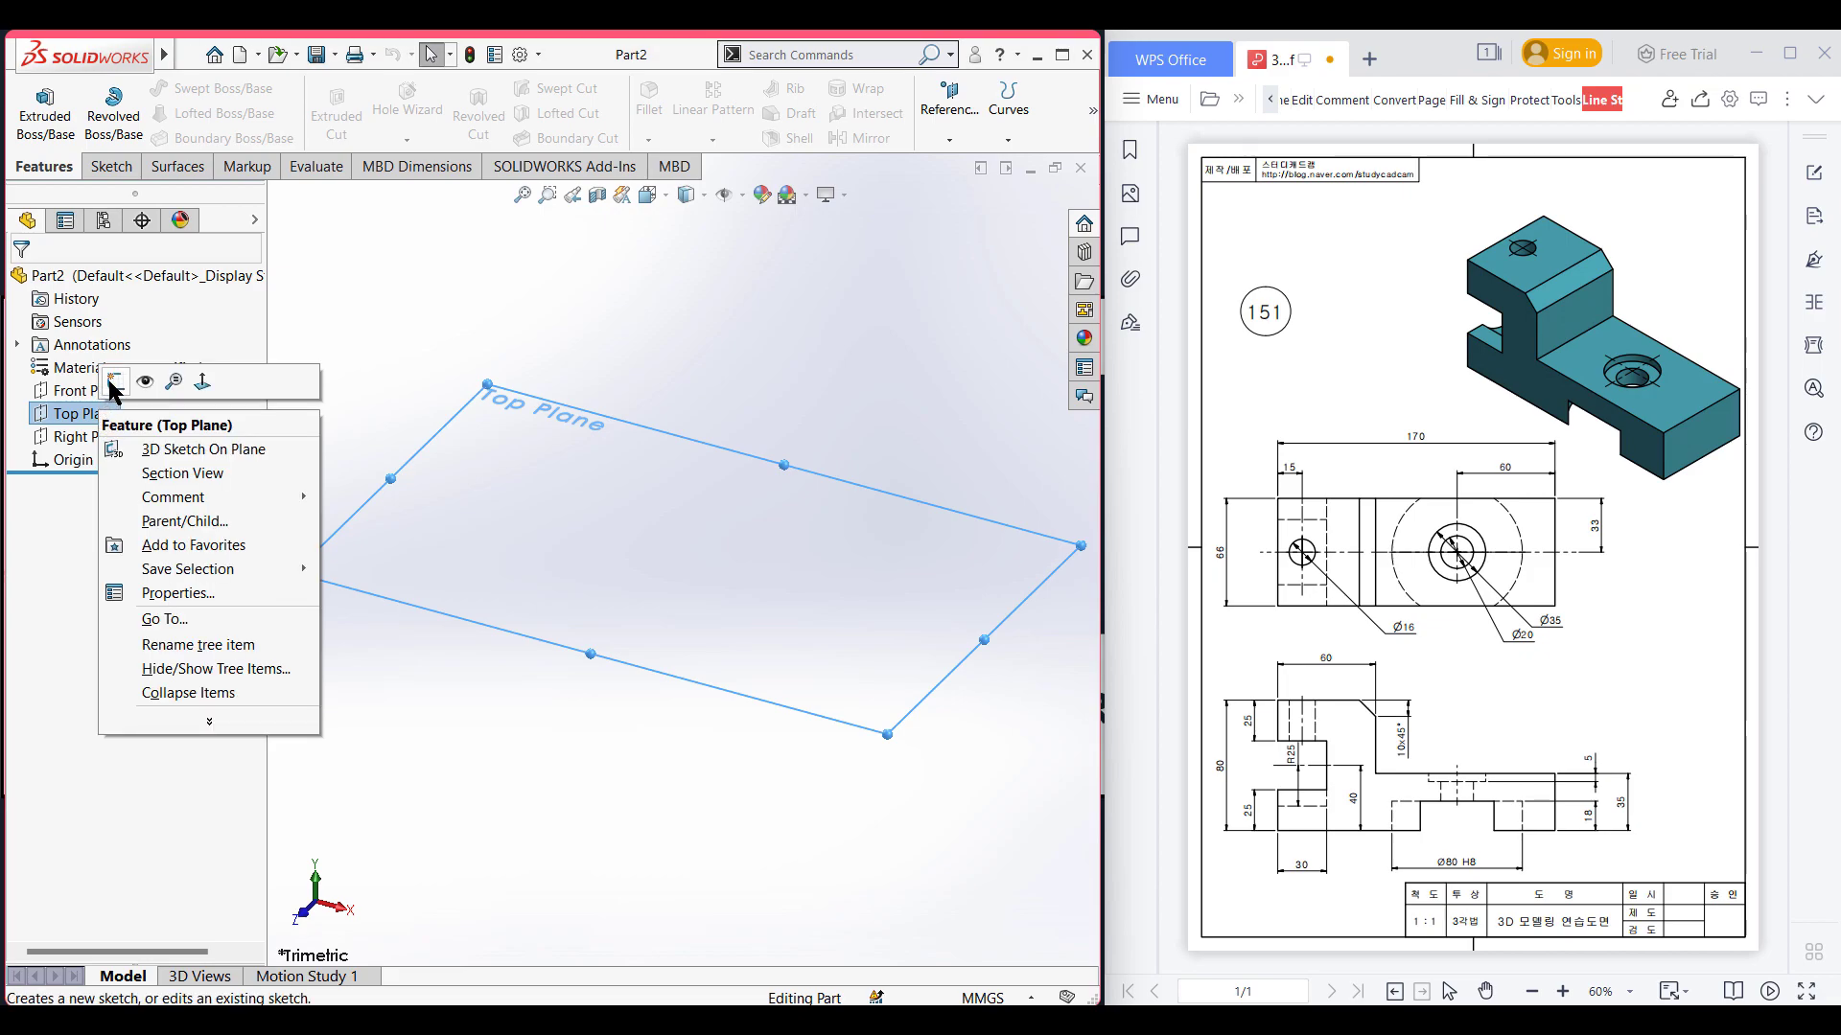
{"action": "left_click", "coordinate": [166, 415]}
{"action": "left_click", "coordinate": [204, 112]}
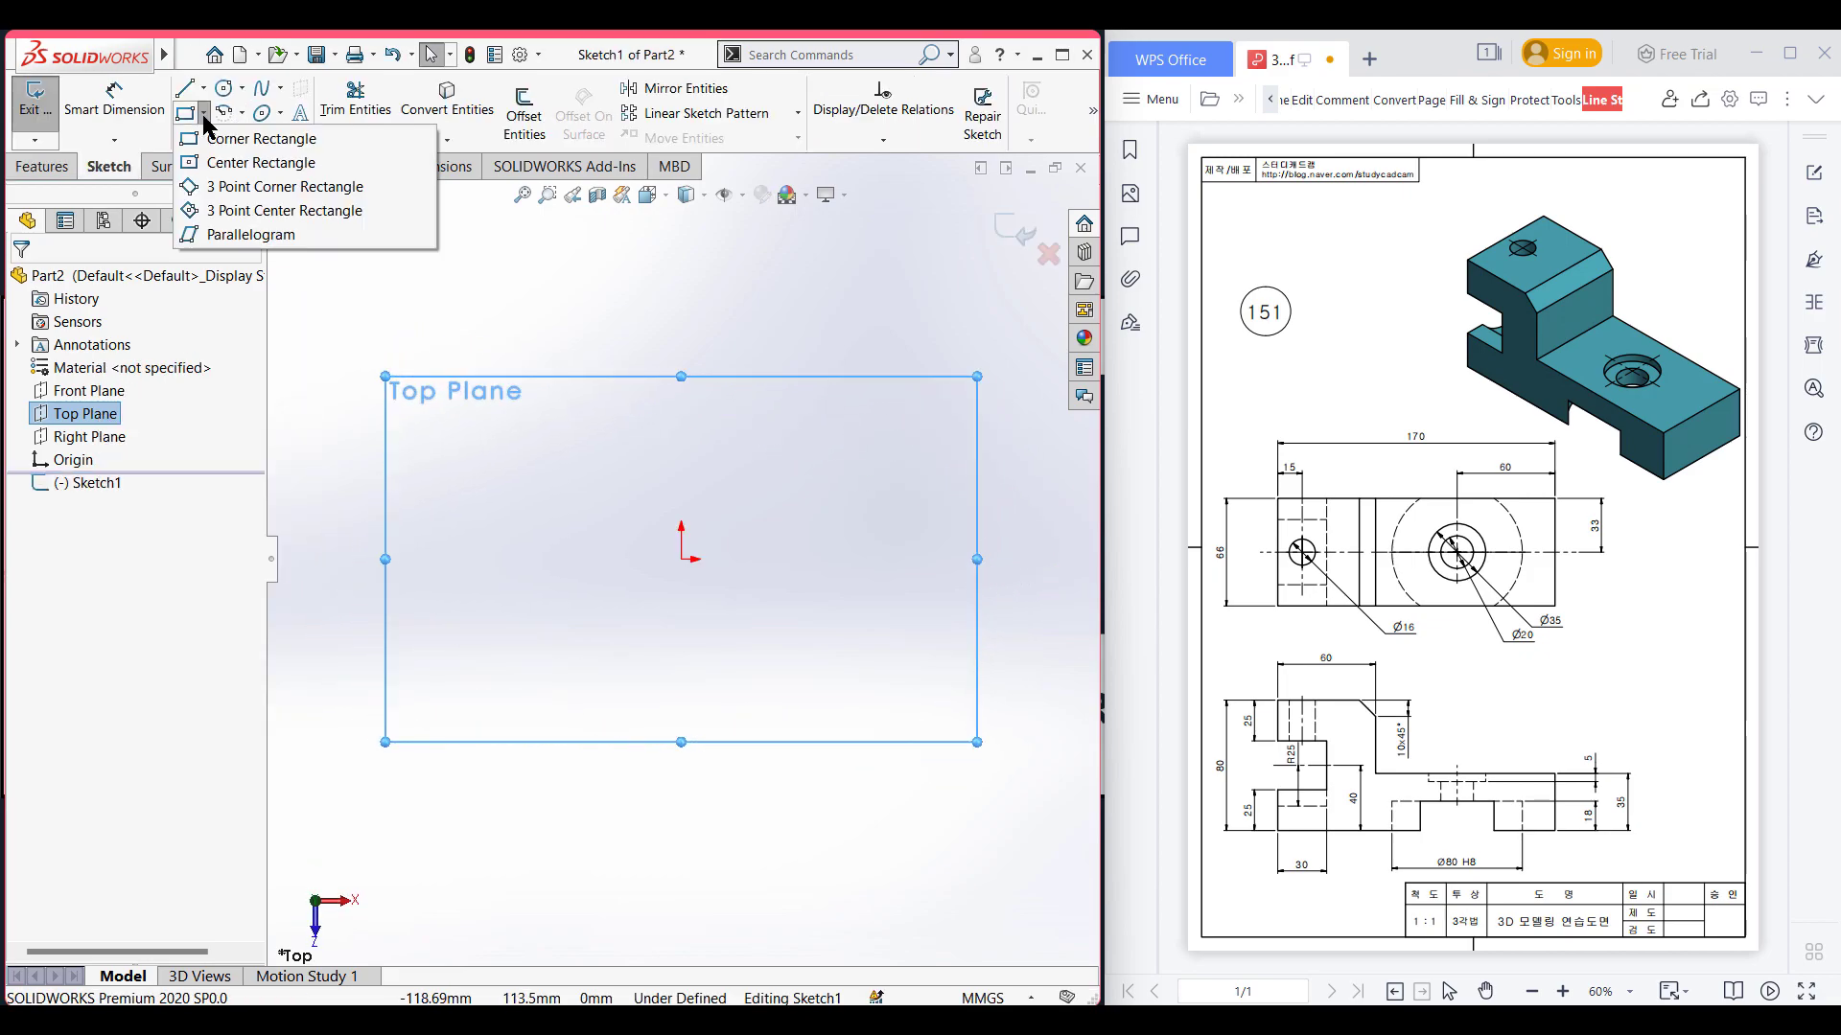
{"action": "left_click", "coordinate": [215, 161]}
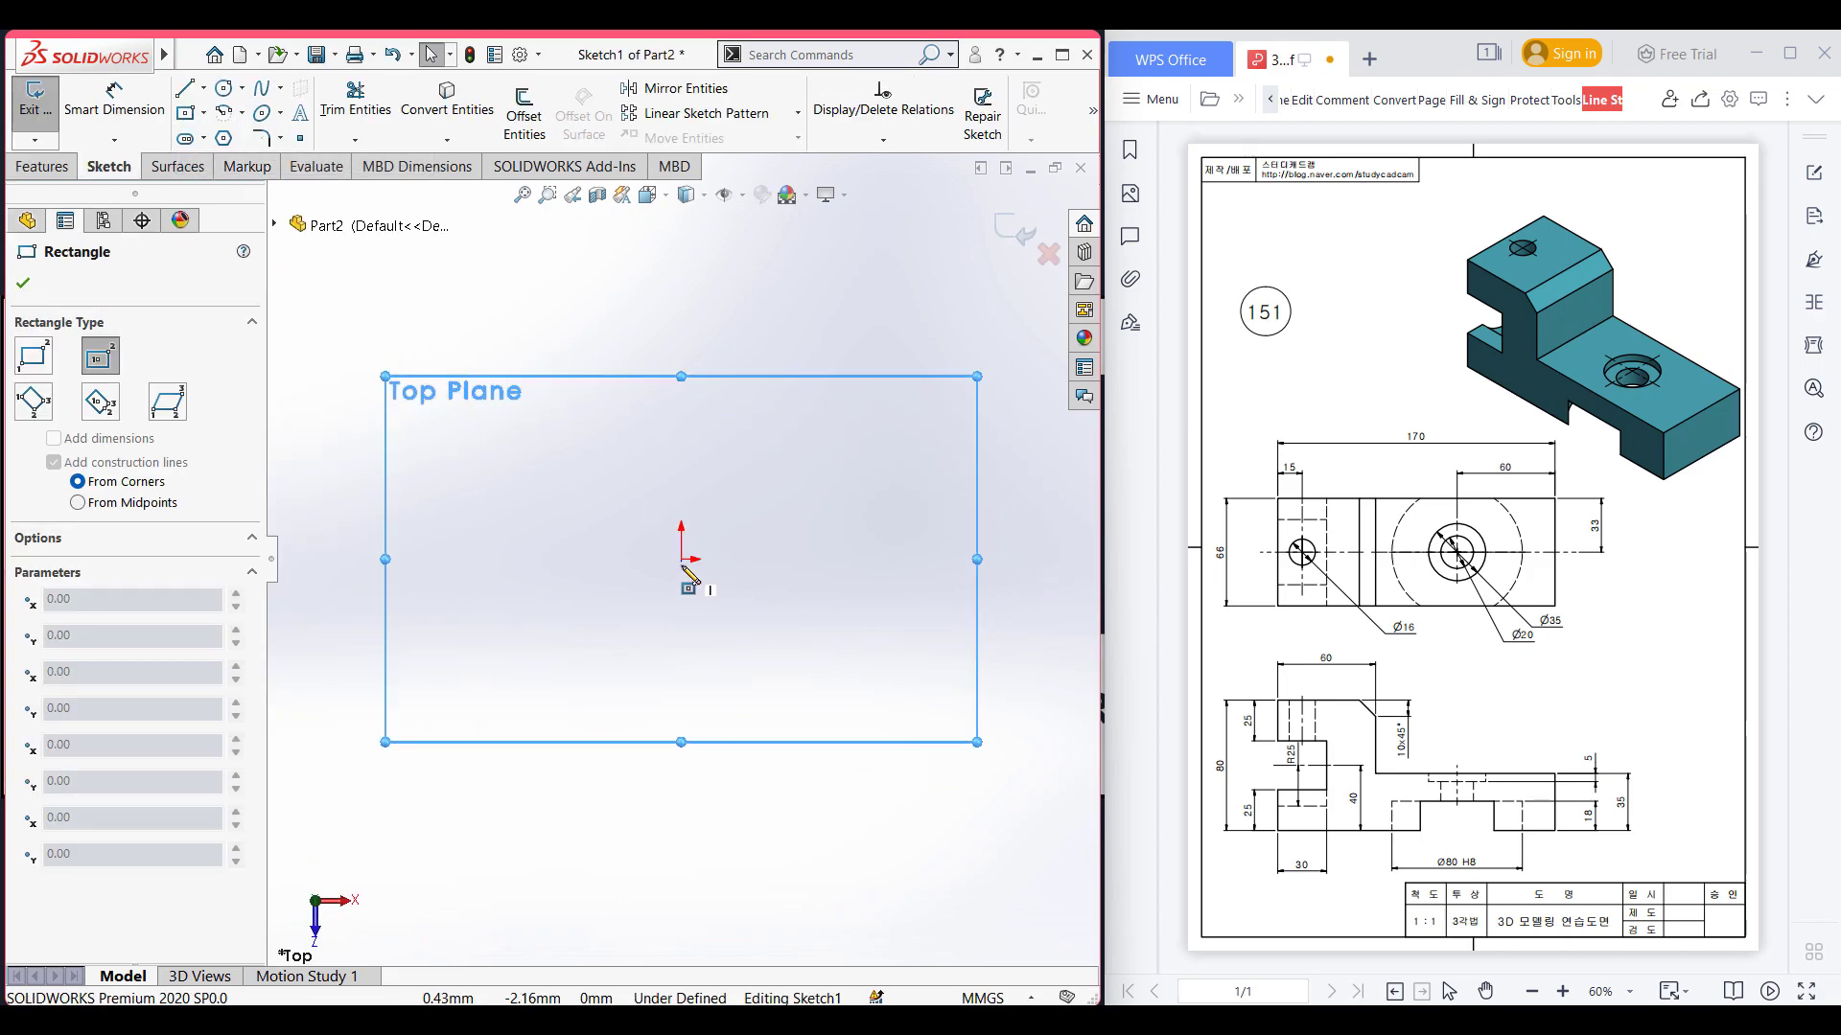
{"action": "left_click", "coordinate": [683, 561]}
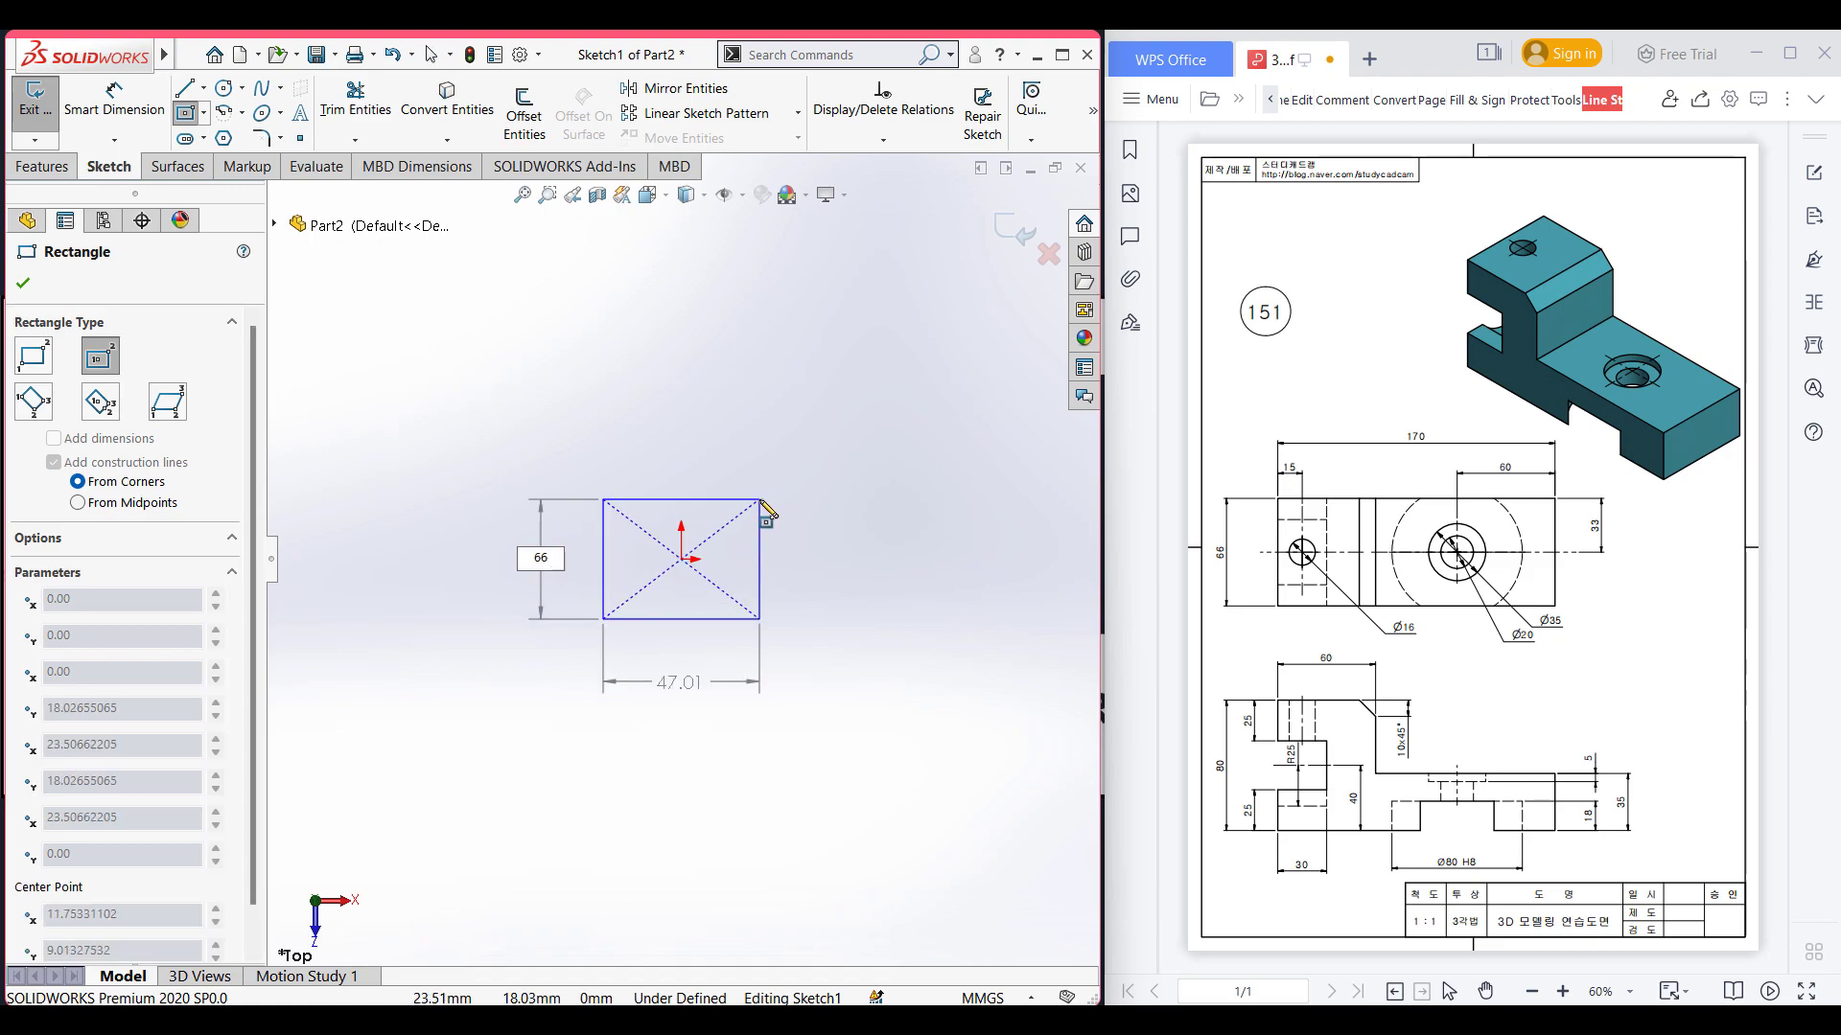
{"action": "type", "text": "66"}
{"action": "key", "text": "Tab"}
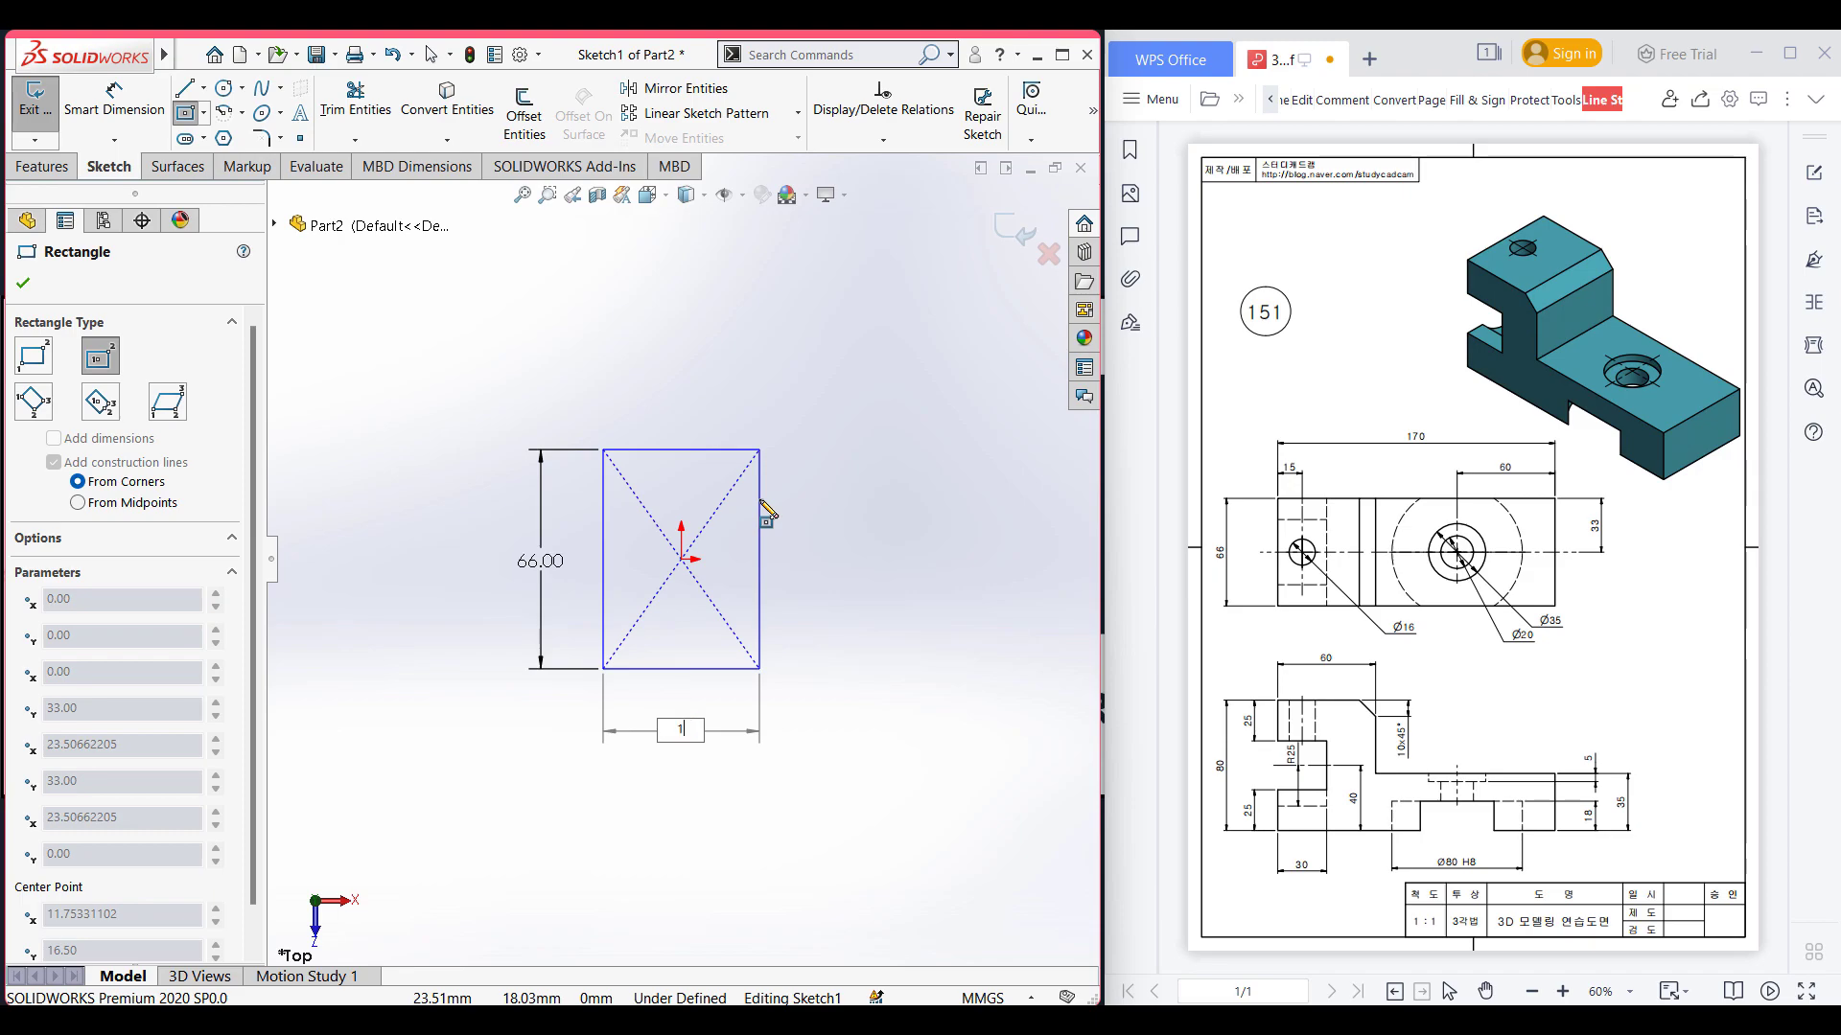
{"action": "key", "text": "Return"}
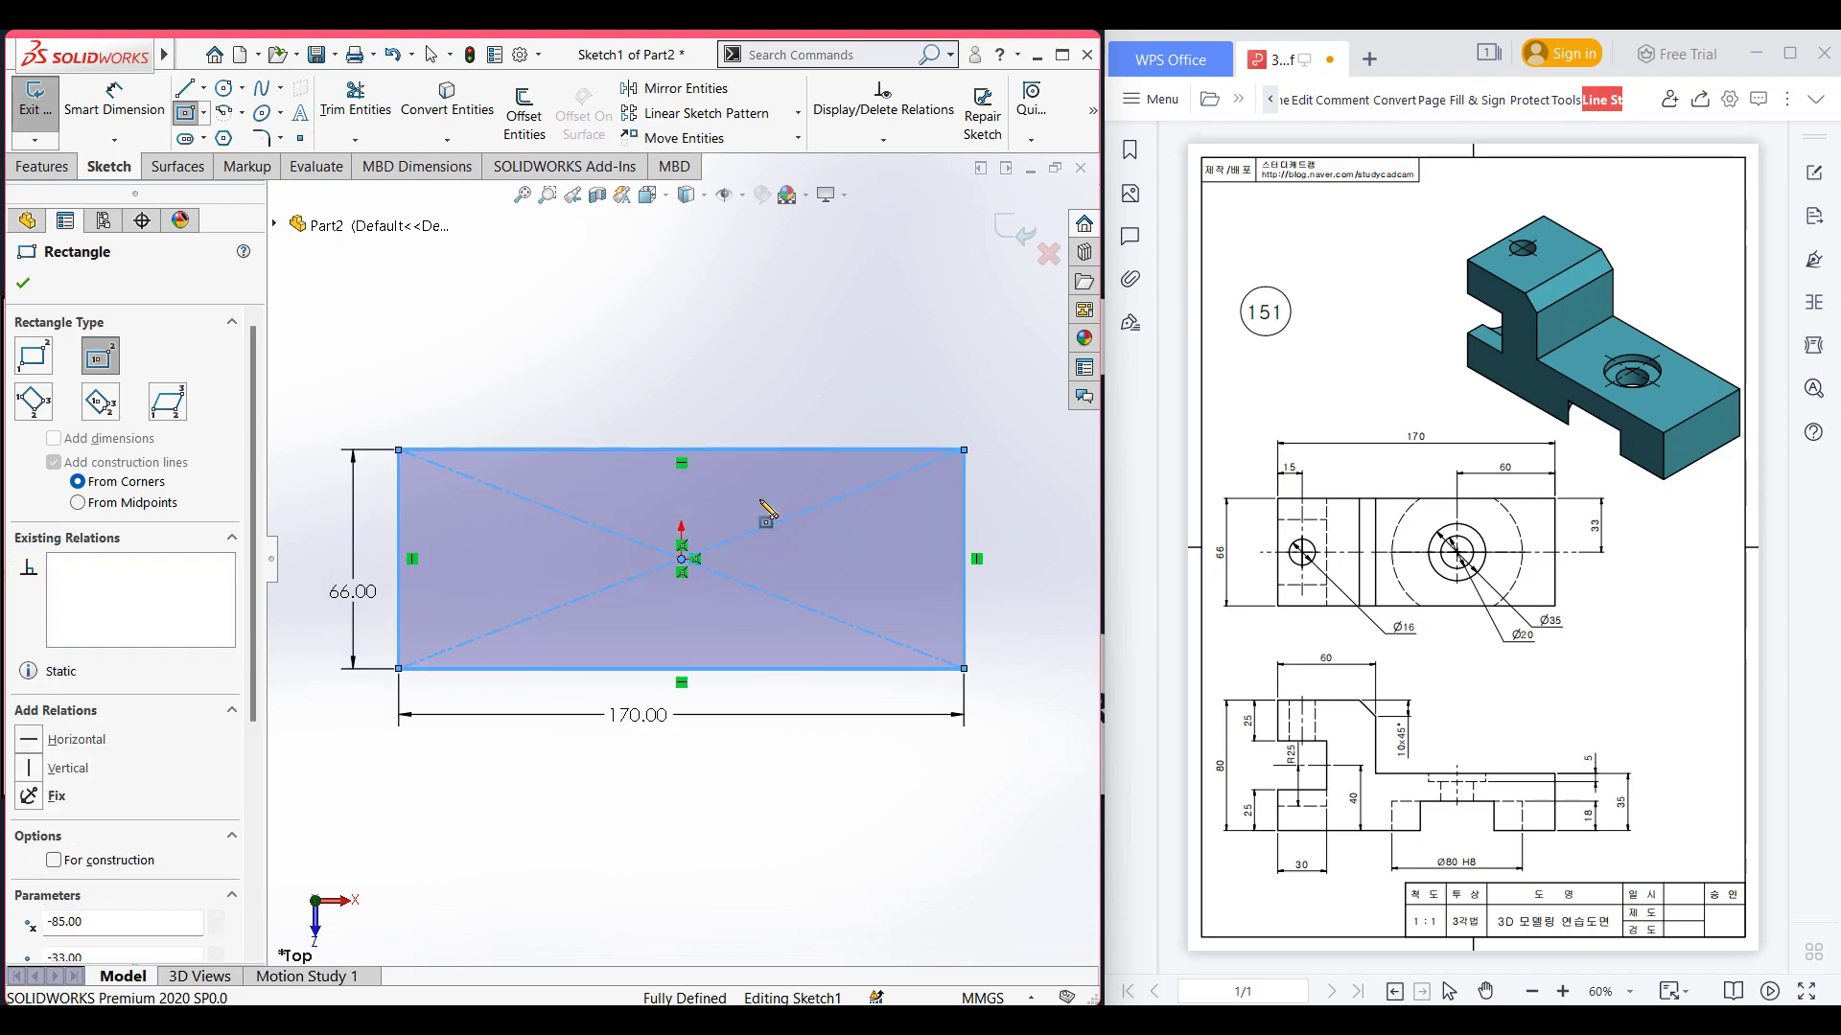
- Extrude the rectangle 80 mm into a solid block
{"action": "key", "text": "ctrl+7"}
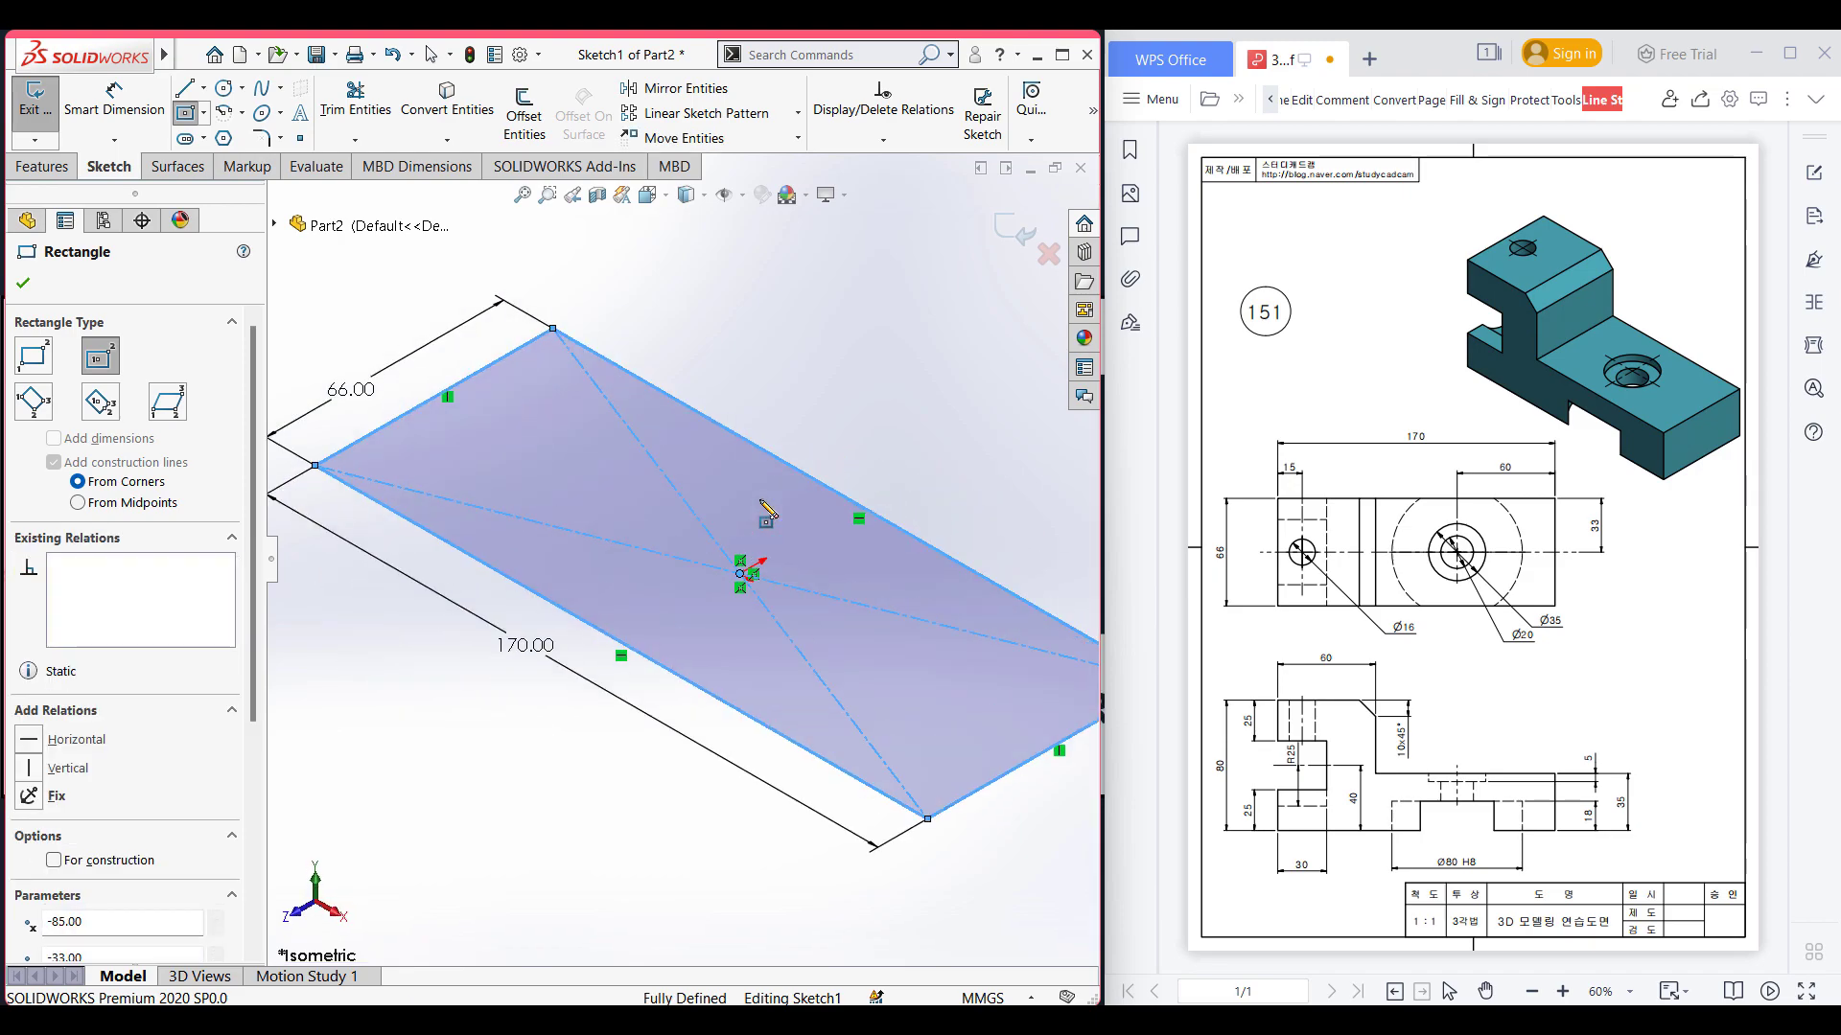
{"action": "left_click", "coordinate": [43, 166]}
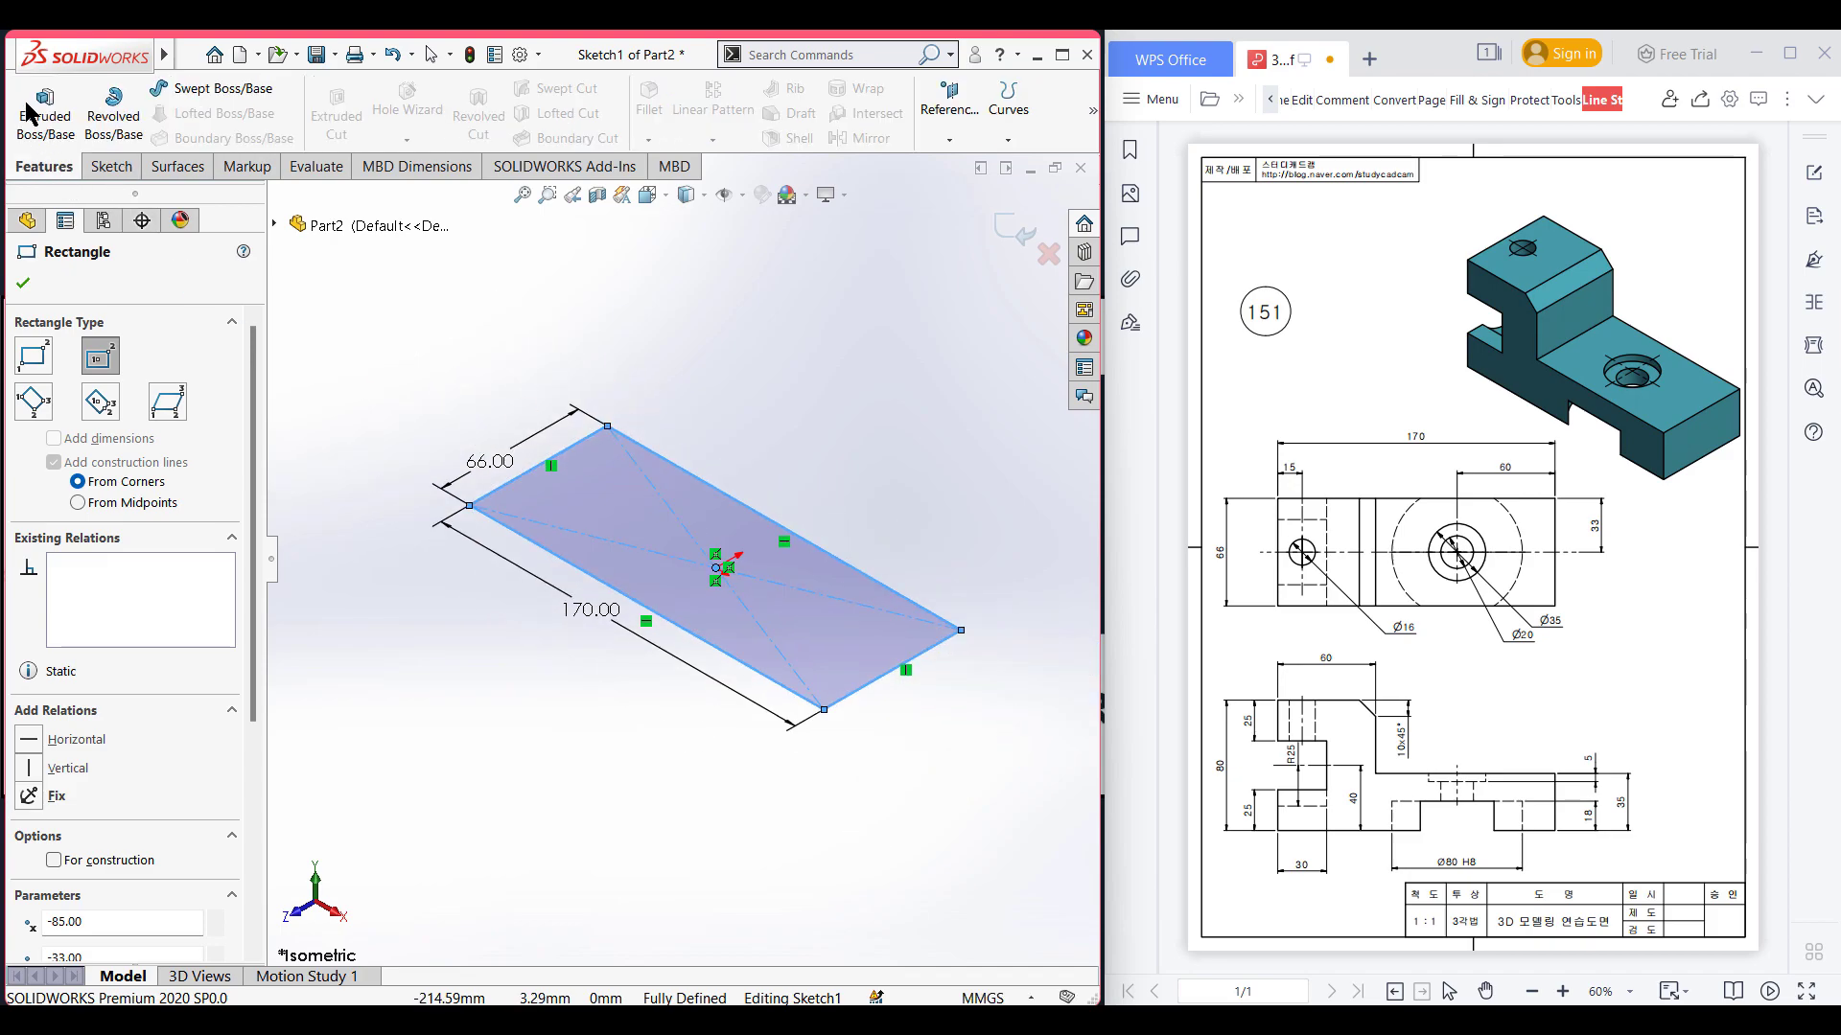
{"action": "left_click", "coordinate": [42, 110]}
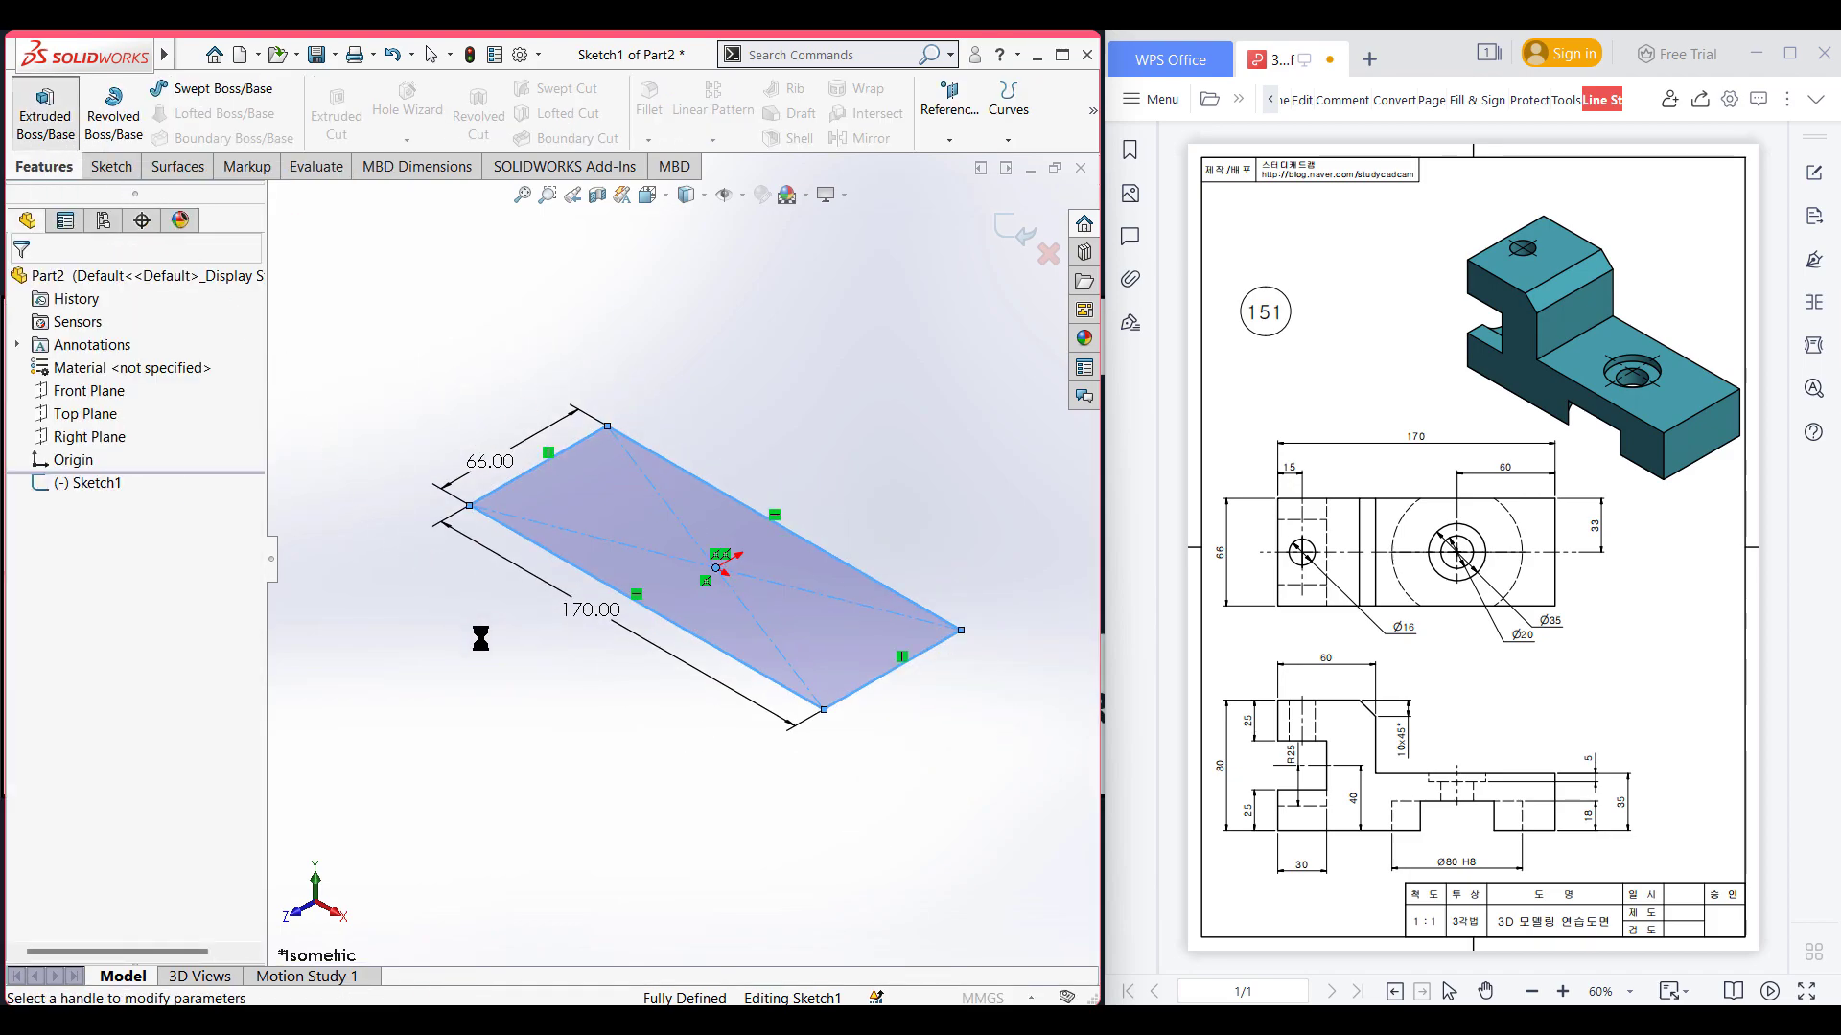
{"action": "type", "text": "80"}
{"action": "key", "text": "Return"}
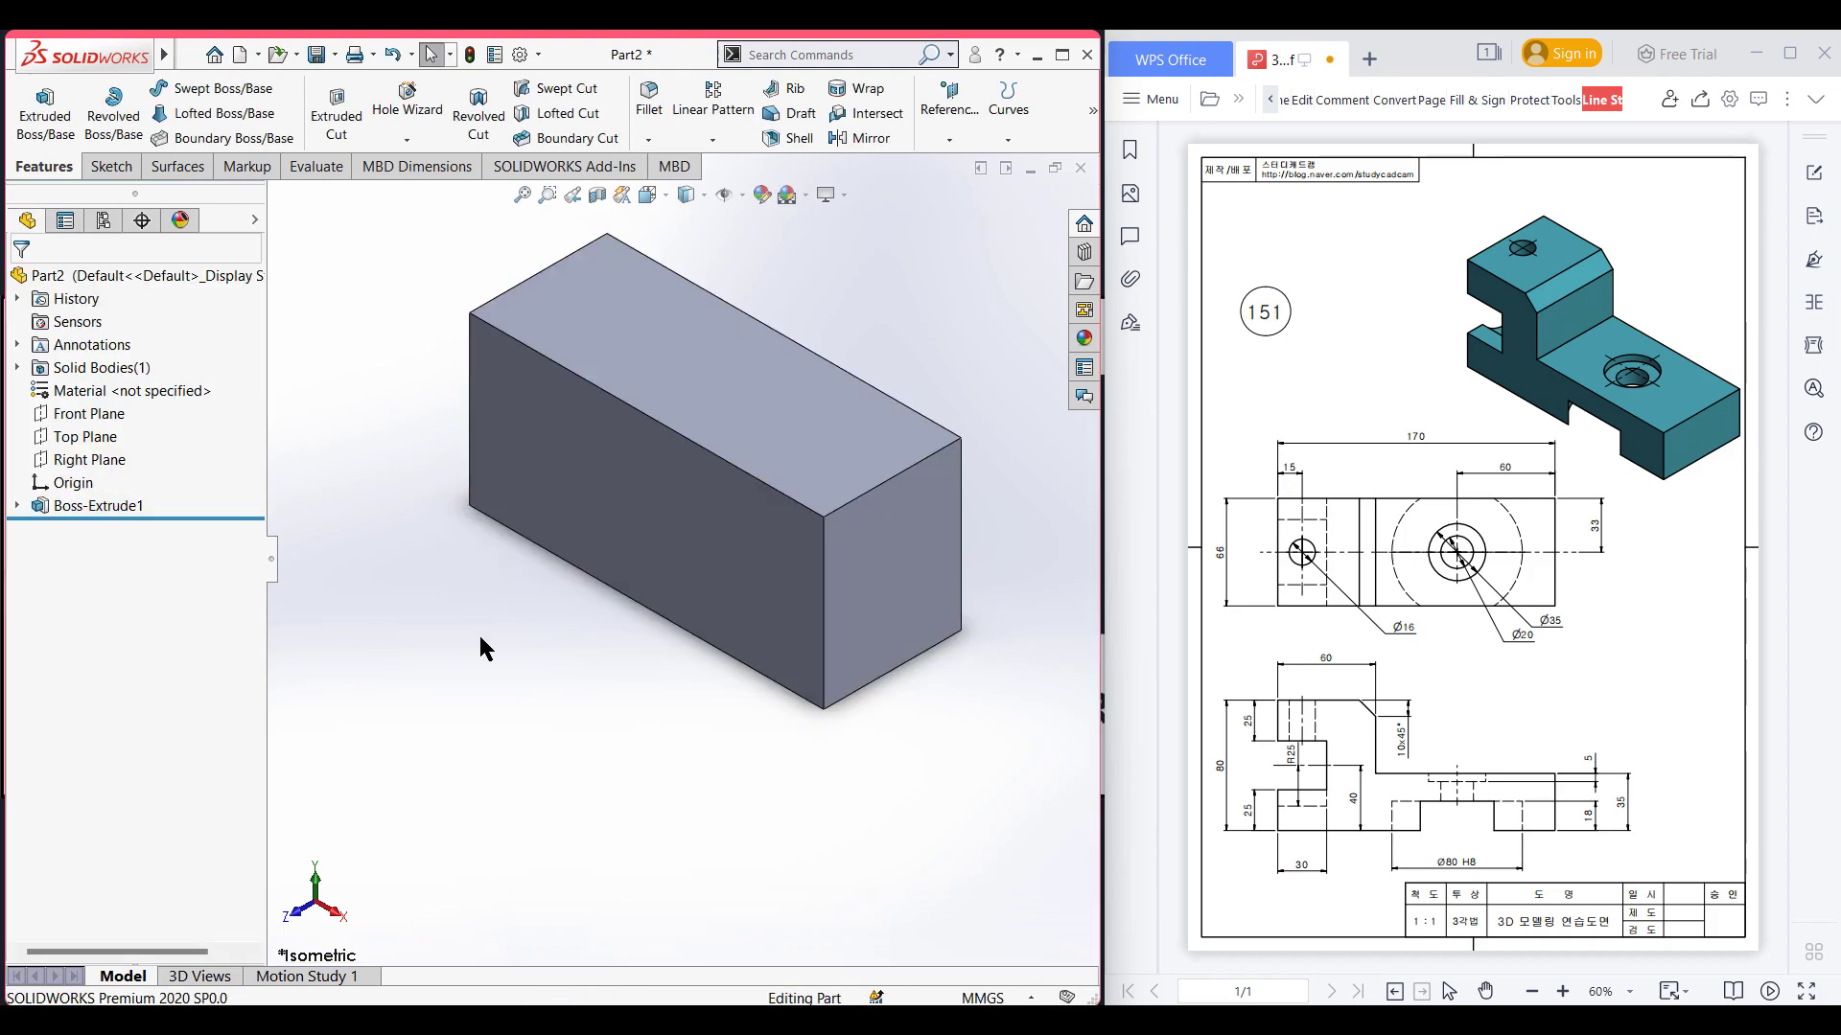
- Sketch a corner rectangle on the Front Plane from the block's upper right corner, 45 mm high (80-35) and 110 mm wide (170-60)
{"action": "scroll", "coordinate": [484, 649], "scroll_direction": "down", "scroll_amount": 3}
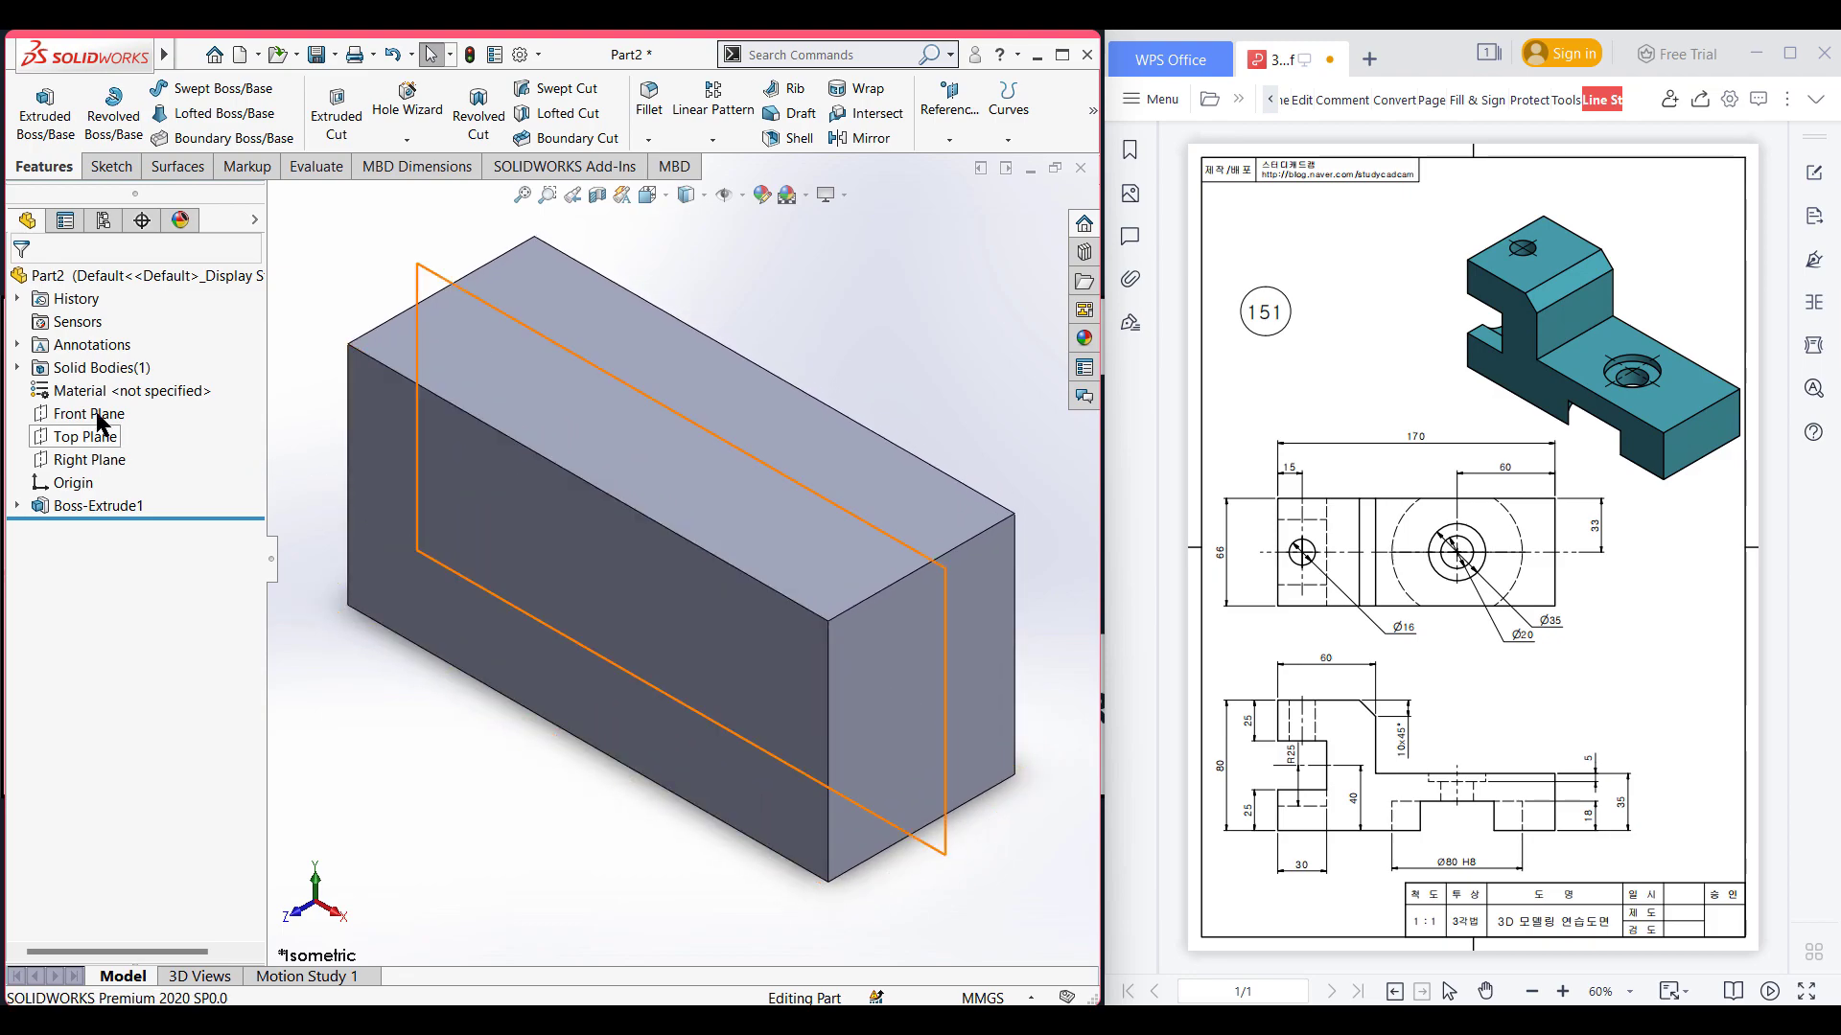
{"action": "left_click", "coordinate": [89, 414]}
{"action": "right_click", "coordinate": [88, 413]}
{"action": "left_click", "coordinate": [115, 383]}
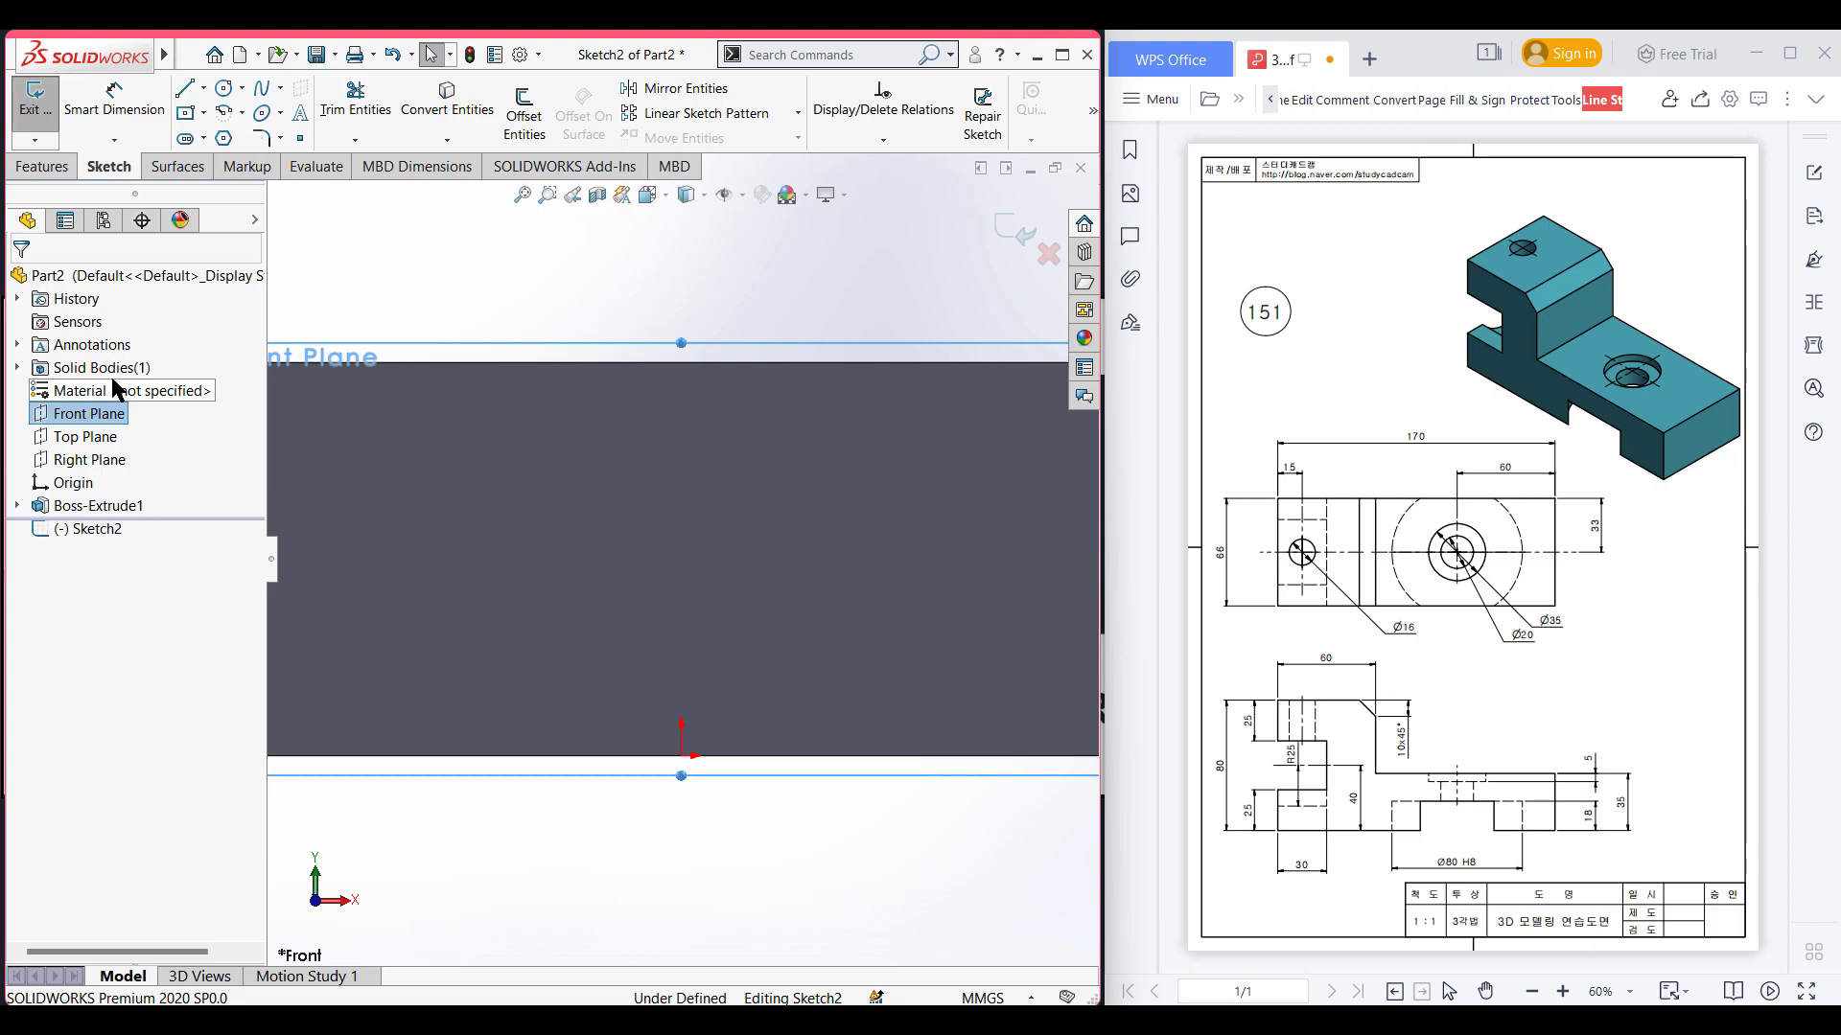
{"action": "scroll", "coordinate": [863, 715], "scroll_direction": "up", "scroll_amount": 2}
{"action": "scroll", "coordinate": [828, 755], "scroll_direction": "down", "scroll_amount": 2}
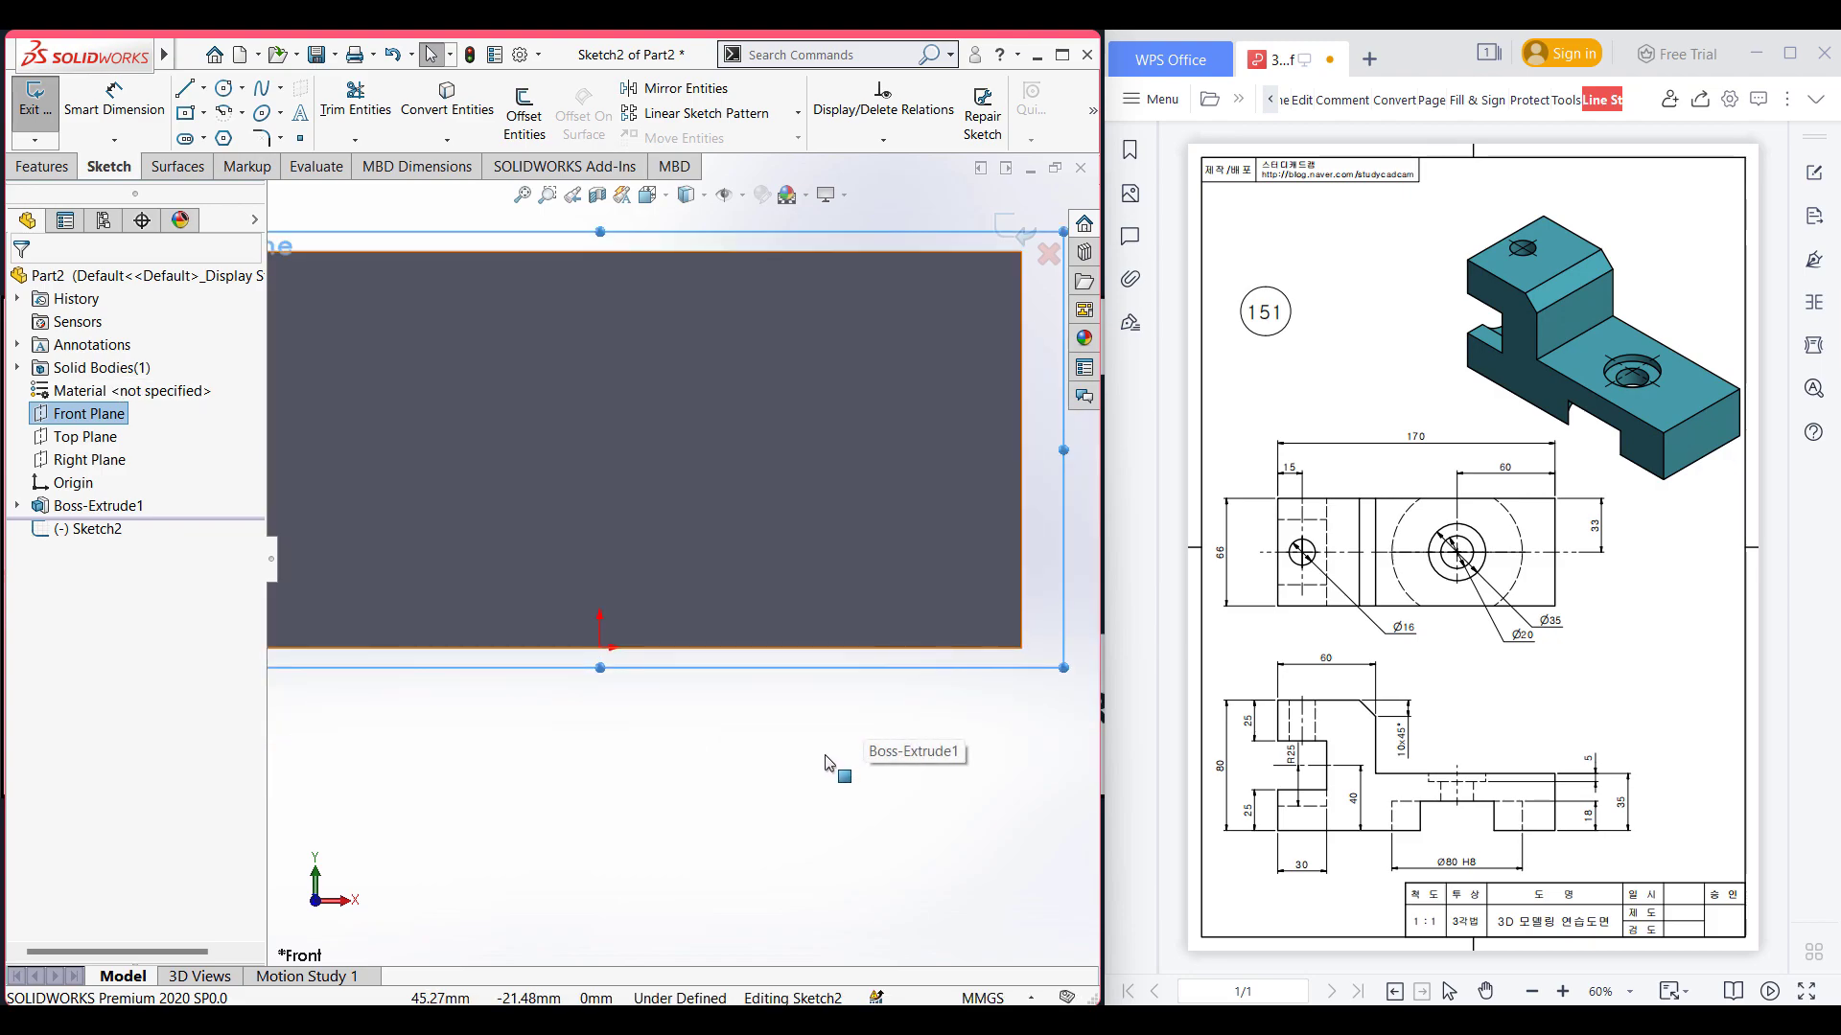
{"action": "scroll", "coordinate": [595, 472], "scroll_direction": "up", "scroll_amount": 1}
{"action": "left_click", "coordinate": [204, 113]}
{"action": "left_click", "coordinate": [226, 135]}
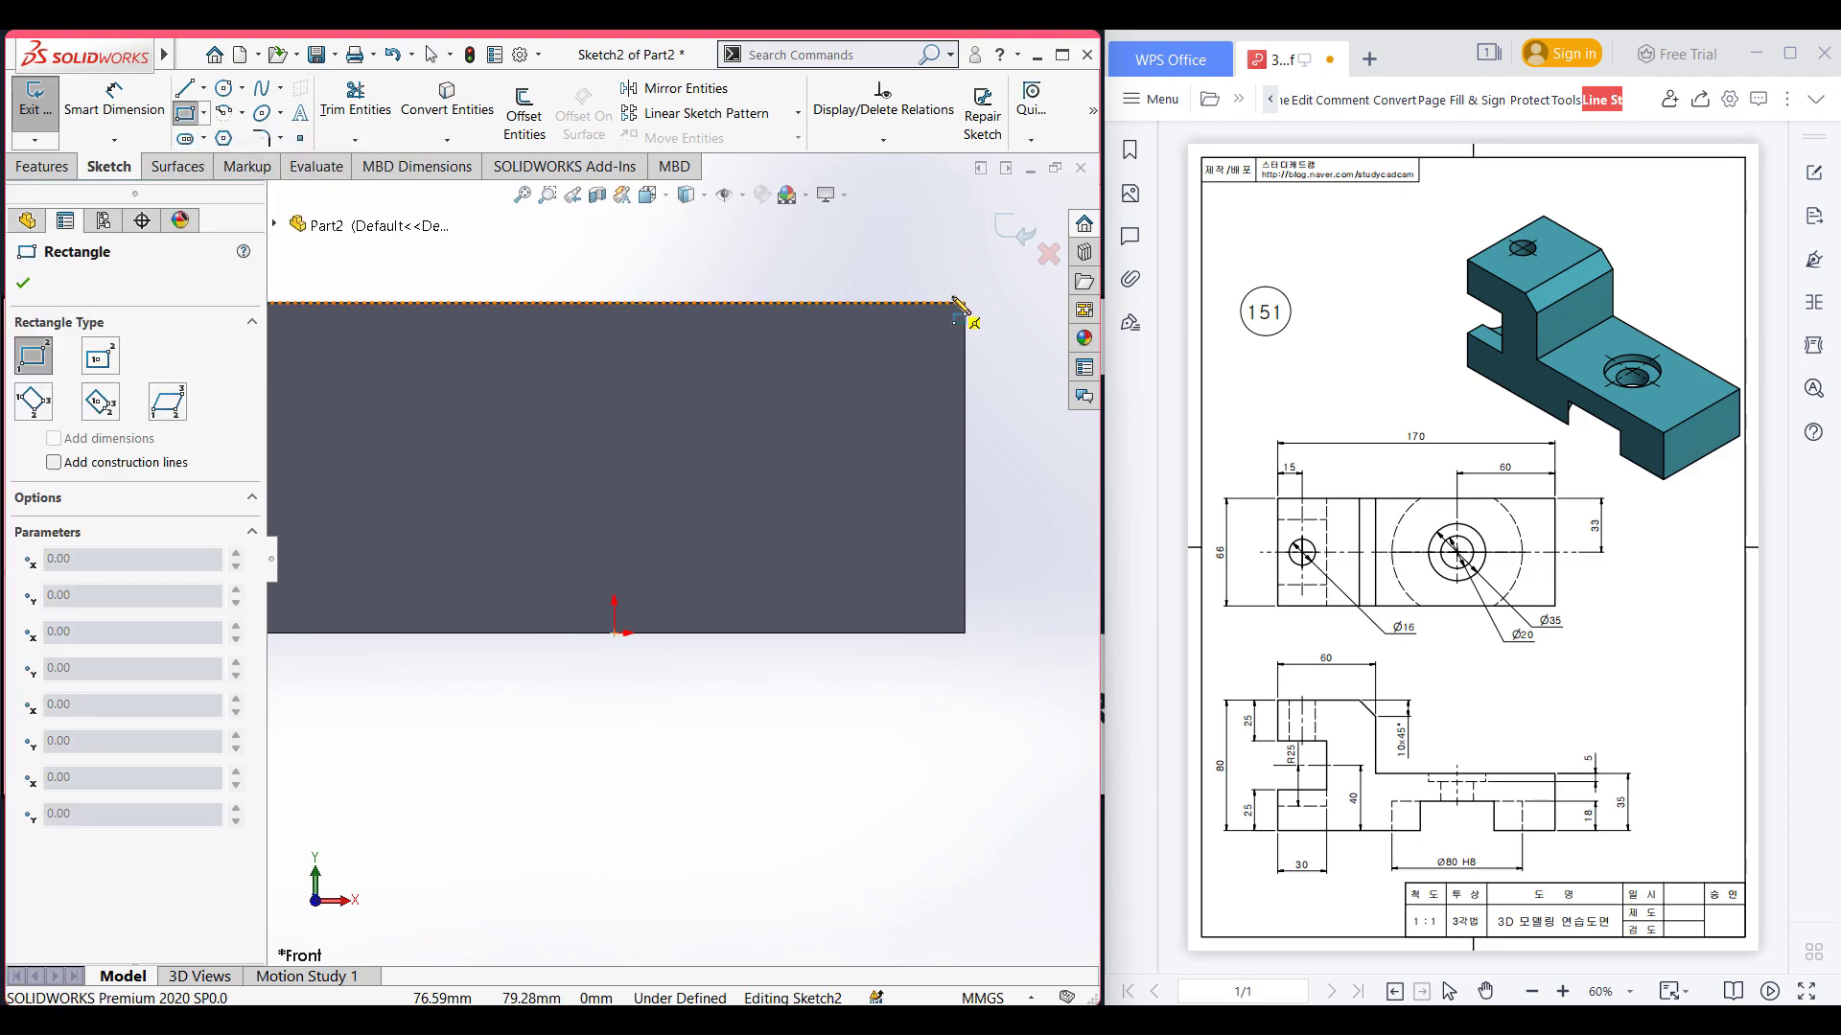
{"action": "left_click", "coordinate": [966, 304]}
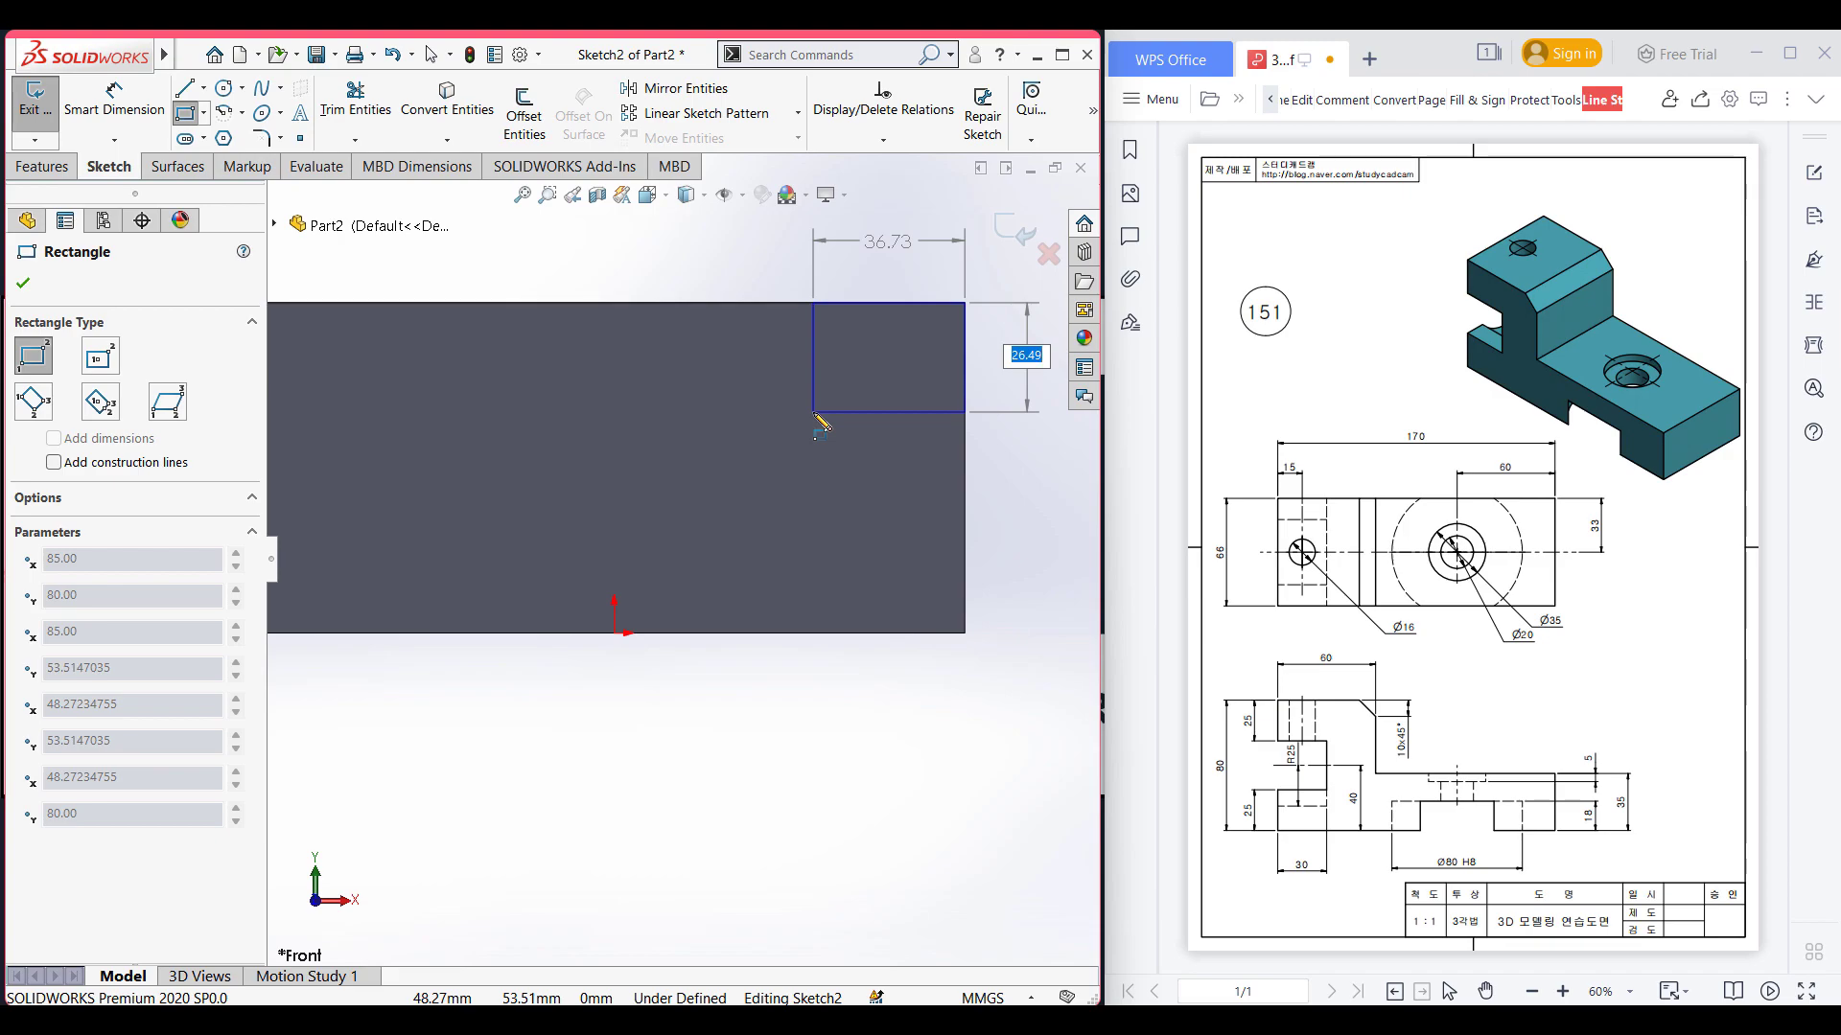
{"action": "type", "text": "80-35"}
{"action": "key", "text": "Tab"}
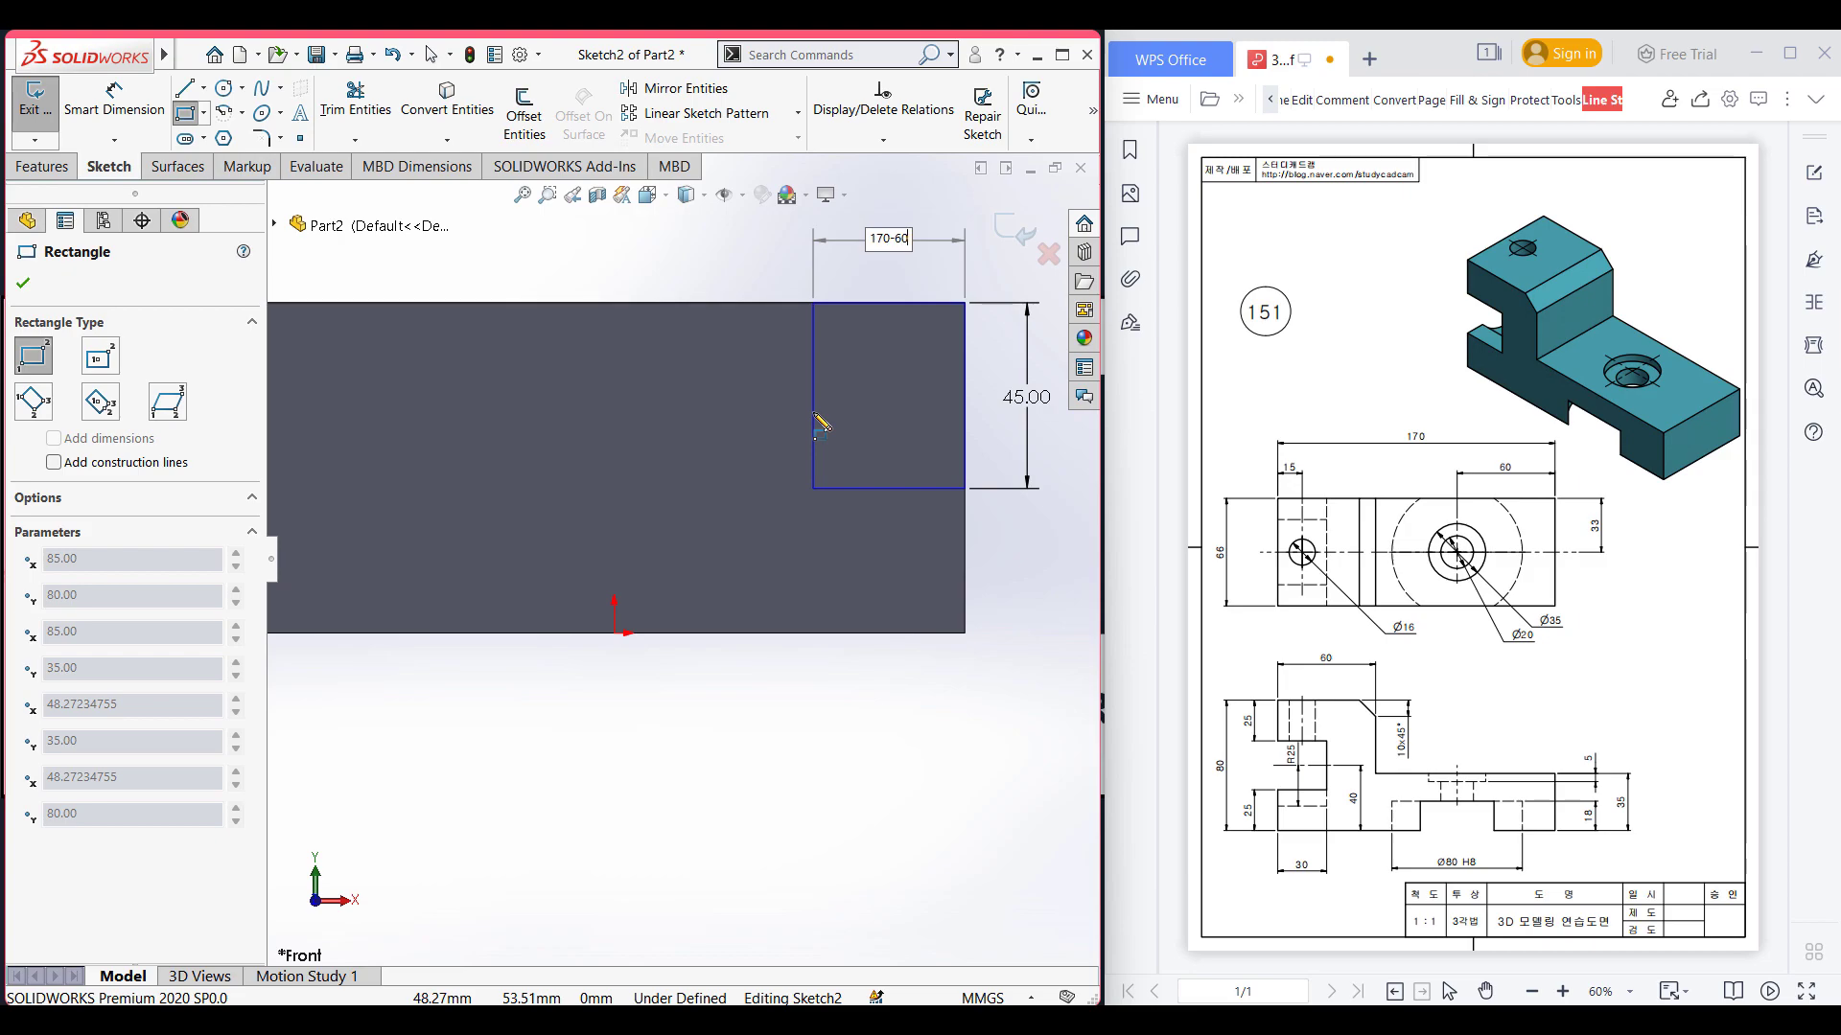
{"action": "key", "text": "Return"}
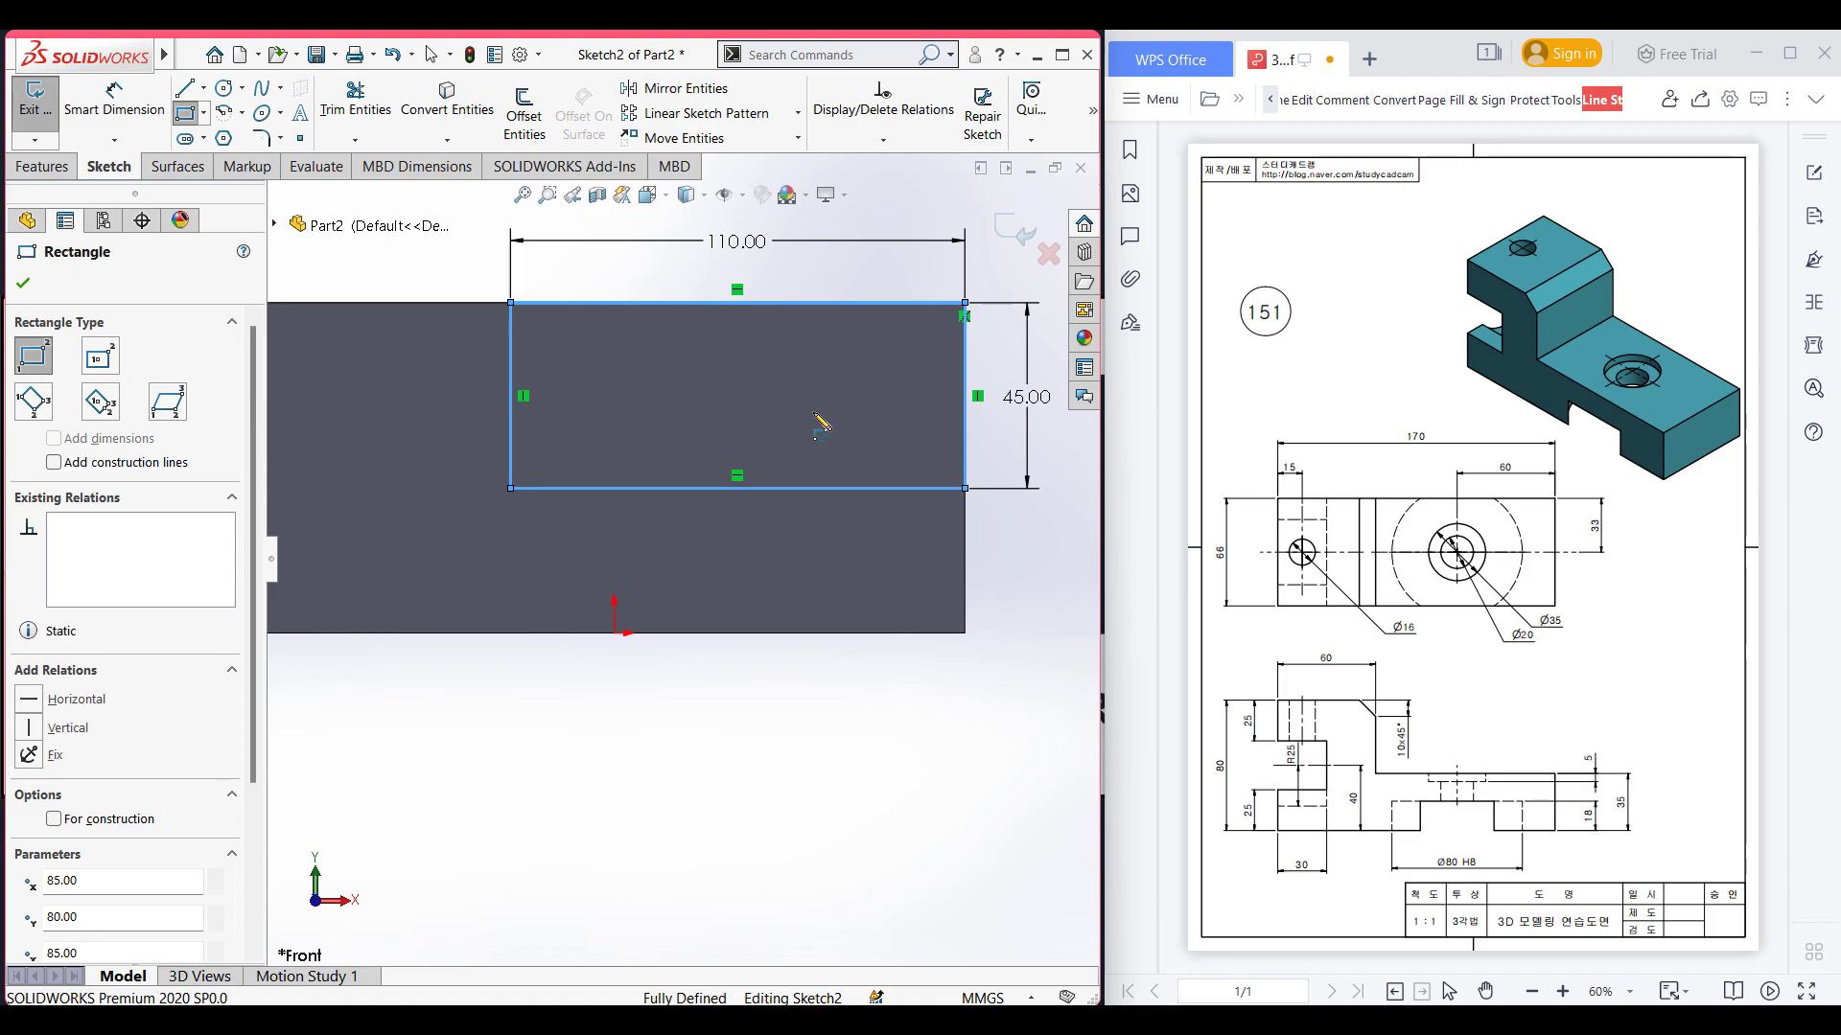
- Cut the rectangle through the block with an Extruded Cut set to Through All - Both
{"action": "key", "text": "ctrl+7"}
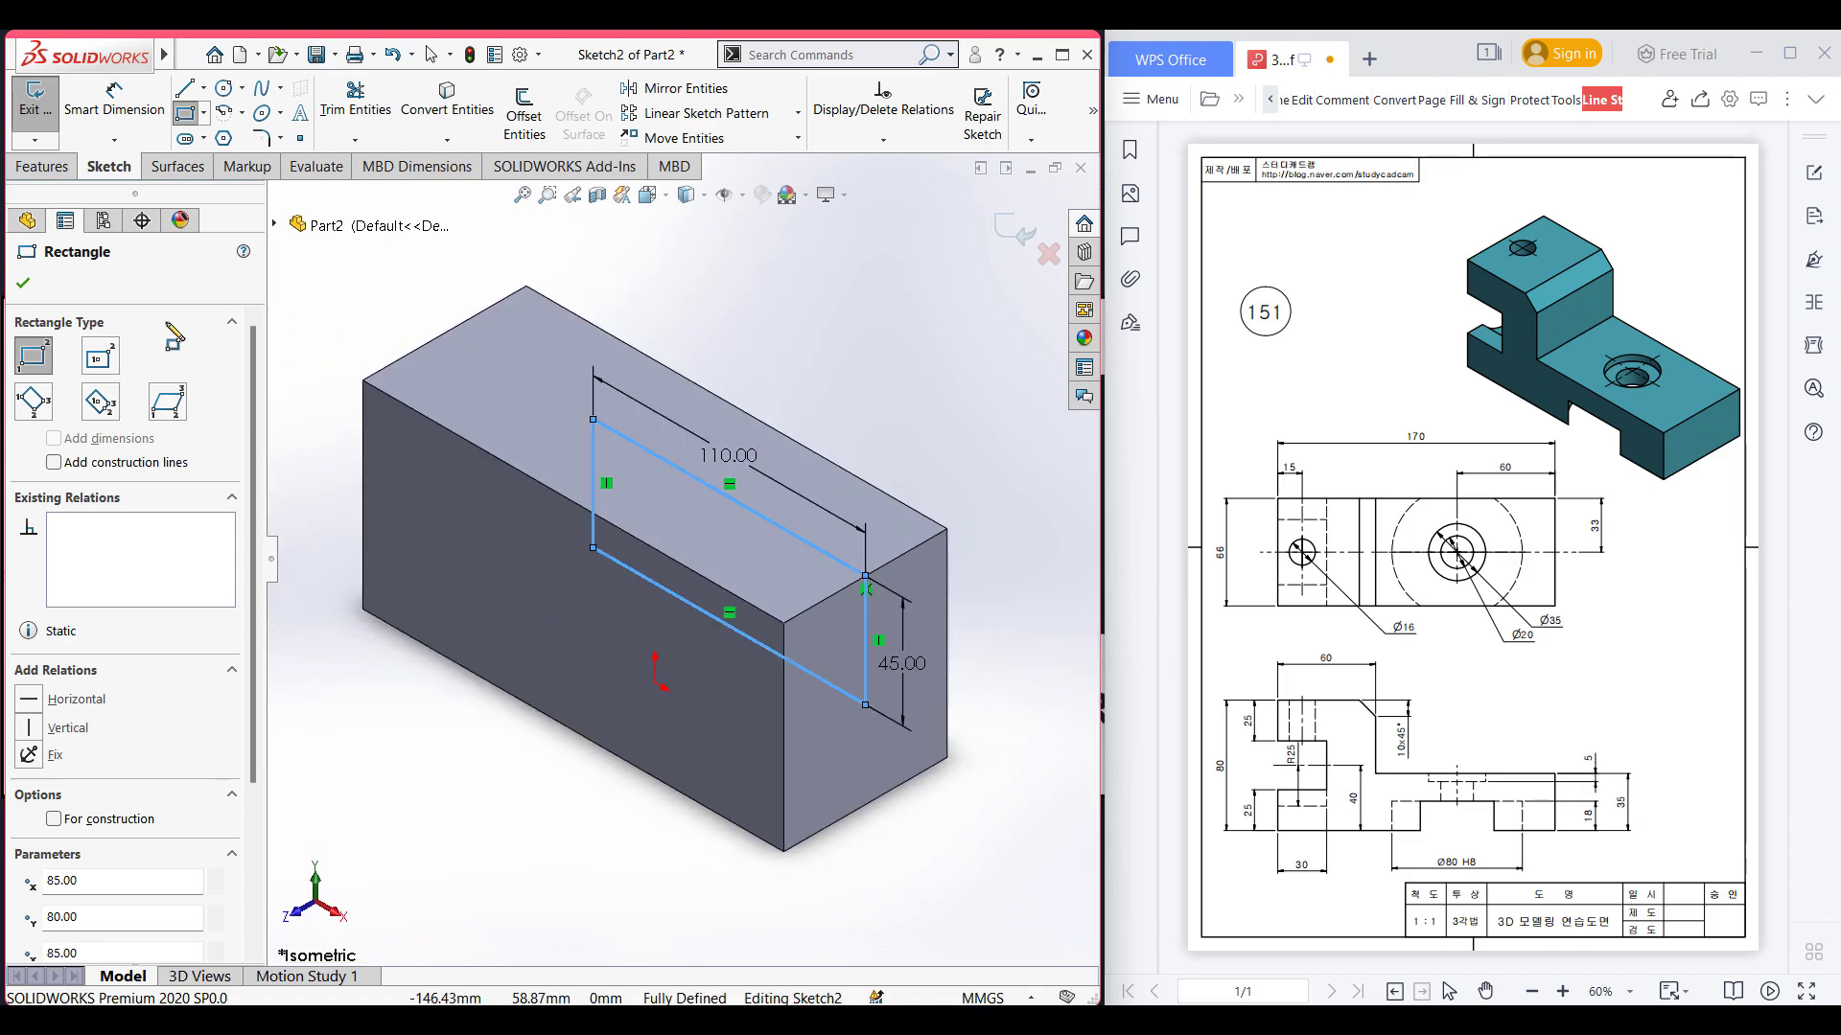
{"action": "left_click", "coordinate": [38, 166]}
{"action": "left_click", "coordinate": [326, 125]}
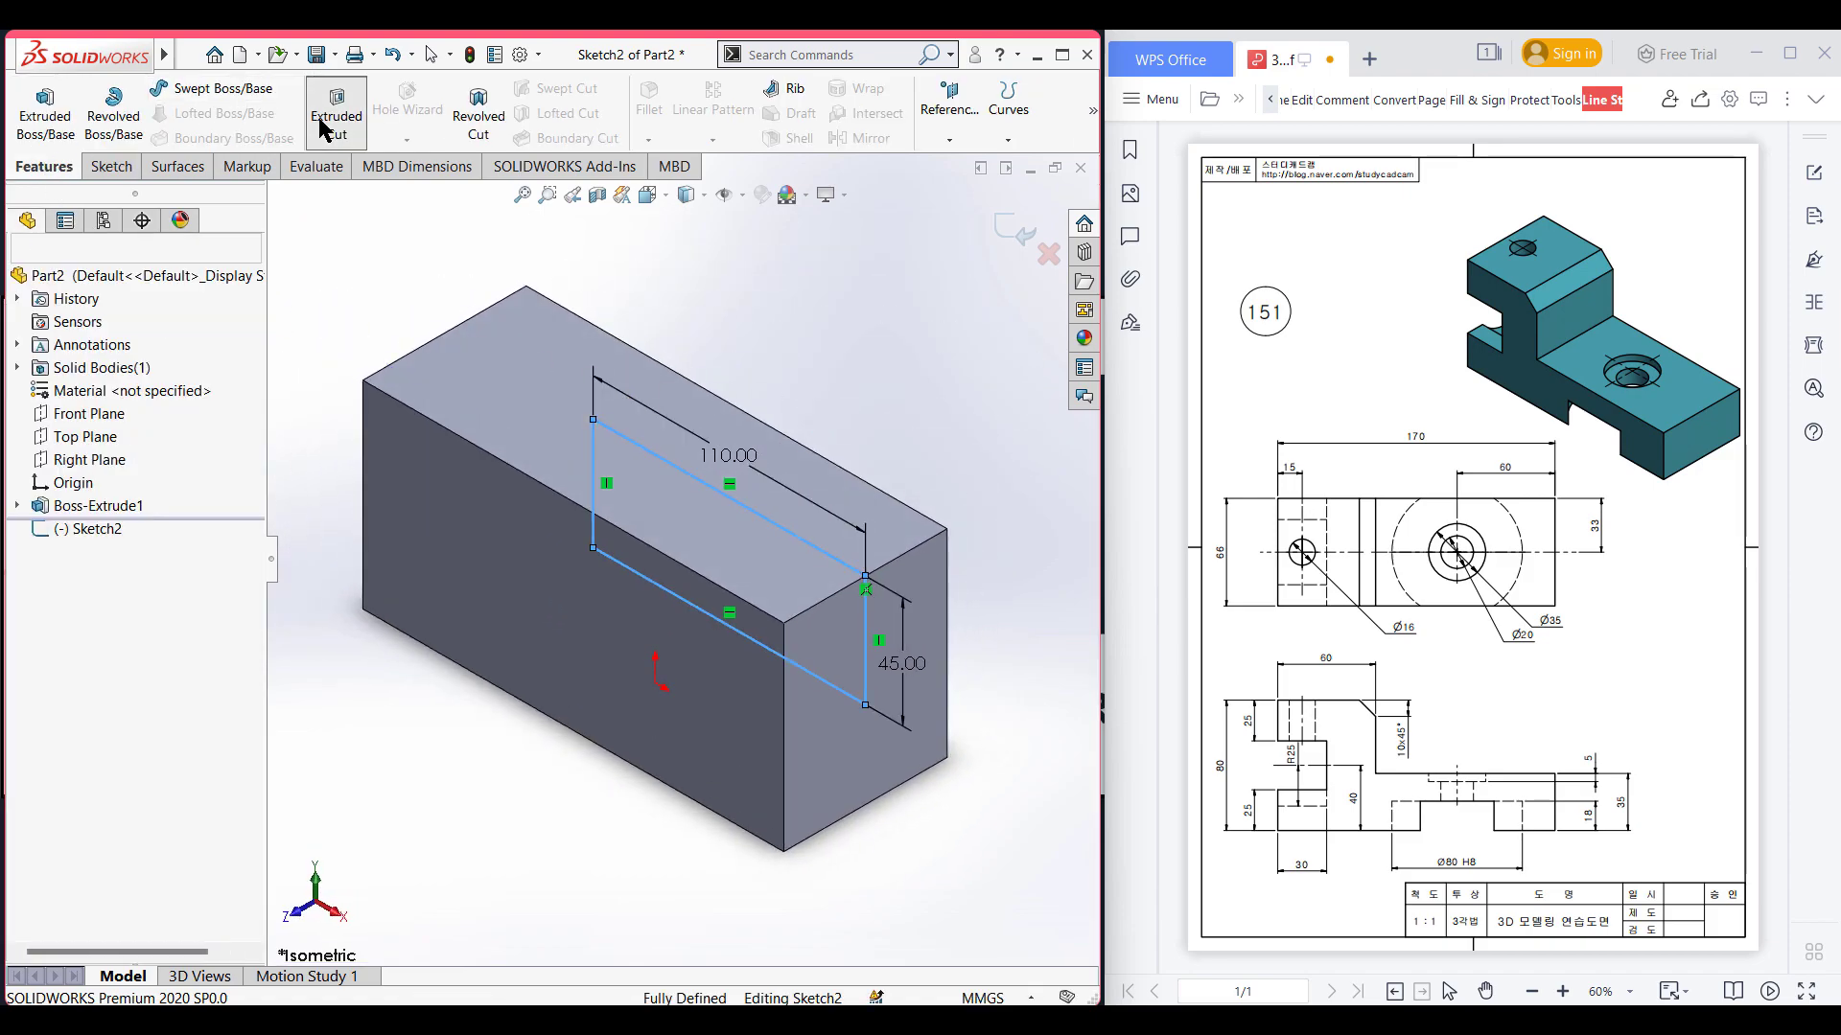
{"action": "left_click", "coordinate": [156, 415]}
{"action": "left_click", "coordinate": [161, 470]}
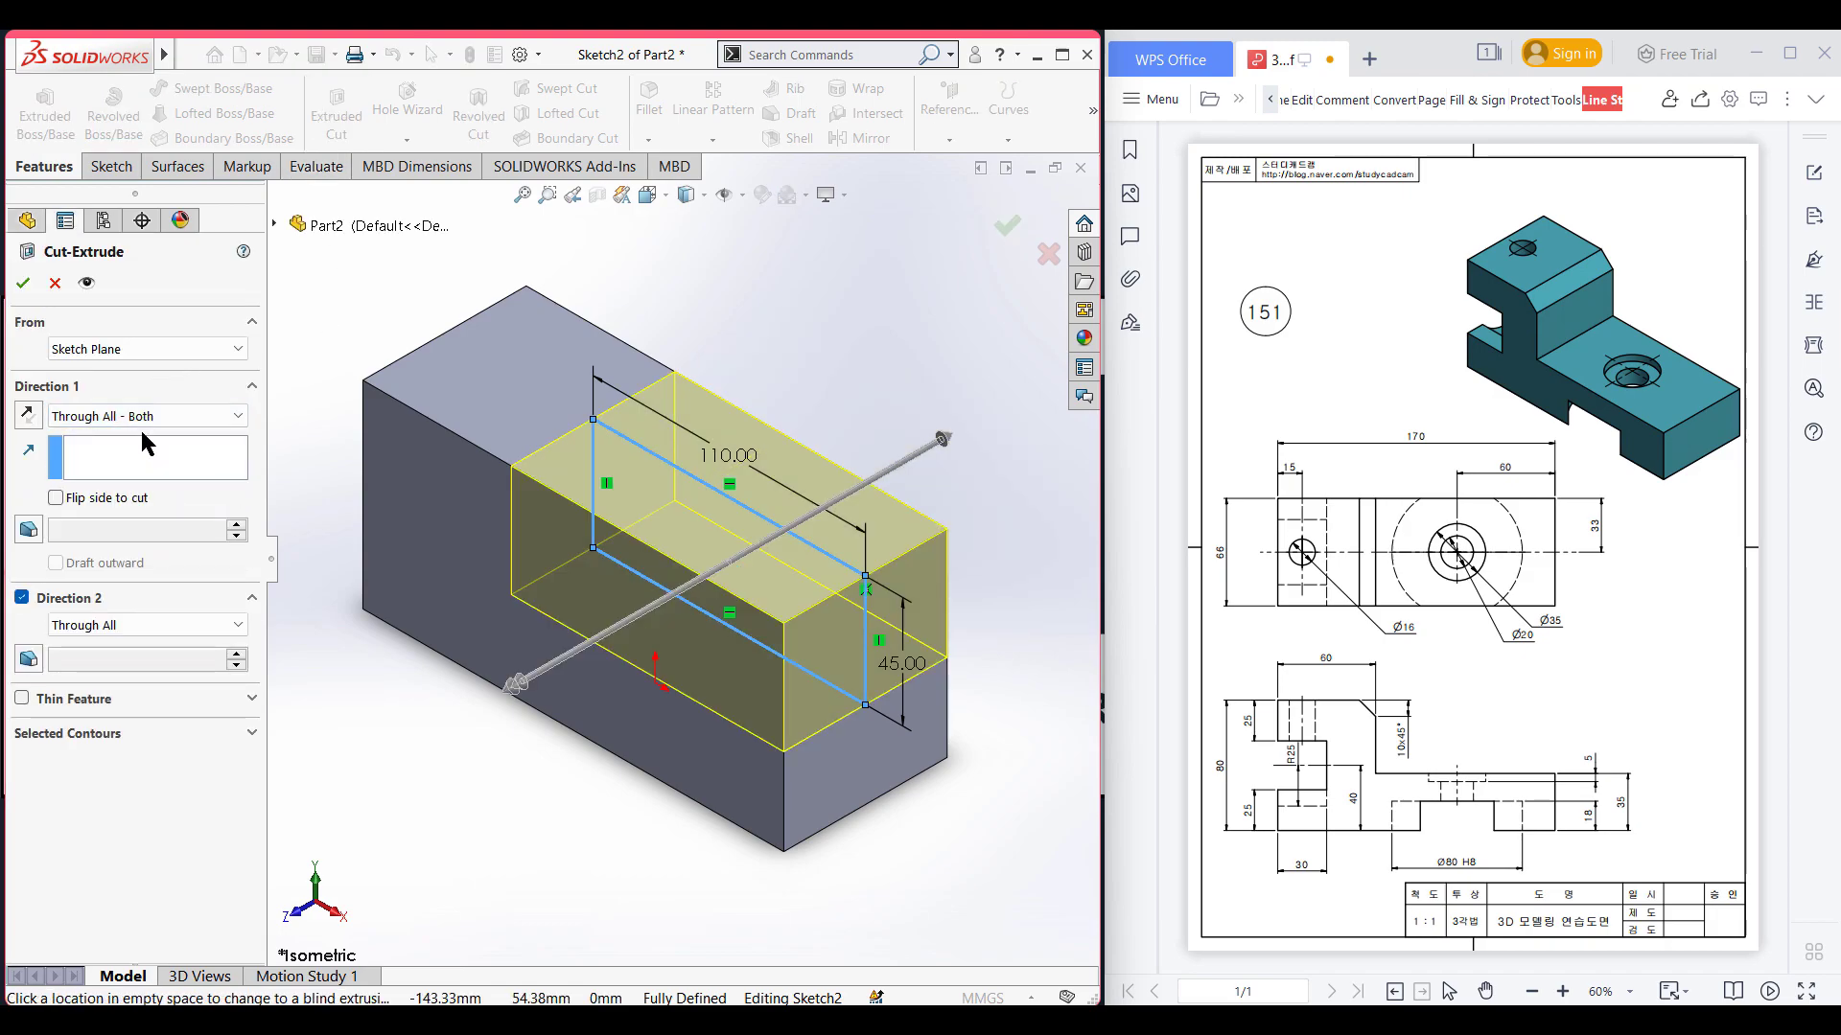
{"action": "left_click", "coordinate": [23, 282]}
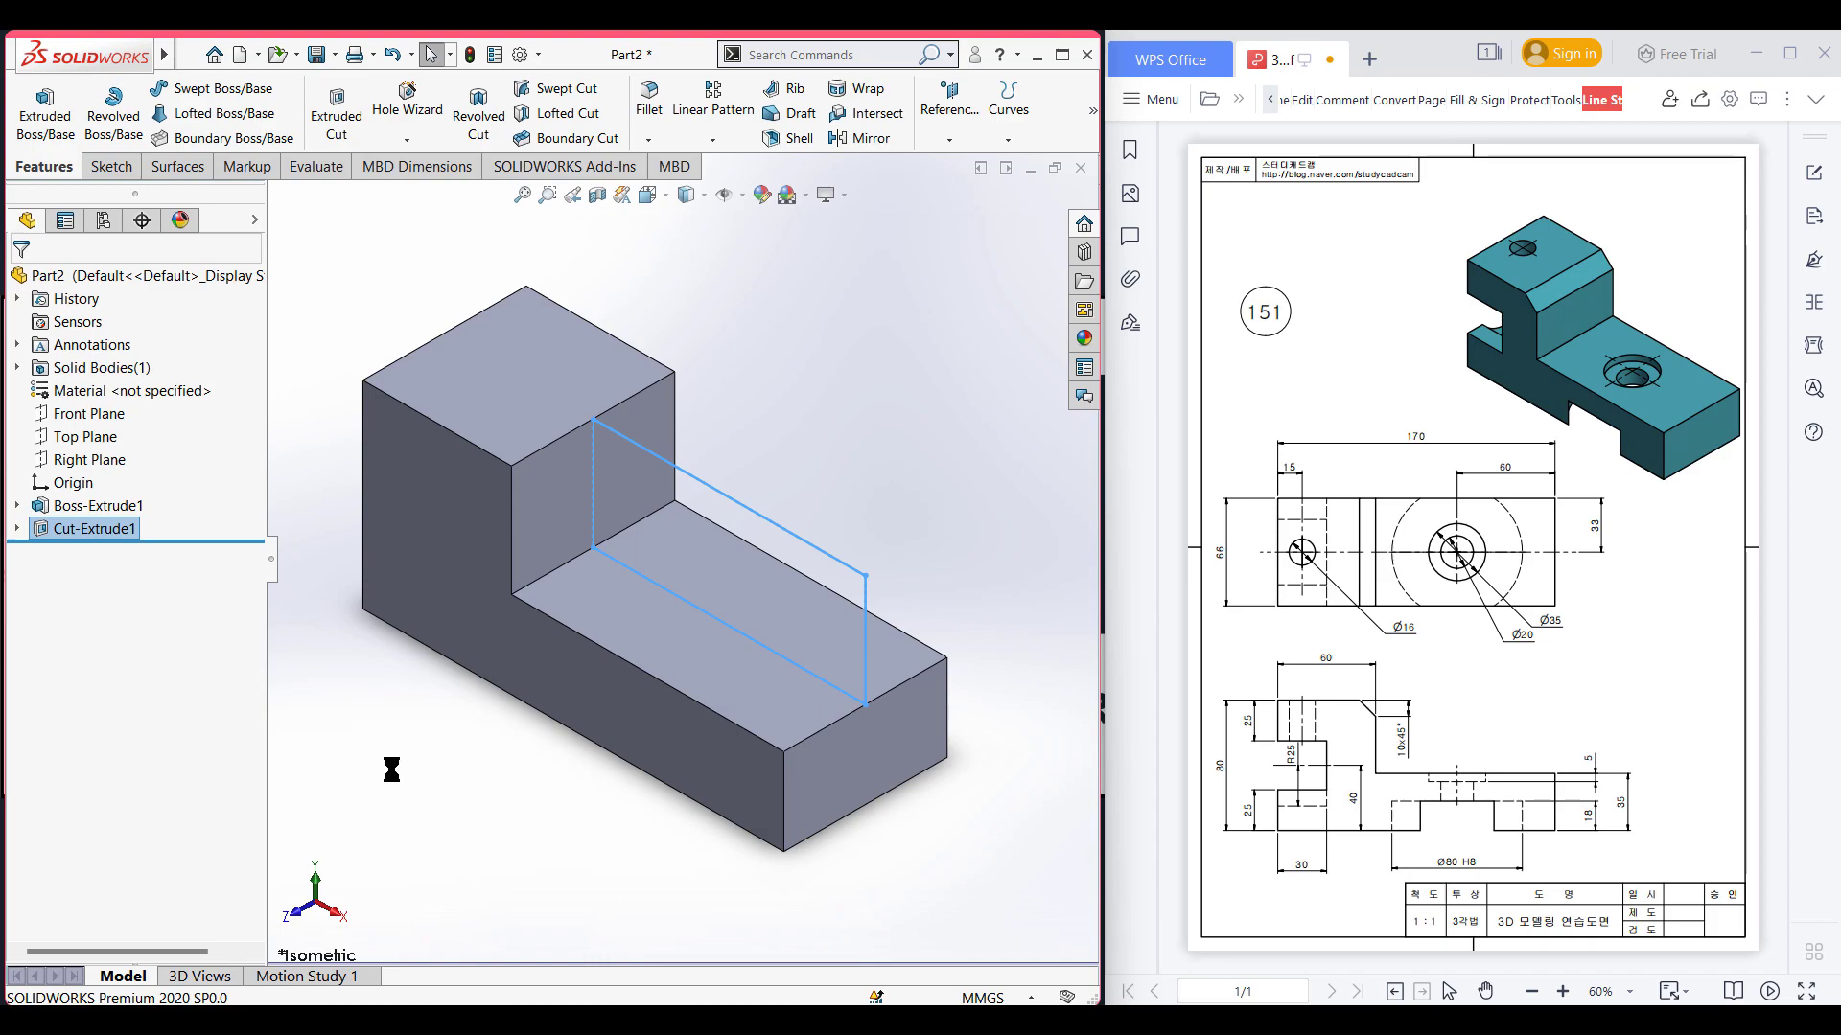
- Sketch a corner rectangle on the Front Plane, 30 mm high and 30 mm wide, starting on the block's tall outer edge
{"action": "right_click", "coordinate": [76, 422]}
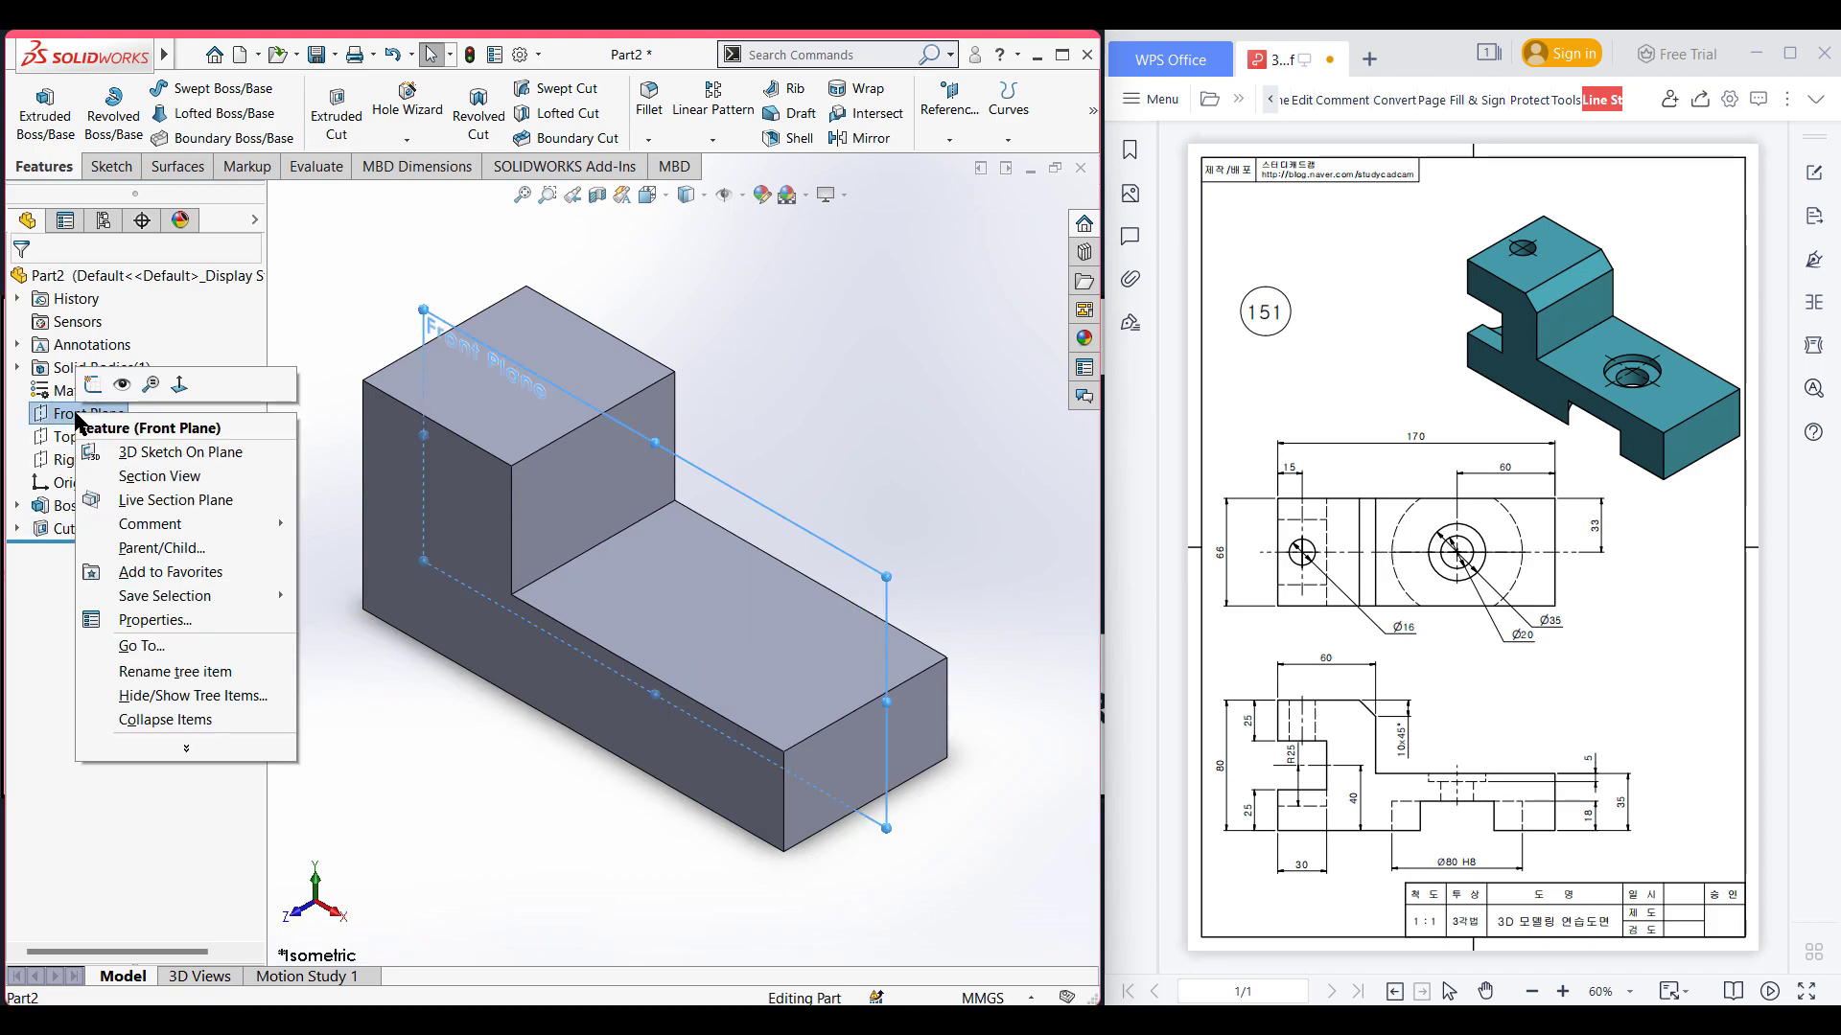
{"action": "left_click", "coordinate": [93, 381]}
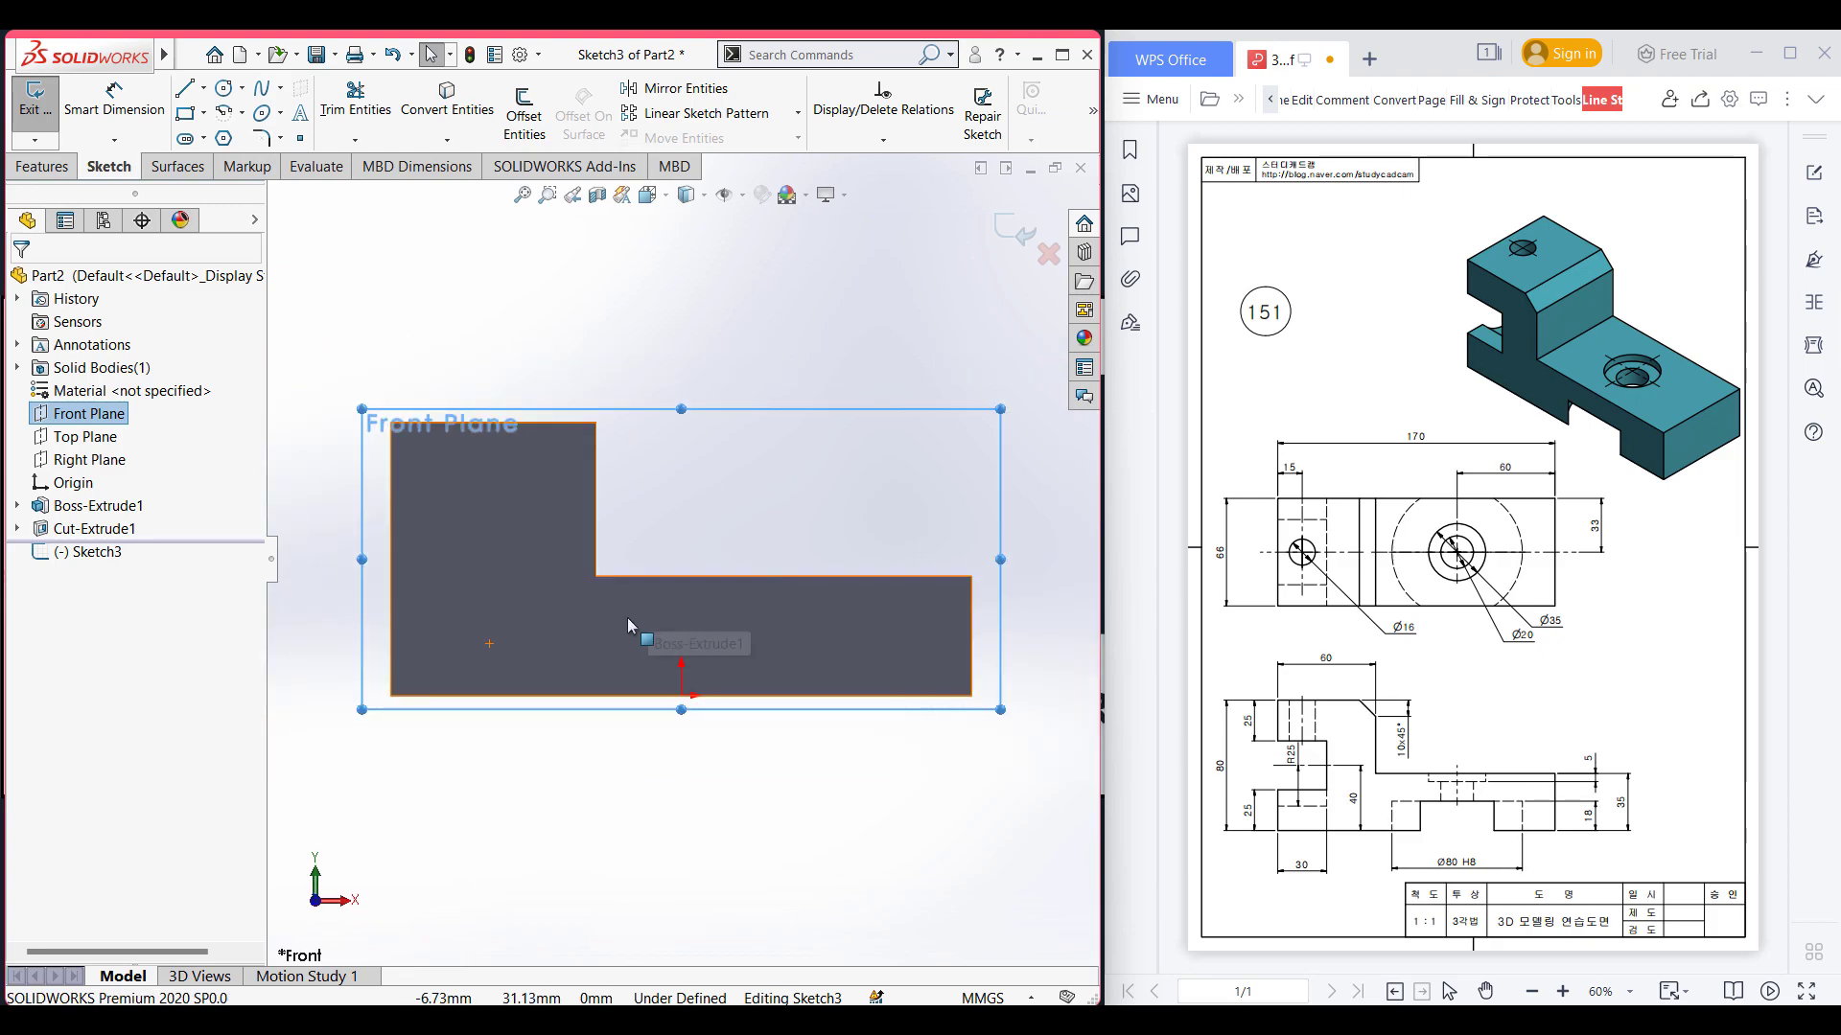
{"action": "scroll", "coordinate": [383, 834], "scroll_direction": "down", "scroll_amount": 3}
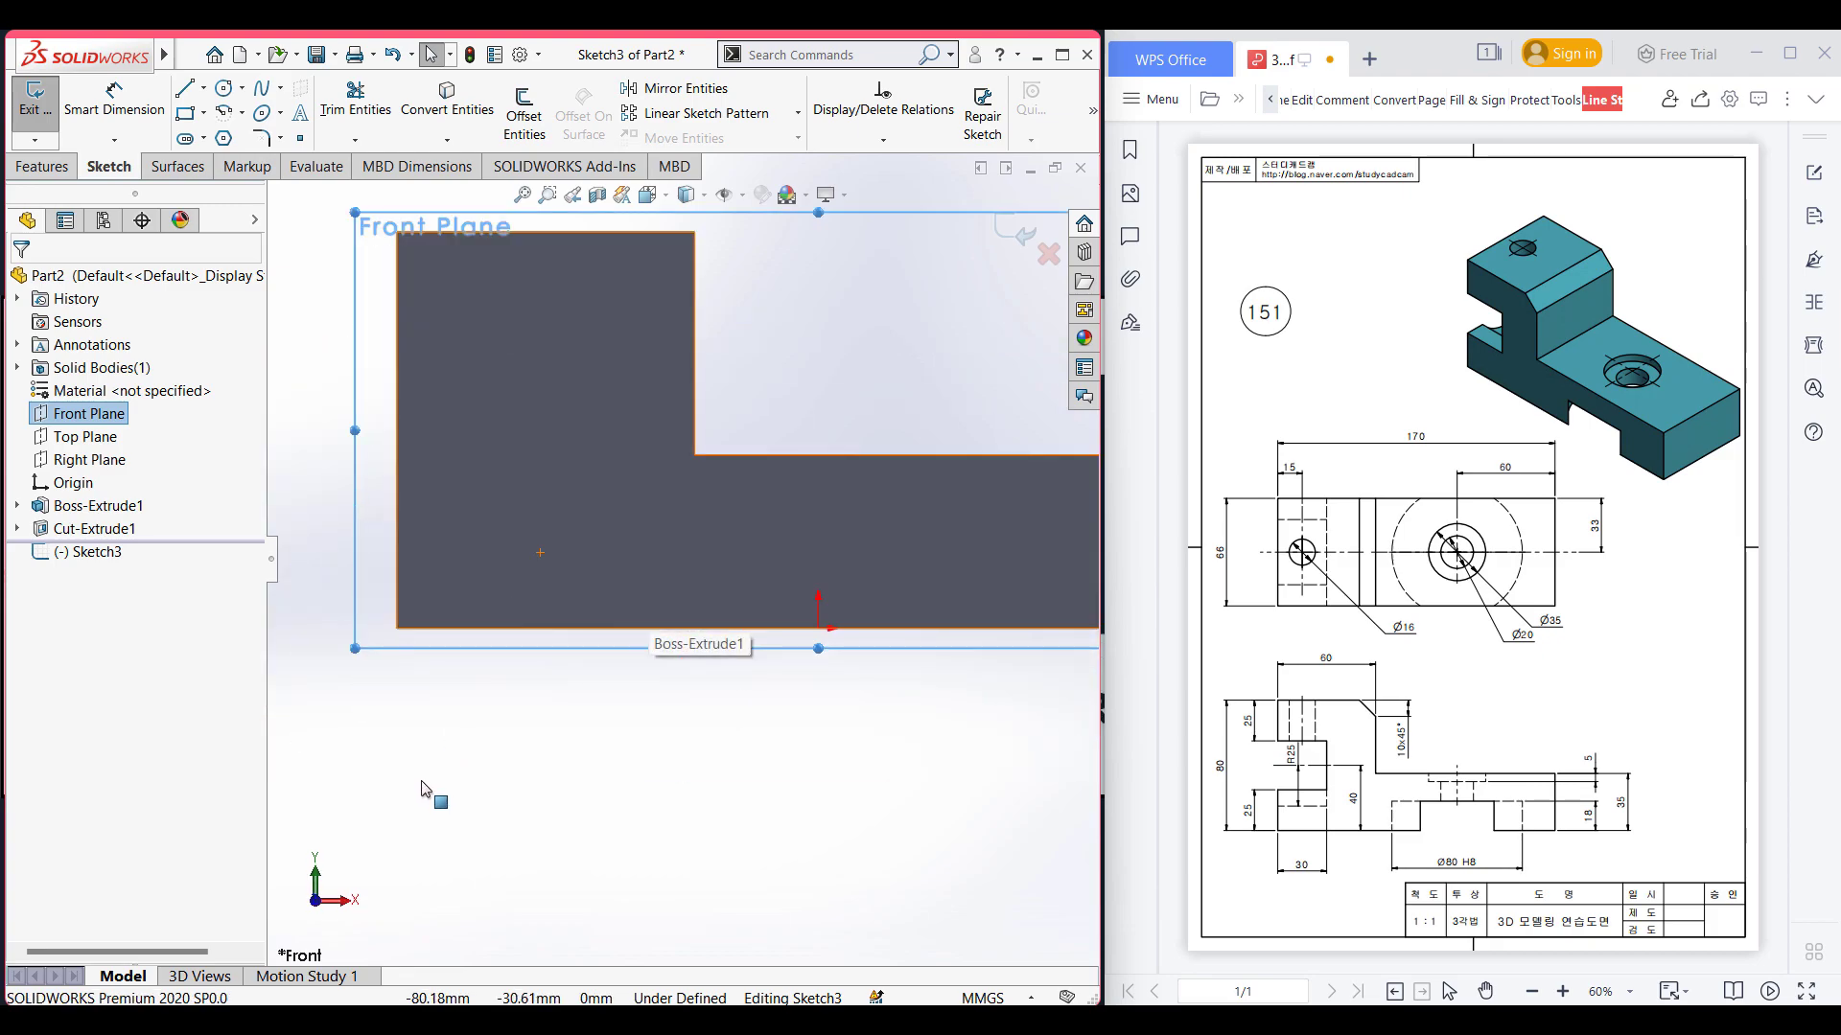
{"action": "left_click", "coordinate": [204, 113]}
{"action": "left_click", "coordinate": [239, 137]}
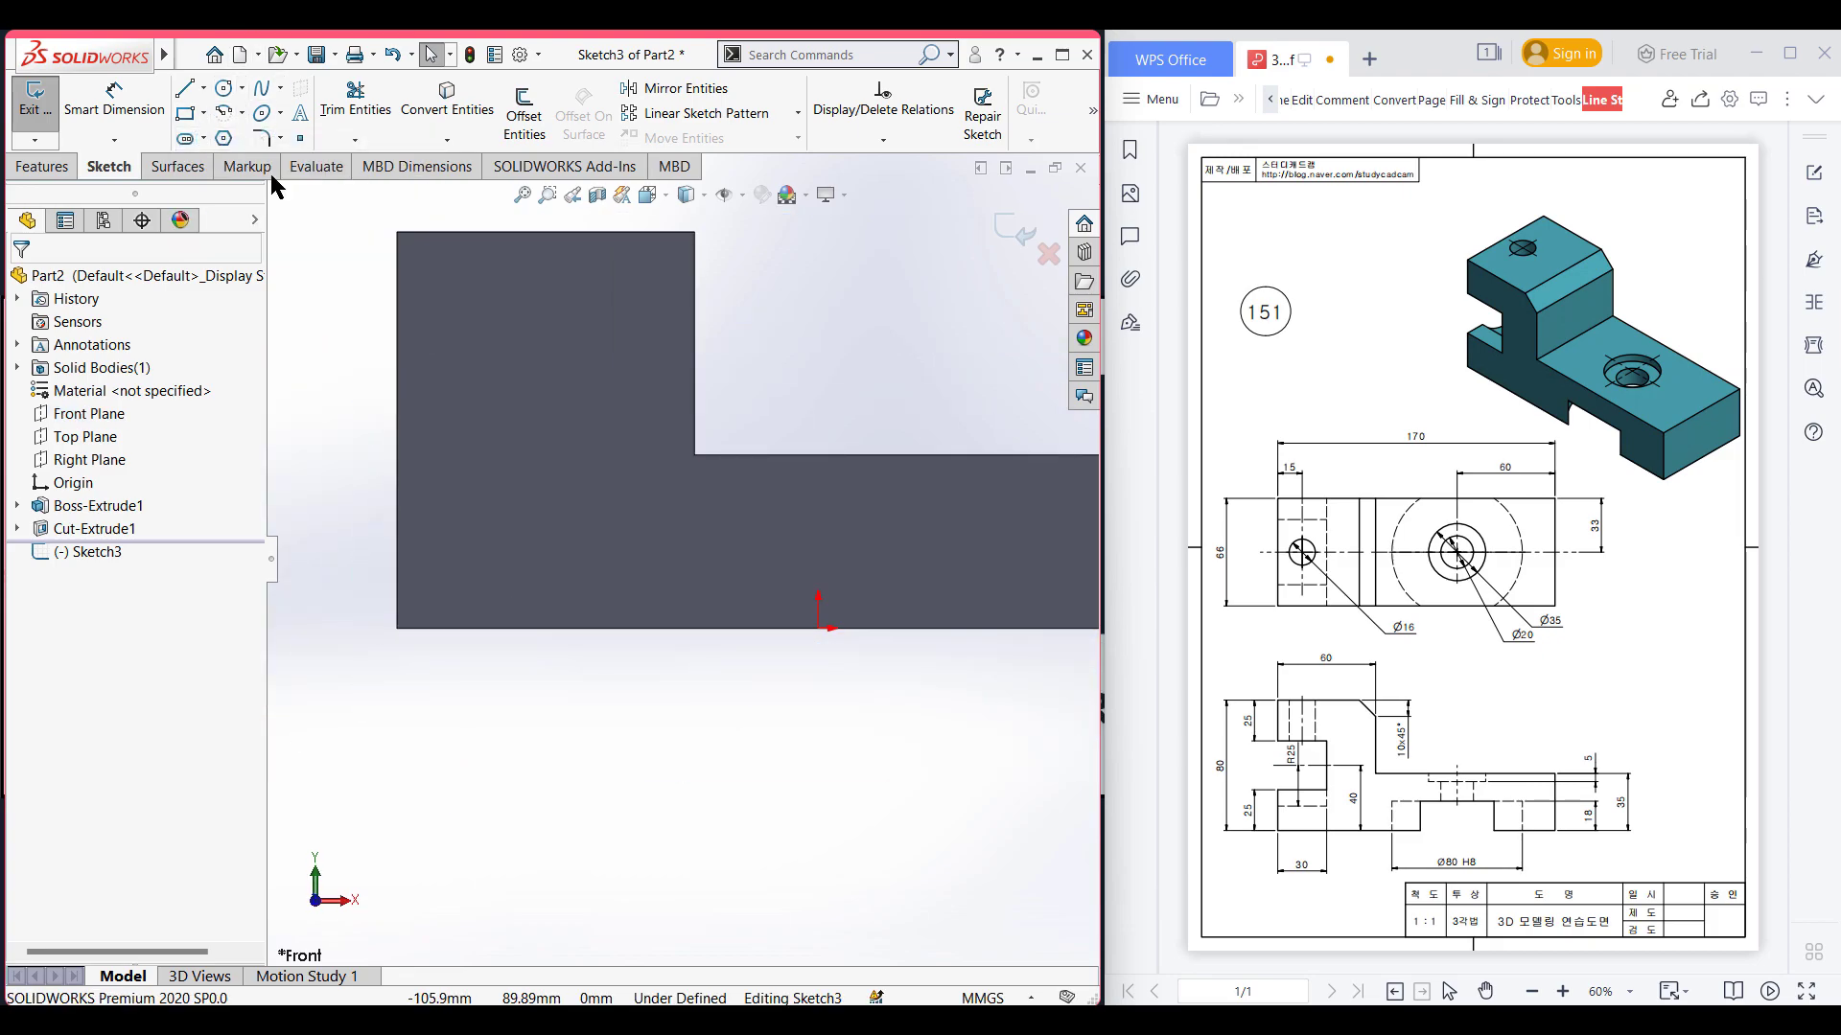
{"action": "left_click", "coordinate": [397, 315]}
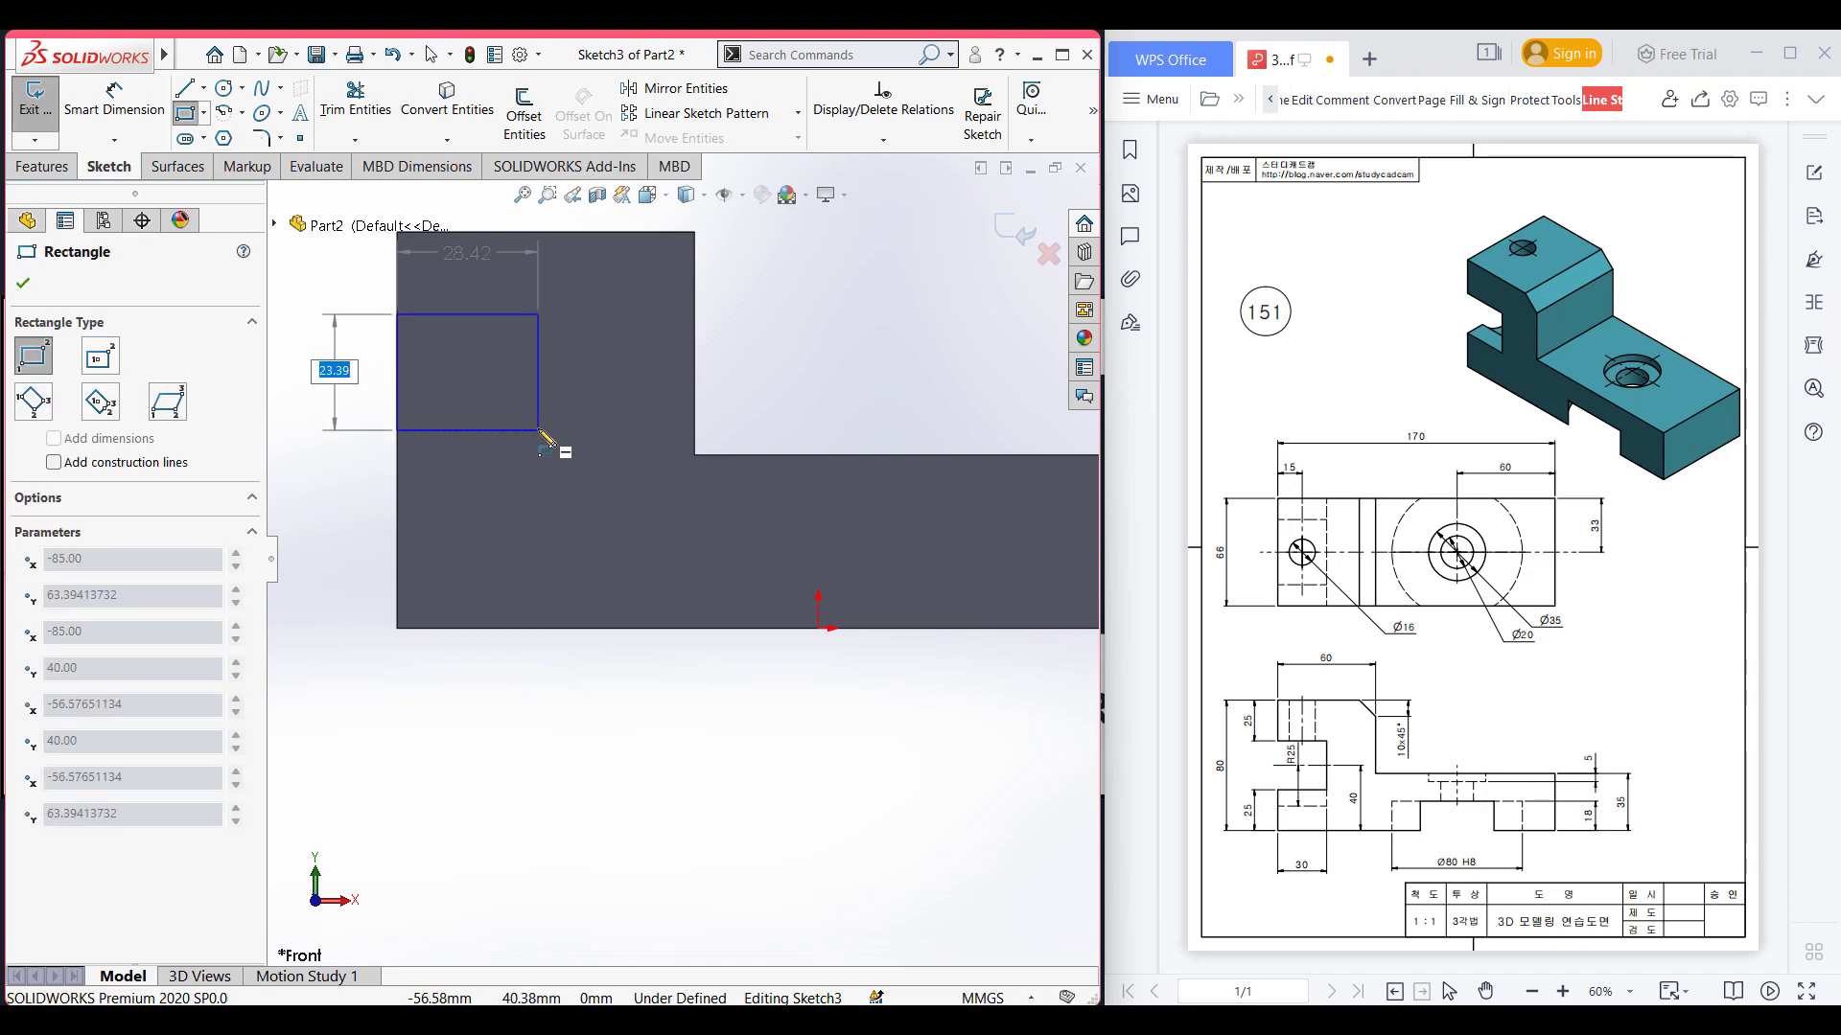
{"action": "type", "text": "8"}
{"action": "key", "text": "Tab"}
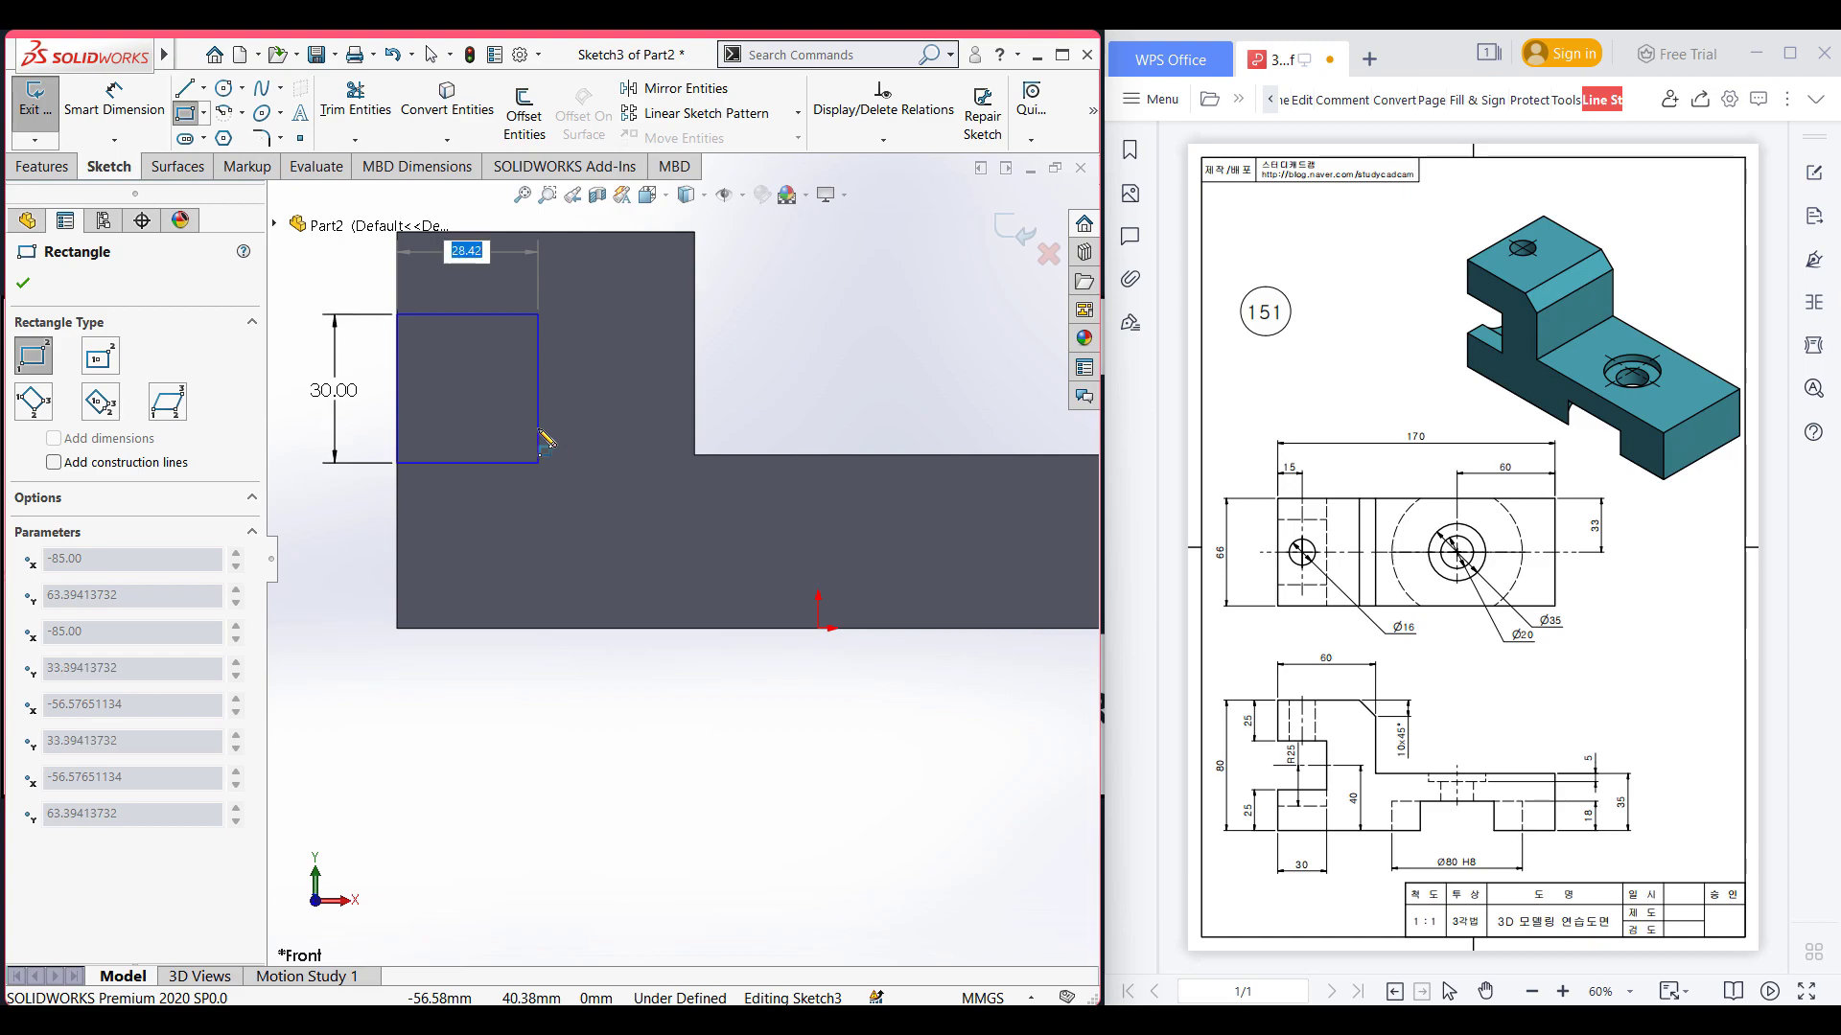
{"action": "type", "text": "30"}
{"action": "key", "text": "Return"}
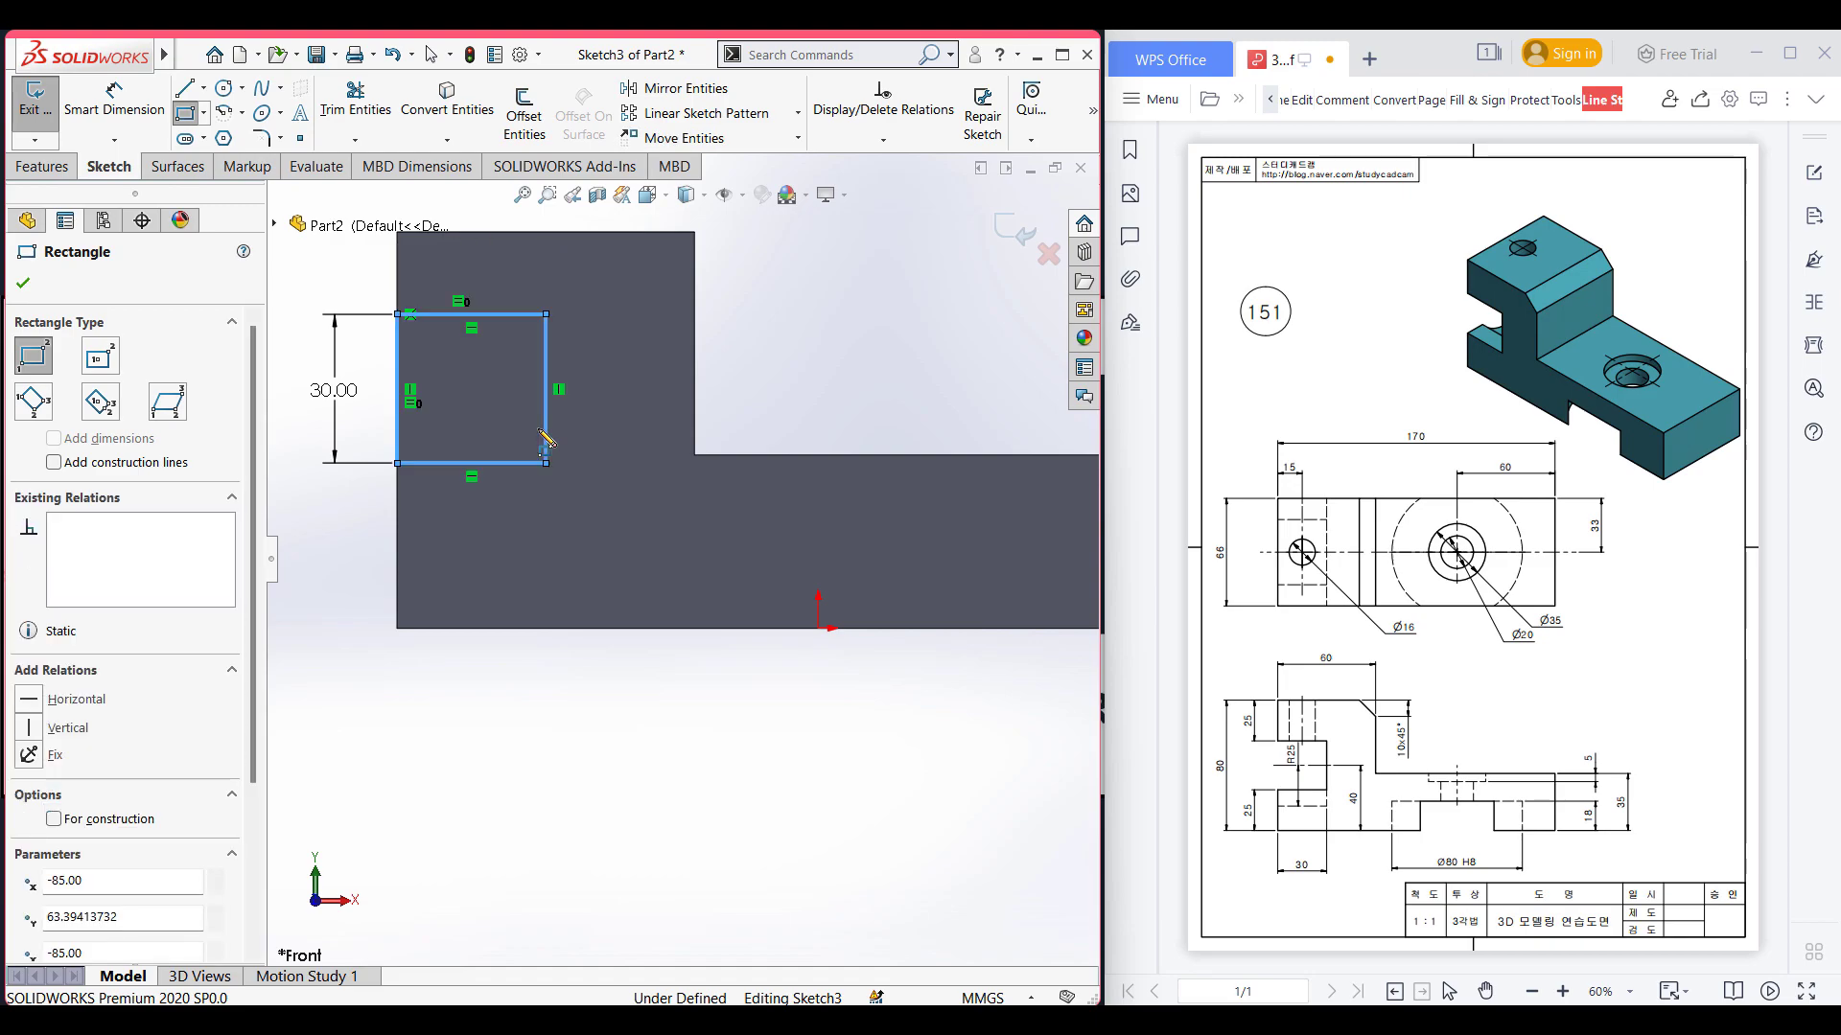
- Dimension the rectangle's upper line 25 mm below the block's top edge
{"action": "right_click_drag", "start_coordinate": [683, 773], "coordinate": [685, 685]}
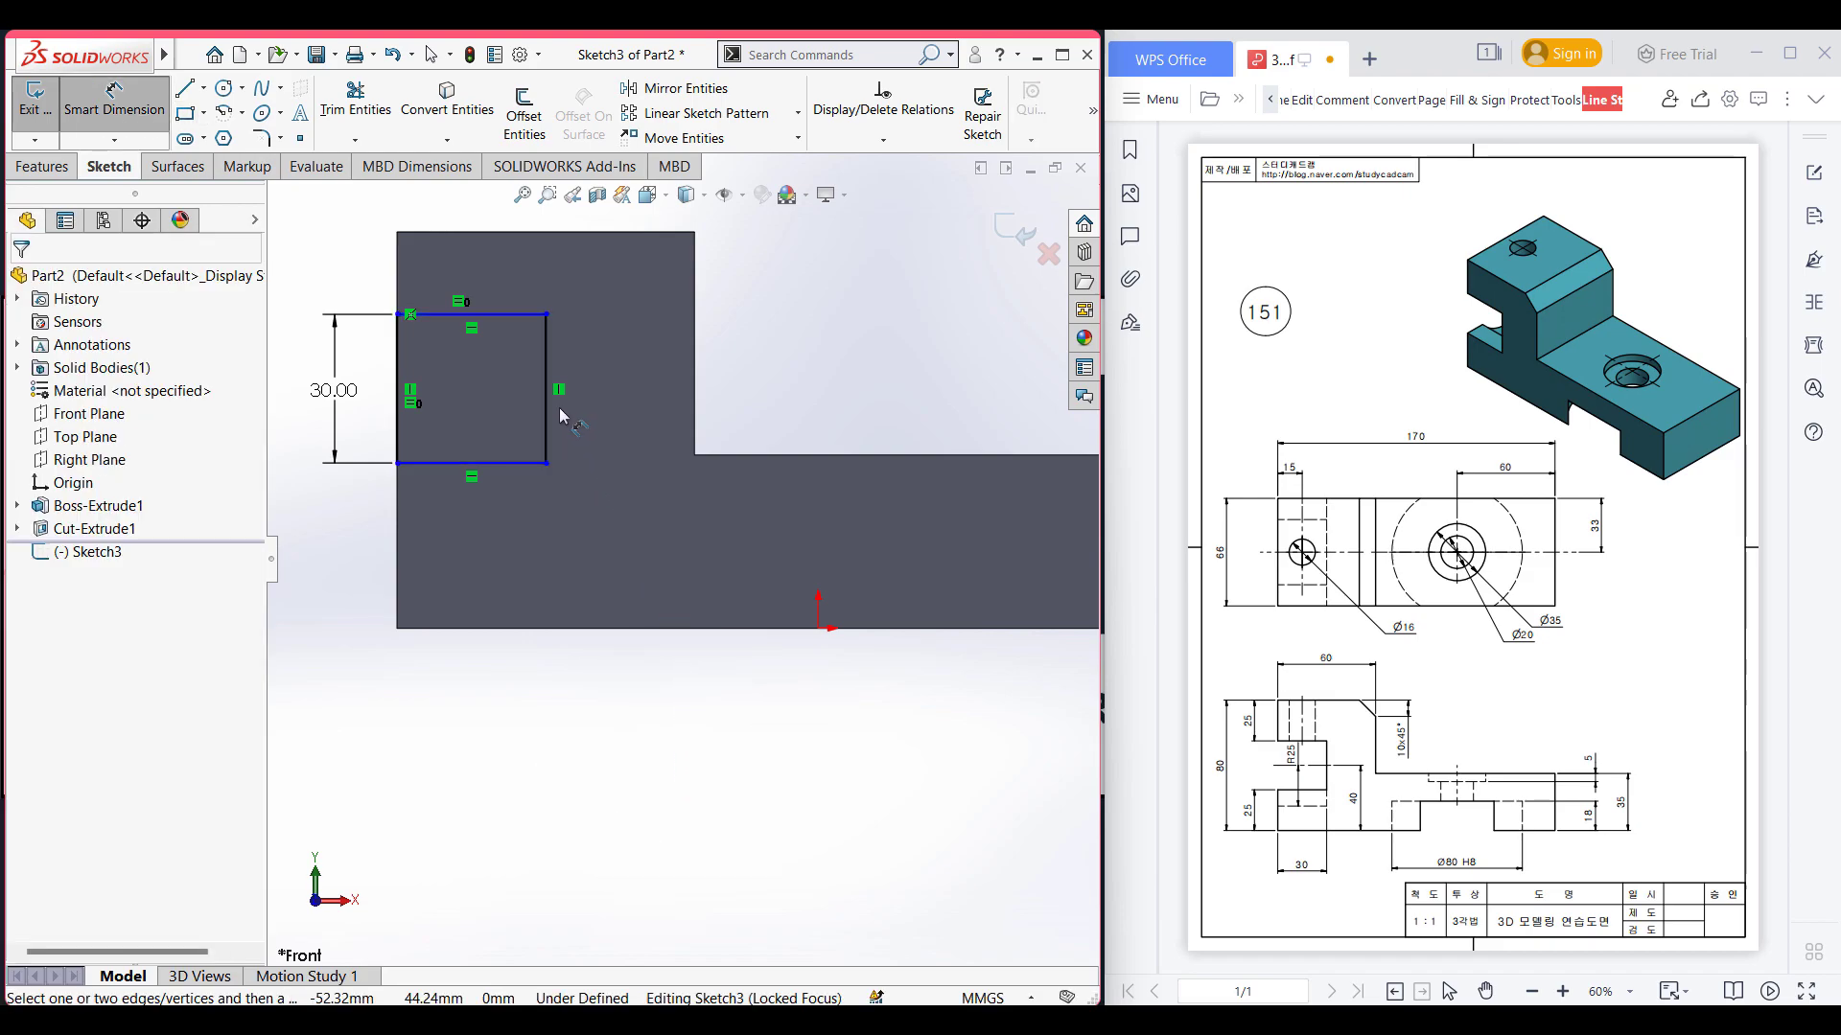
{"action": "left_click", "coordinate": [502, 314]}
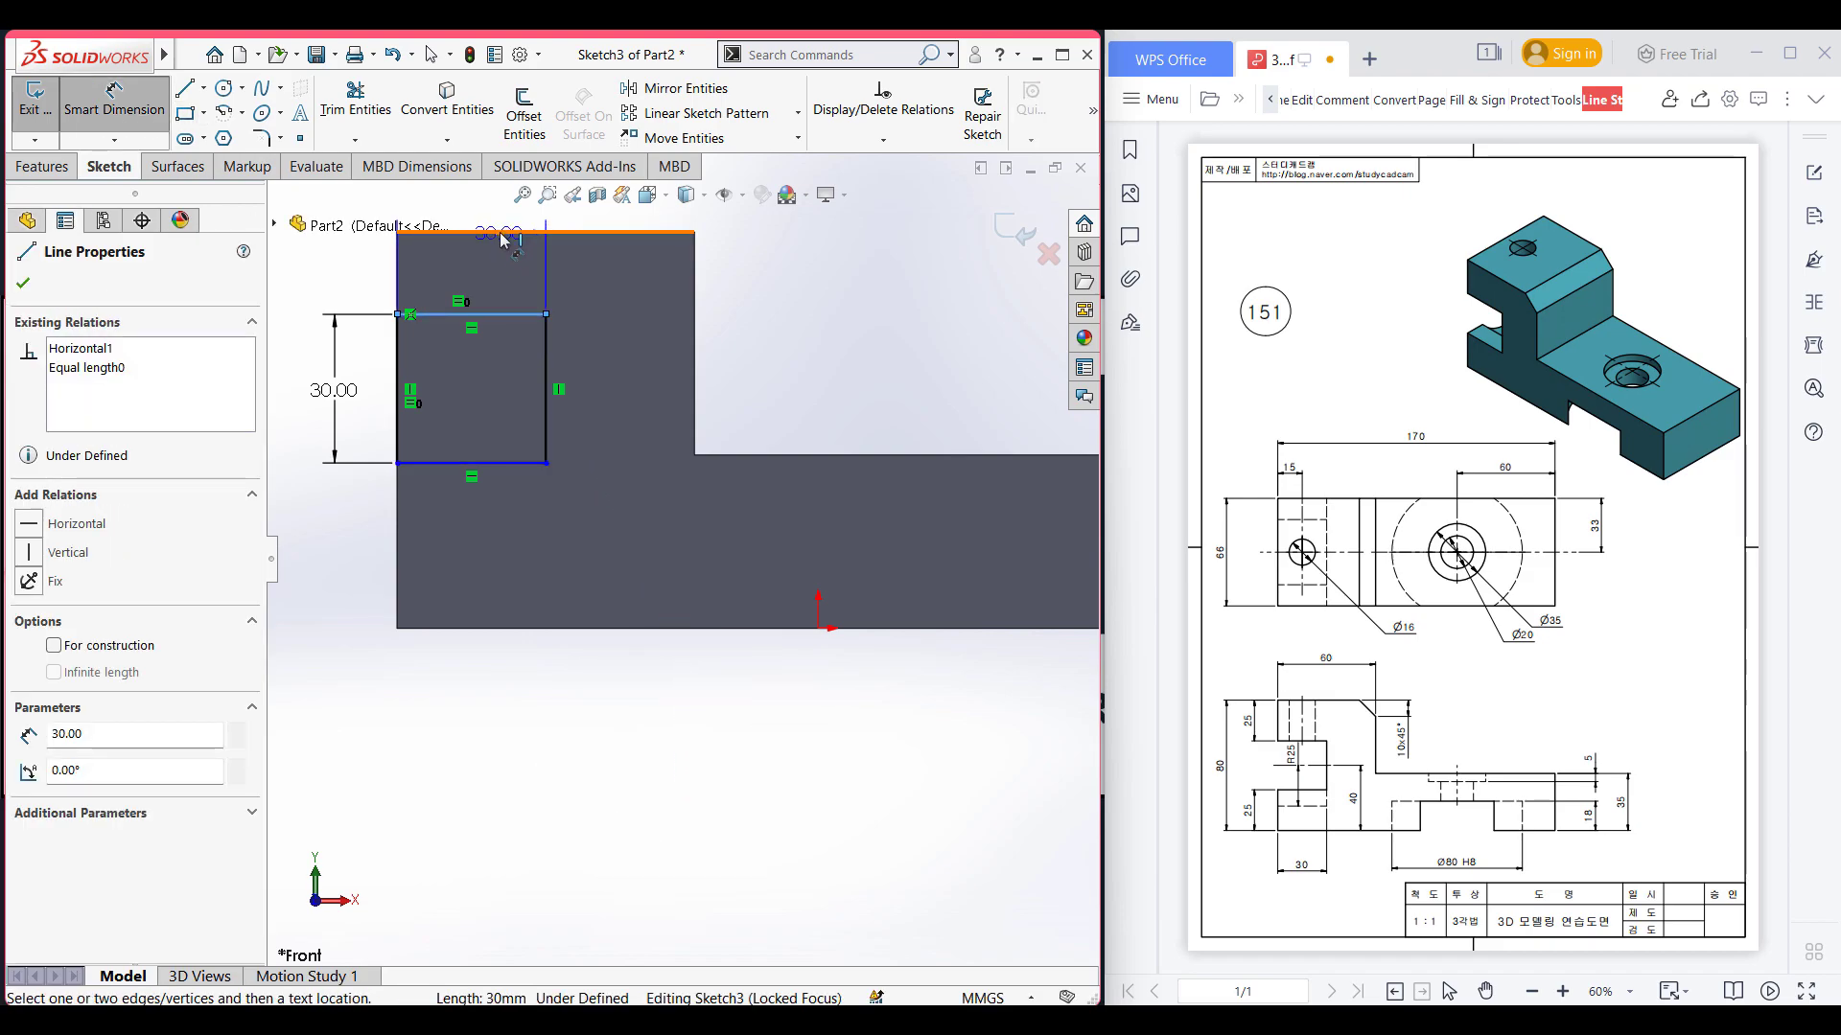
{"action": "left_click", "coordinate": [351, 274]}
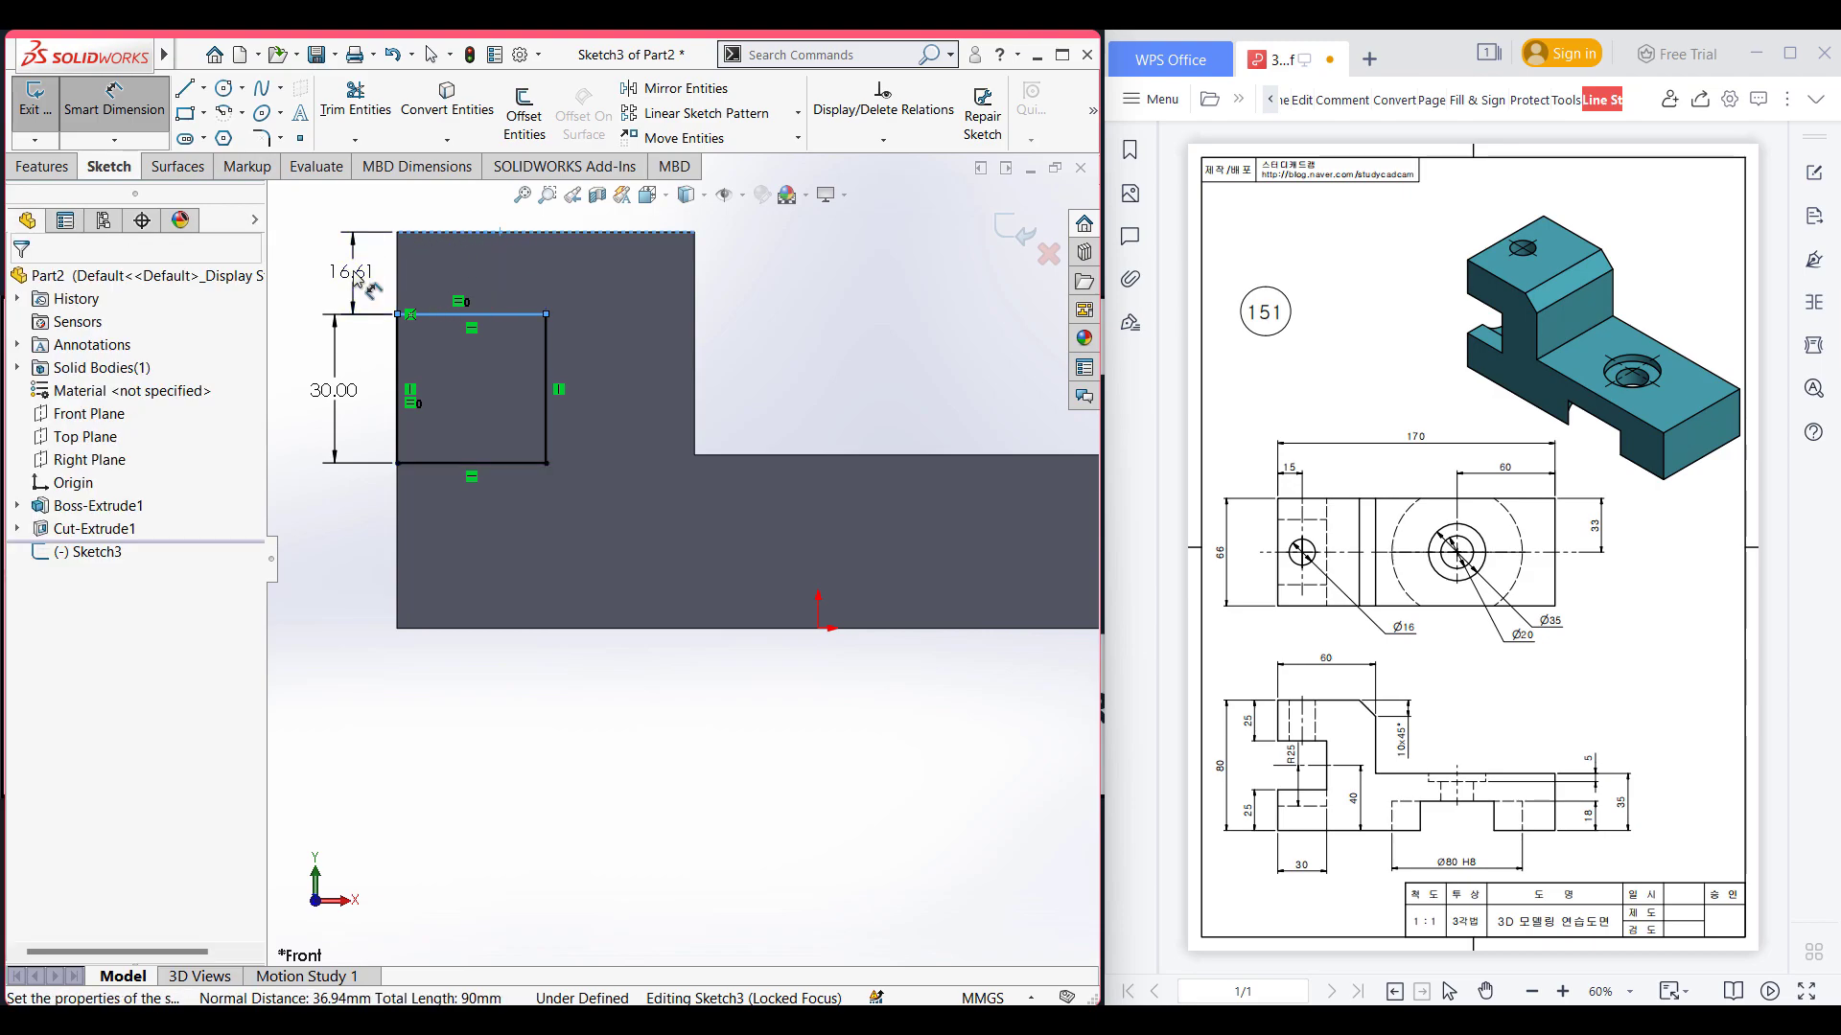
{"action": "type", "text": "25"}
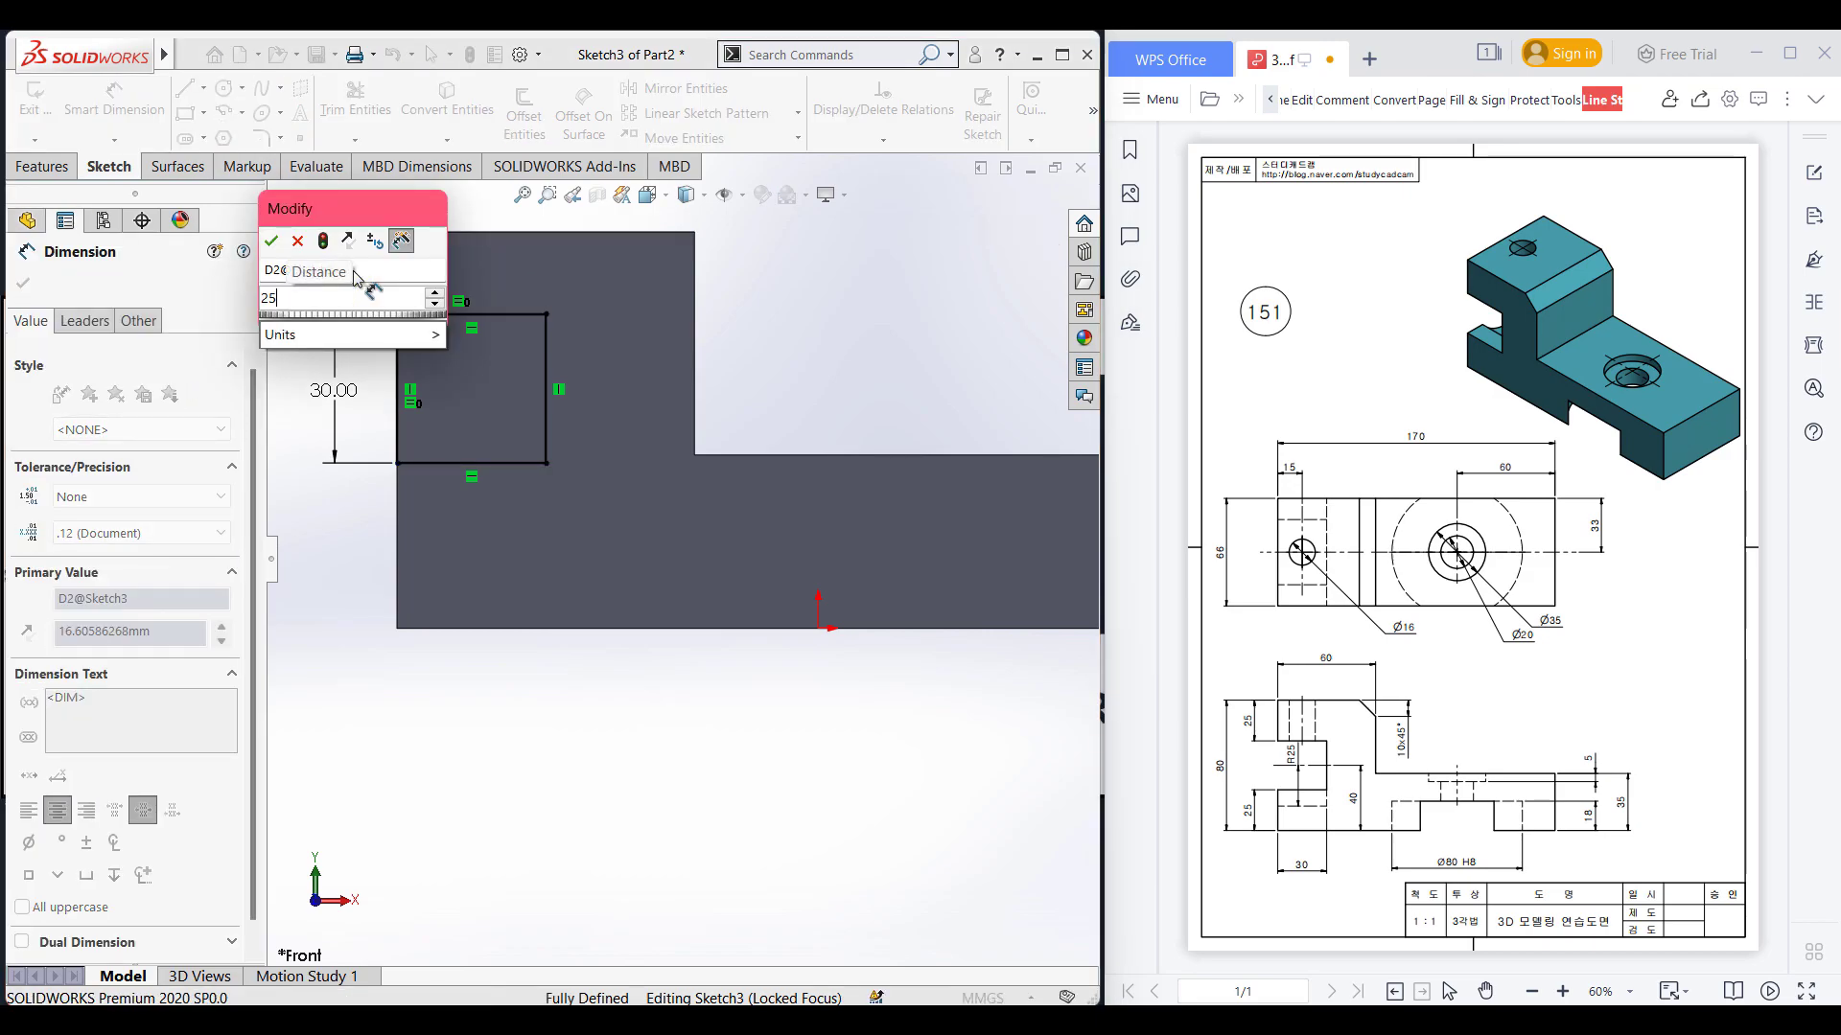
{"action": "key", "text": "Return"}
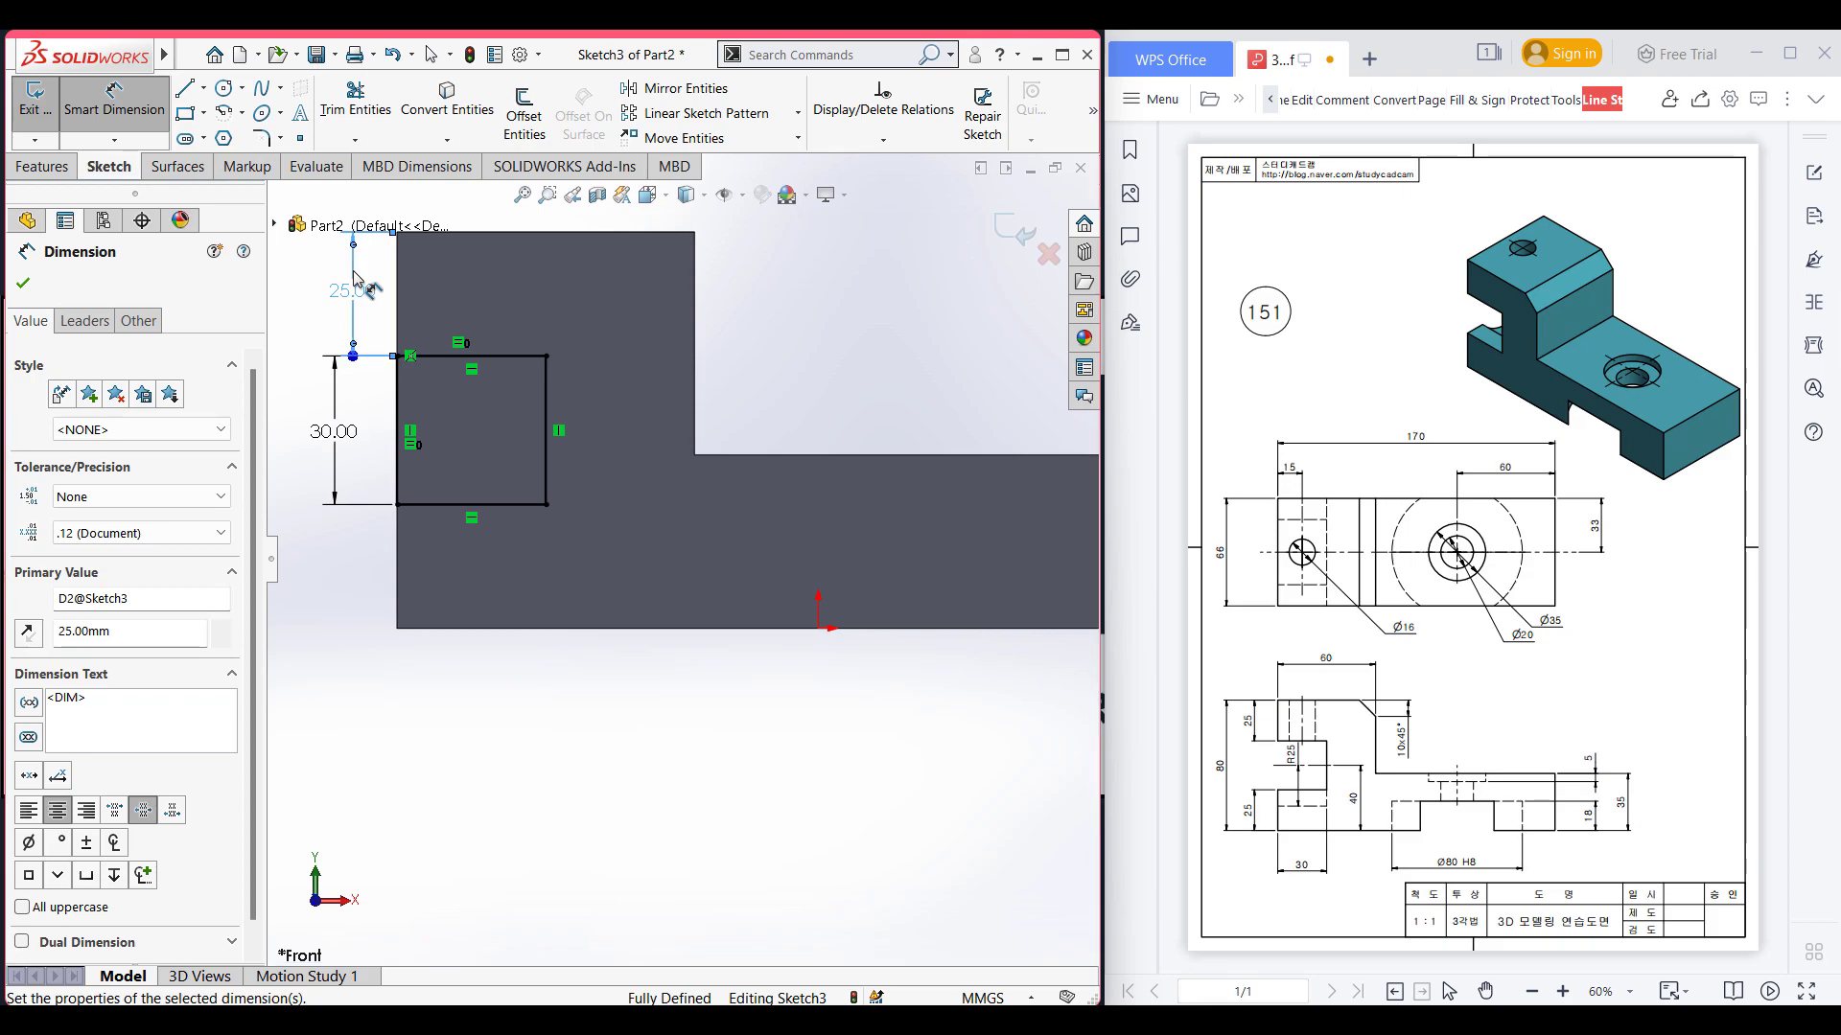
- Cut the side notch through the block with an Extruded Cut set to Through All - Both
{"action": "key", "text": "ctrl+7"}
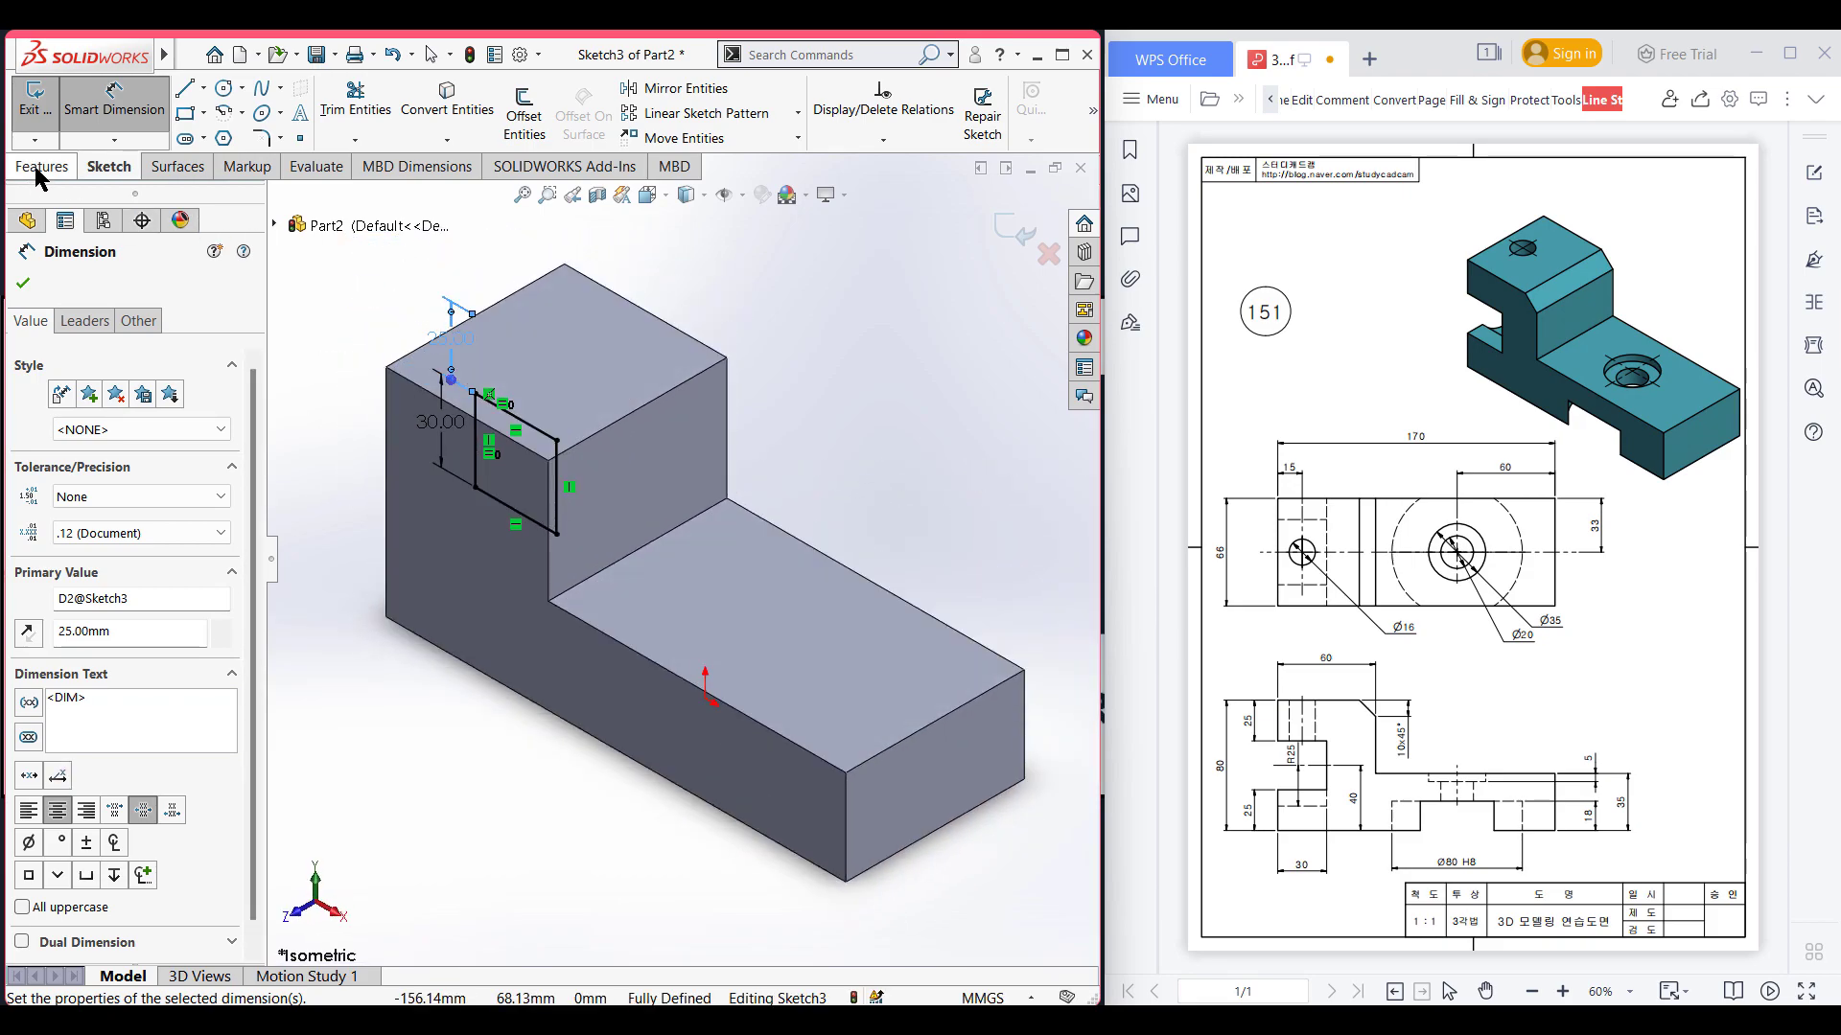
{"action": "left_click", "coordinate": [39, 169]}
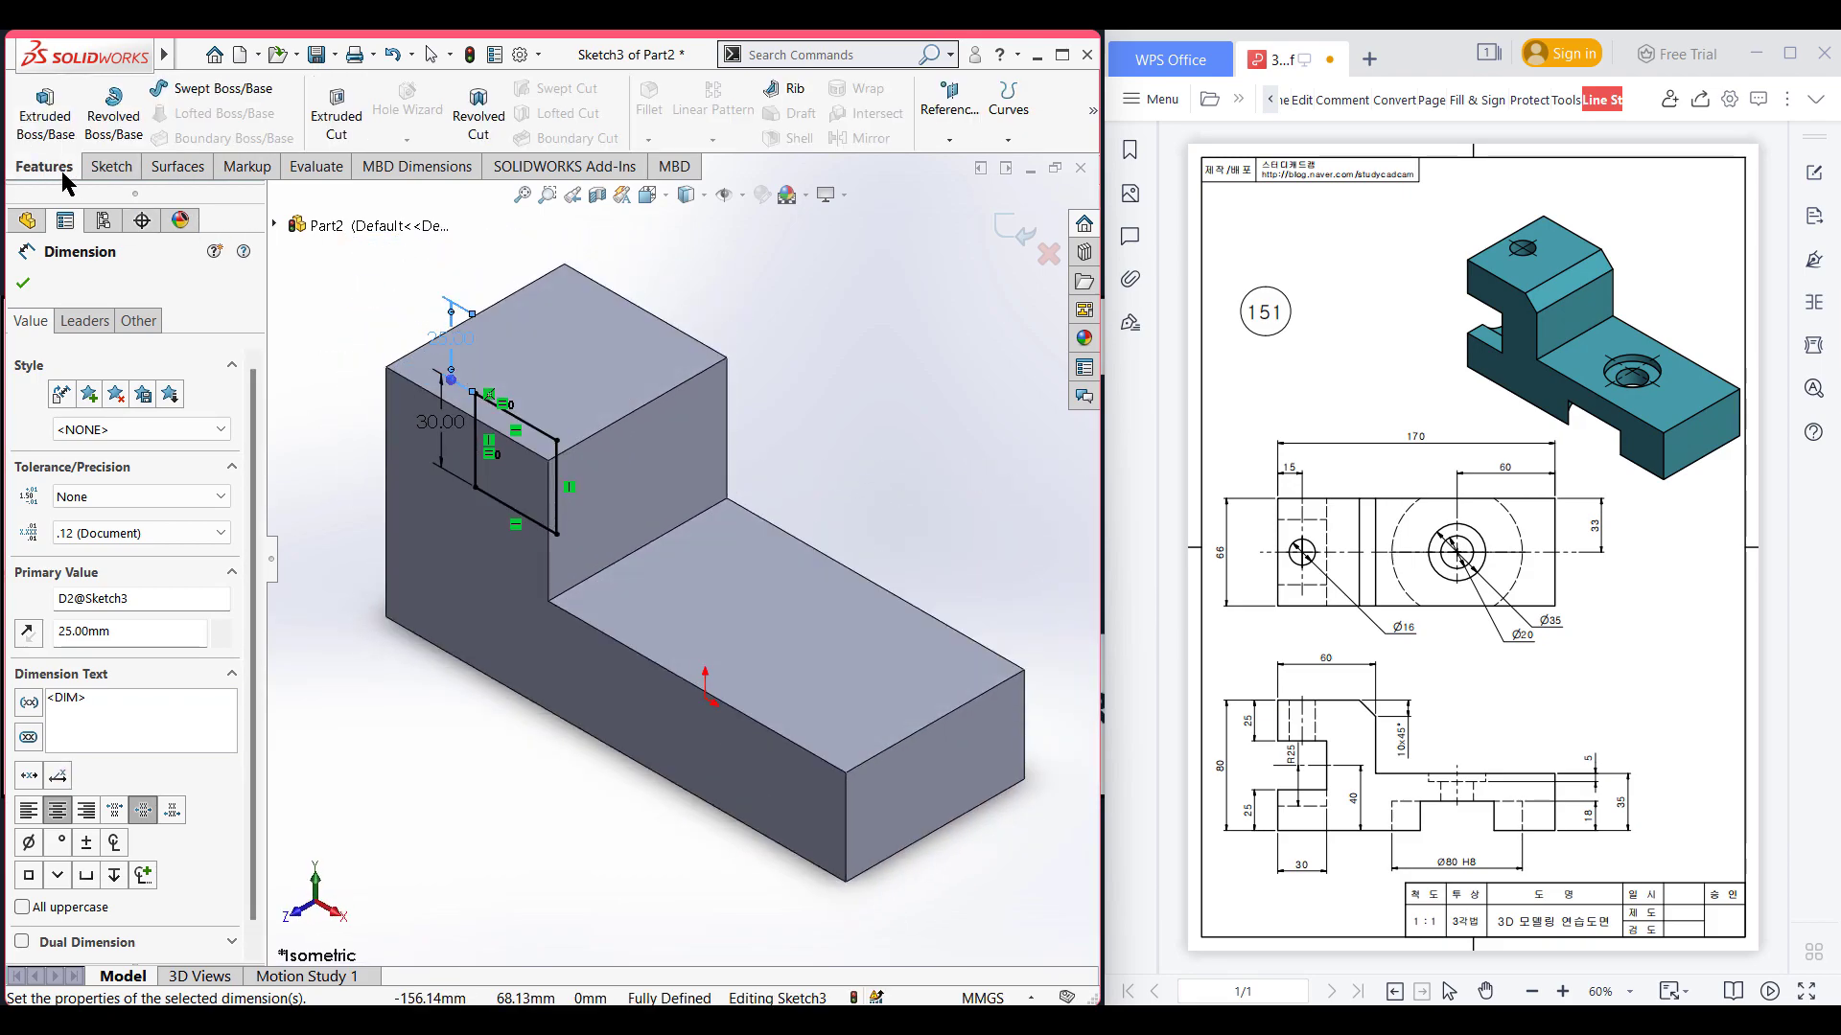
{"action": "left_click", "coordinate": [337, 120]}
{"action": "left_click", "coordinate": [153, 416]}
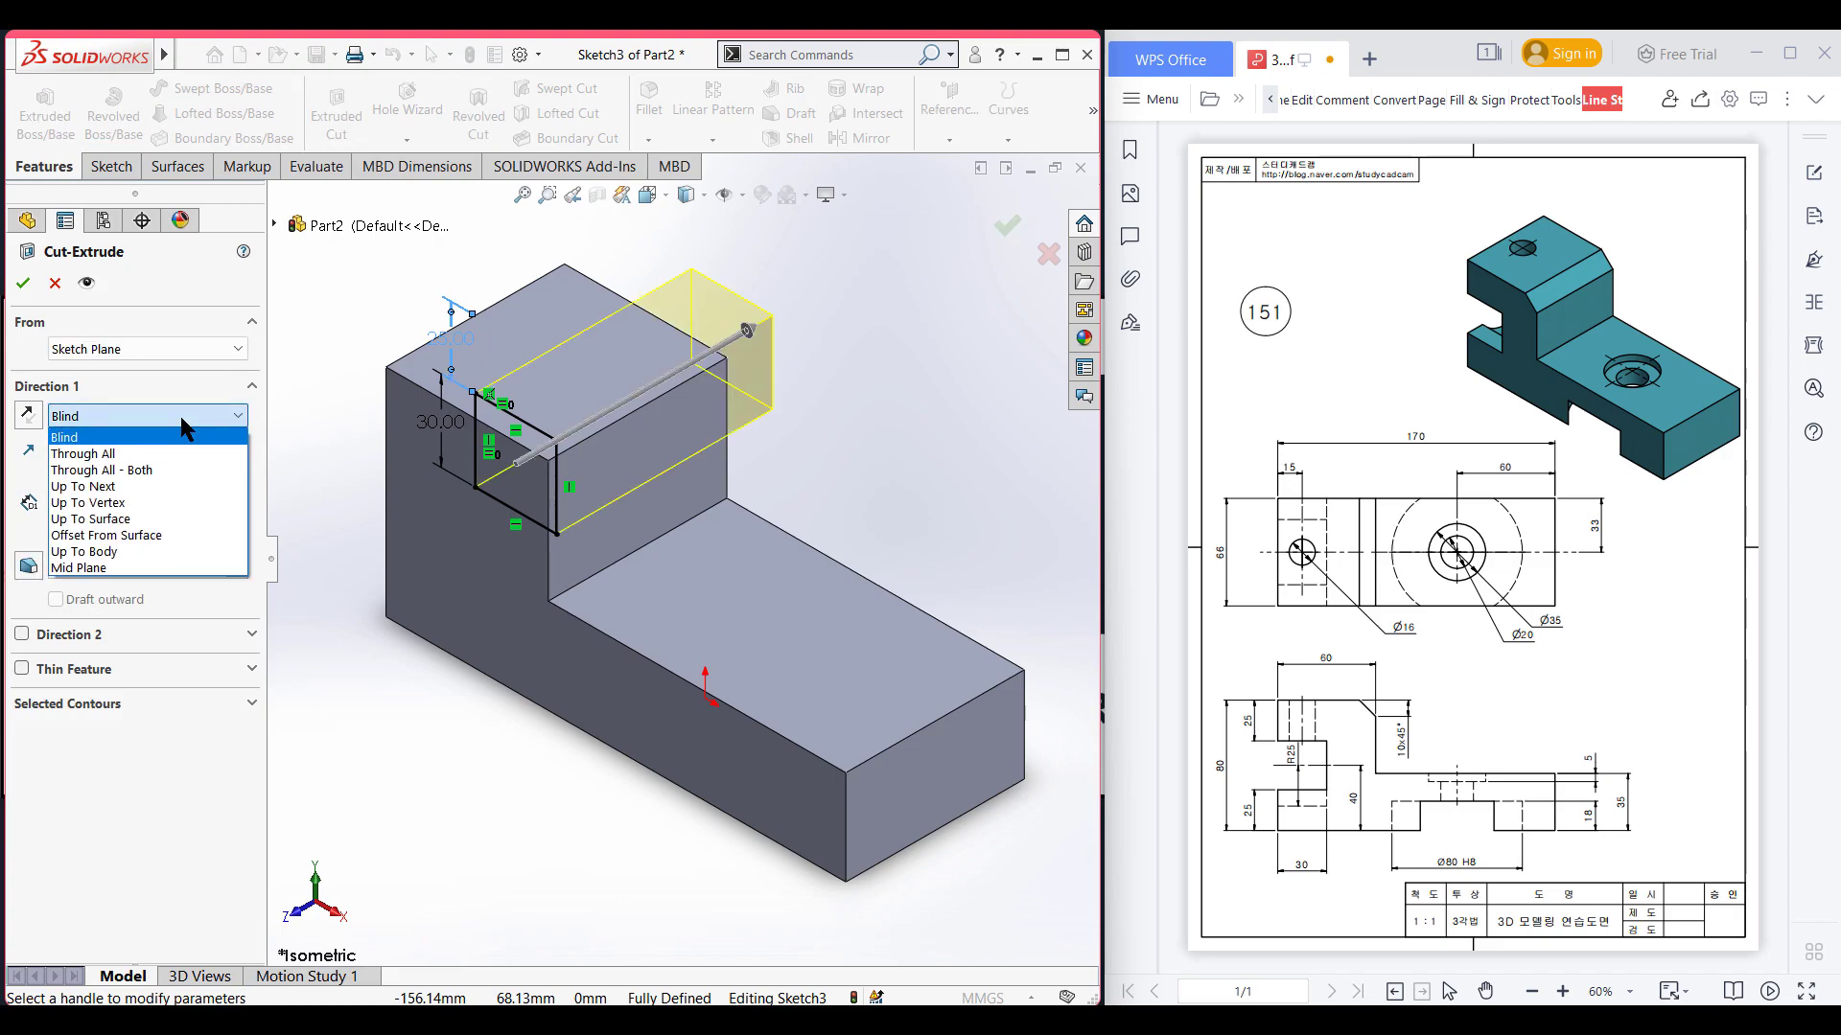
{"action": "left_click", "coordinate": [159, 470]}
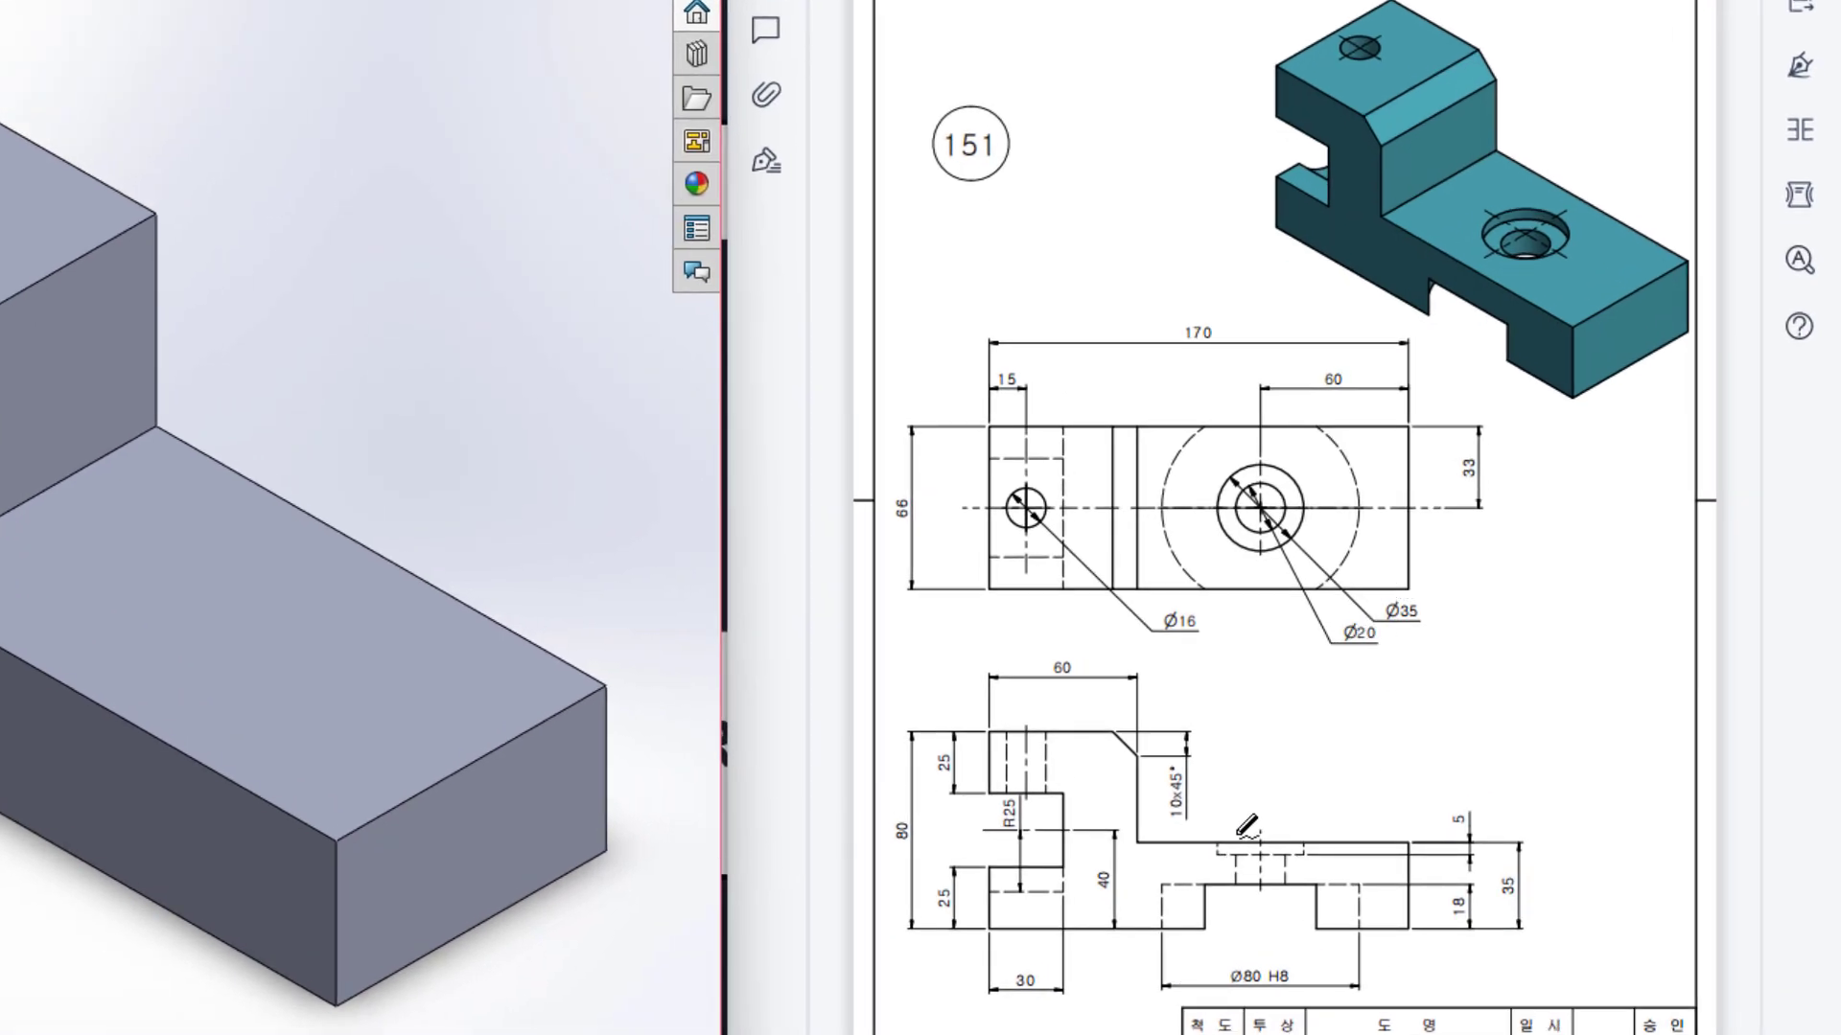
- Examine the drawing's stepped hole for the diameters and depths of its counterbore, middle bore and bottom recess
{"action": "mouse_move", "coordinate": [1216, 845]}
{"action": "left_mouse_down"}
{"action": "mouse_move", "coordinate": [1302, 860]}
{"action": "mouse_move", "coordinate": [1304, 837]}
{"action": "mouse_move", "coordinate": [1234, 838]}
{"action": "mouse_move", "coordinate": [1234, 884]}
{"action": "mouse_move", "coordinate": [1287, 882]}
{"action": "mouse_move", "coordinate": [1283, 863]}
{"action": "left_mouse_up"}
{"action": "mouse_move", "coordinate": [1161, 887]}
{"action": "left_mouse_down"}
{"action": "mouse_move", "coordinate": [1163, 915]}
{"action": "mouse_move", "coordinate": [1391, 916]}
{"action": "mouse_move", "coordinate": [1281, 881]}
{"action": "left_mouse_up"}
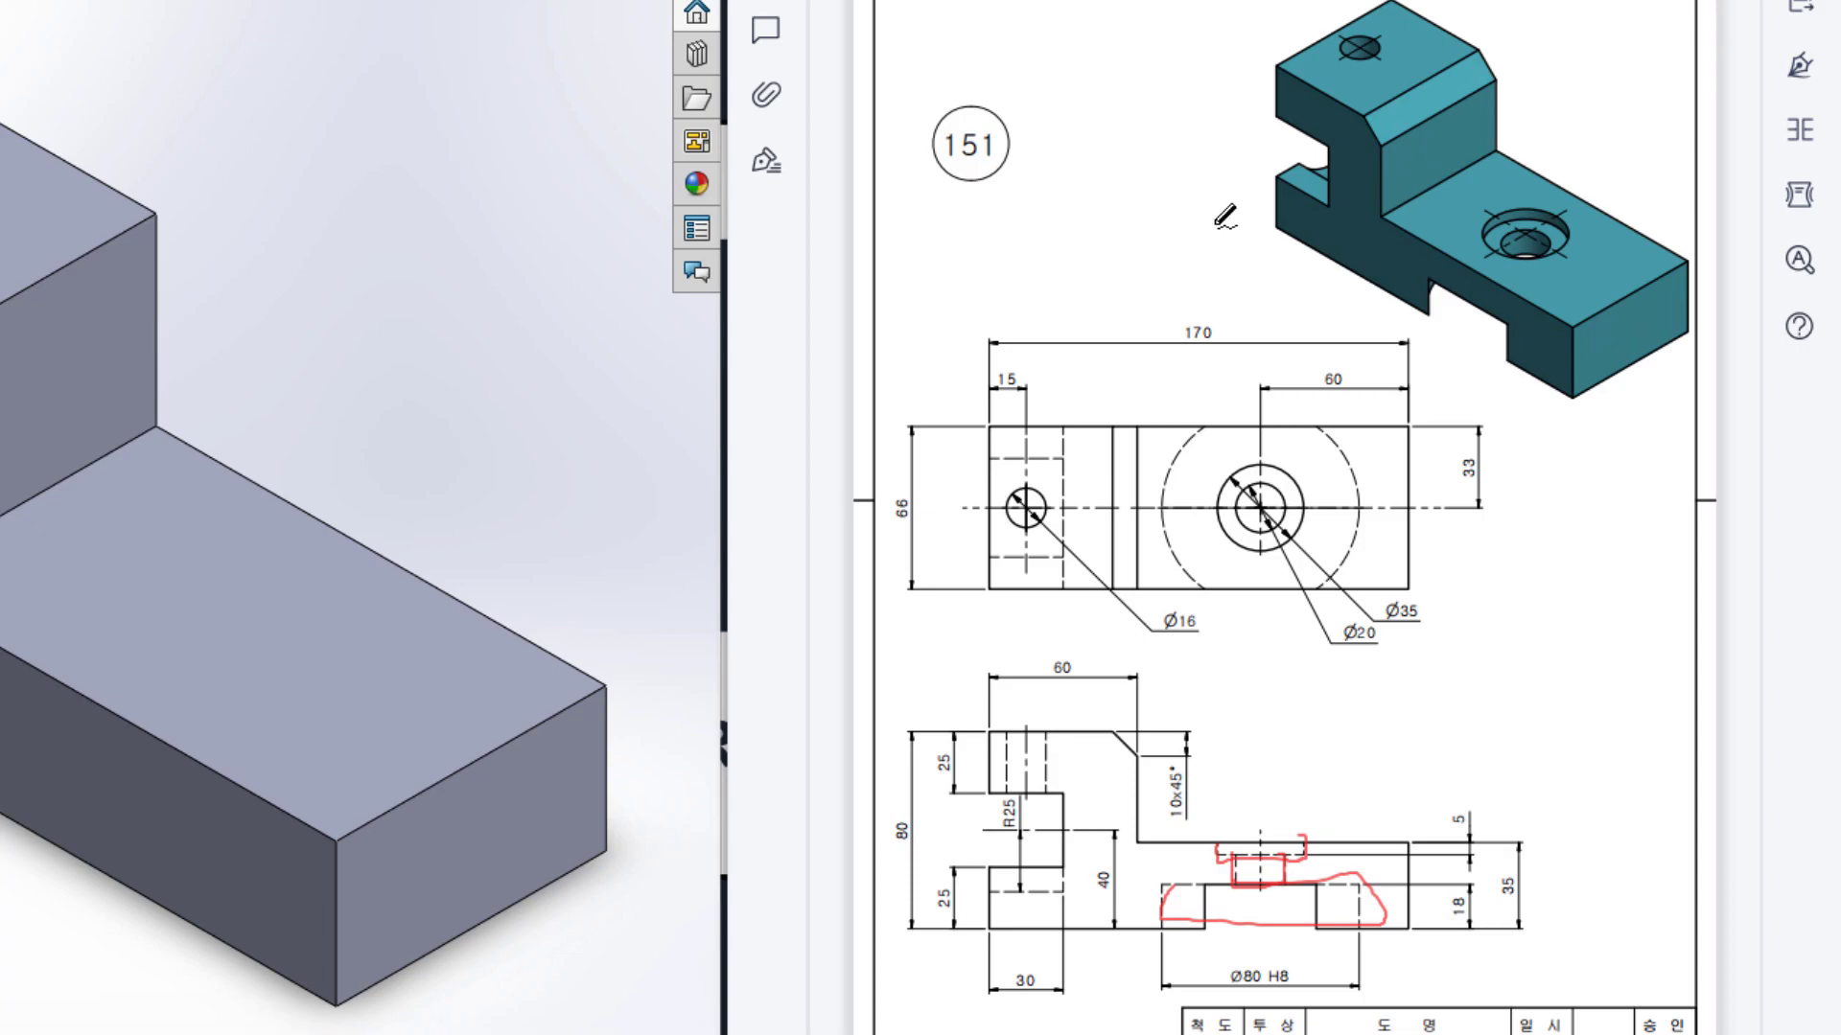
{"action": "key", "text": "ctrl+z"}
{"action": "key", "text": "ctrl+z"}
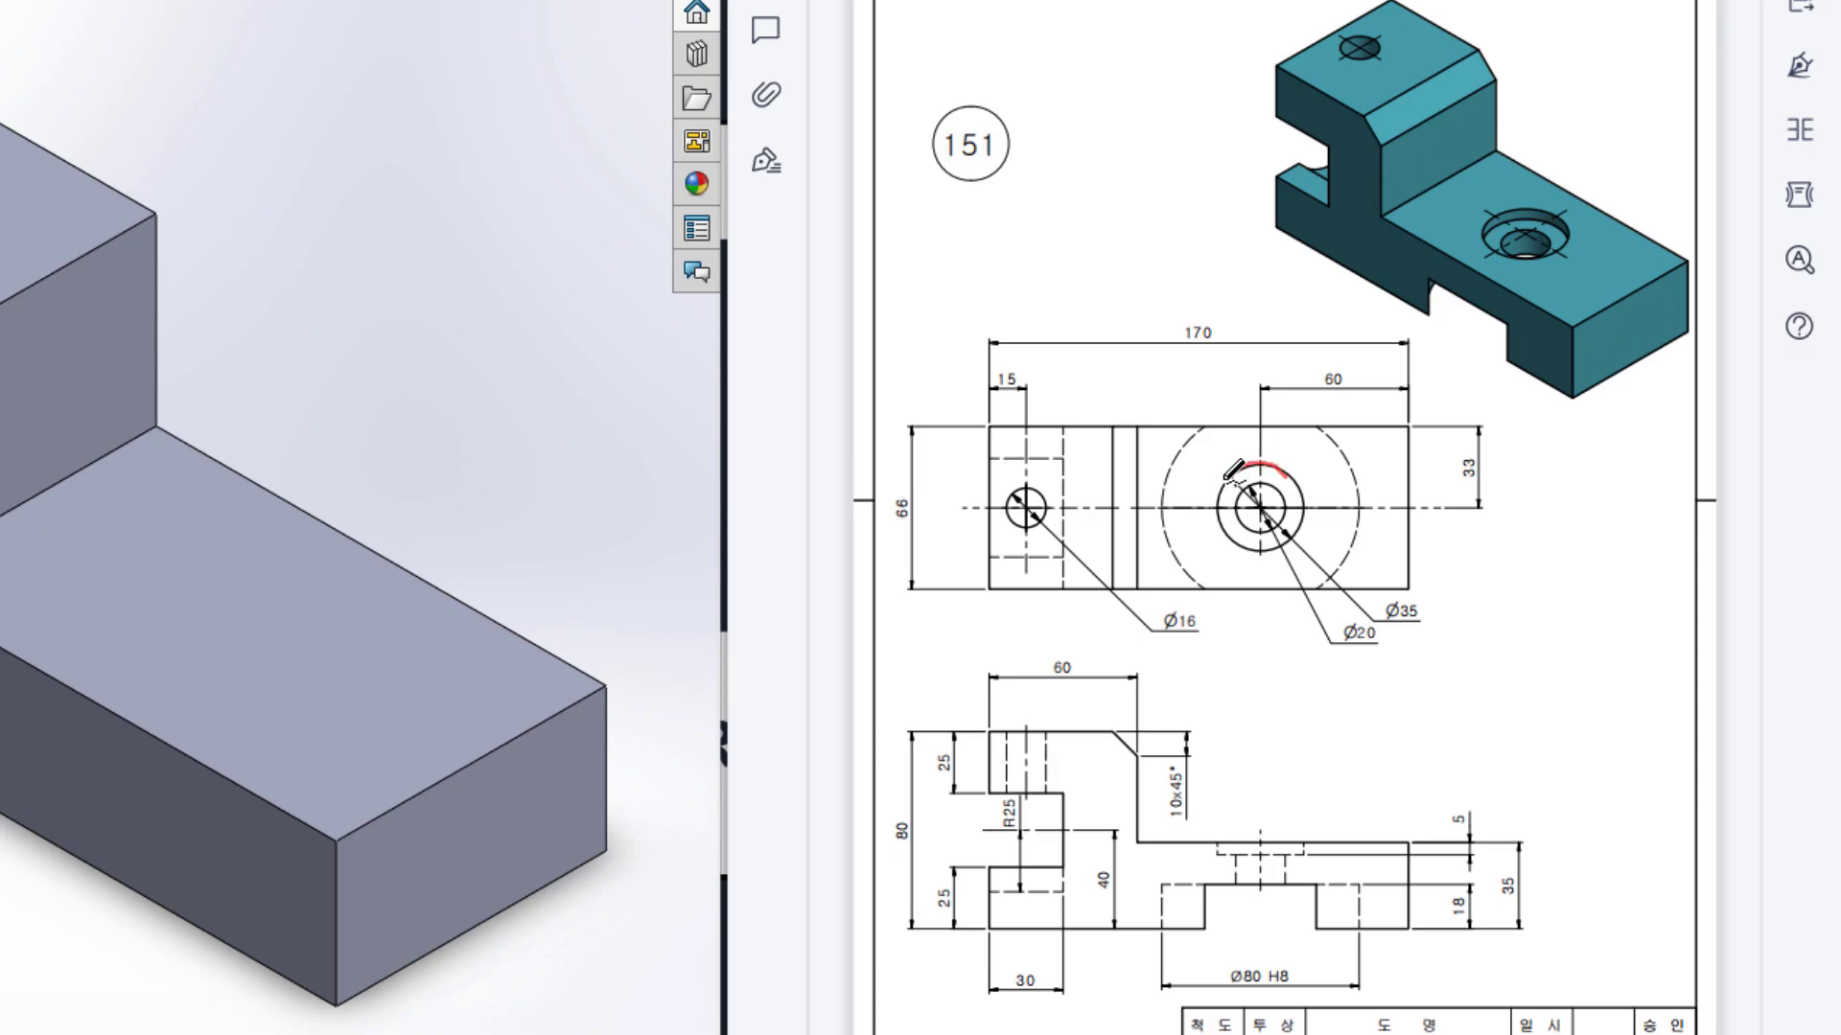
{"action": "mouse_move", "coordinate": [1223, 501]}
{"action": "left_mouse_down"}
{"action": "mouse_move", "coordinate": [1228, 537]}
{"action": "mouse_move", "coordinate": [1260, 553]}
{"action": "mouse_move", "coordinate": [1296, 530]}
{"action": "mouse_move", "coordinate": [1290, 468]}
{"action": "left_mouse_up"}
{"action": "mouse_move", "coordinate": [1426, 584]}
{"action": "left_mouse_down"}
{"action": "mouse_move", "coordinate": [1397, 586]}
{"action": "mouse_move", "coordinate": [1376, 628]}
{"action": "mouse_move", "coordinate": [1448, 587]}
{"action": "left_mouse_up"}
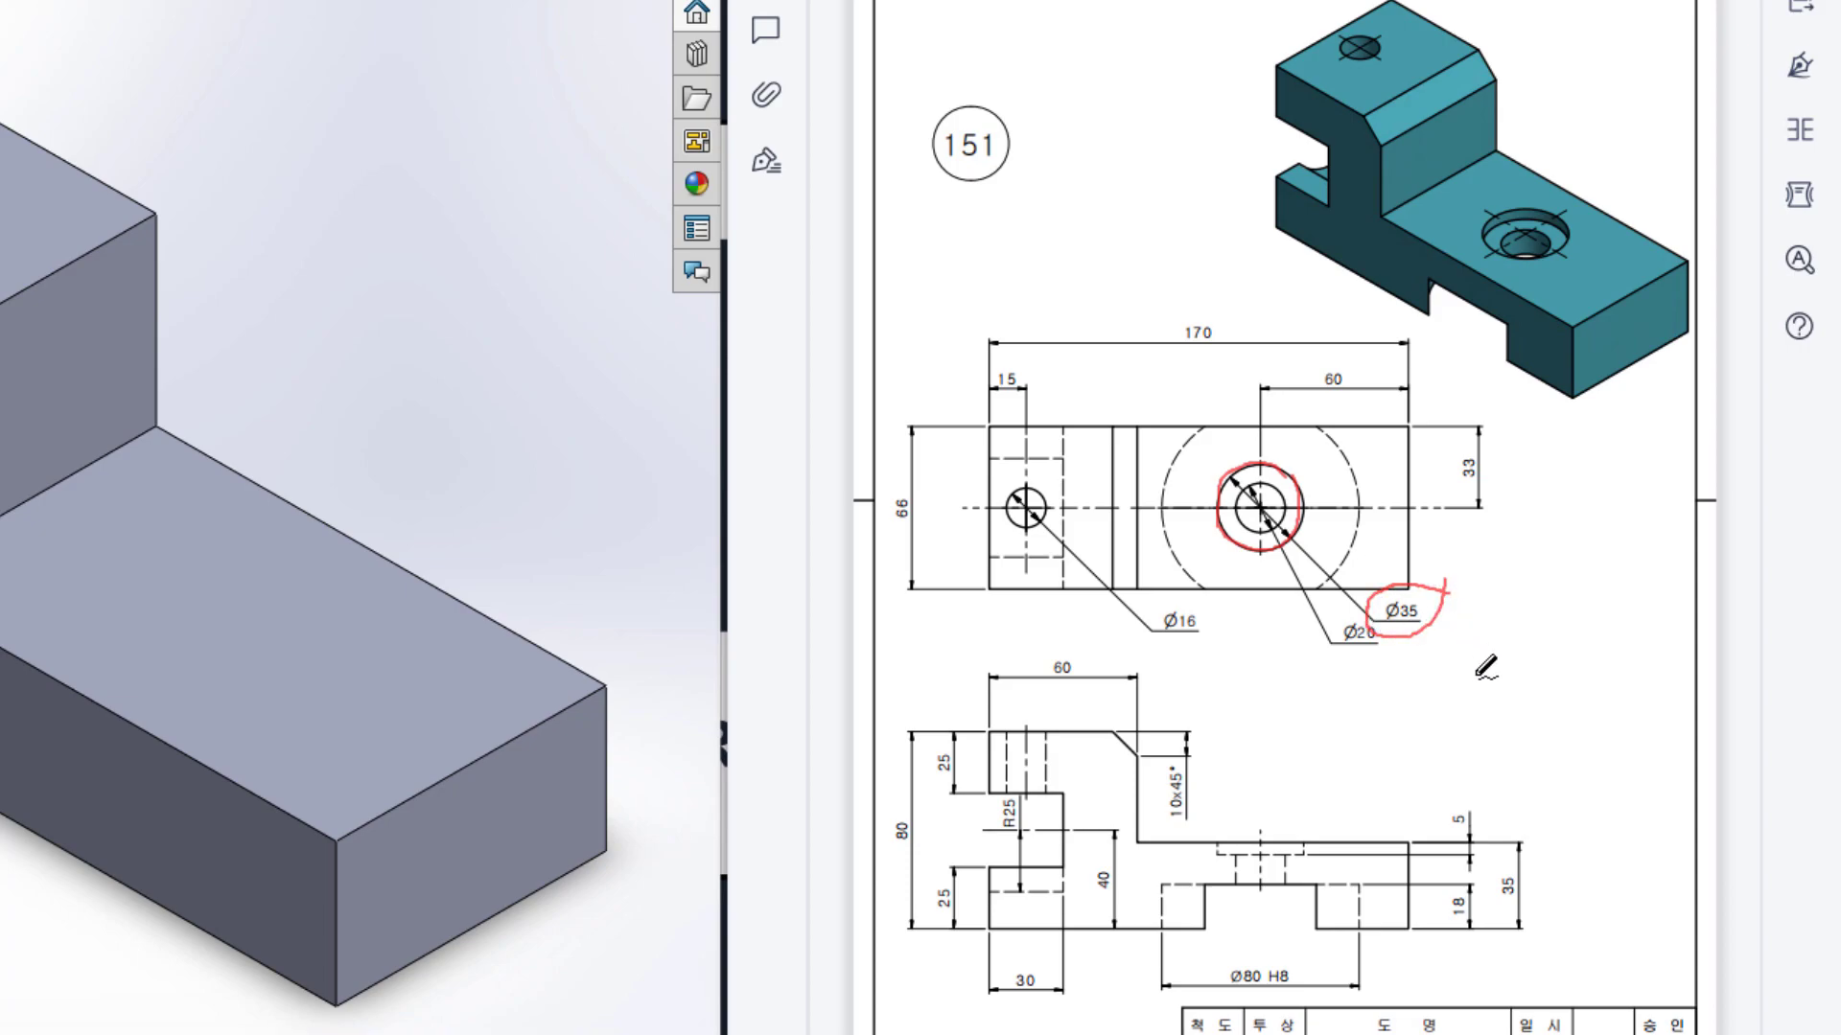
{"action": "key", "text": "ctrl+z"}
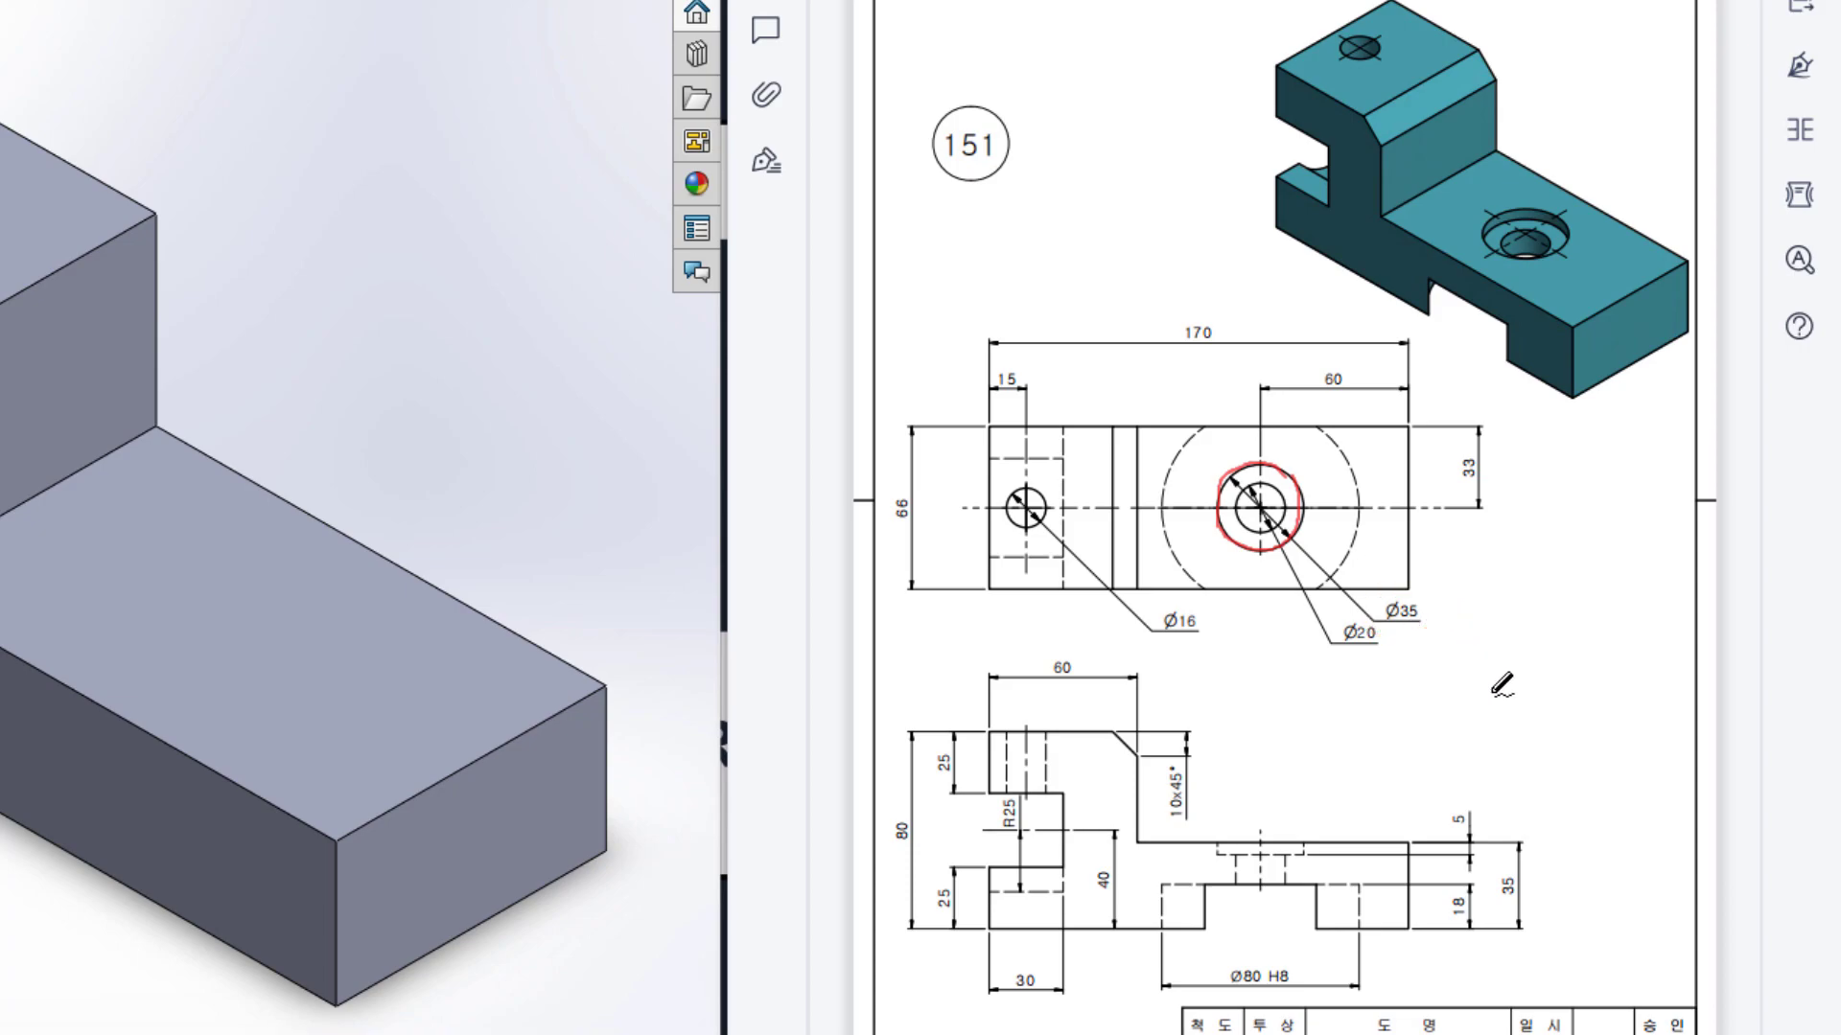
{"action": "mouse_move", "coordinate": [1448, 603]}
{"action": "left_mouse_down"}
{"action": "mouse_move", "coordinate": [1384, 592]}
{"action": "mouse_move", "coordinate": [1440, 601]}
{"action": "left_mouse_up"}
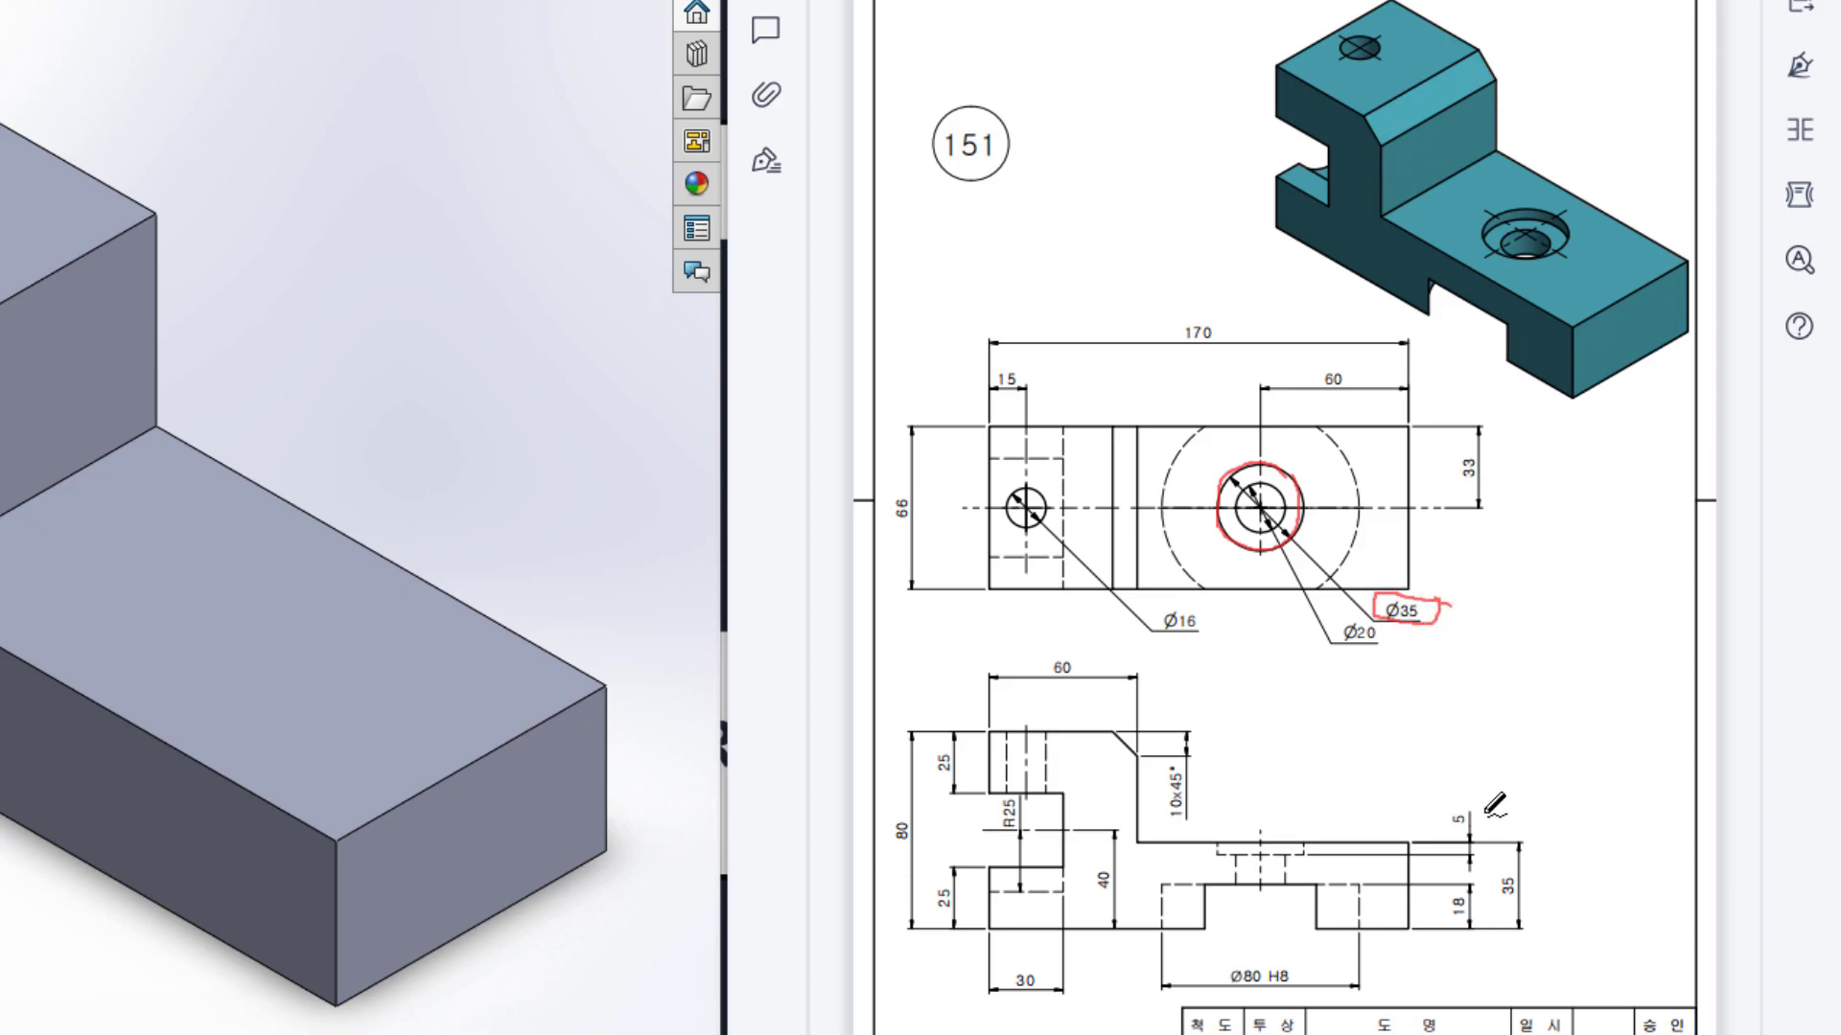
{"action": "mouse_move", "coordinate": [1466, 807]}
{"action": "left_mouse_down"}
{"action": "mouse_move", "coordinate": [1438, 825]}
{"action": "mouse_move", "coordinate": [1478, 805]}
{"action": "left_mouse_up"}
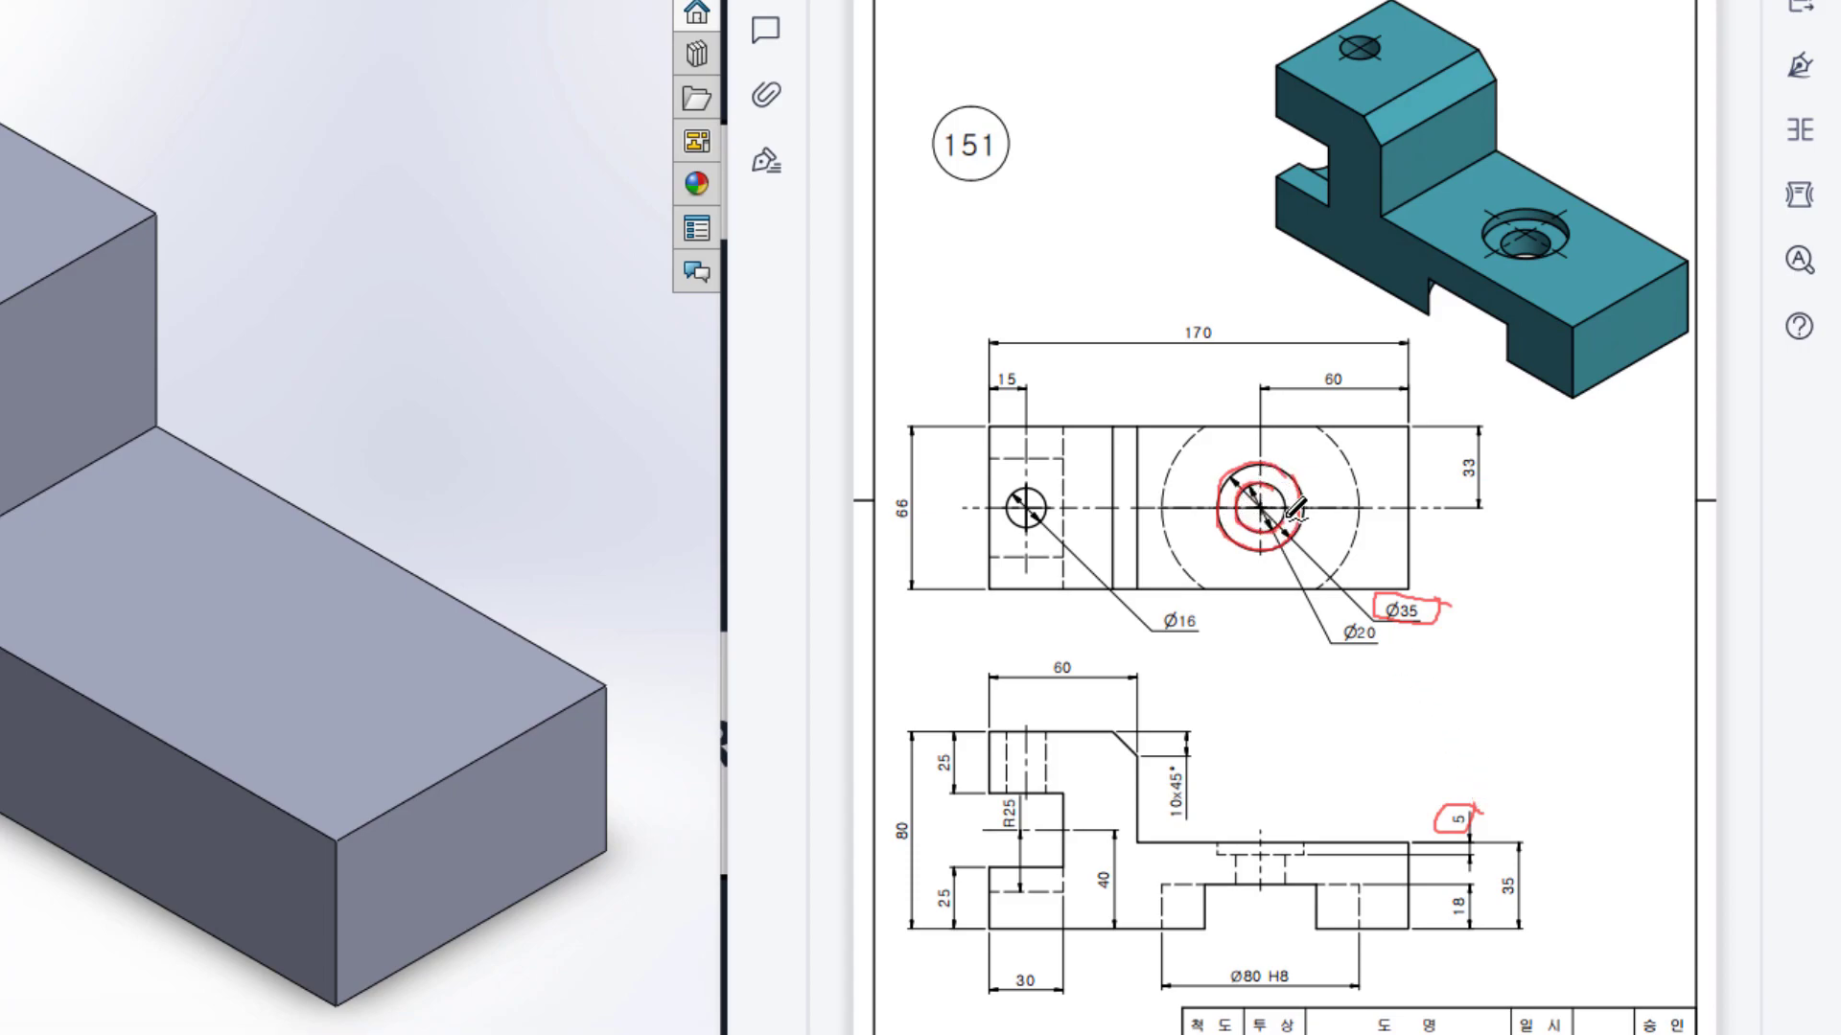
{"action": "mouse_move", "coordinate": [1355, 606]}
{"action": "left_mouse_down"}
{"action": "mouse_move", "coordinate": [1328, 657]}
{"action": "mouse_move", "coordinate": [1381, 629]}
{"action": "left_mouse_up"}
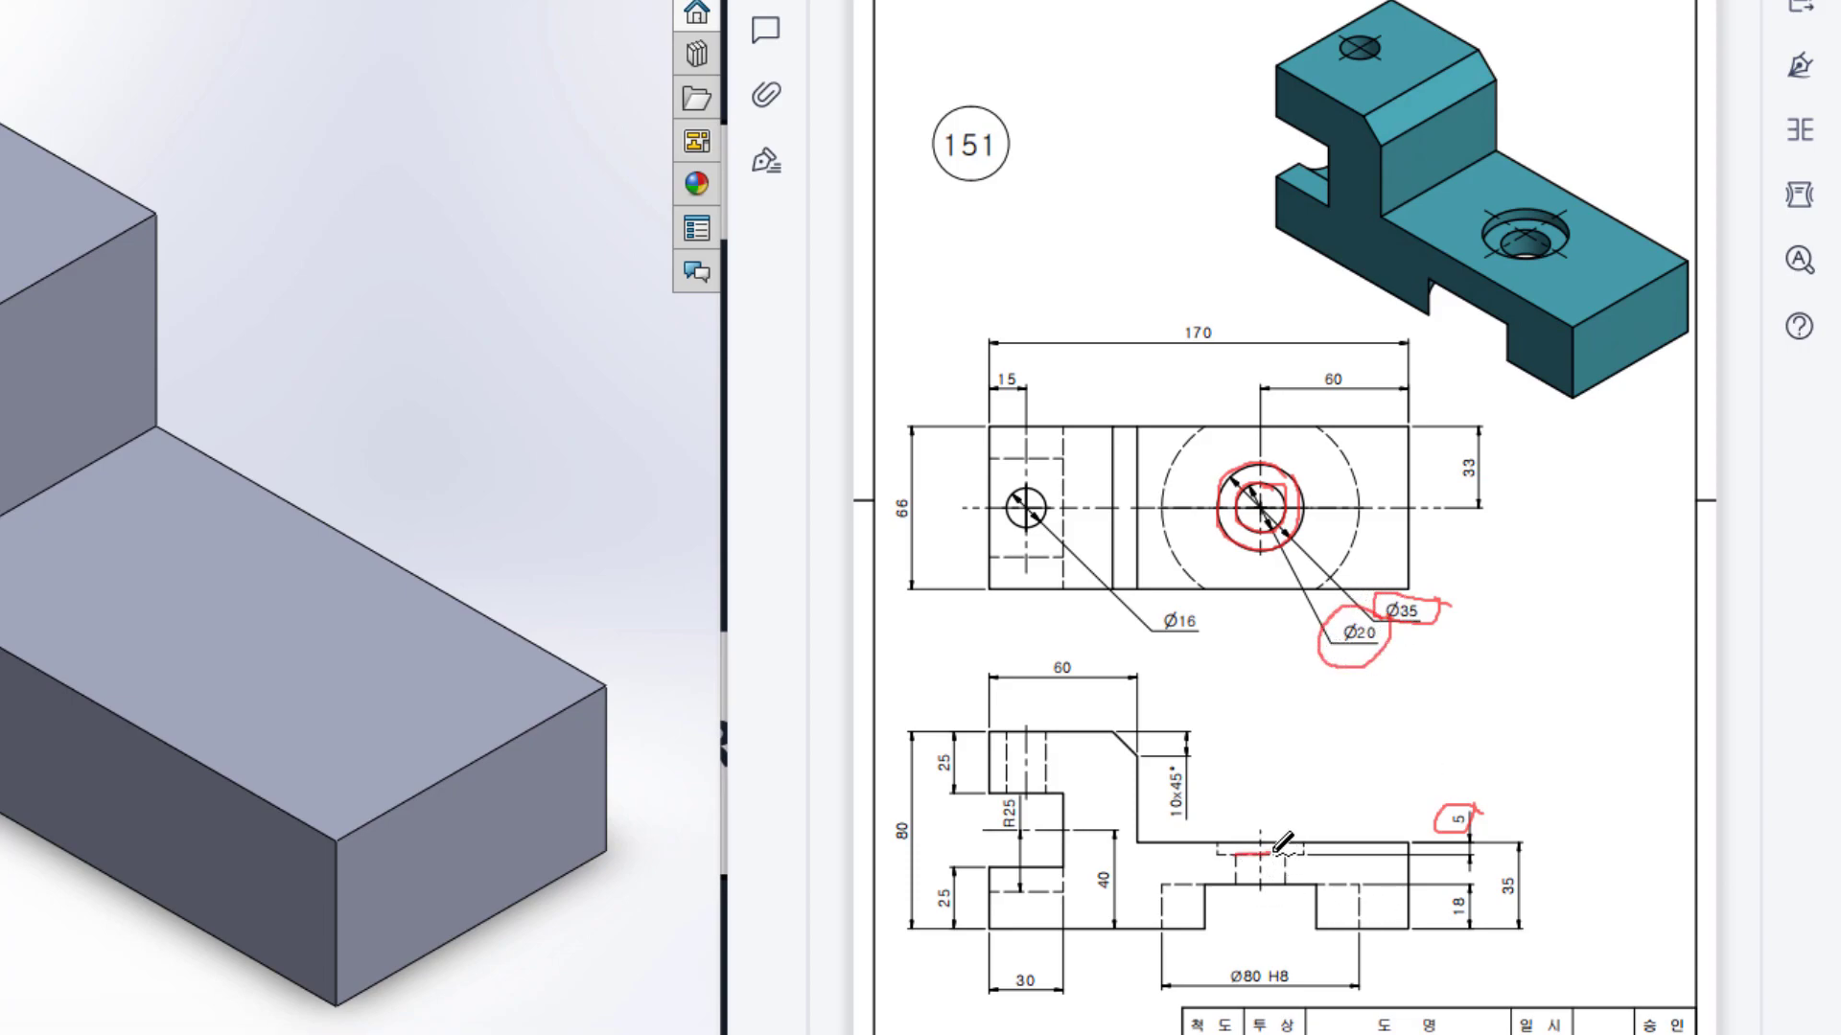
{"action": "mouse_move", "coordinate": [1294, 866]}
{"action": "left_mouse_down"}
{"action": "mouse_move", "coordinate": [1252, 882]}
{"action": "mouse_move", "coordinate": [1243, 851]}
{"action": "left_mouse_up"}
{"action": "mouse_move", "coordinate": [1536, 853]}
{"action": "left_mouse_down"}
{"action": "mouse_move", "coordinate": [1513, 896]}
{"action": "mouse_move", "coordinate": [1505, 860]}
{"action": "mouse_move", "coordinate": [1441, 809]}
{"action": "mouse_move", "coordinate": [1460, 834]}
{"action": "mouse_move", "coordinate": [1482, 813]}
{"action": "left_mouse_up"}
{"action": "mouse_move", "coordinate": [1477, 891]}
{"action": "left_mouse_down"}
{"action": "mouse_move", "coordinate": [1438, 887]}
{"action": "mouse_move", "coordinate": [1494, 911]}
{"action": "left_mouse_up"}
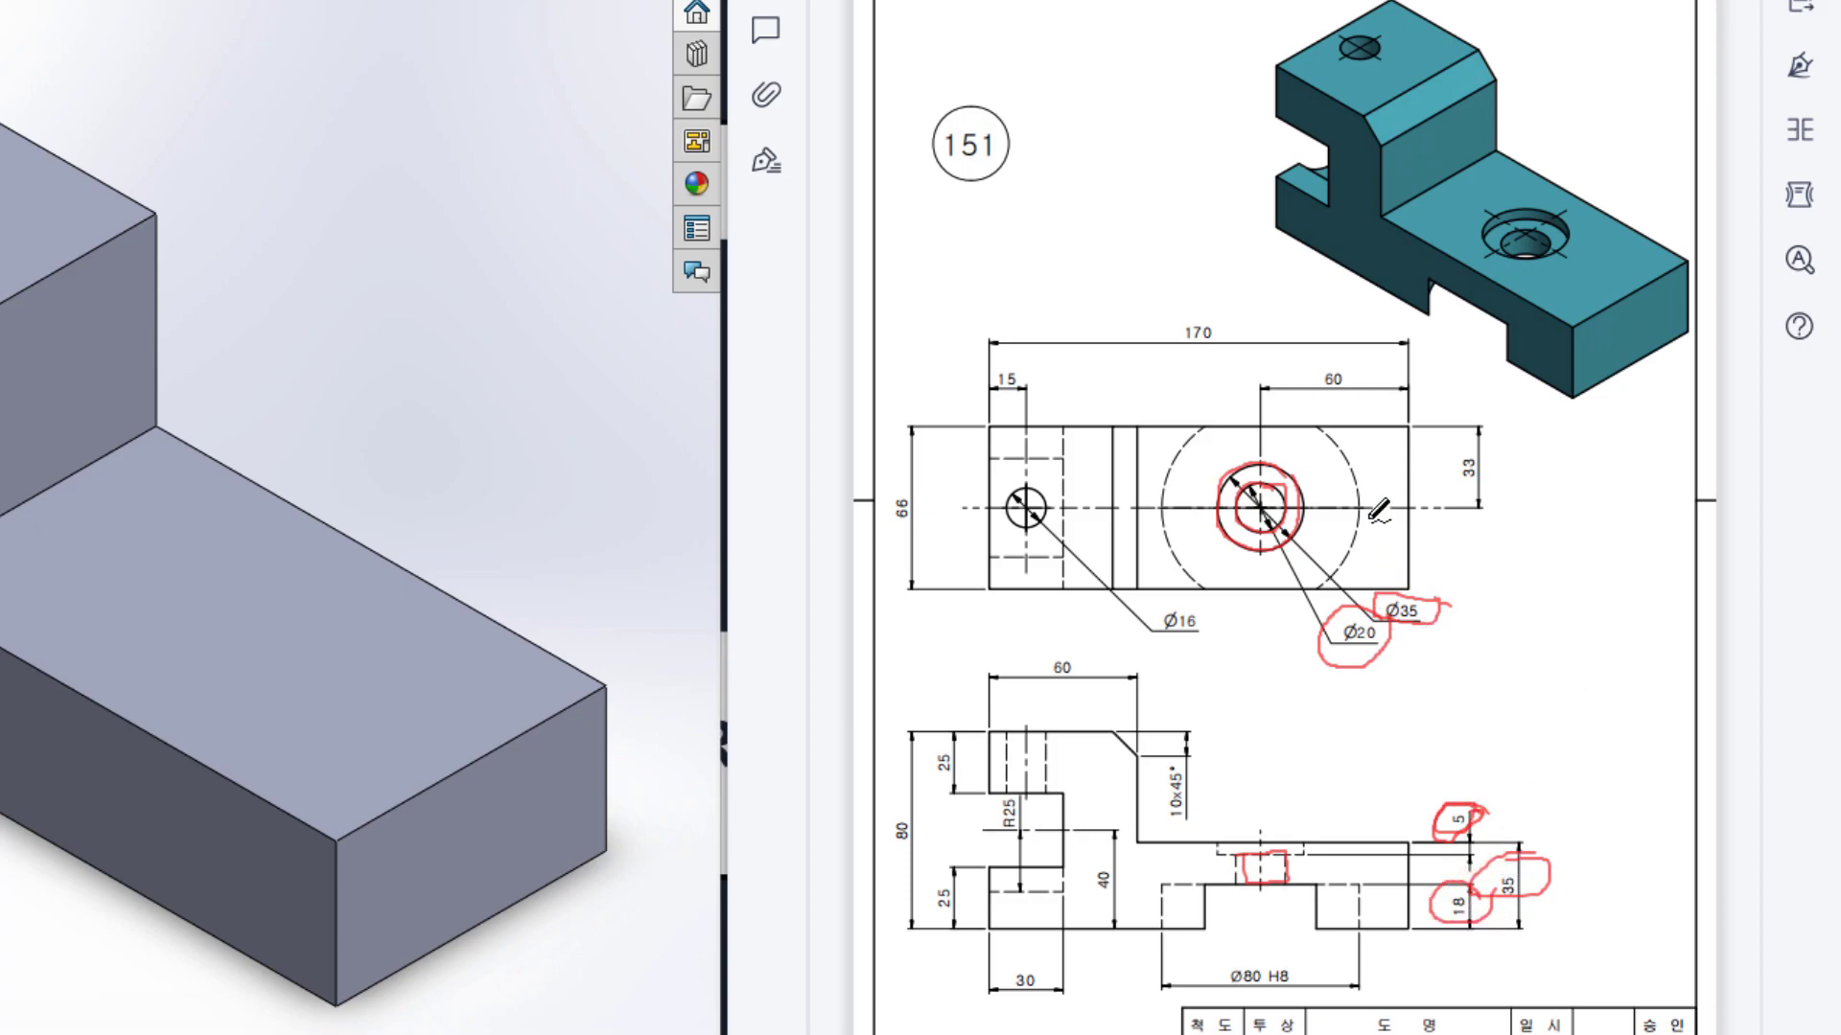
{"action": "mouse_move", "coordinate": [1365, 496]}
{"action": "left_mouse_down"}
{"action": "mouse_move", "coordinate": [1337, 577]}
{"action": "mouse_move", "coordinate": [1237, 612]}
{"action": "mouse_move", "coordinate": [1175, 533]}
{"action": "mouse_move", "coordinate": [1181, 458]}
{"action": "mouse_move", "coordinate": [1289, 421]}
{"action": "mouse_move", "coordinate": [1361, 477]}
{"action": "mouse_move", "coordinate": [1363, 502]}
{"action": "left_mouse_up"}
{"action": "mouse_move", "coordinate": [1239, 951]}
{"action": "left_mouse_down"}
{"action": "mouse_move", "coordinate": [1210, 992]}
{"action": "mouse_move", "coordinate": [1308, 960]}
{"action": "mouse_move", "coordinate": [1234, 955]}
{"action": "left_mouse_up"}
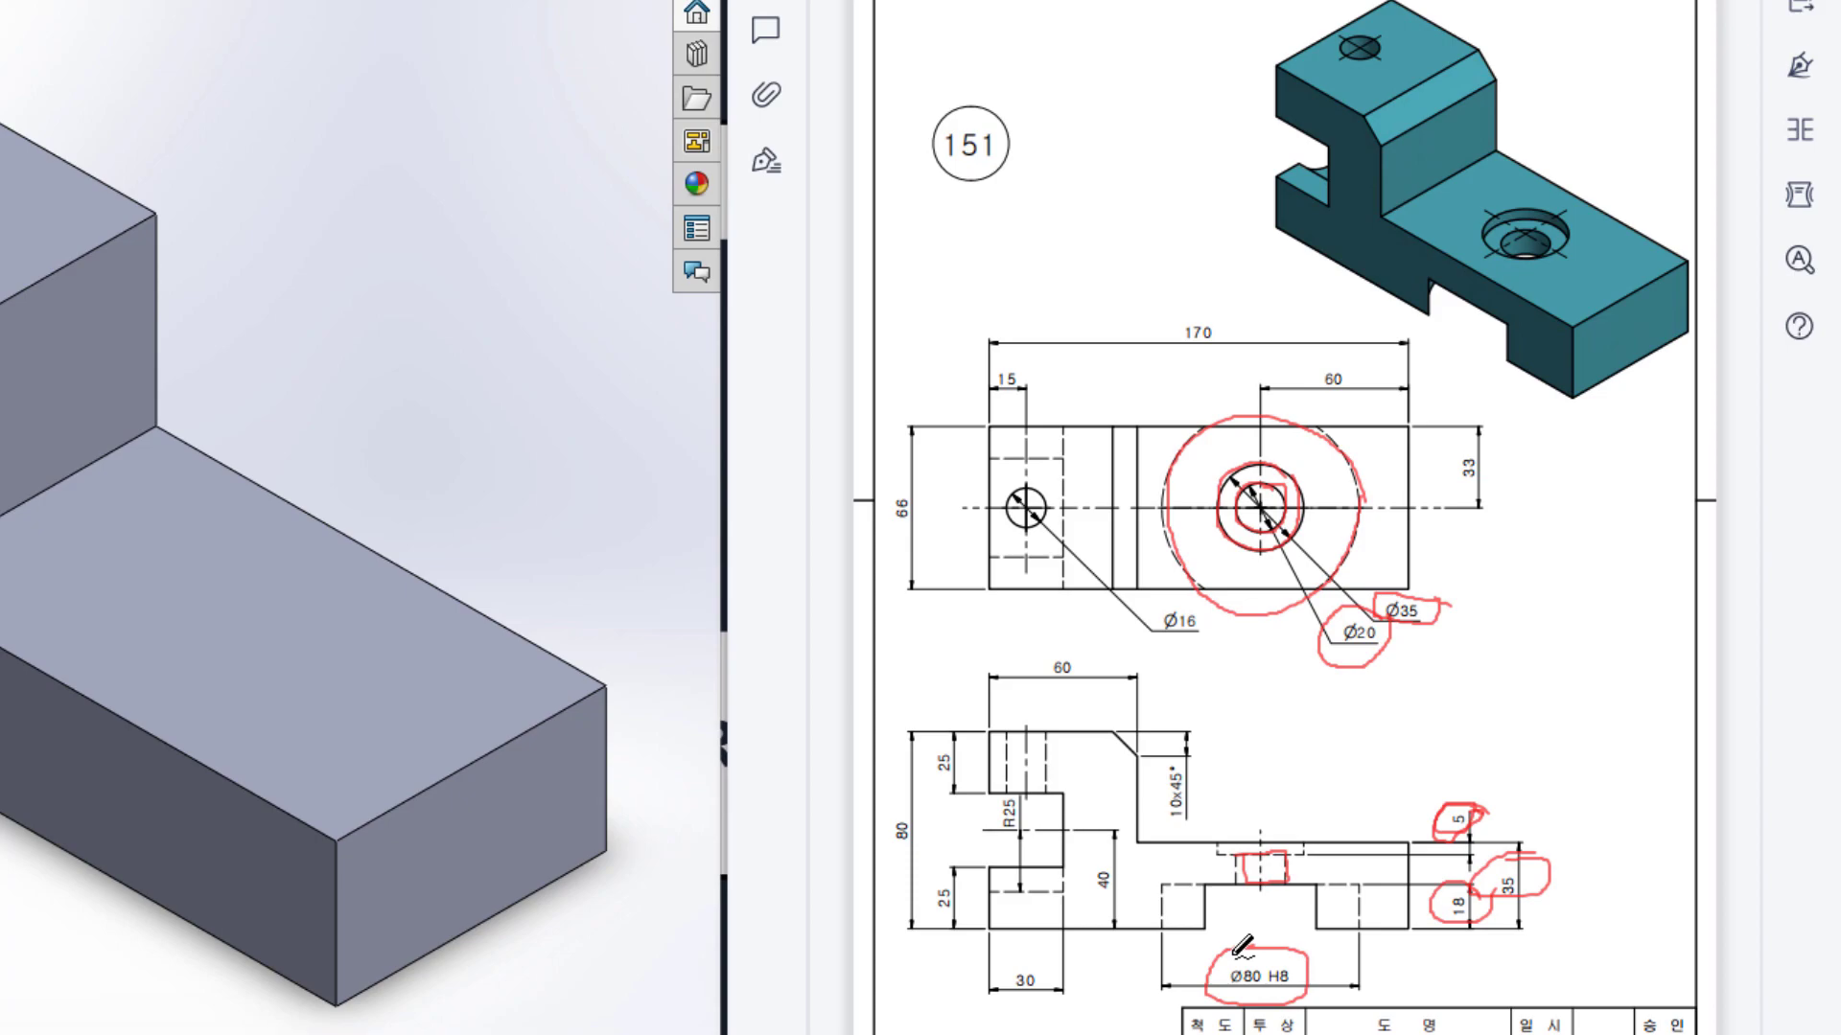
{"action": "key", "text": "ctrl+z"}
{"action": "key", "text": "ctrl+z"}
{"action": "key", "text": "ctrl+z"}
{"action": "key", "text": "ctrl+z"}
{"action": "key", "text": "ctrl+z"}
{"action": "key", "text": "ctrl+z"}
{"action": "key", "text": "ctrl+z"}
{"action": "key", "text": "ctrl+z"}
{"action": "key", "text": "ctrl+z"}
{"action": "key", "text": "ctrl+z"}
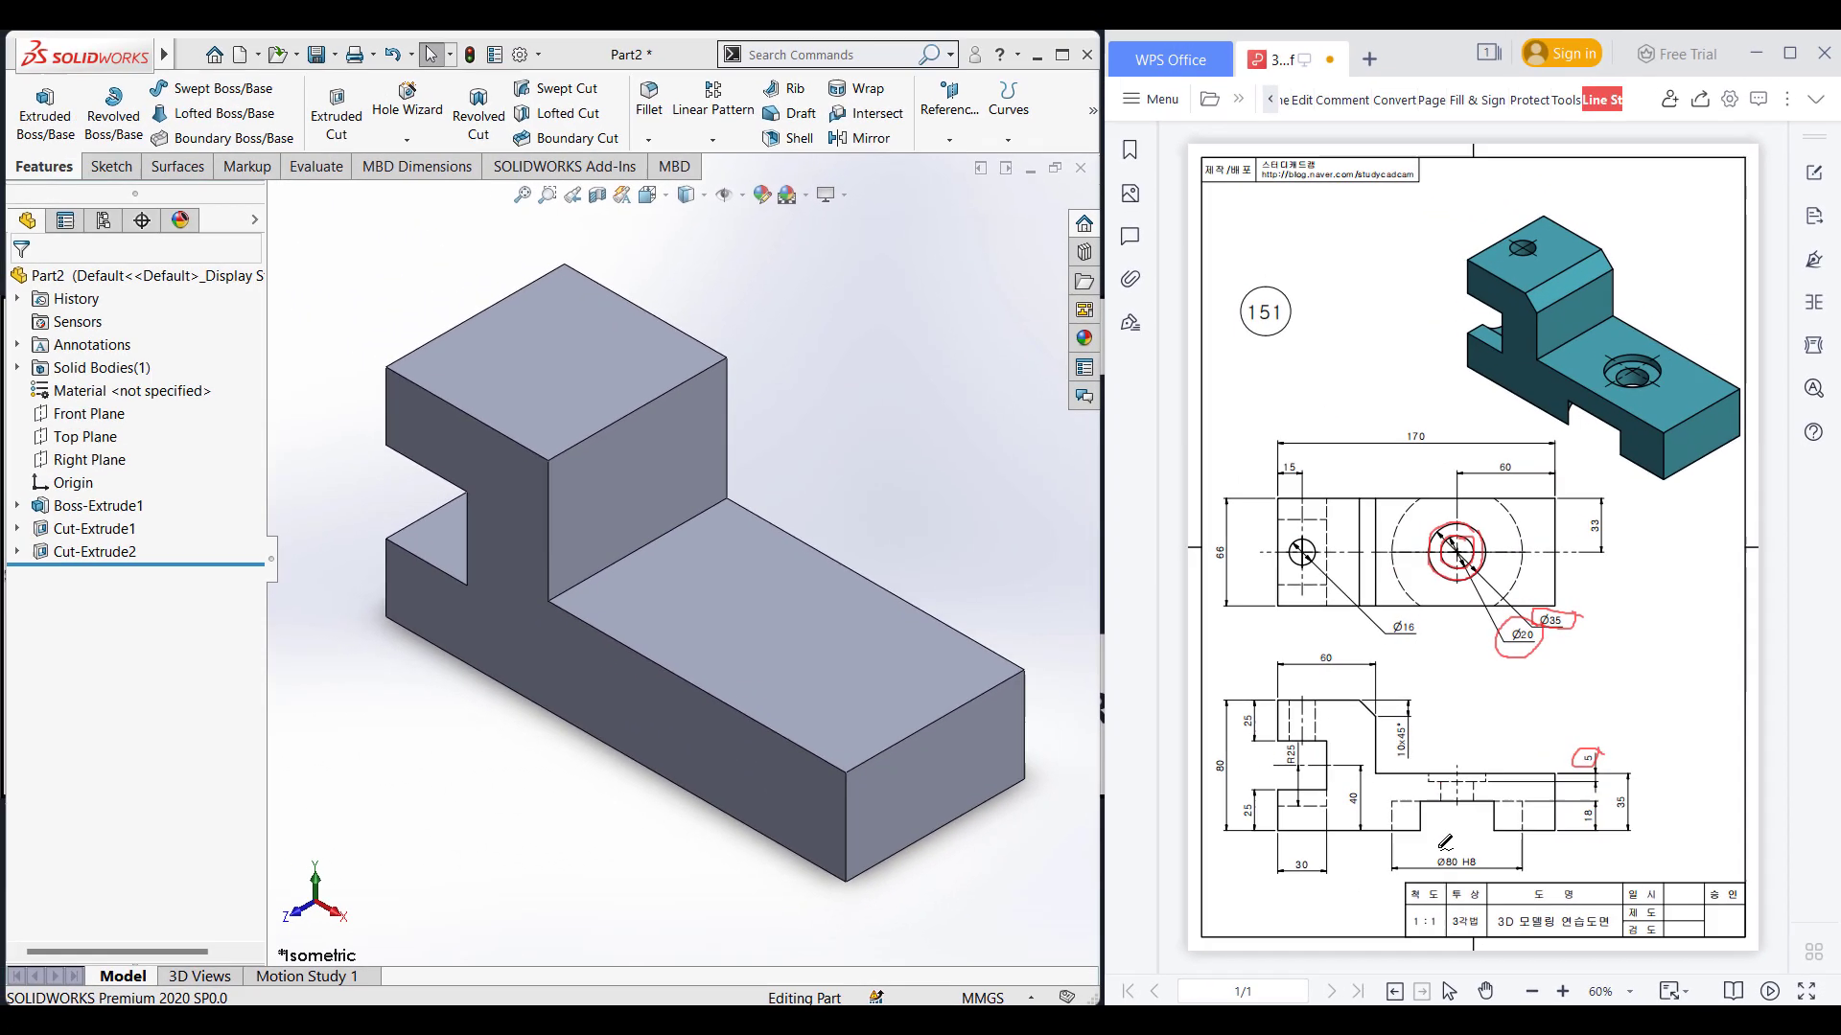
- Sketch a 35 mm diameter circle on the lower step's top face, with its centre level with the origin
{"action": "left_click", "coordinate": [907, 687]}
{"action": "right_click", "coordinate": [907, 688]}
{"action": "left_click", "coordinate": [955, 589]}
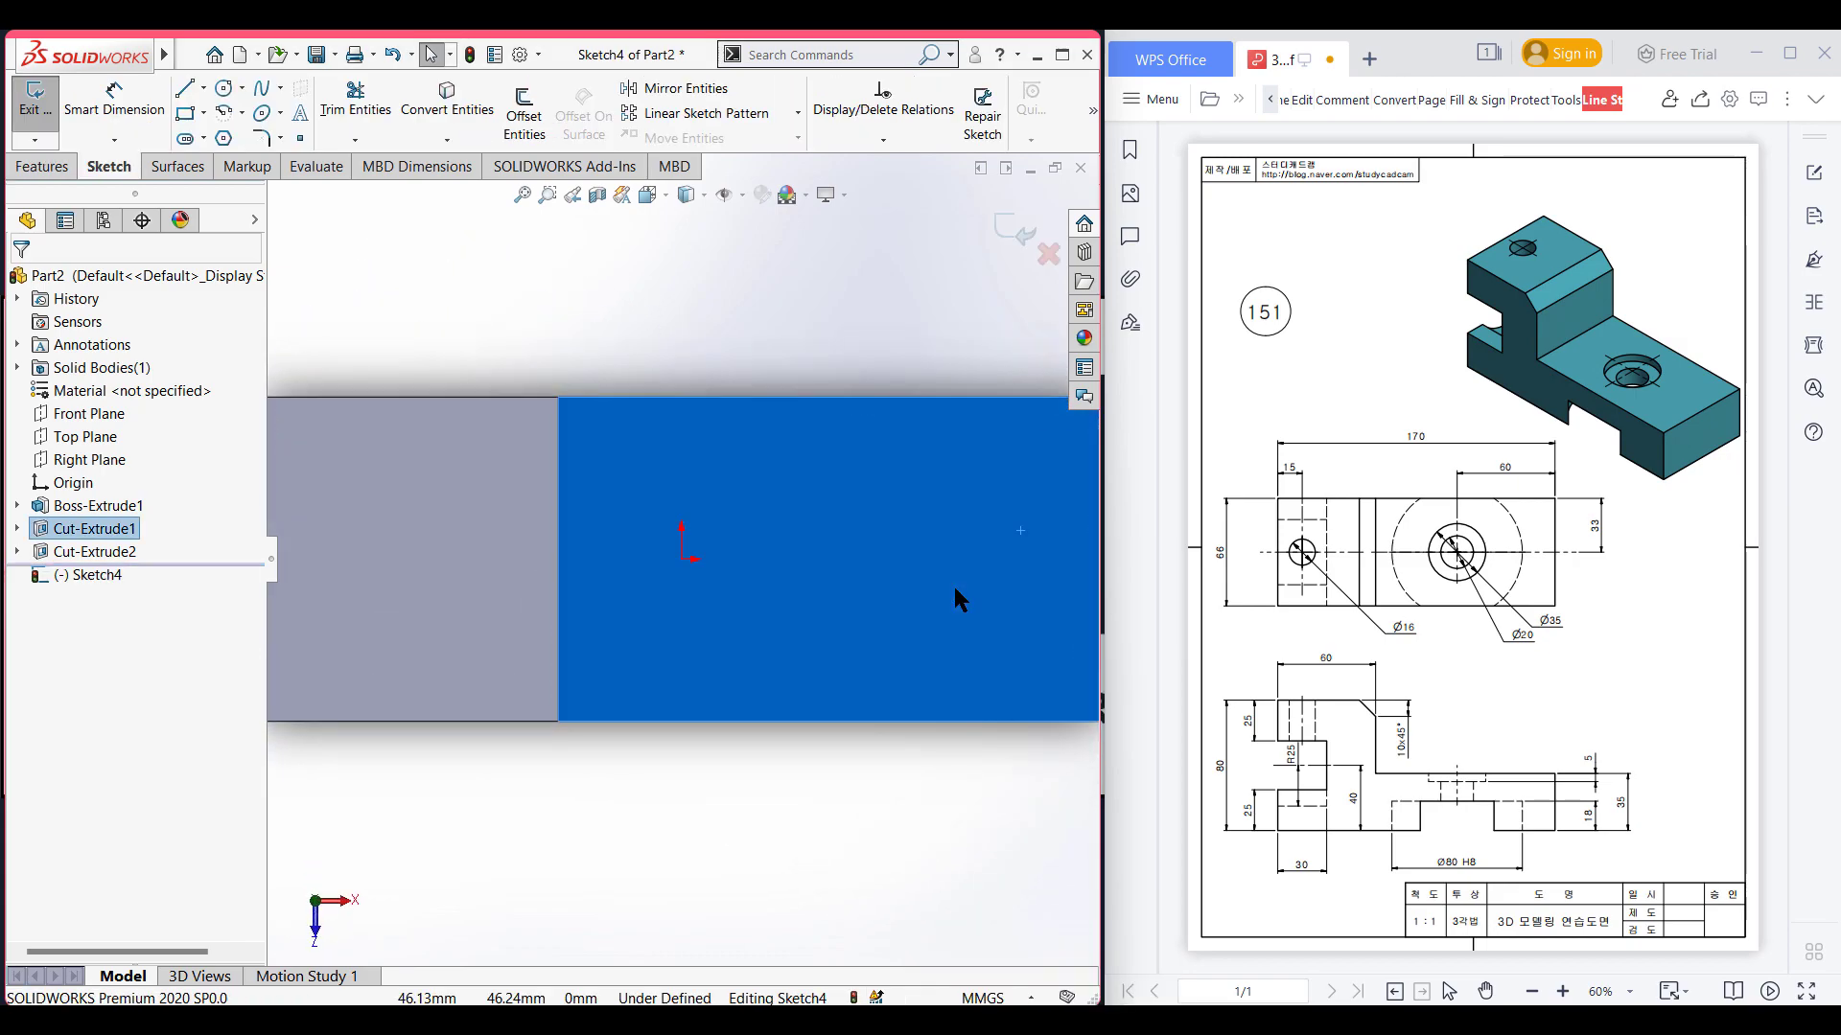
{"action": "left_click", "coordinate": [220, 89]}
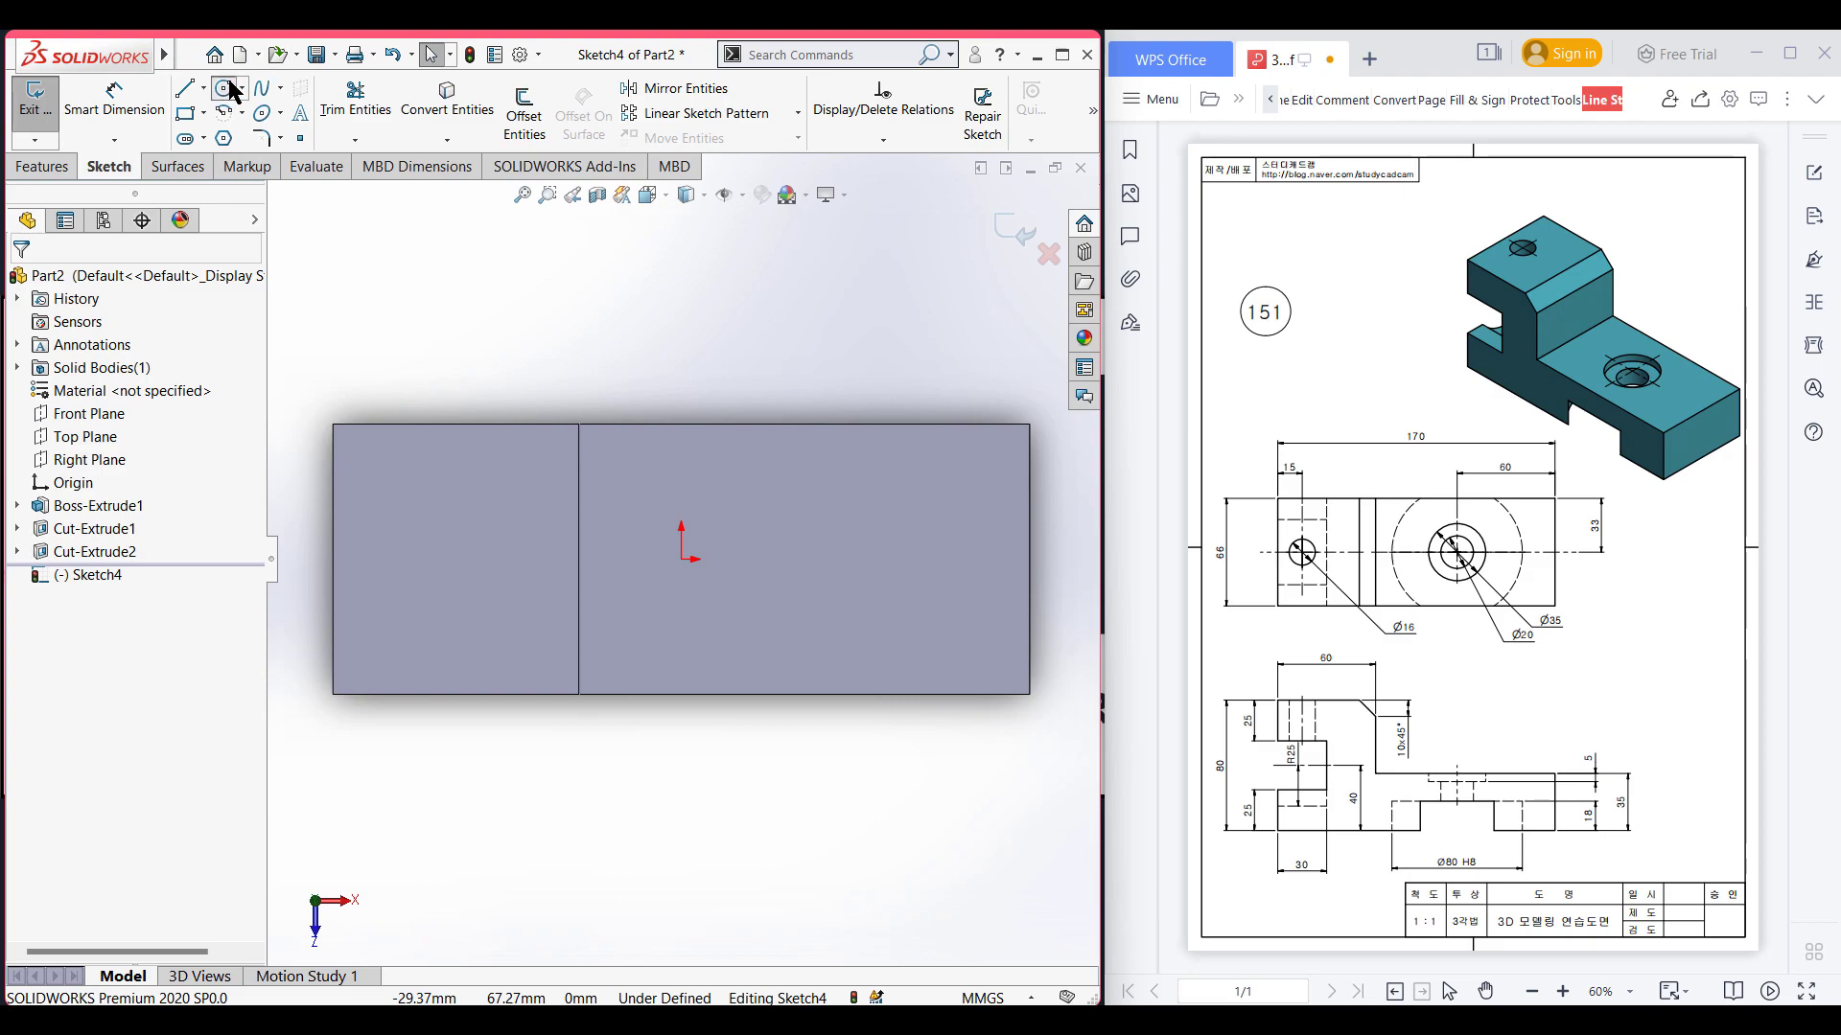
{"action": "left_click", "coordinate": [800, 559]}
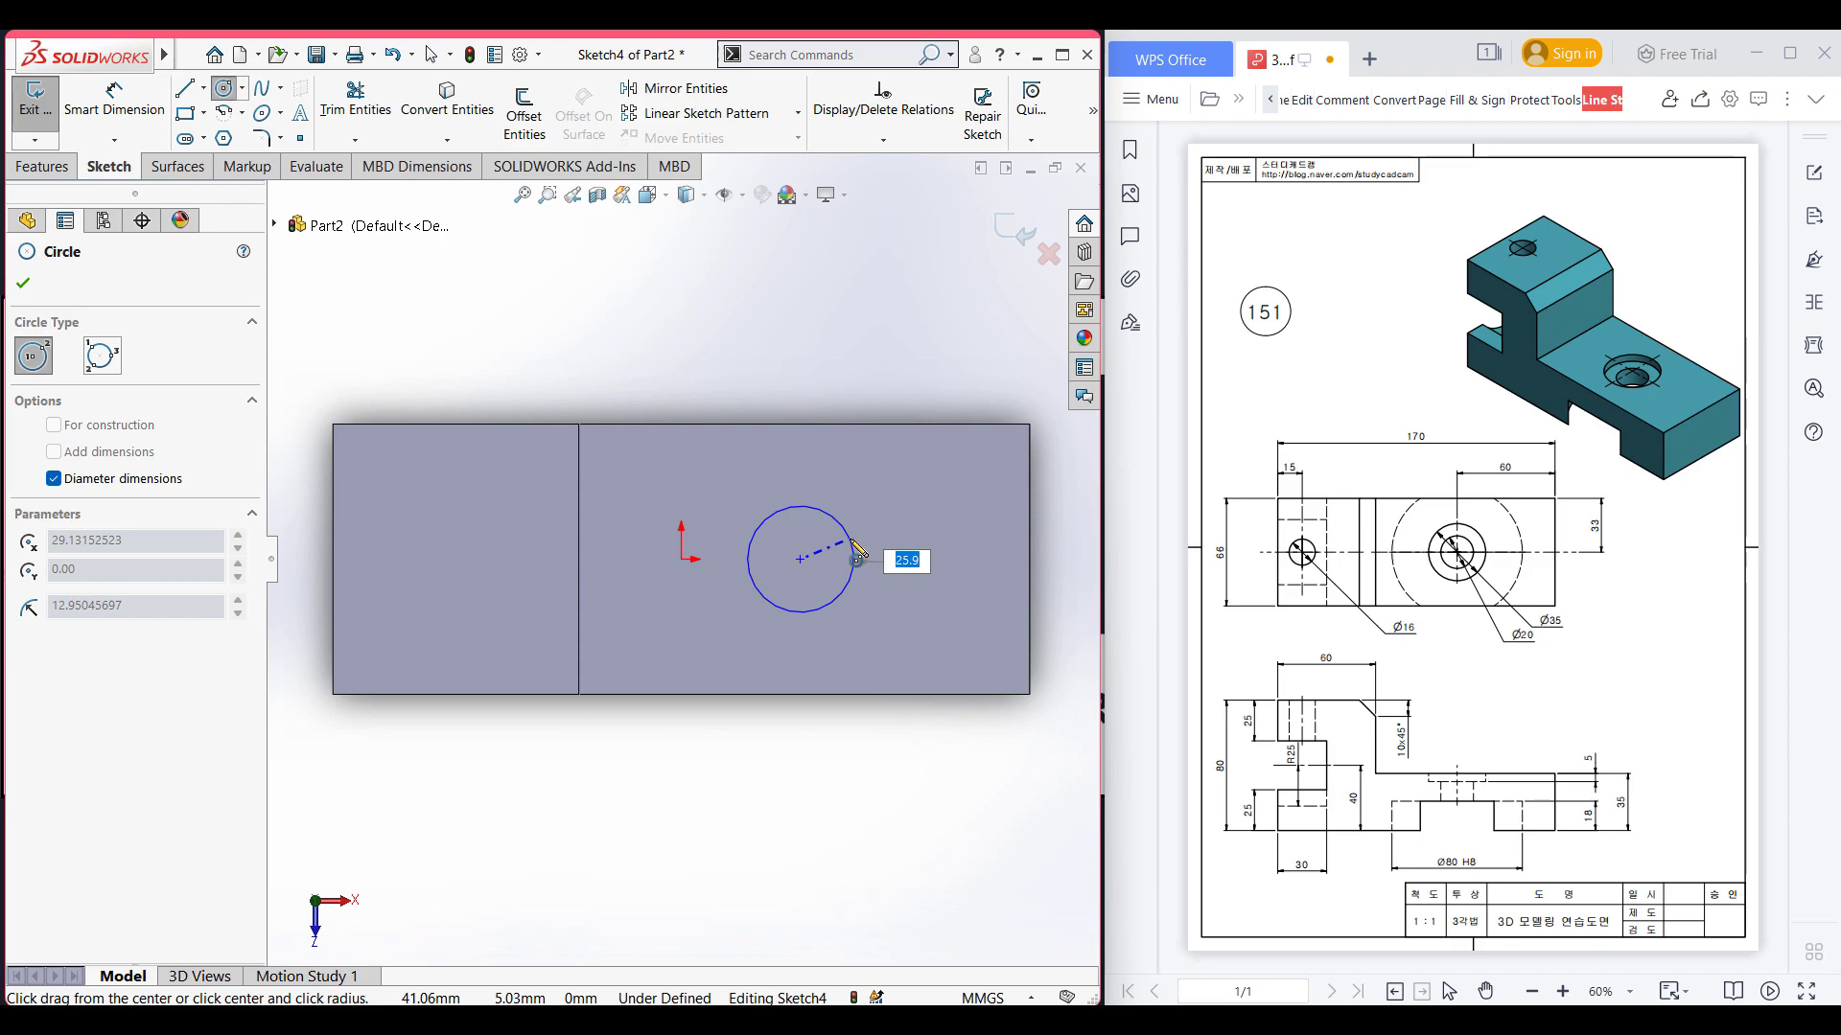
{"action": "key", "text": "Return"}
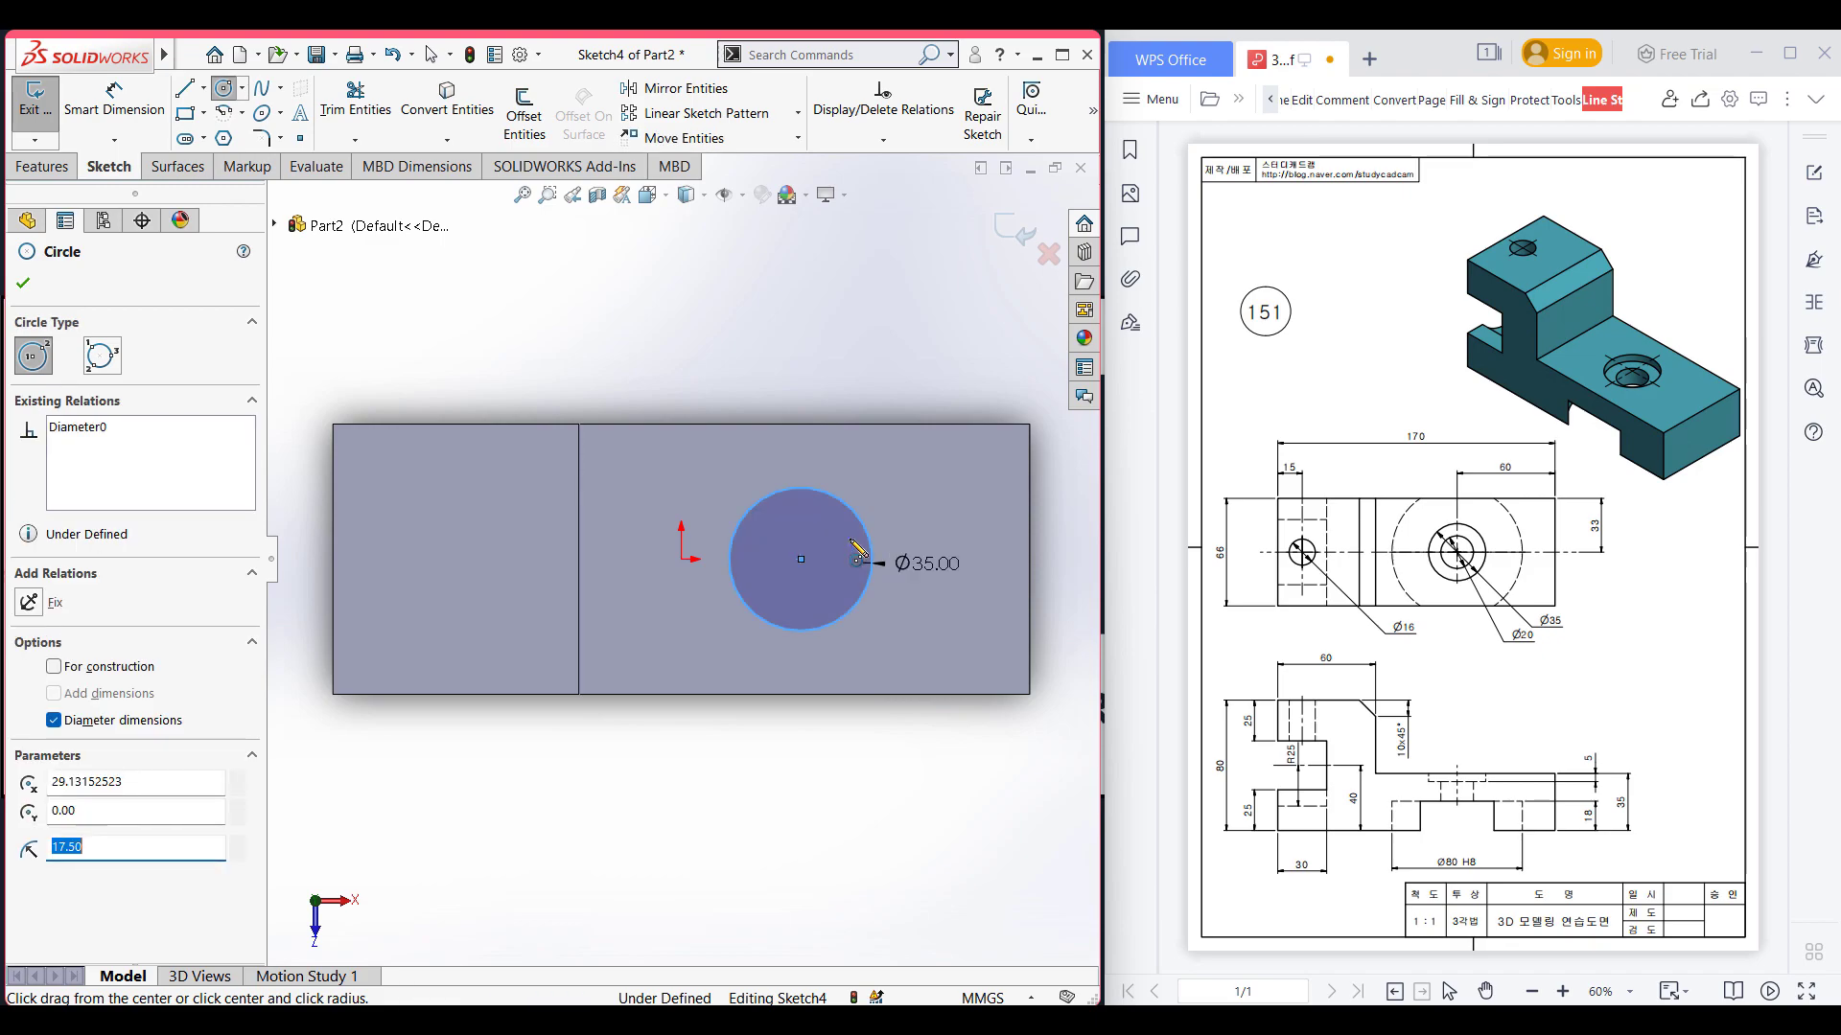
- Dimension the circle's centre 60 mm from the lower step's outer end edge
{"action": "right_click_drag", "start_coordinate": [913, 515], "coordinate": [902, 410]}
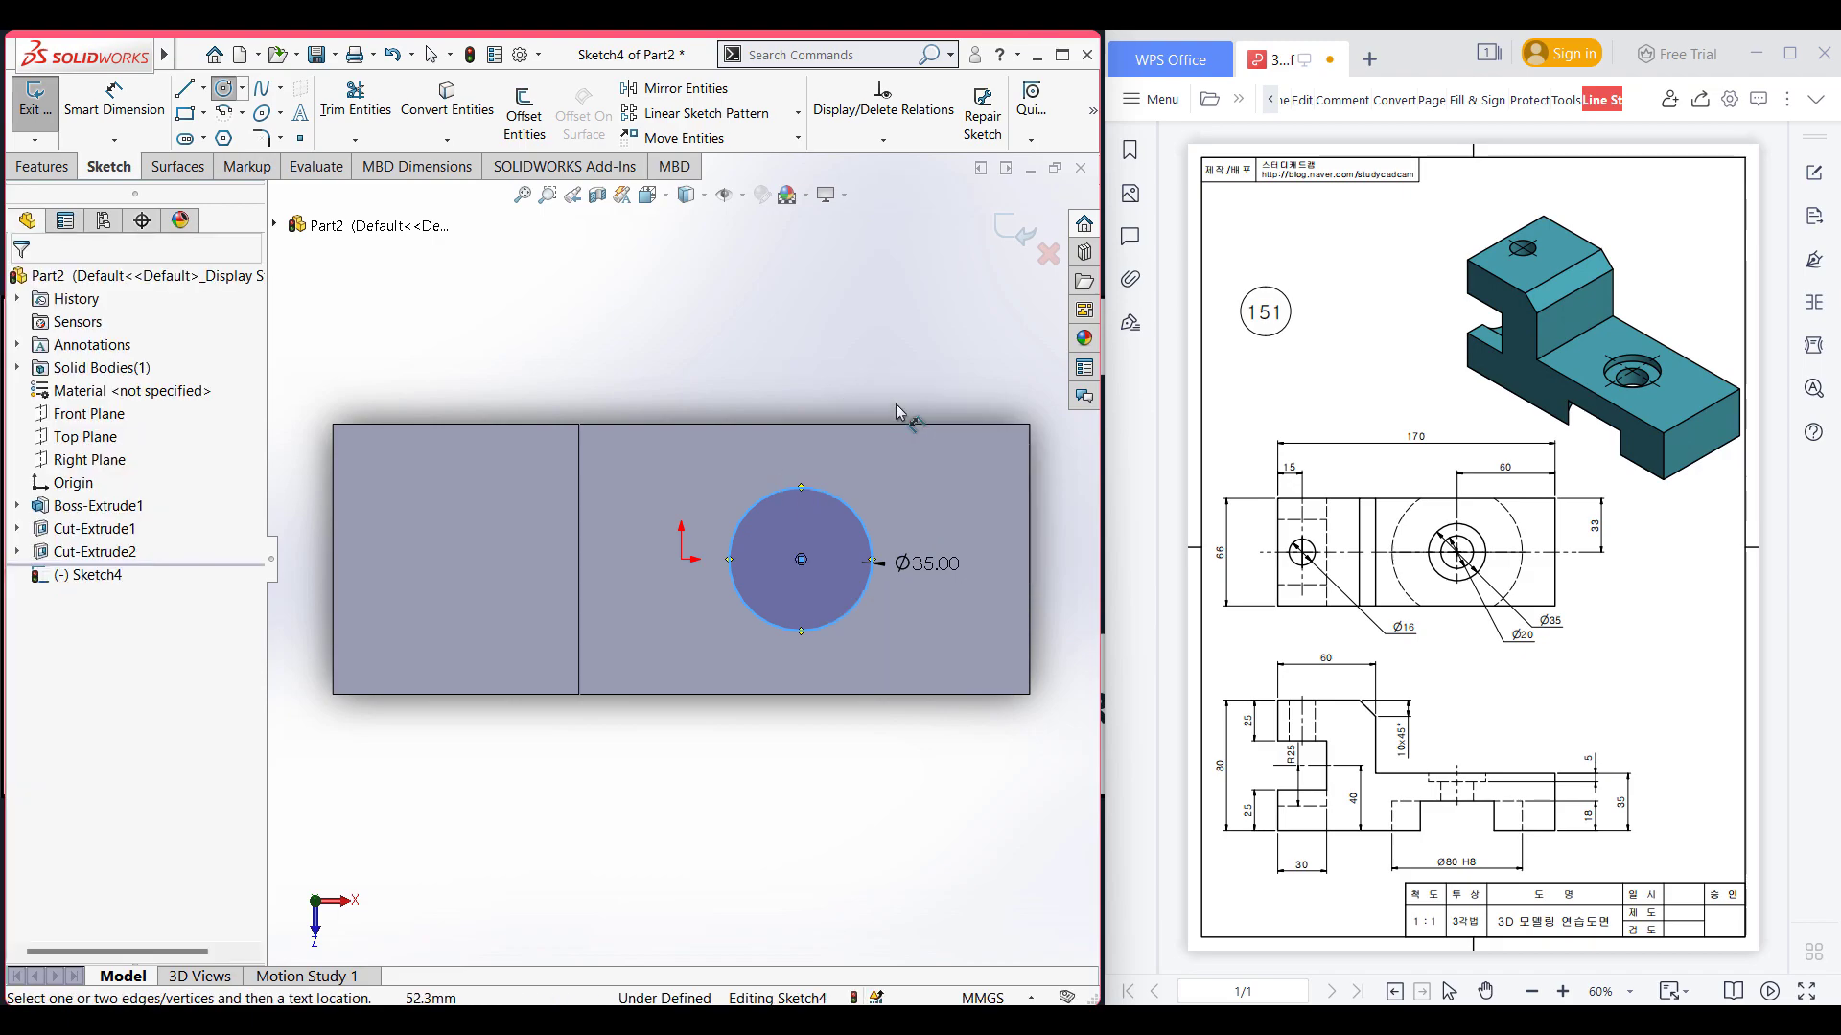
{"action": "left_click_drag", "start_coordinate": [1524, 466], "coordinate": [1491, 461]}
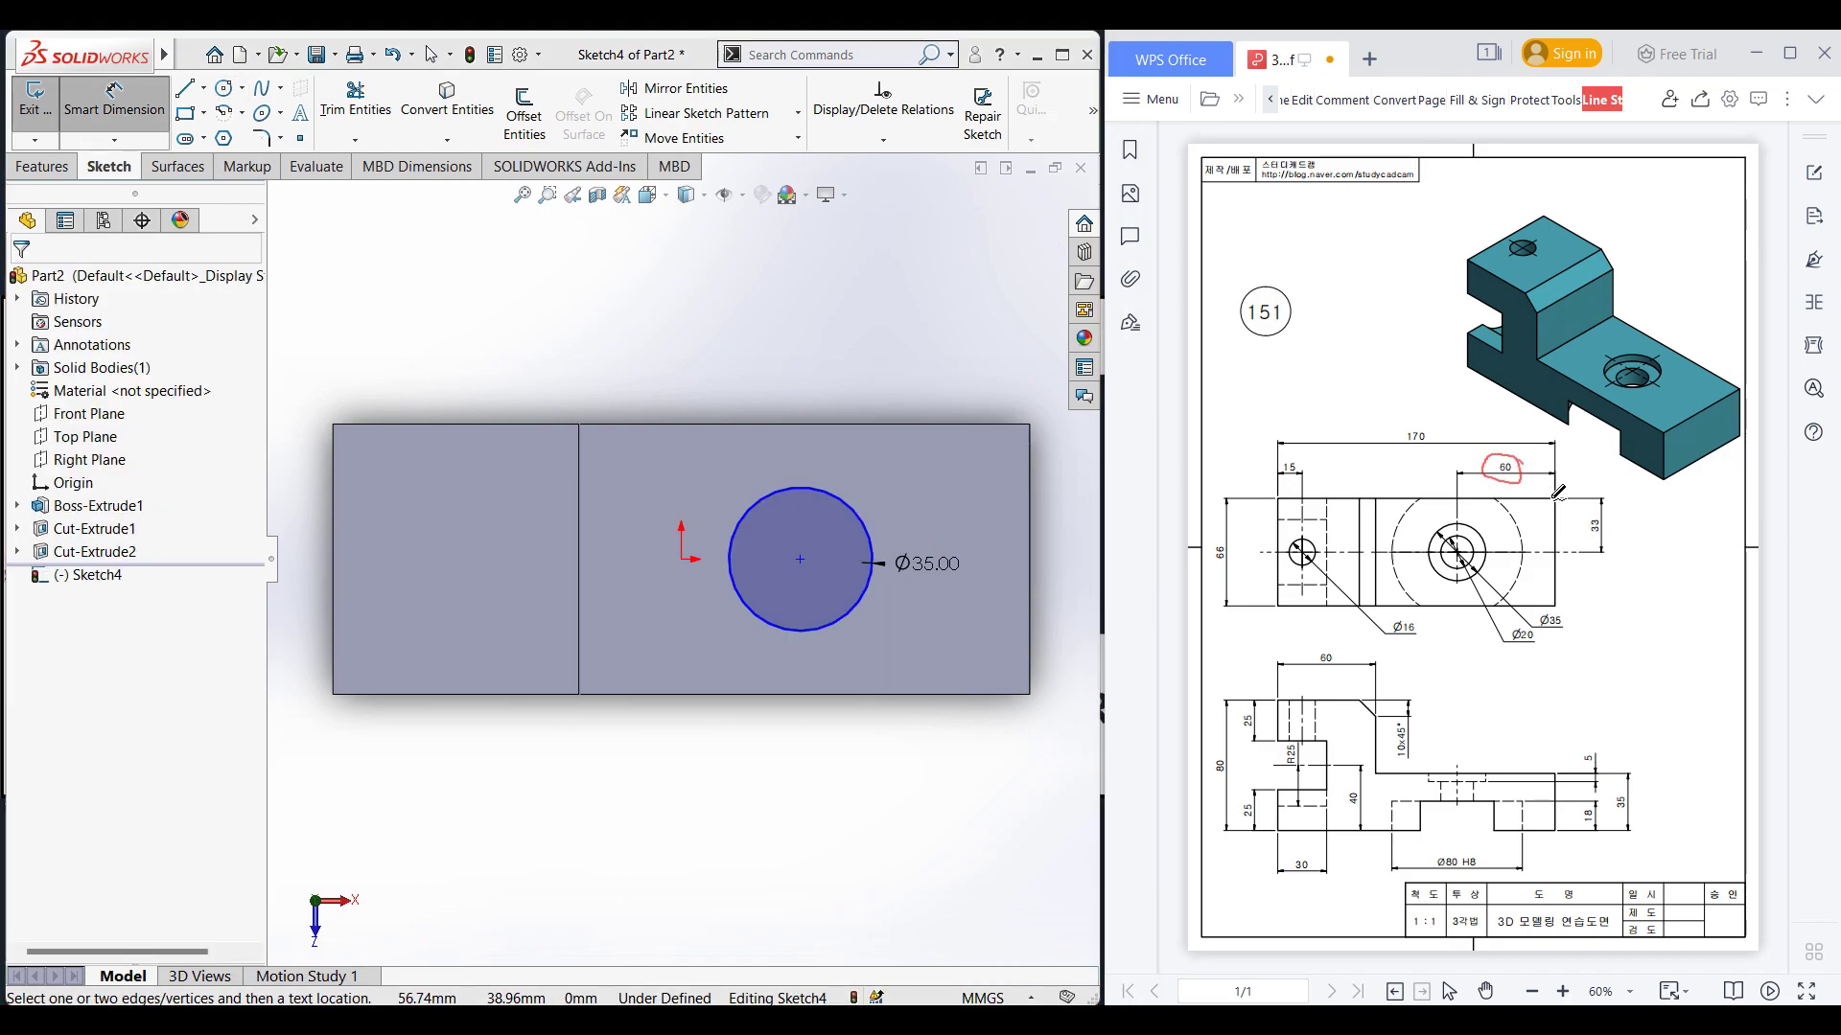
{"action": "left_click_drag", "start_coordinate": [1559, 528], "coordinate": [1554, 540]}
{"action": "left_click", "coordinate": [871, 544]}
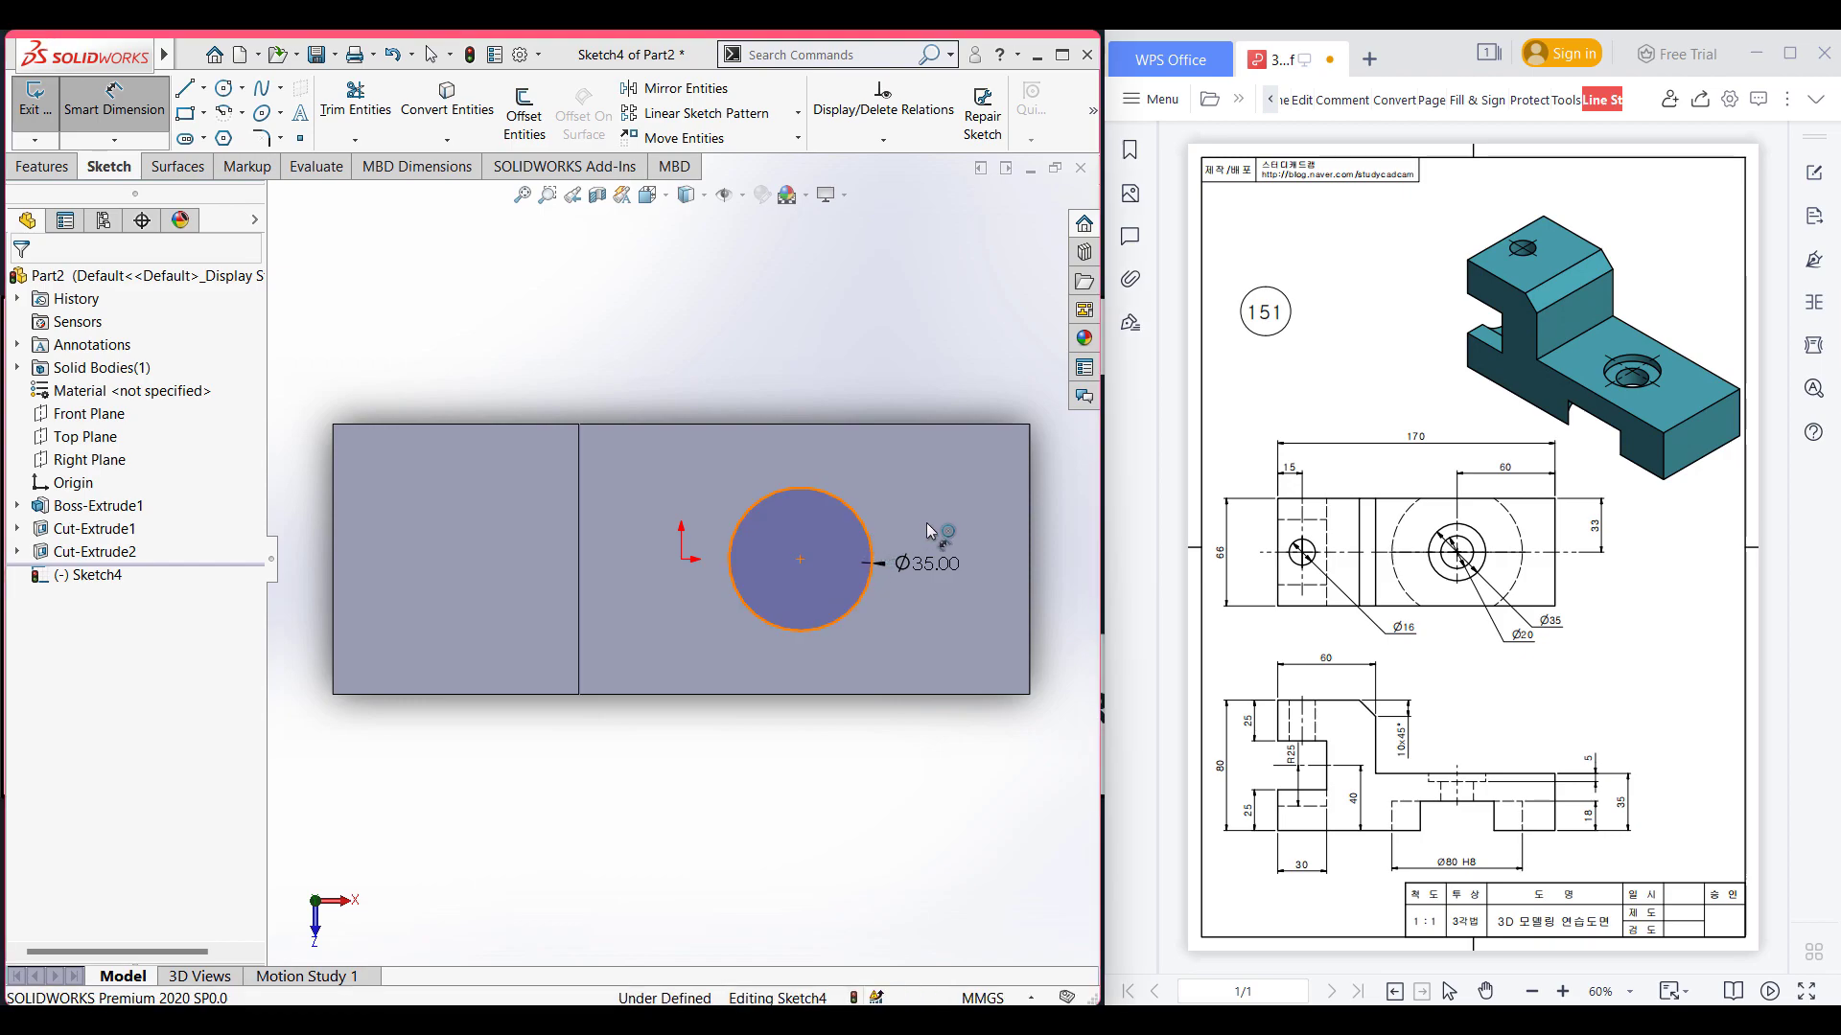
{"action": "left_click", "coordinate": [1030, 518]}
{"action": "left_click", "coordinate": [937, 361]}
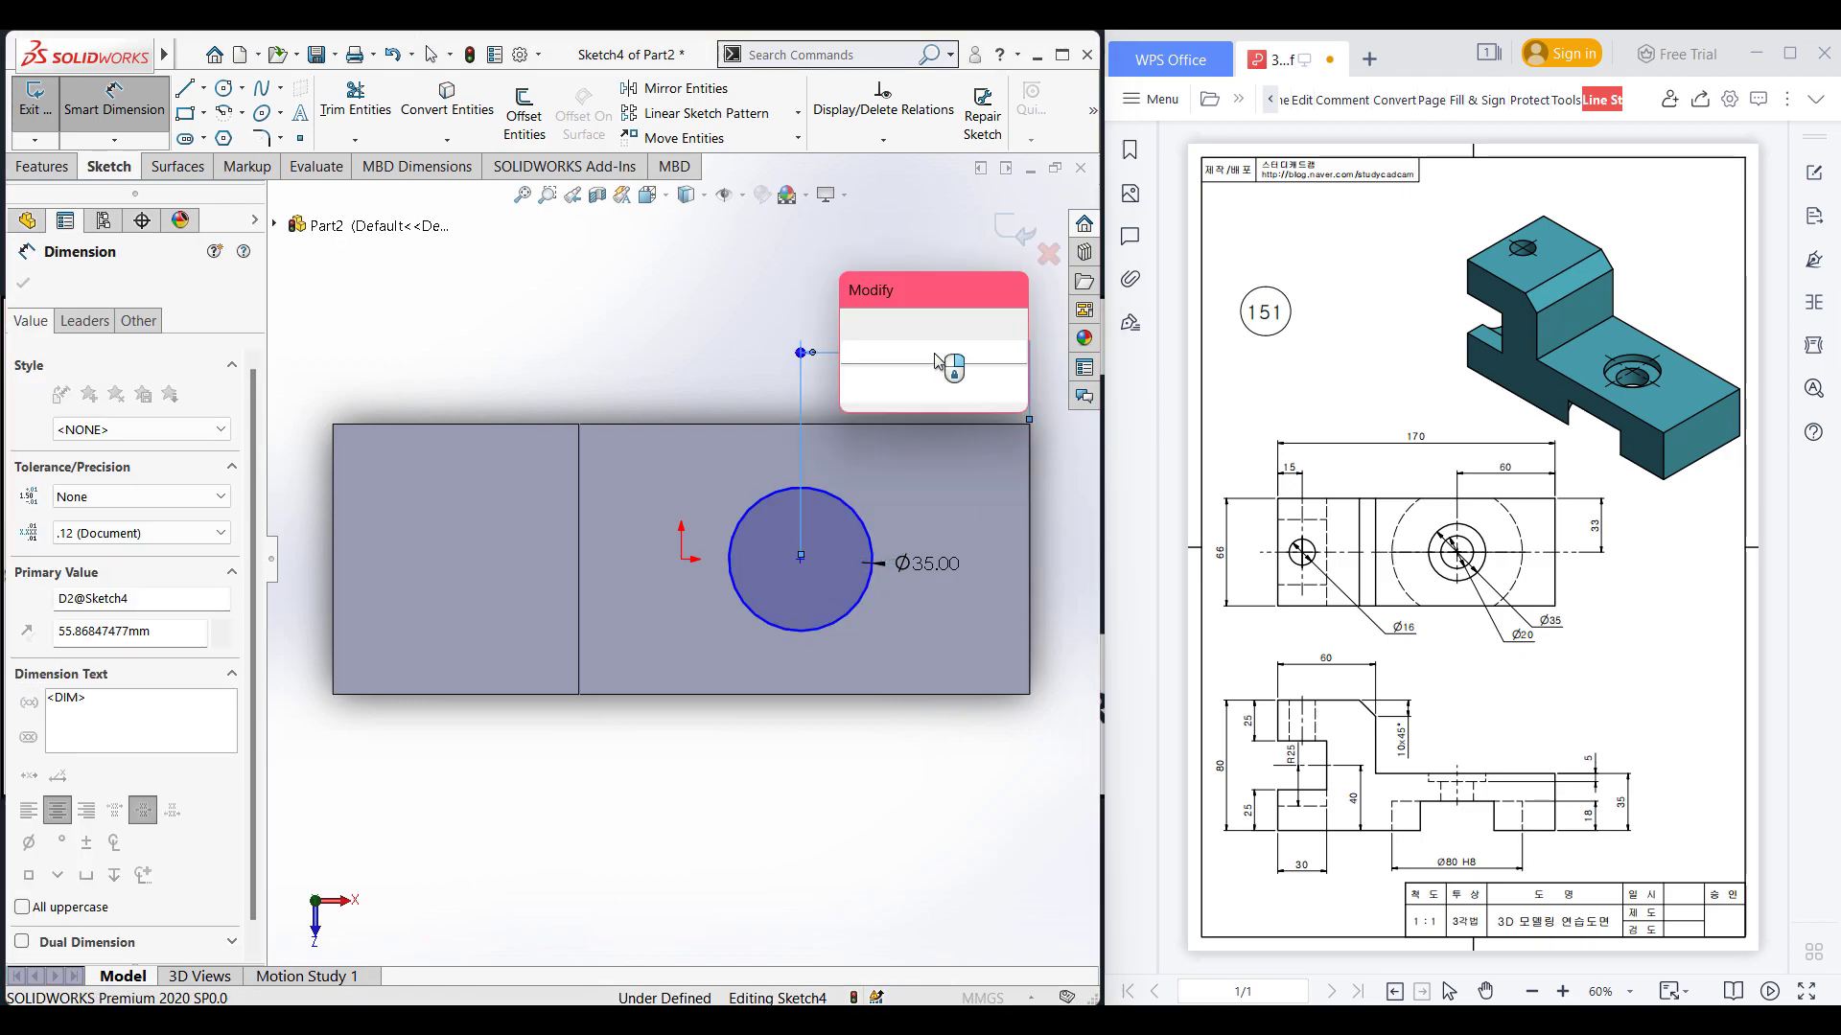
{"action": "type", "text": "6"}
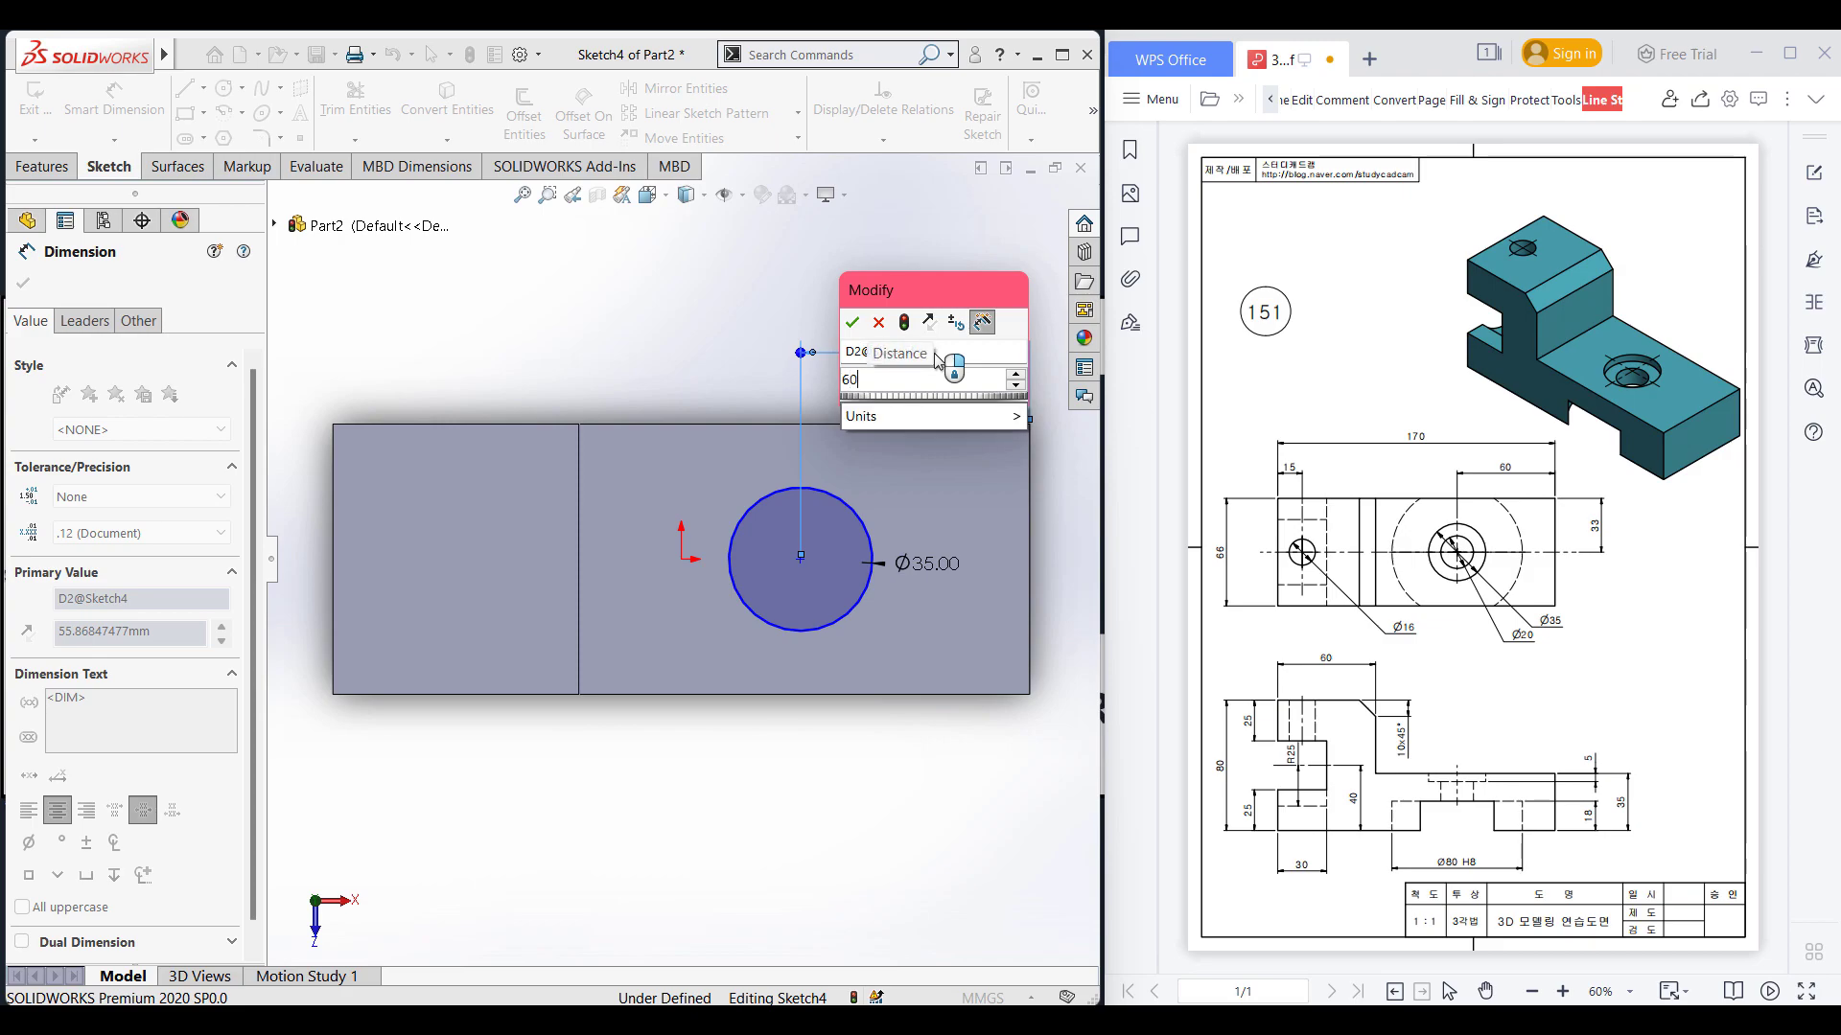
{"action": "type", "text": "0"}
{"action": "key", "text": "Return"}
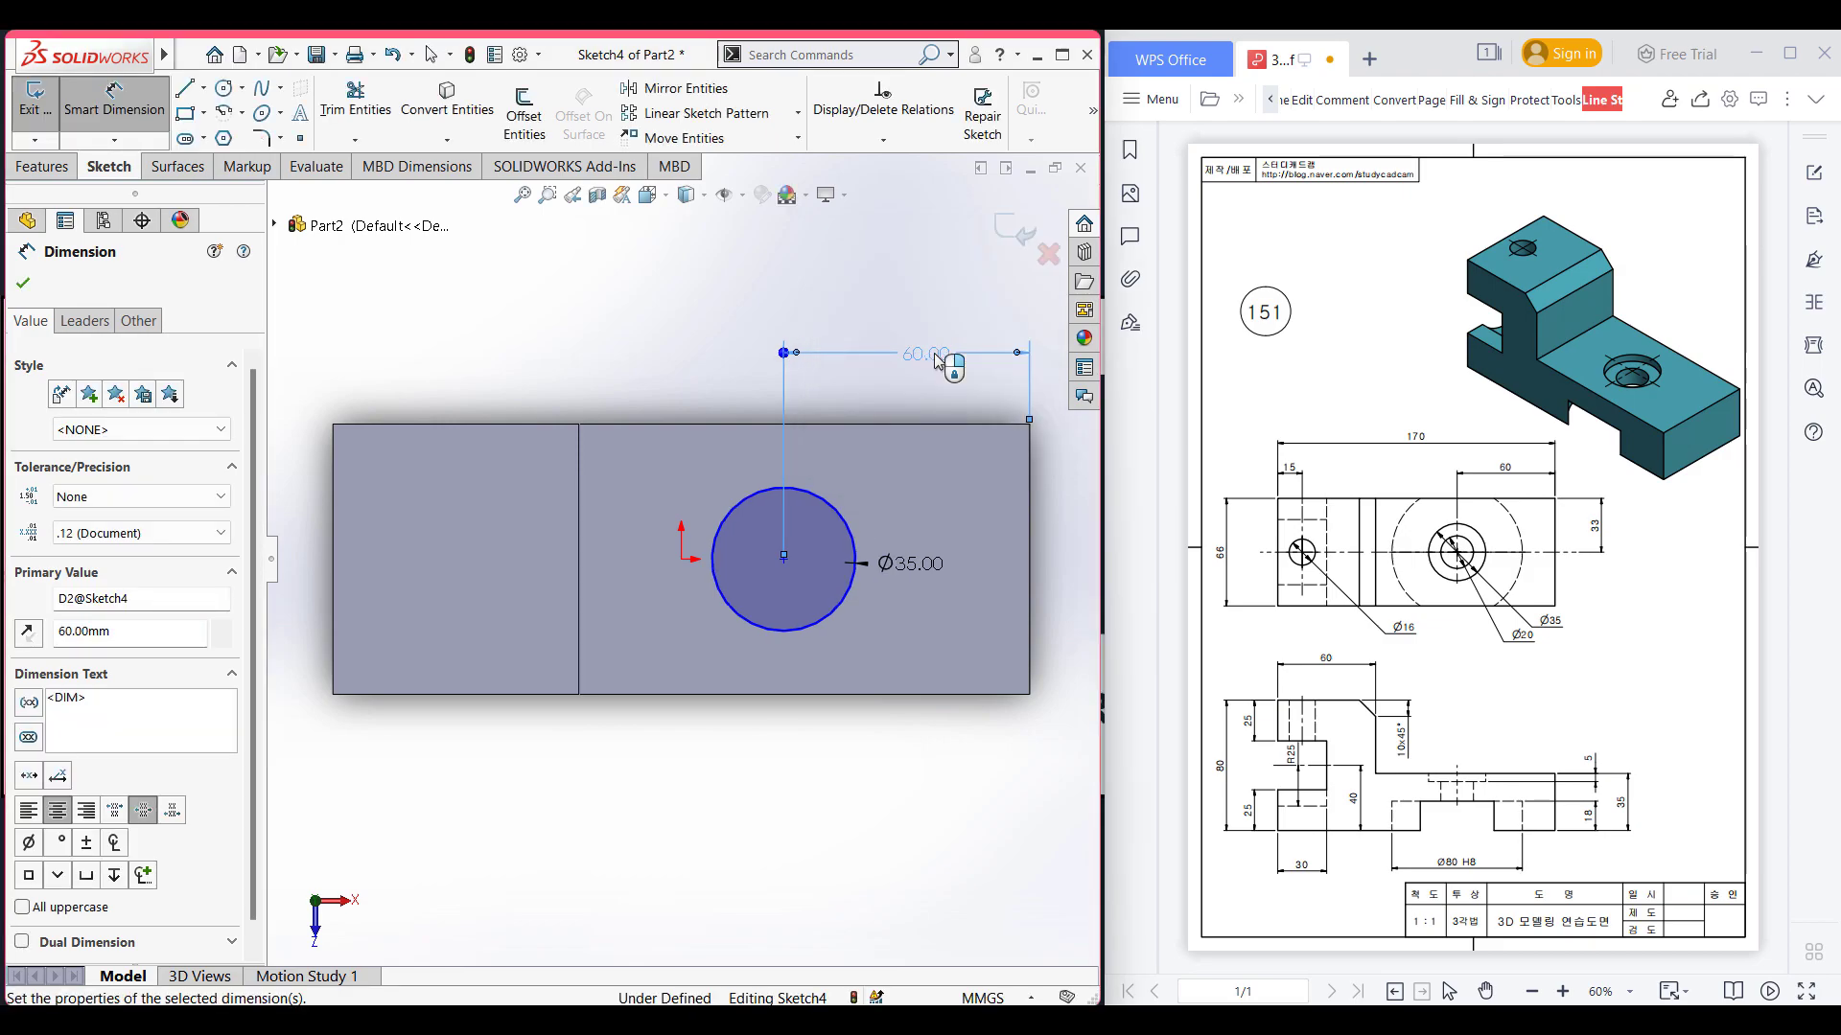
- Cut the 35 mm circle 5 mm deep into the lower step with a blind Extruded Cut
{"action": "key", "text": "ctrl+7"}
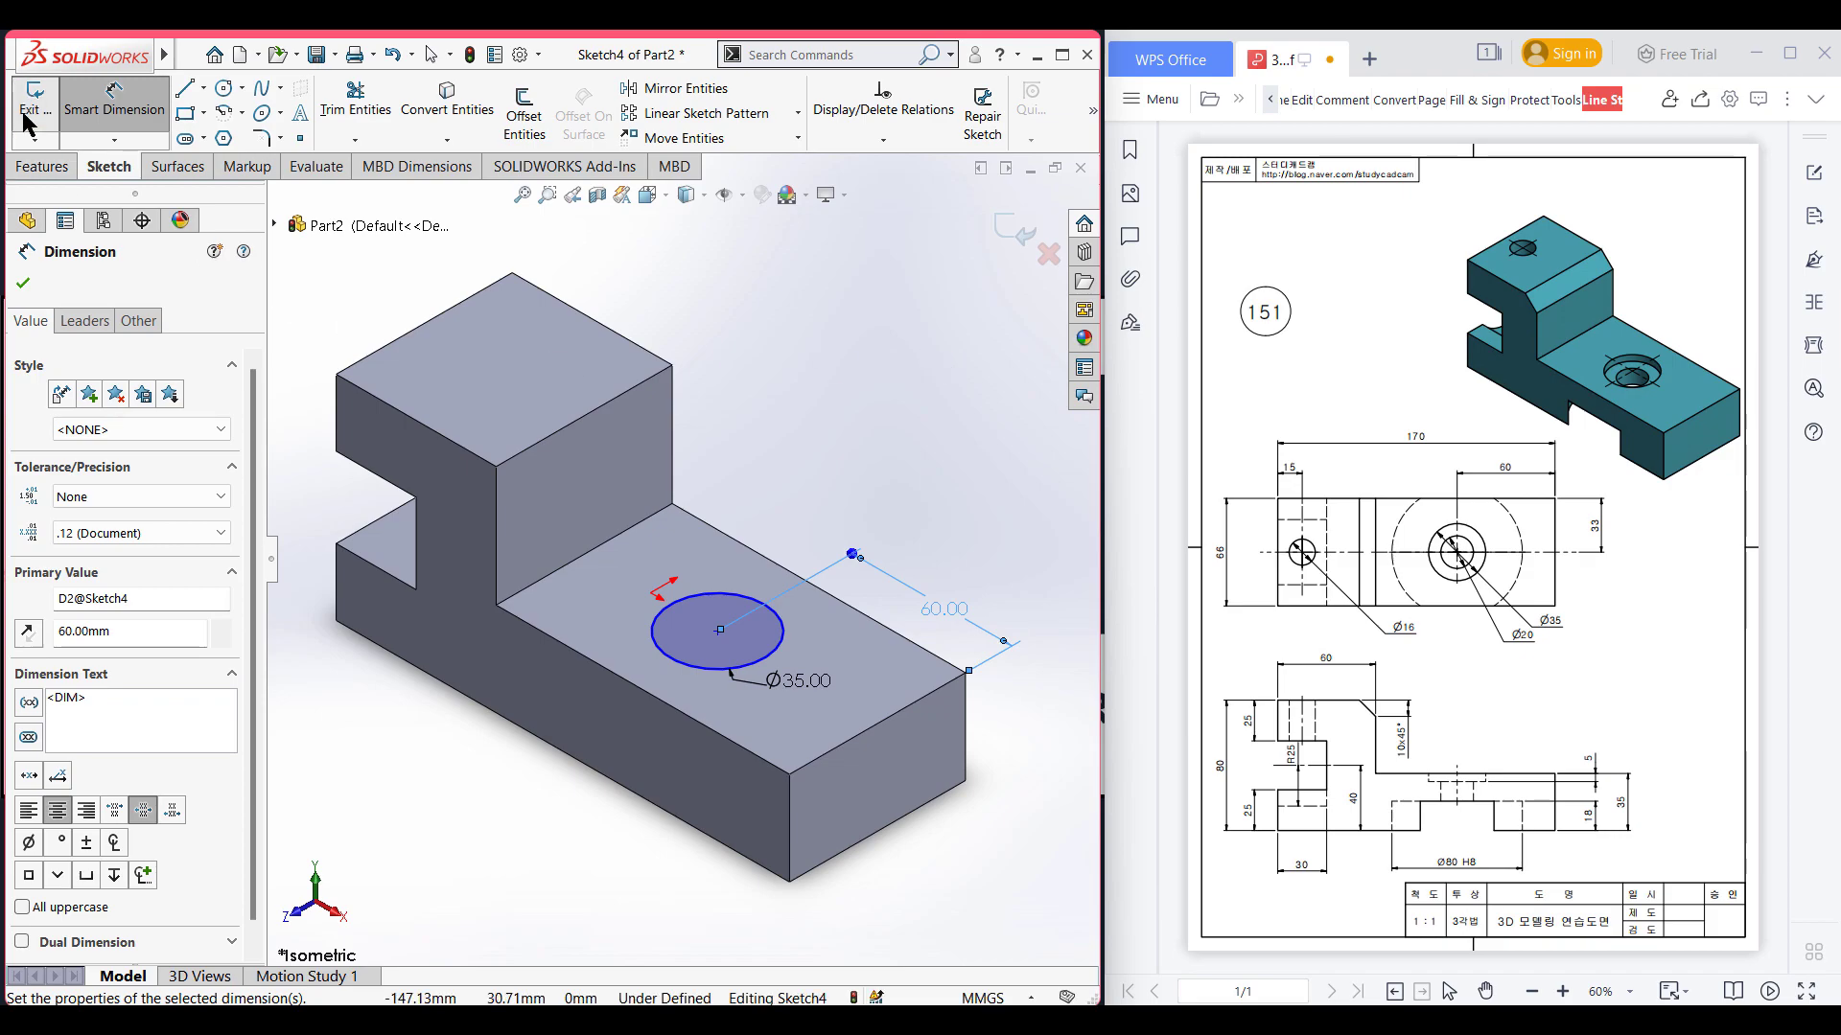
{"action": "left_click", "coordinate": [43, 166]}
{"action": "left_click", "coordinate": [313, 140]}
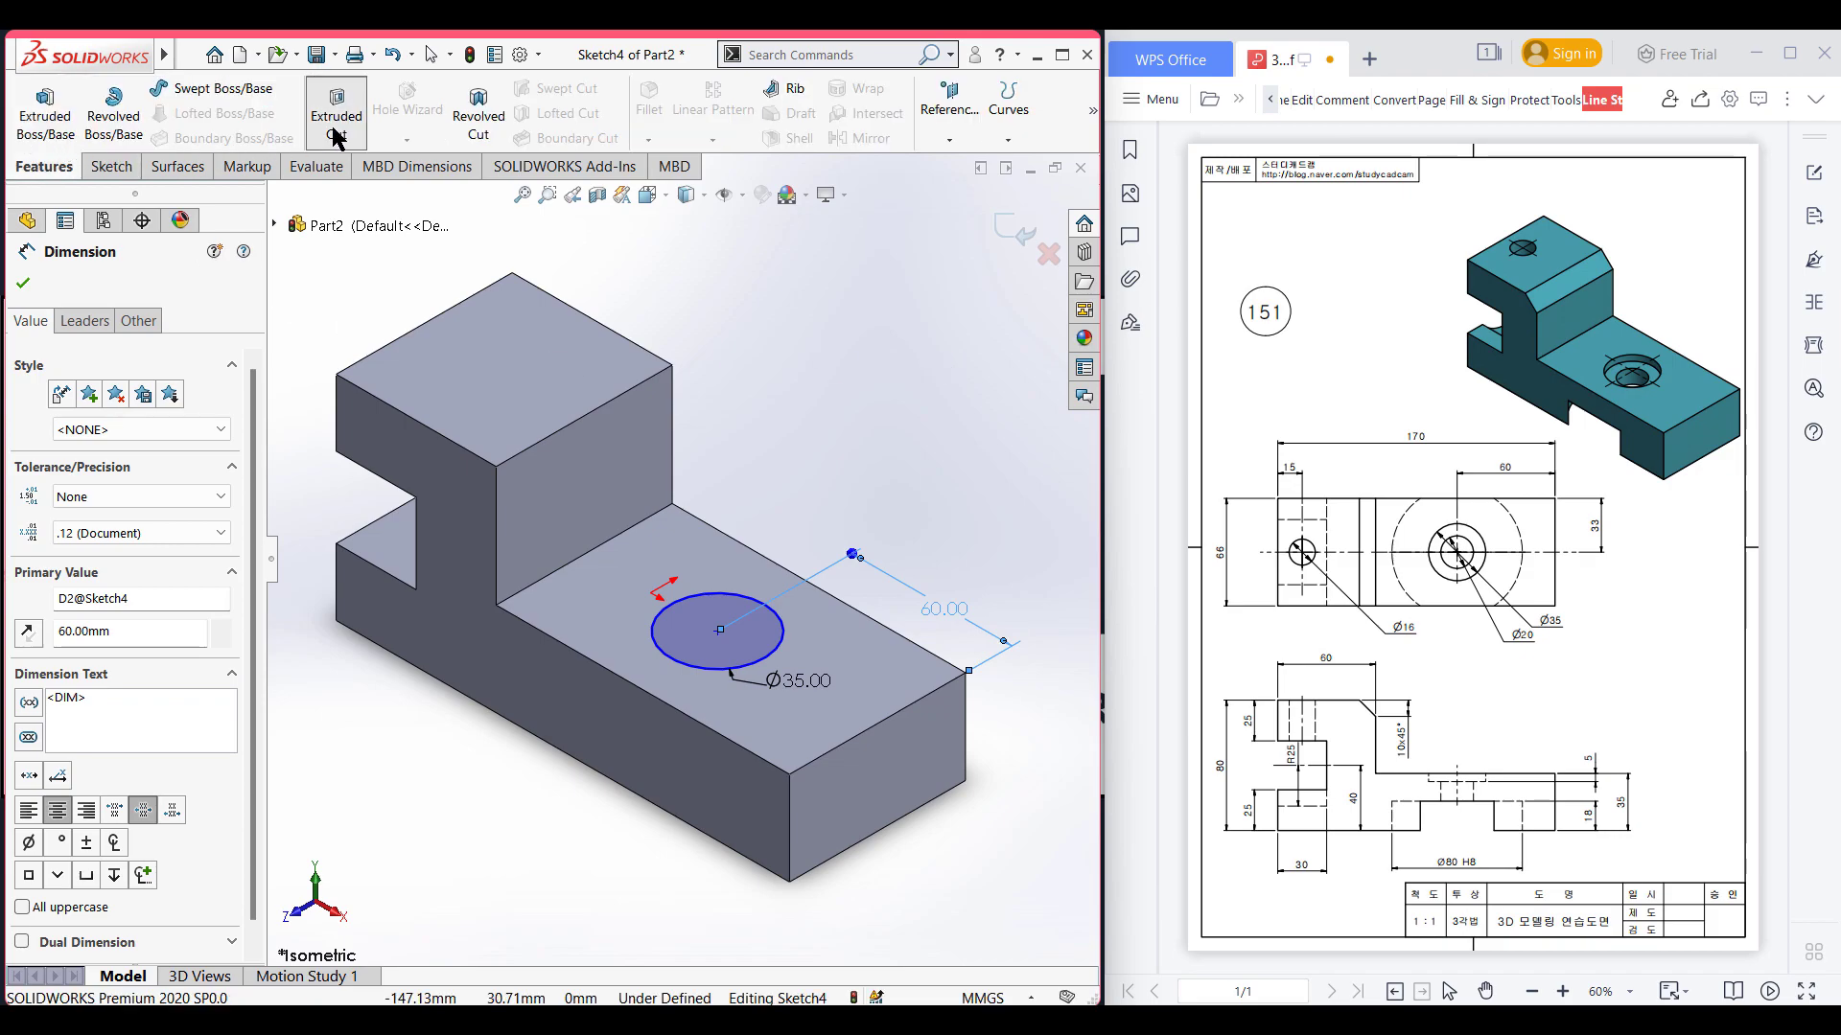
{"action": "type", "text": "5"}
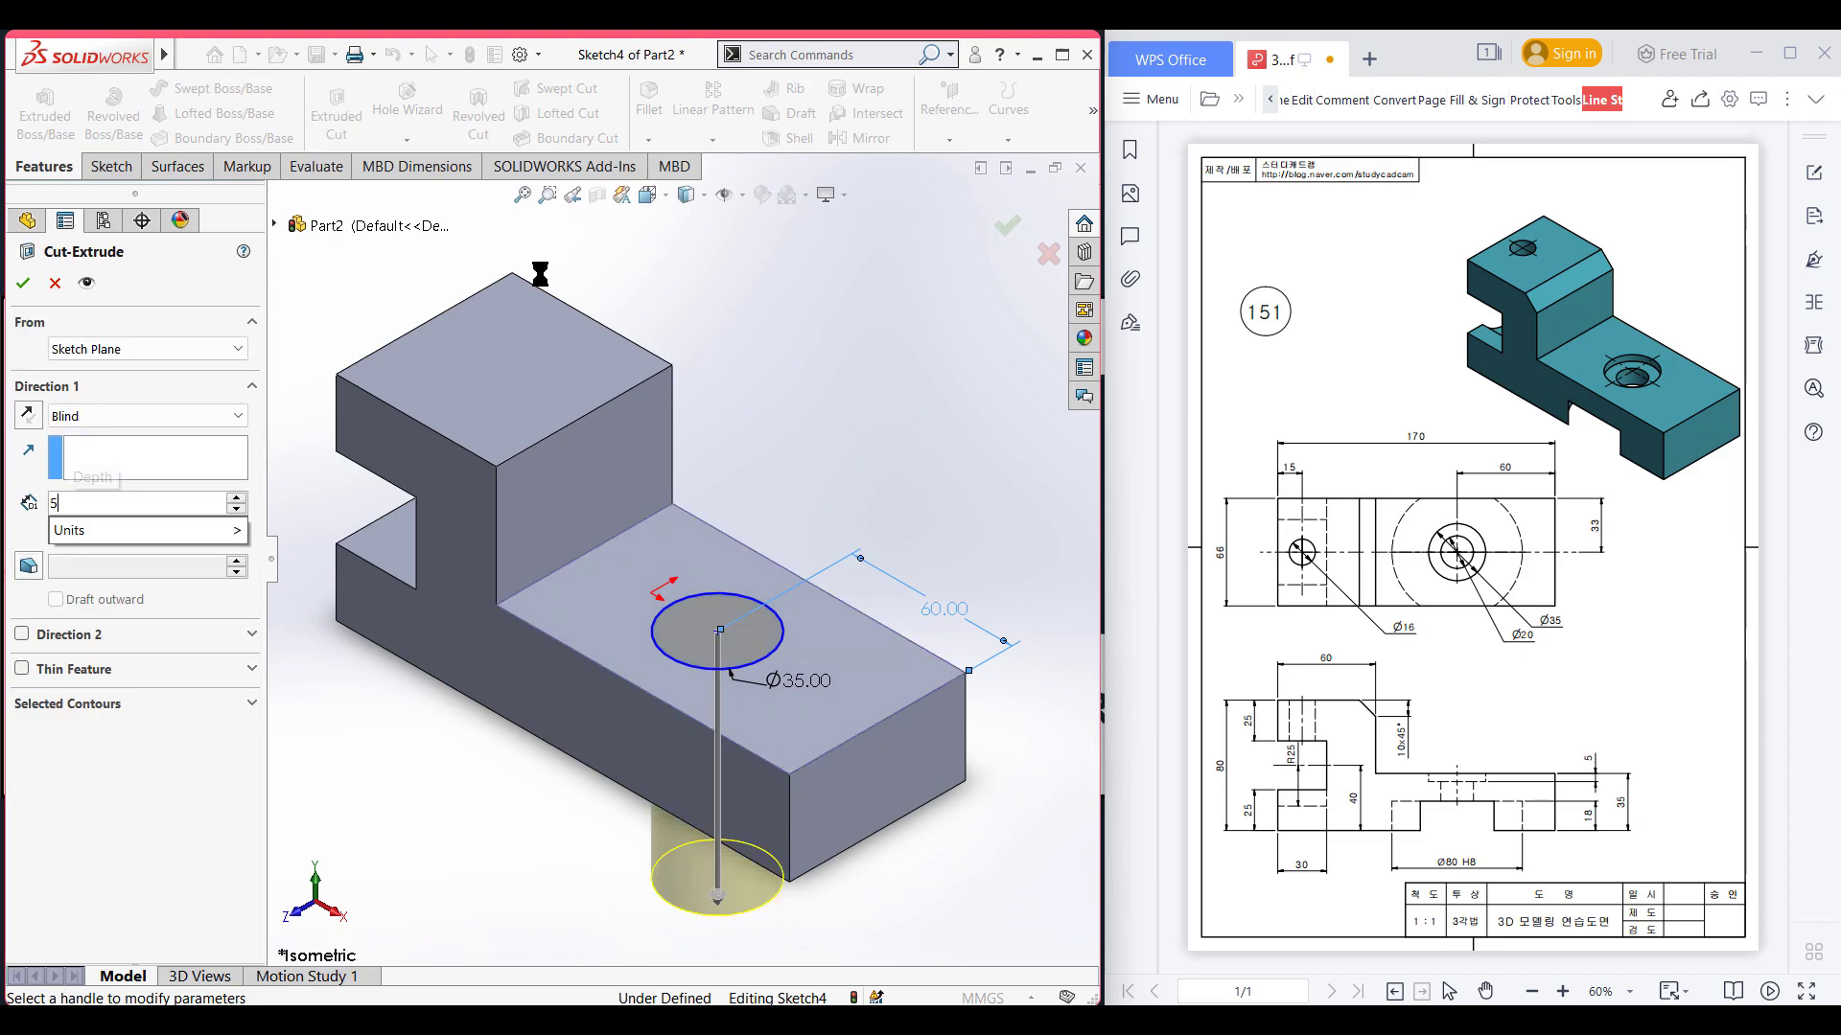
{"action": "key", "text": "Return"}
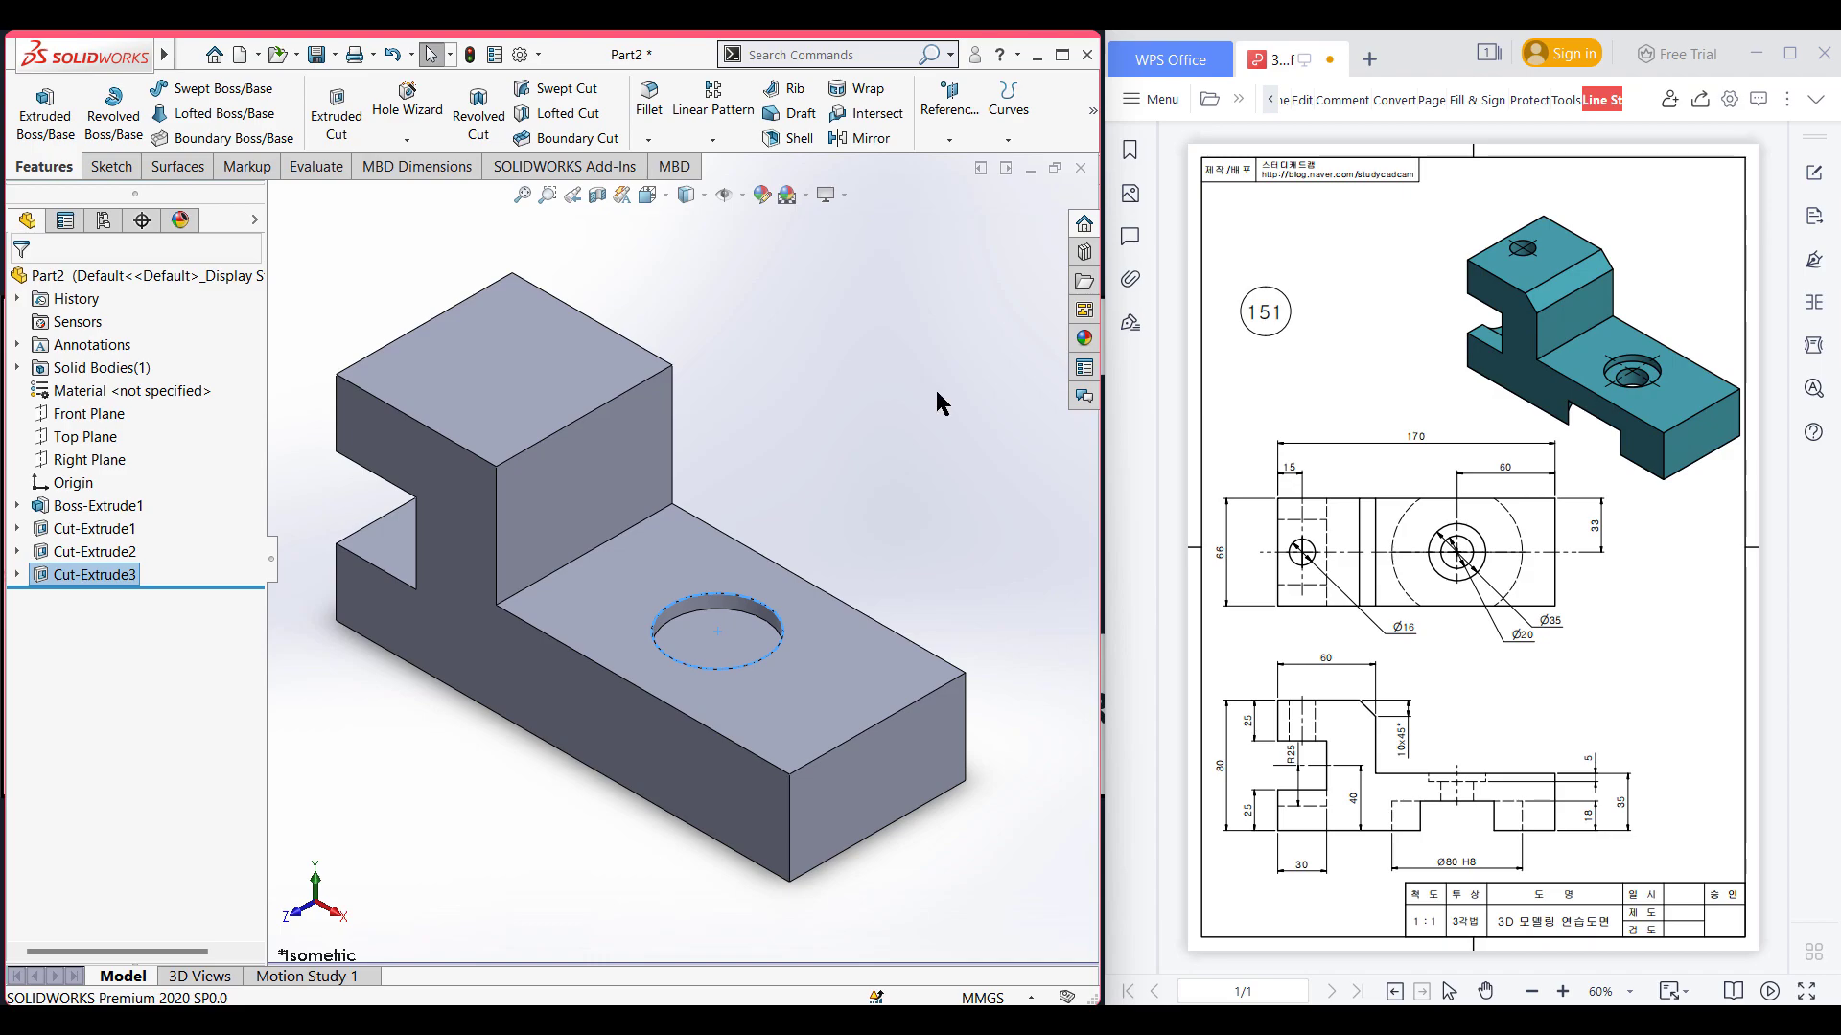
- Sketch a 20 mm diameter circle on the counterbore's floor, concentric with the counterbore
{"action": "right_click", "coordinate": [734, 641]}
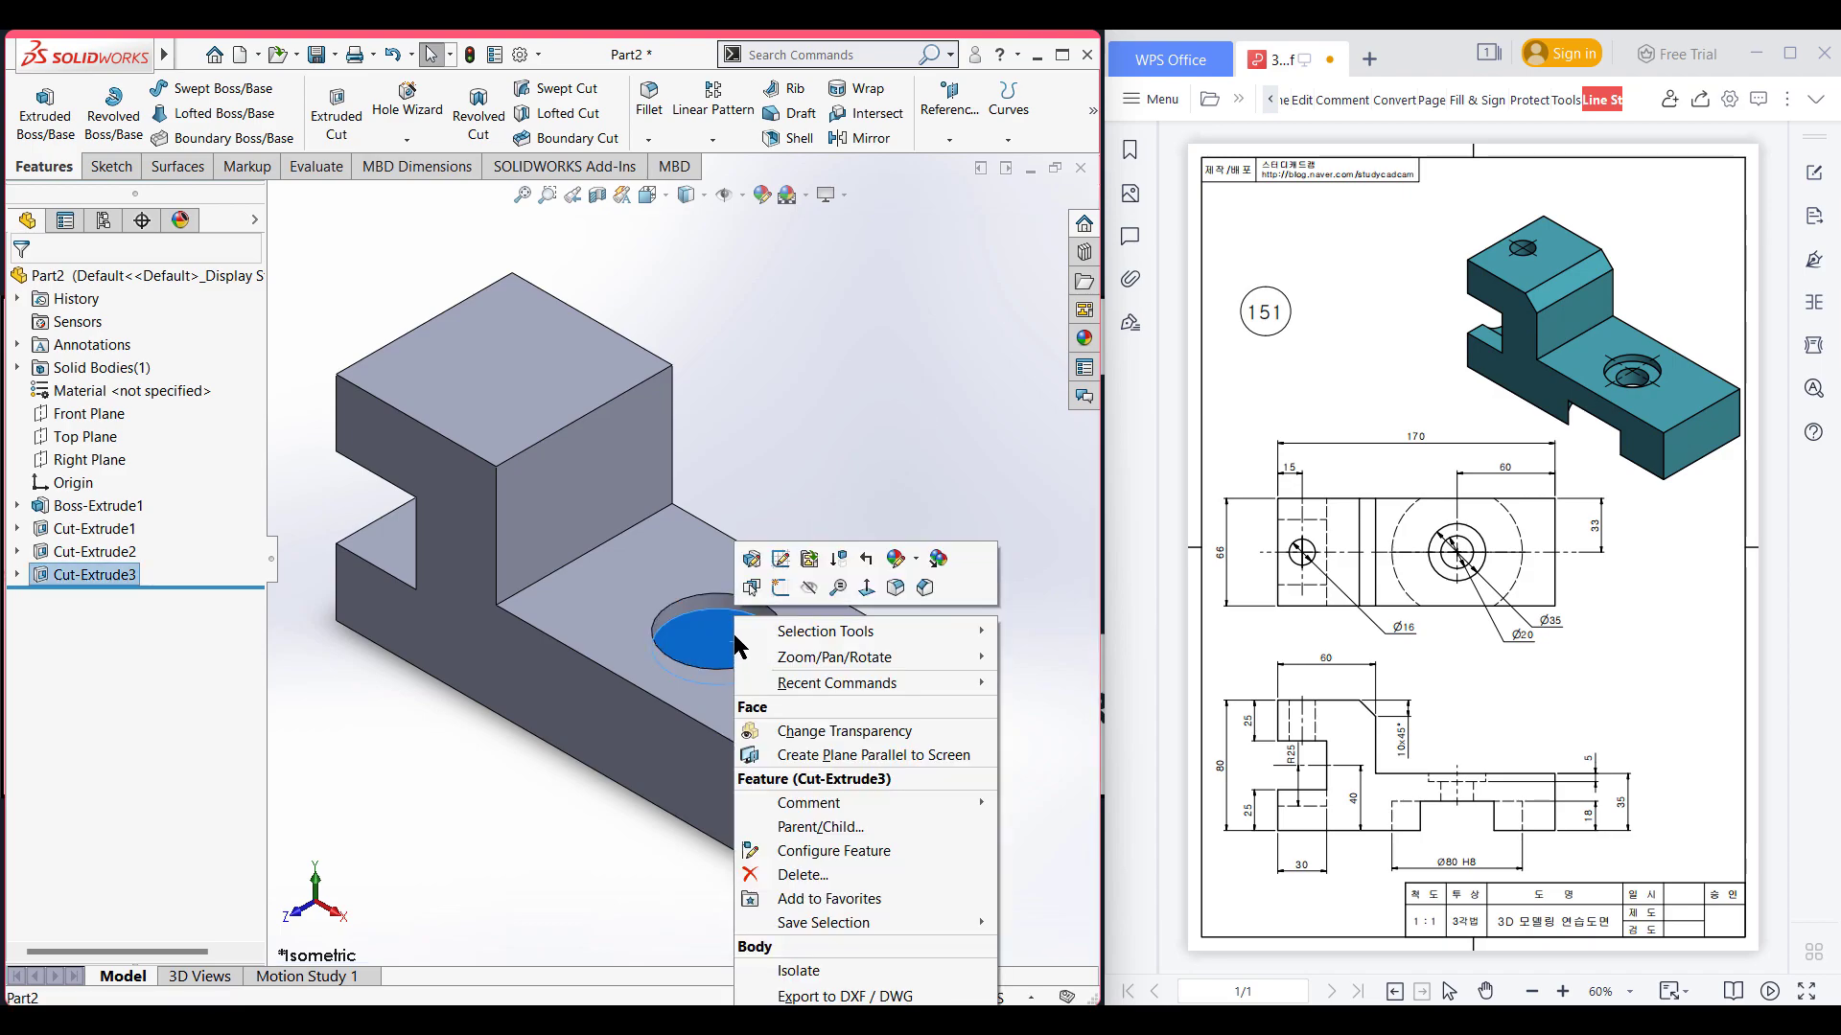
{"action": "left_click", "coordinate": [780, 587]}
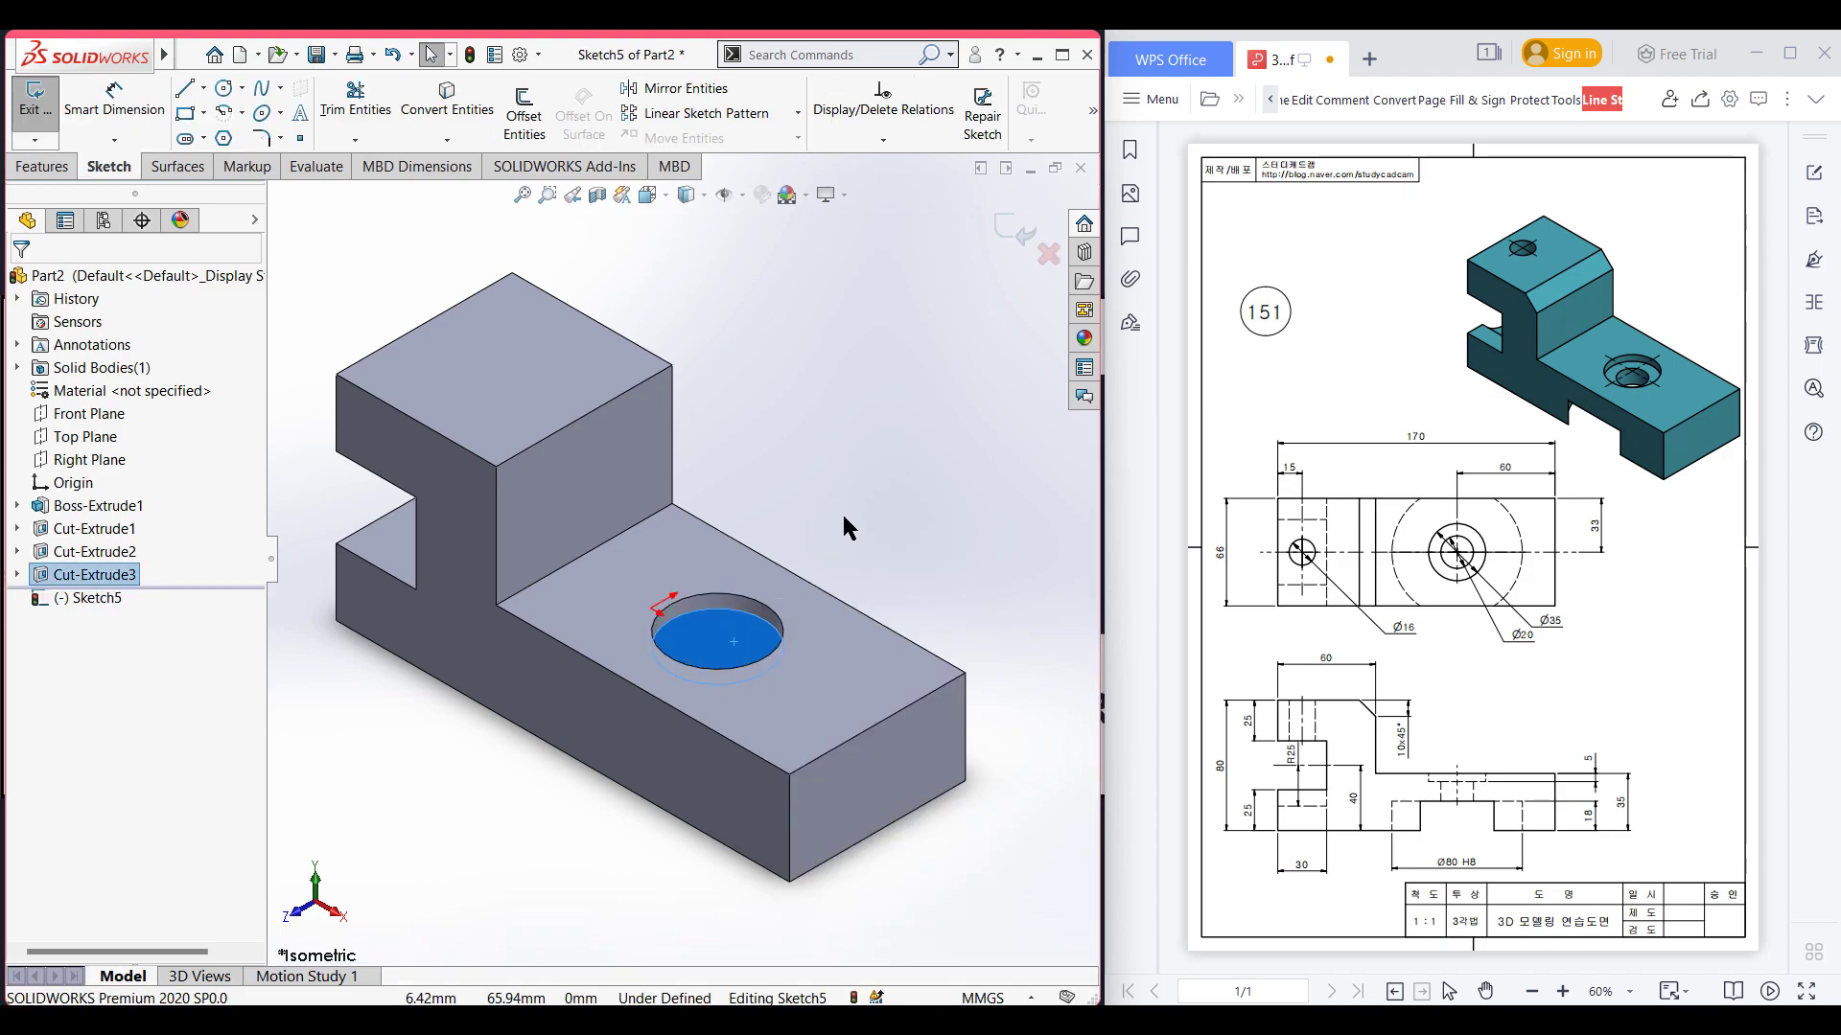
{"action": "key", "text": "ctrl+8"}
{"action": "right_click_drag", "start_coordinate": [720, 318], "coordinate": [827, 324]}
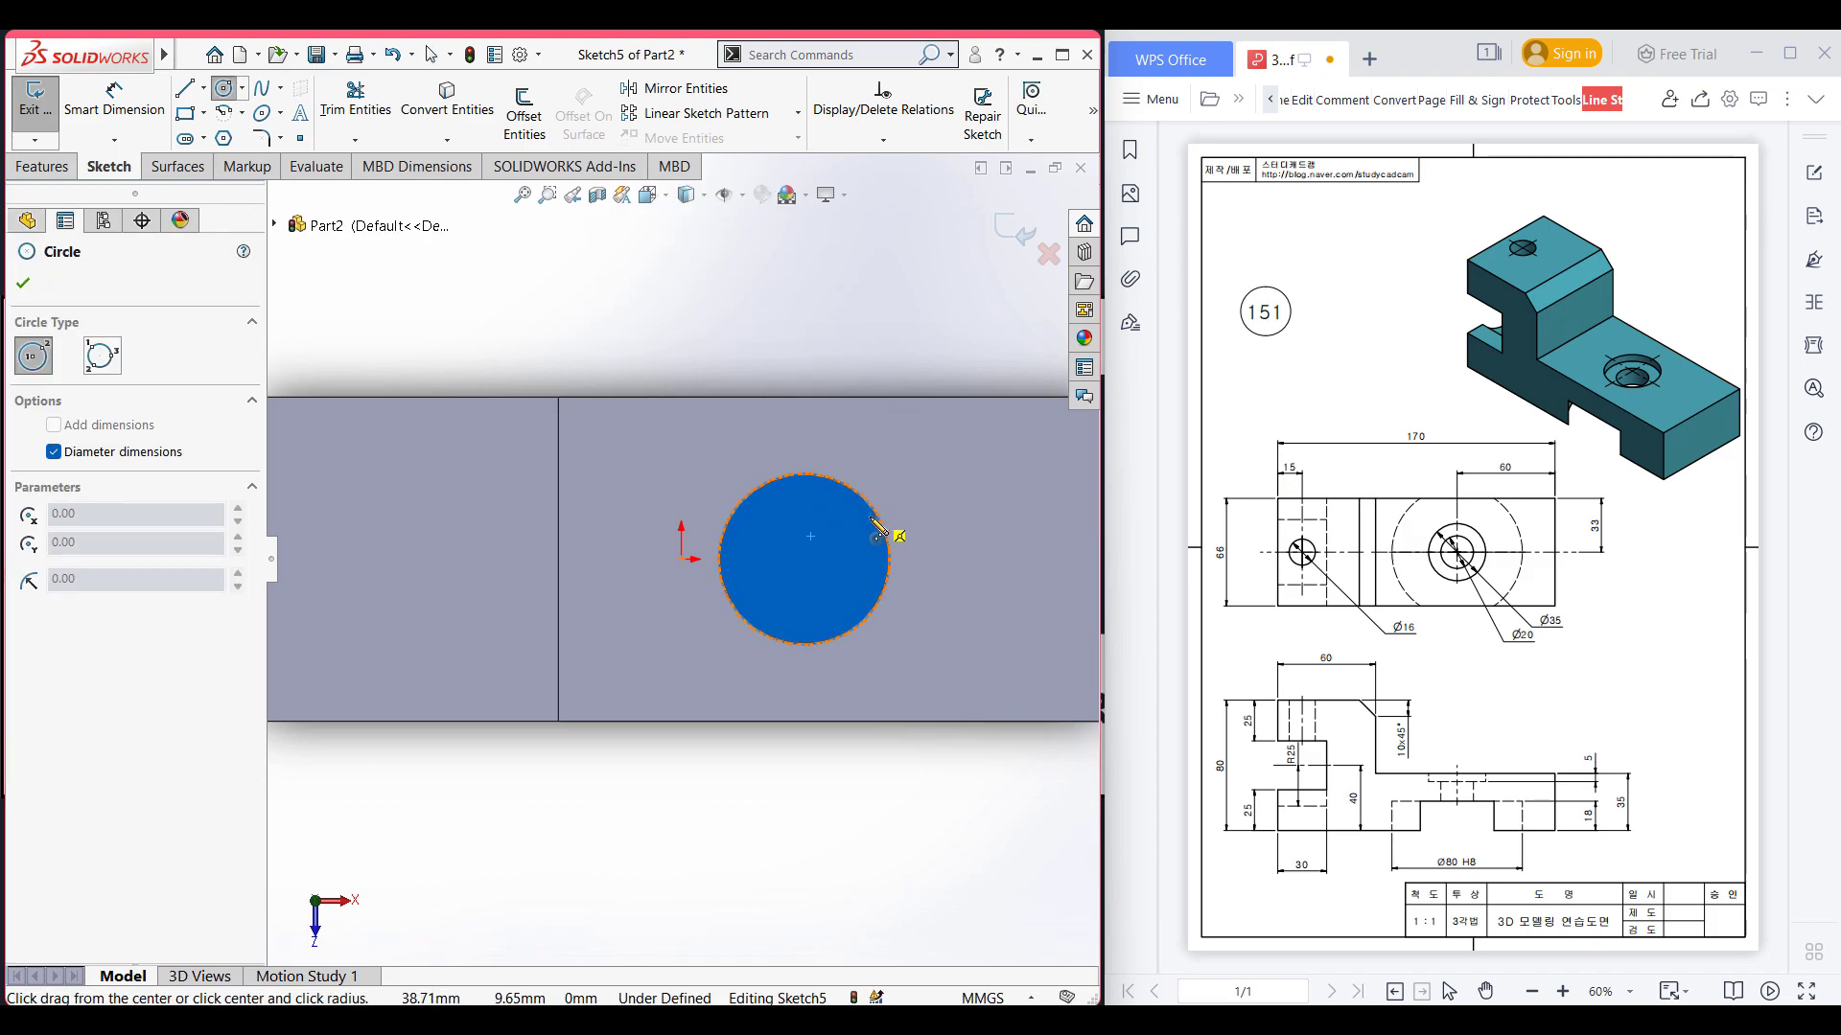
{"action": "left_click", "coordinate": [803, 559]}
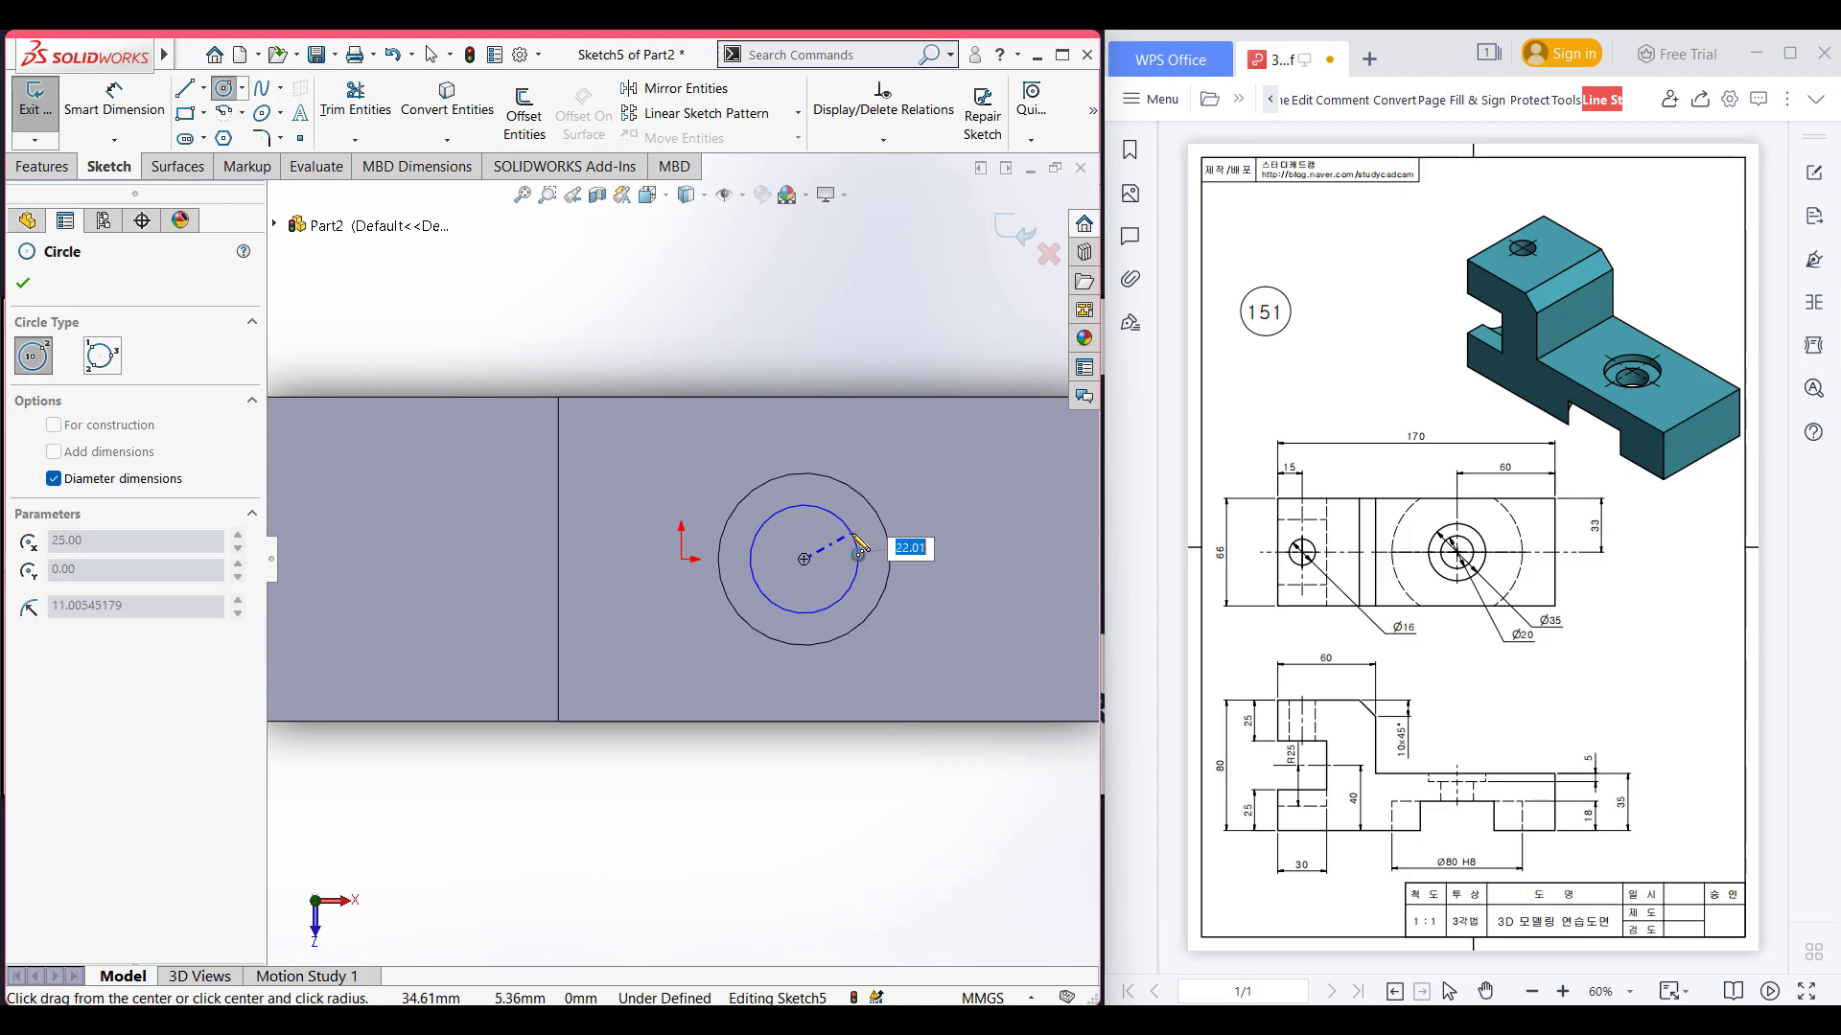
{"action": "key", "text": "Return"}
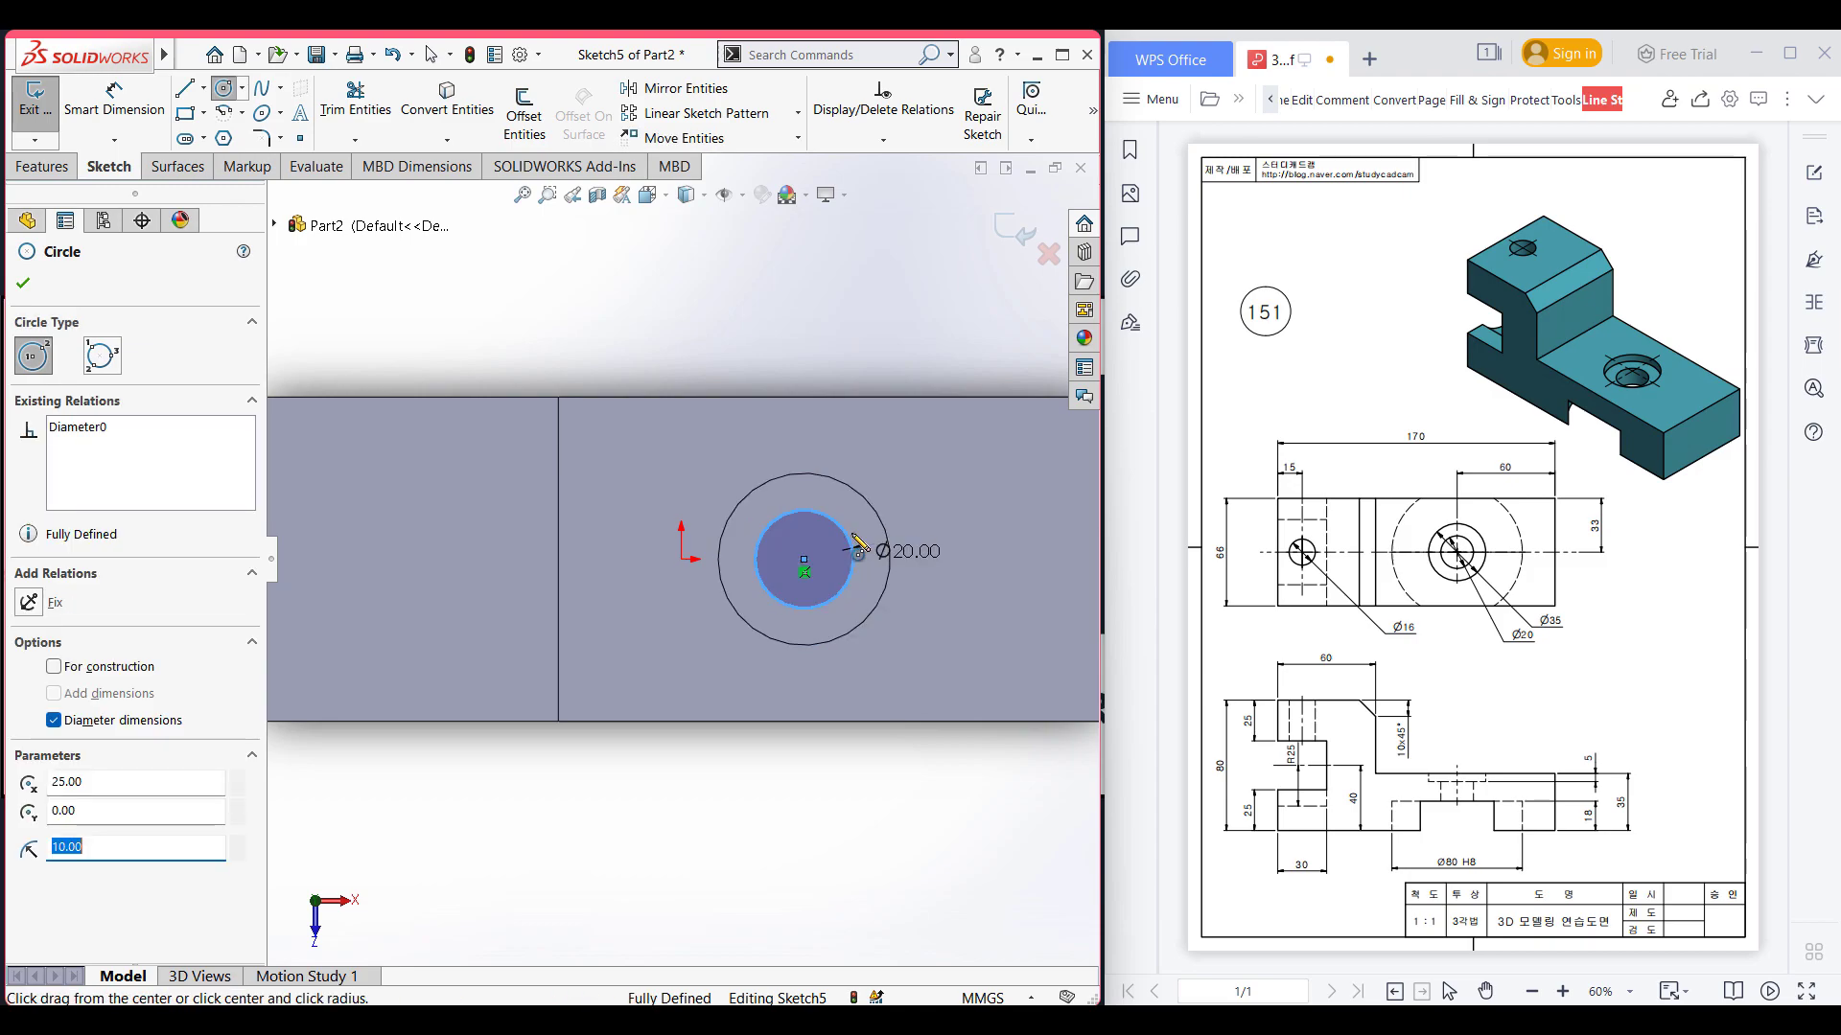
- Cut the 20 mm circle with a blind Extruded Cut to a depth of 35-5-18, that is 12 mm
{"action": "key", "text": "ctrl+7"}
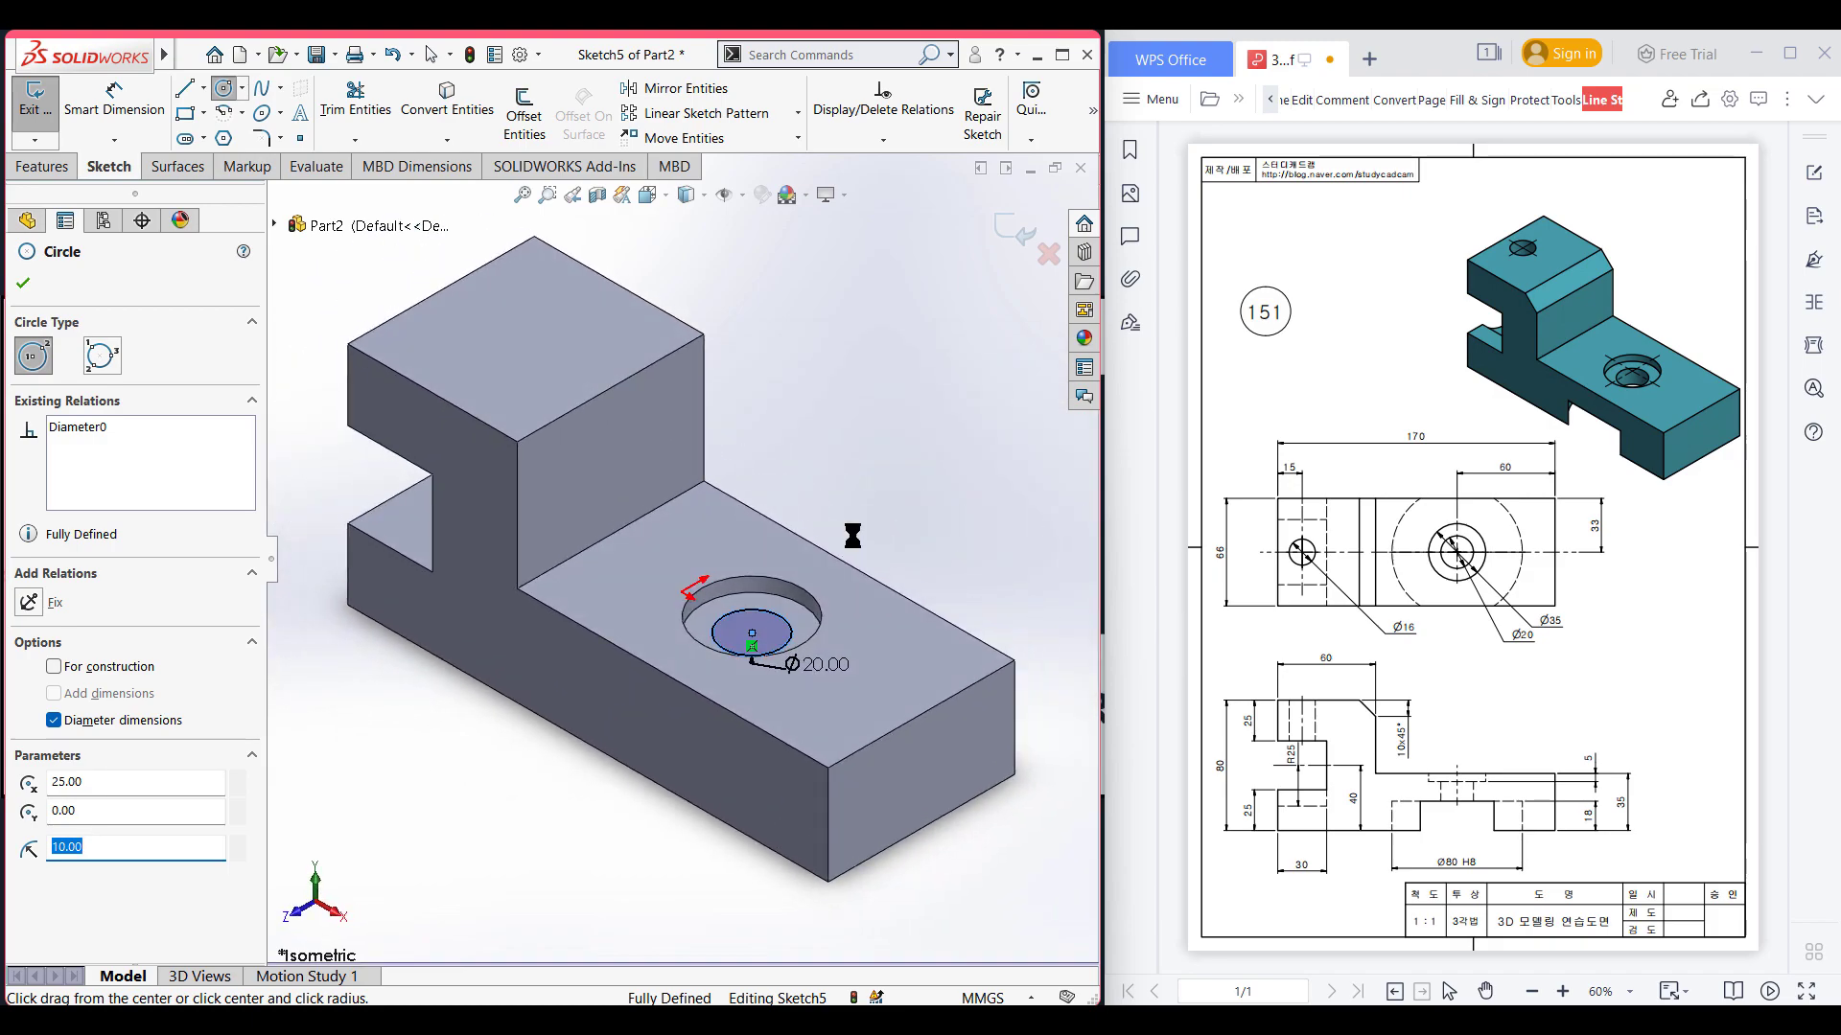
{"action": "left_click", "coordinate": [48, 168]}
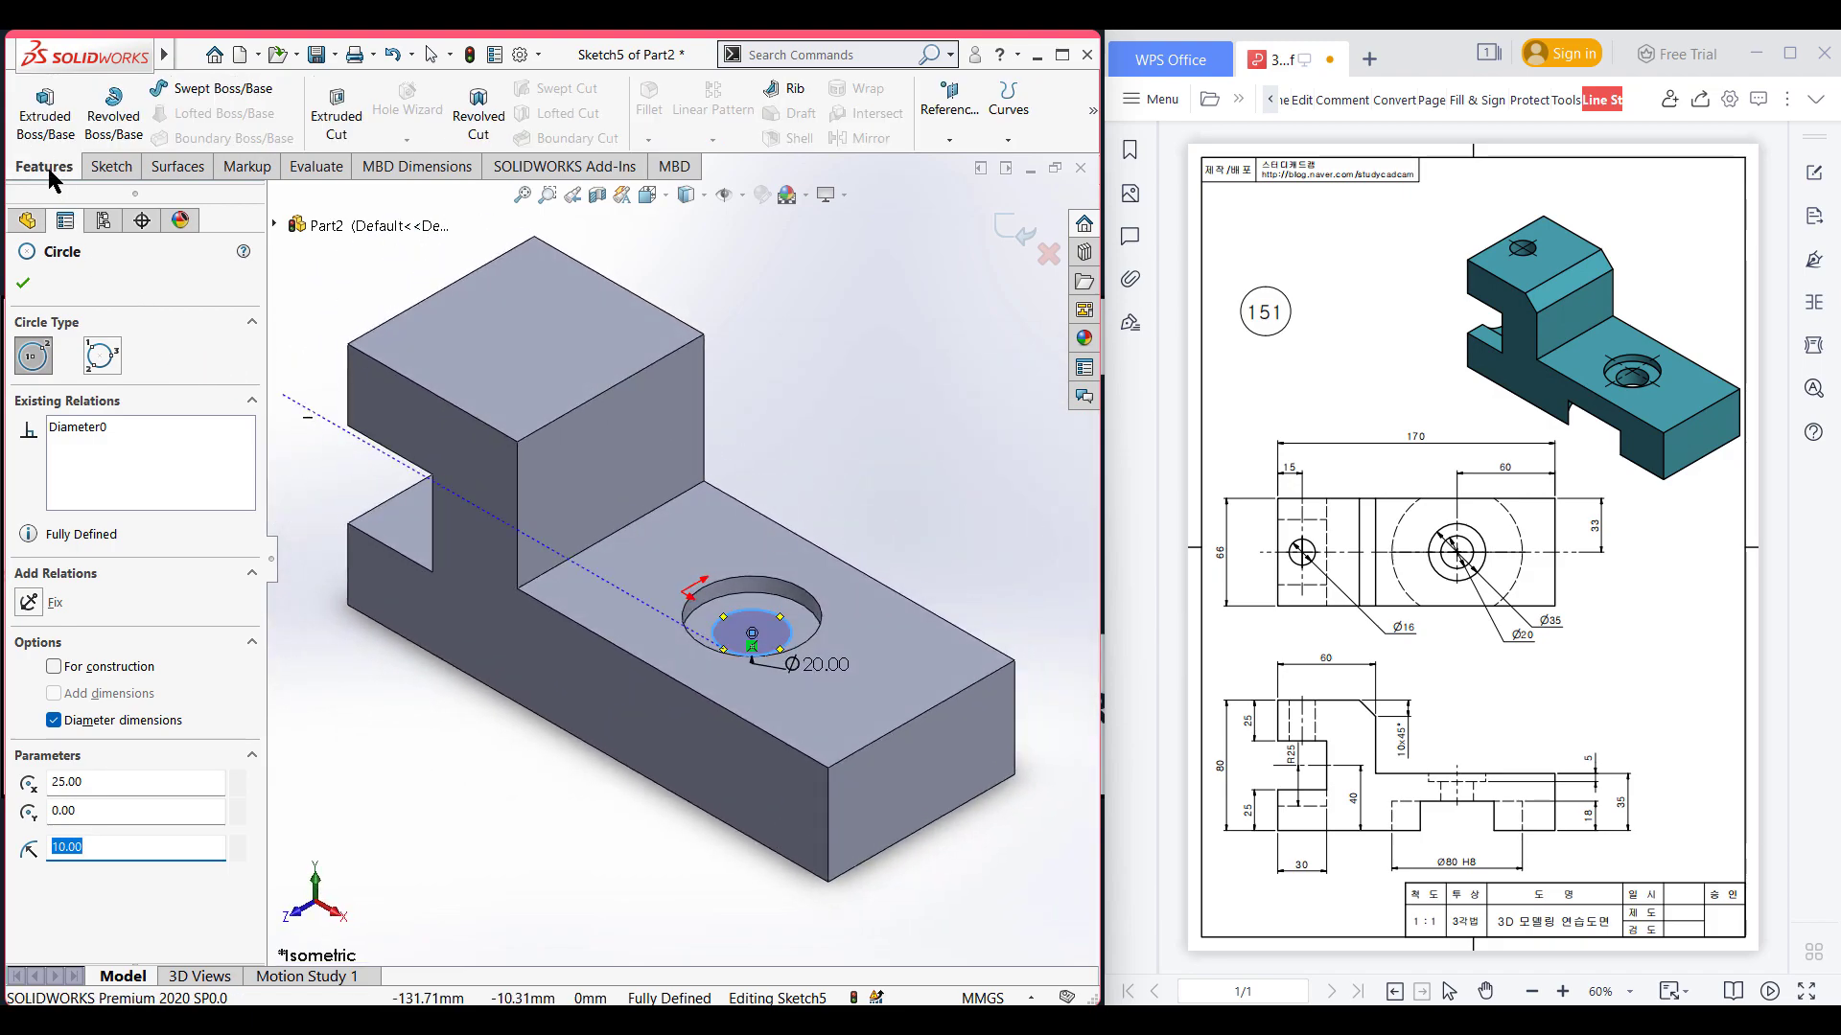
{"action": "left_click", "coordinate": [335, 120]}
{"action": "type", "text": "35-5"}
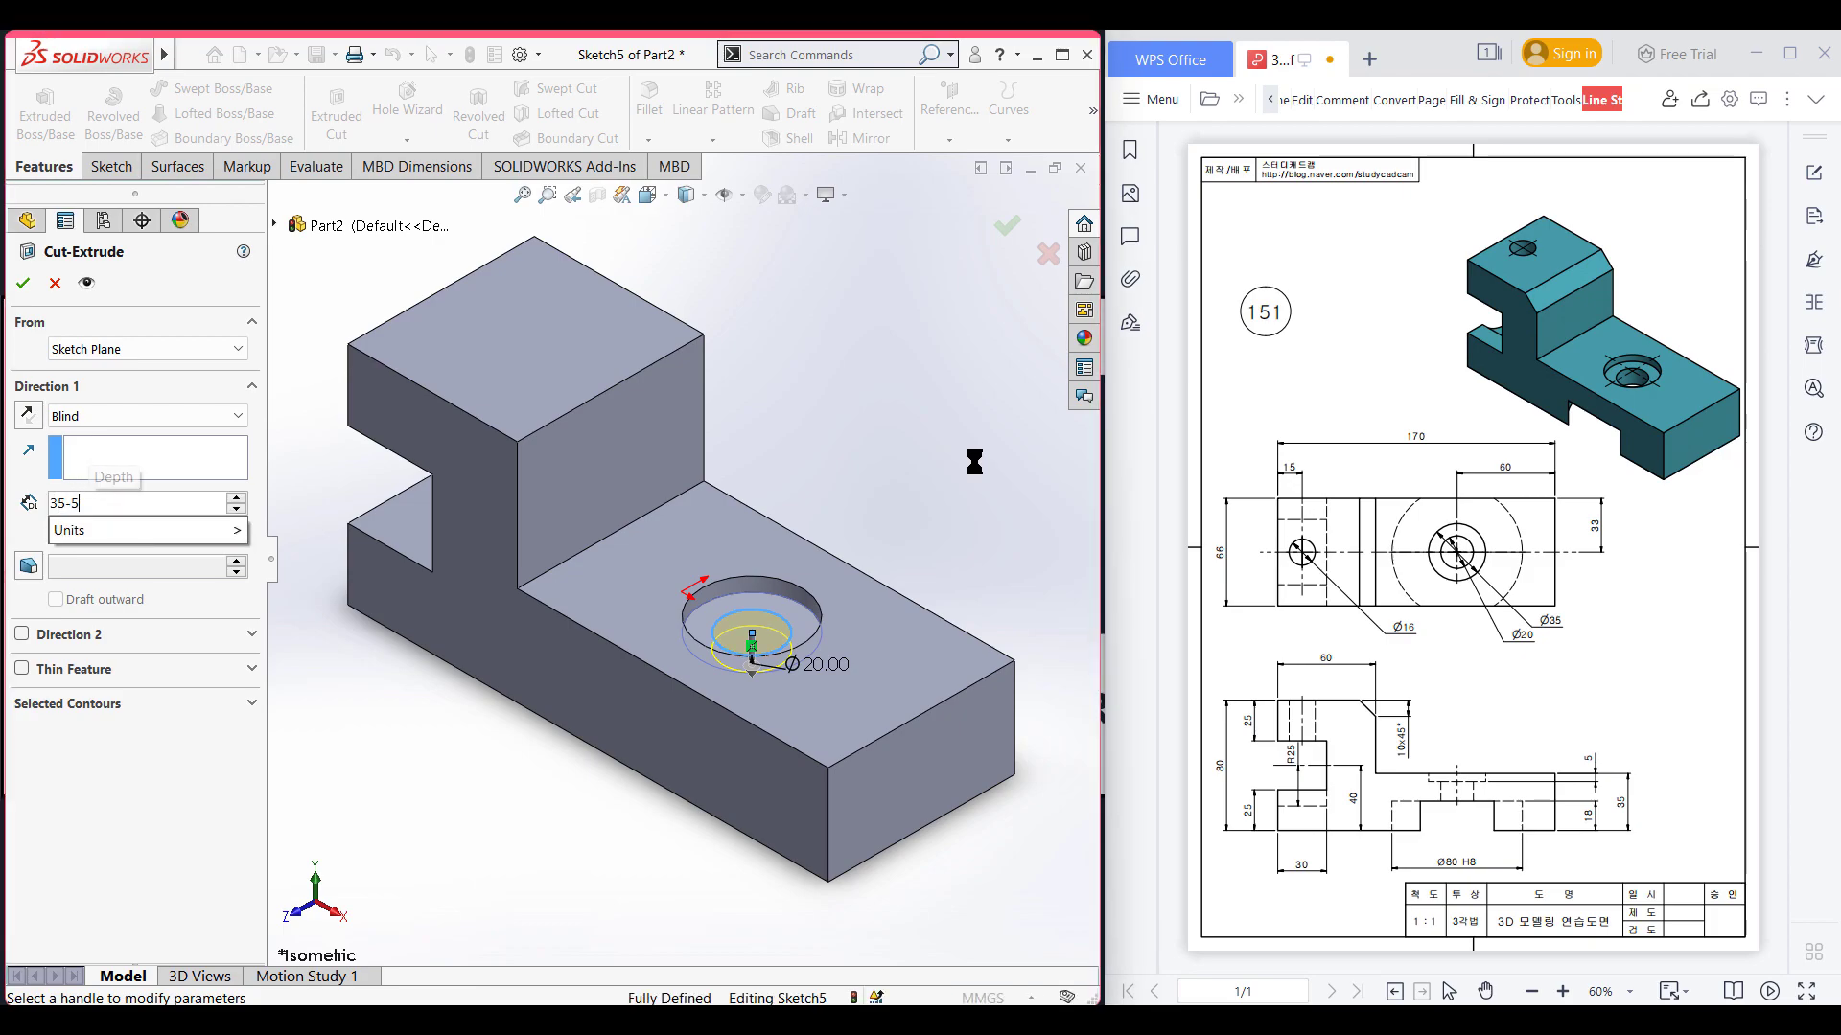
{"action": "type", "text": "-18"}
{"action": "key", "text": "Return"}
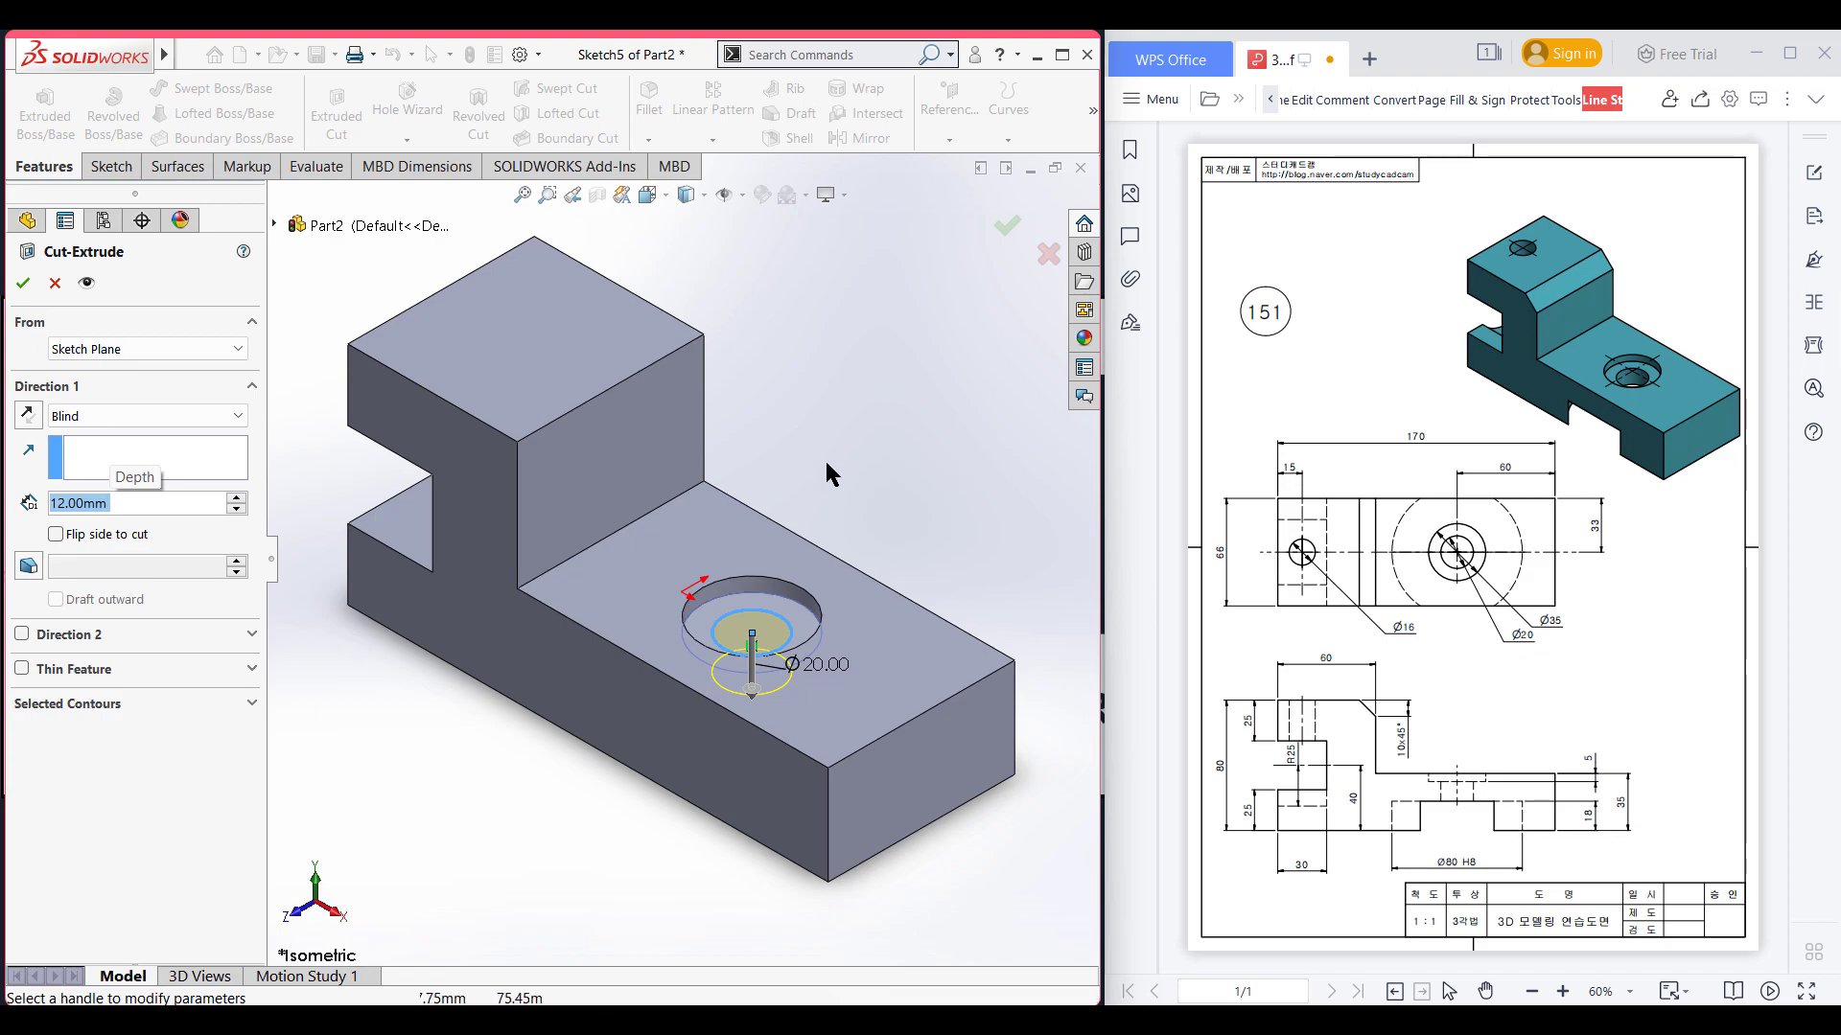
{"action": "key", "text": "Return"}
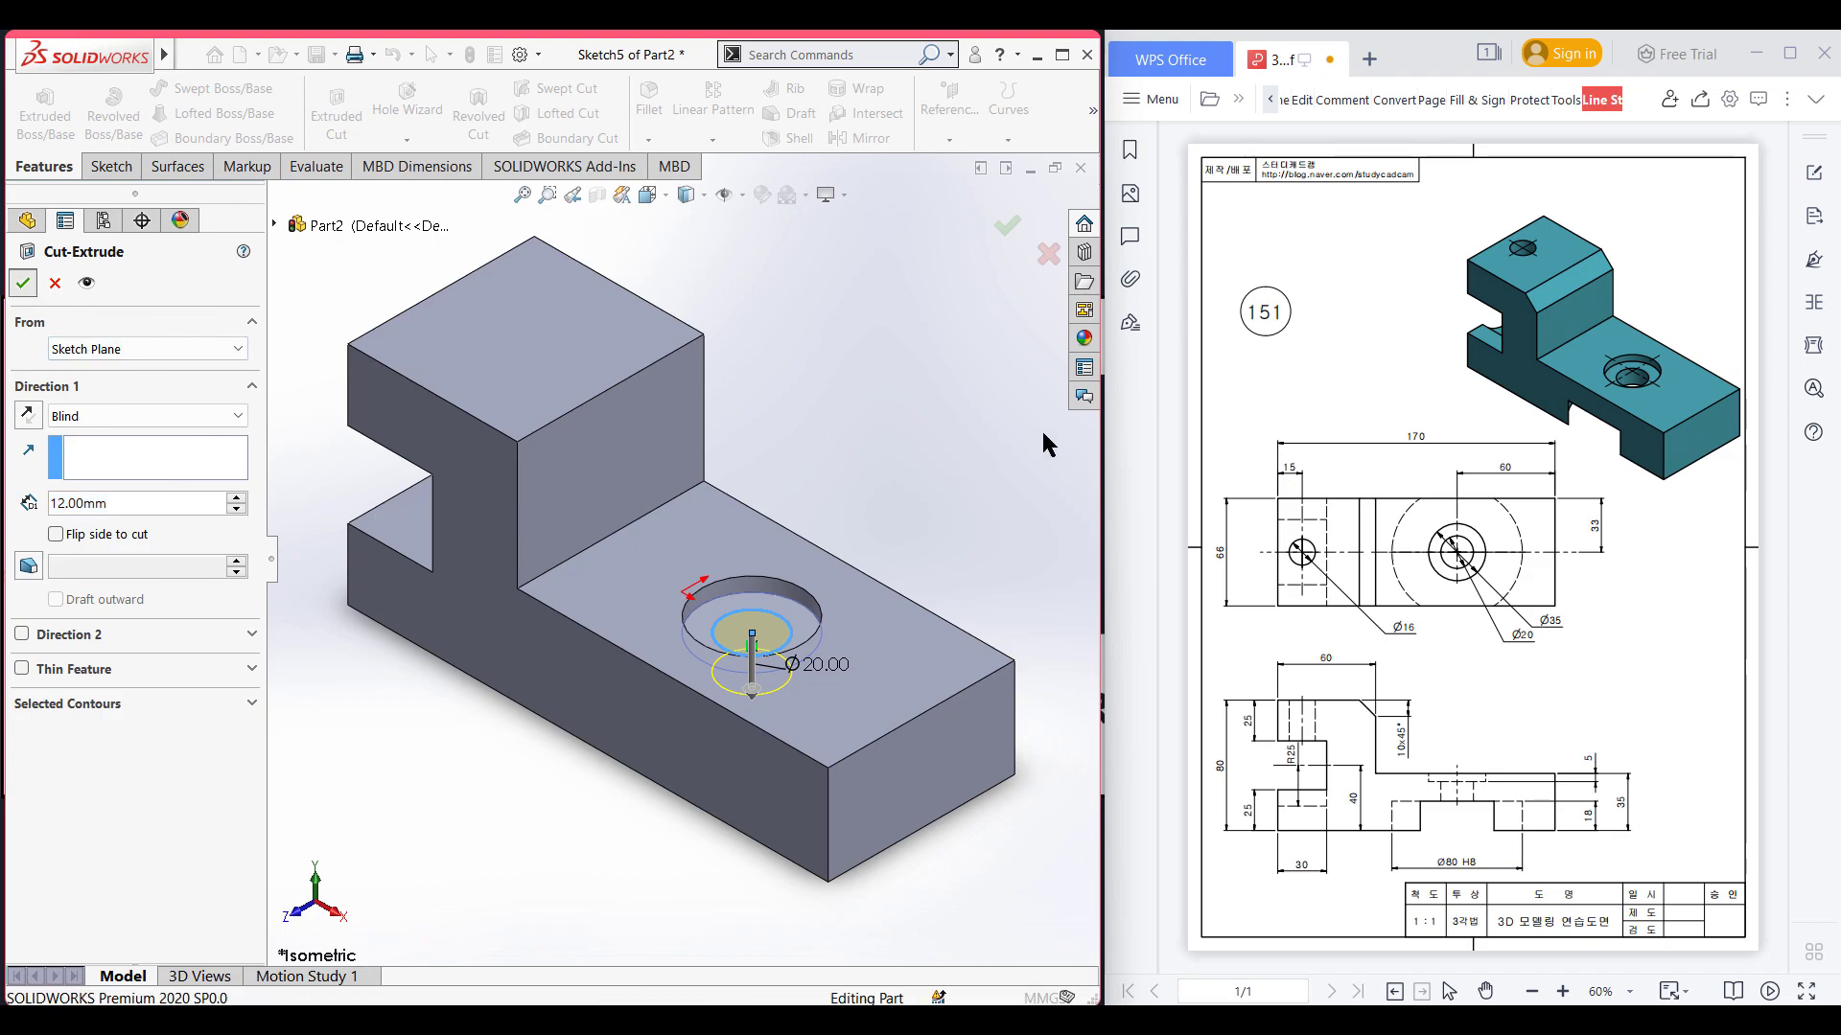
- Sketch an 80 mm diameter circle on the floor of the 20 mm bore, concentric with the bore
{"action": "middle_click_drag", "start_coordinate": [918, 503], "coordinate": [872, 575]}
{"action": "right_click", "coordinate": [746, 661]}
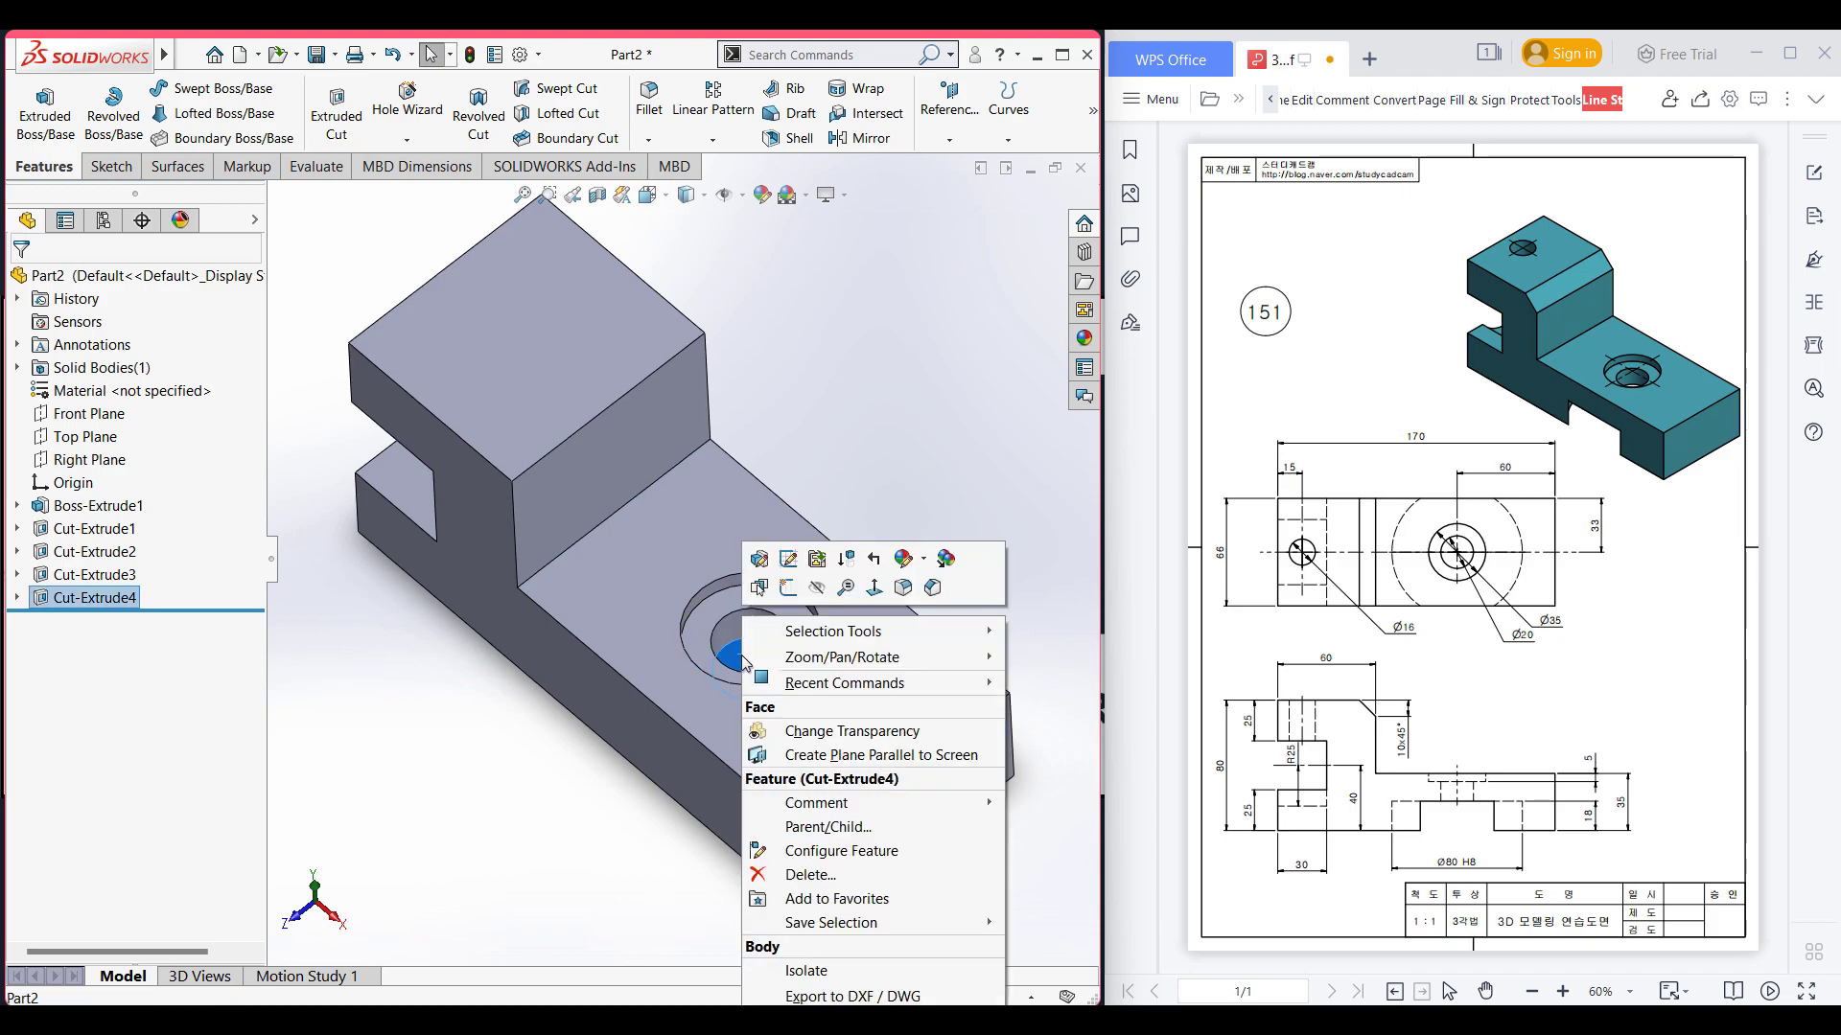
{"action": "left_click", "coordinate": [788, 586]}
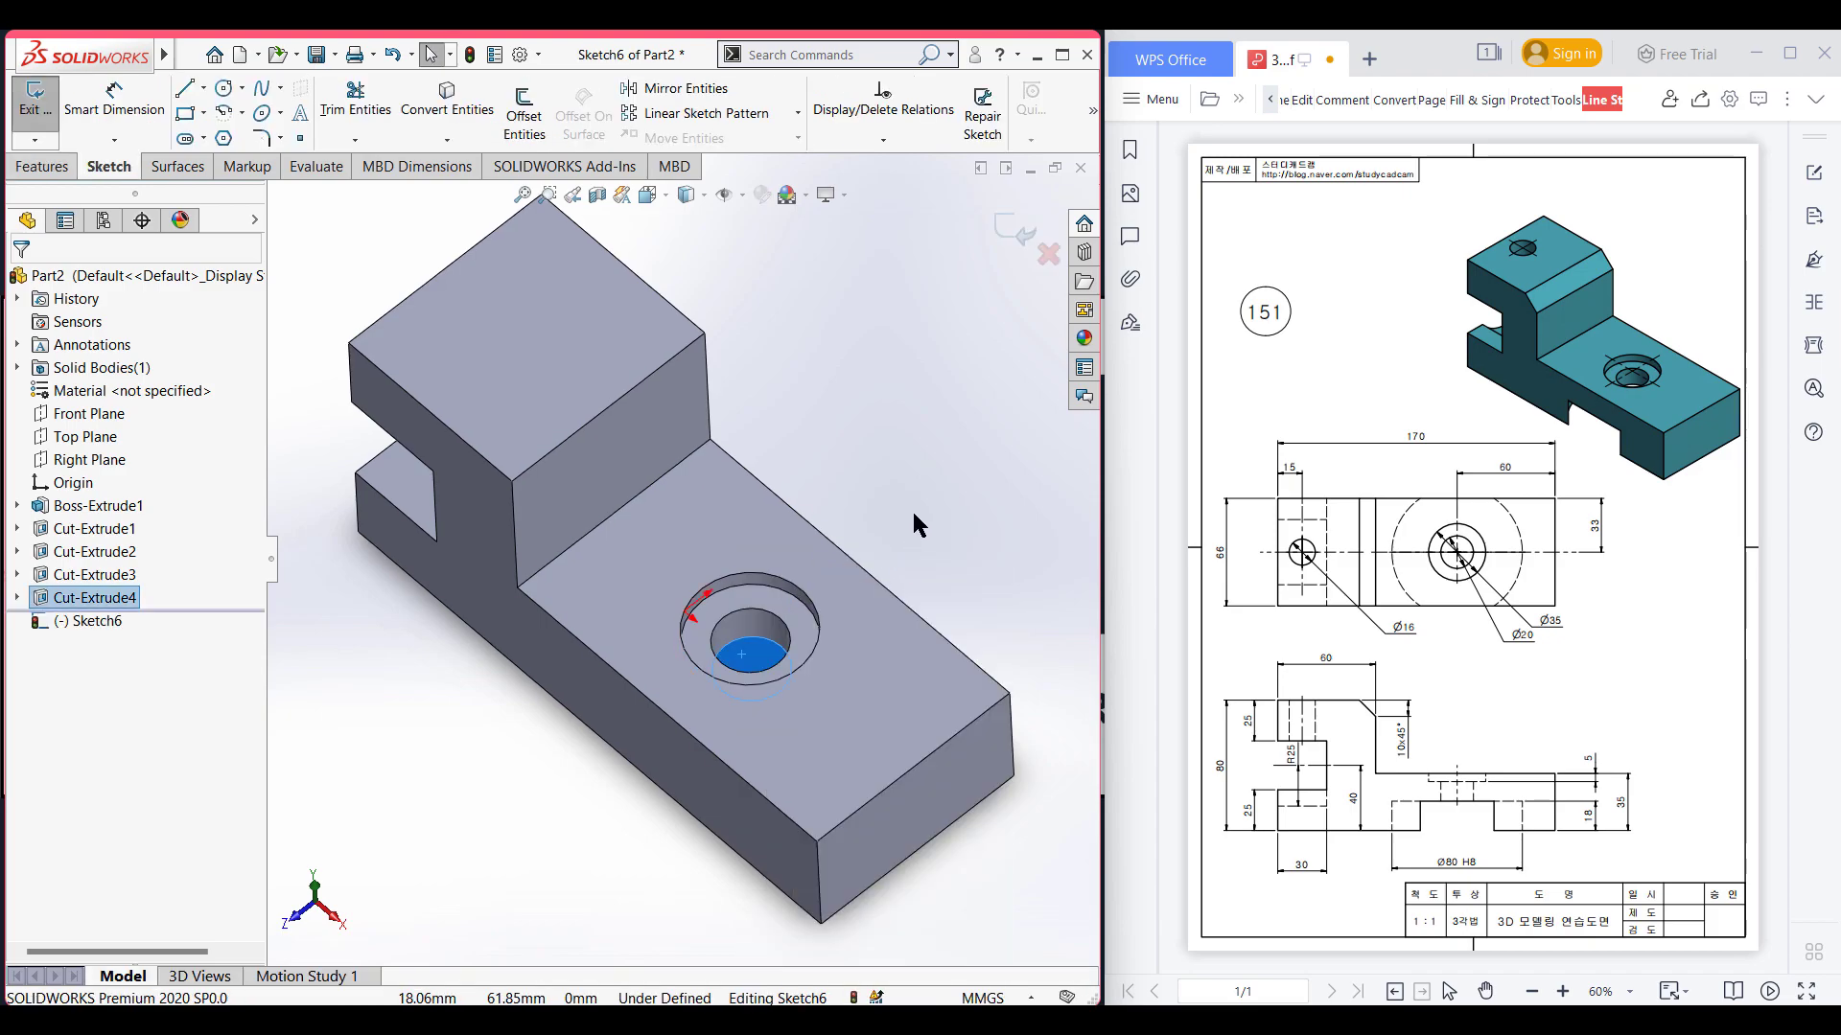
{"action": "key", "text": "ctrl+8"}
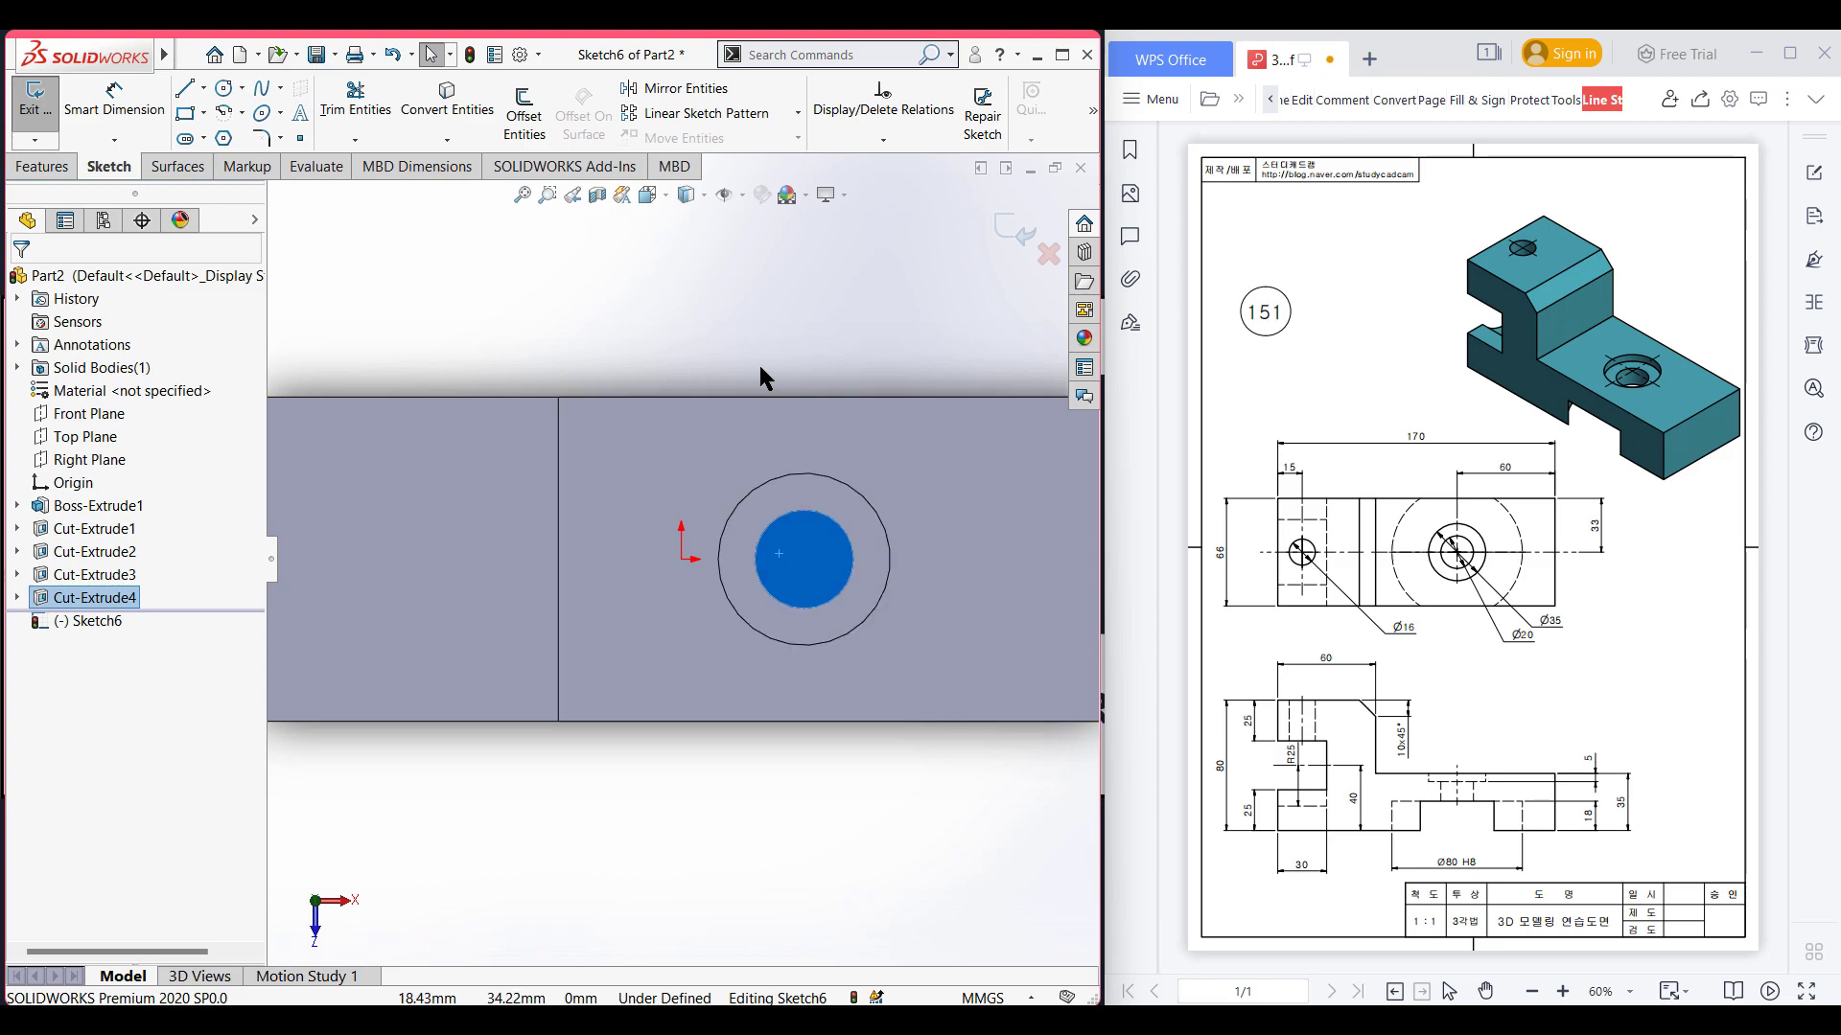
{"action": "left_click", "coordinate": [750, 336]}
{"action": "right_click_drag", "start_coordinate": [750, 336], "coordinate": [878, 334]}
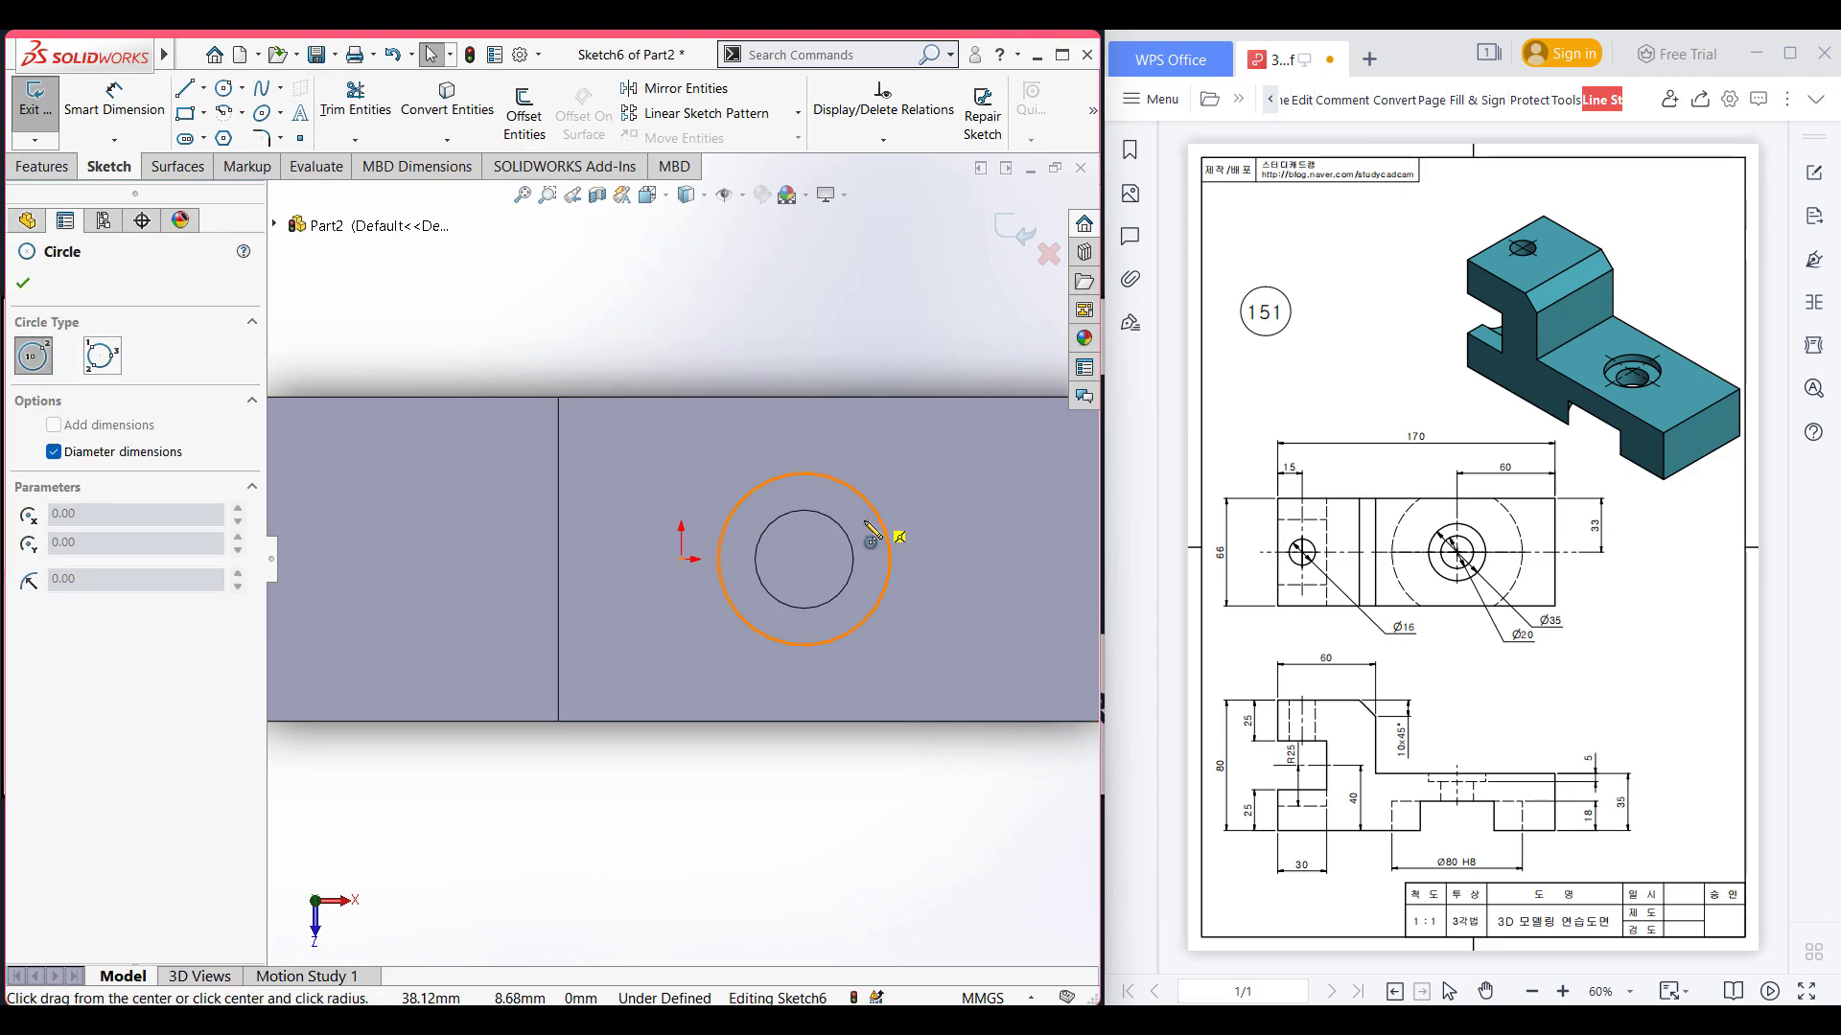
{"action": "left_click", "coordinate": [805, 559]}
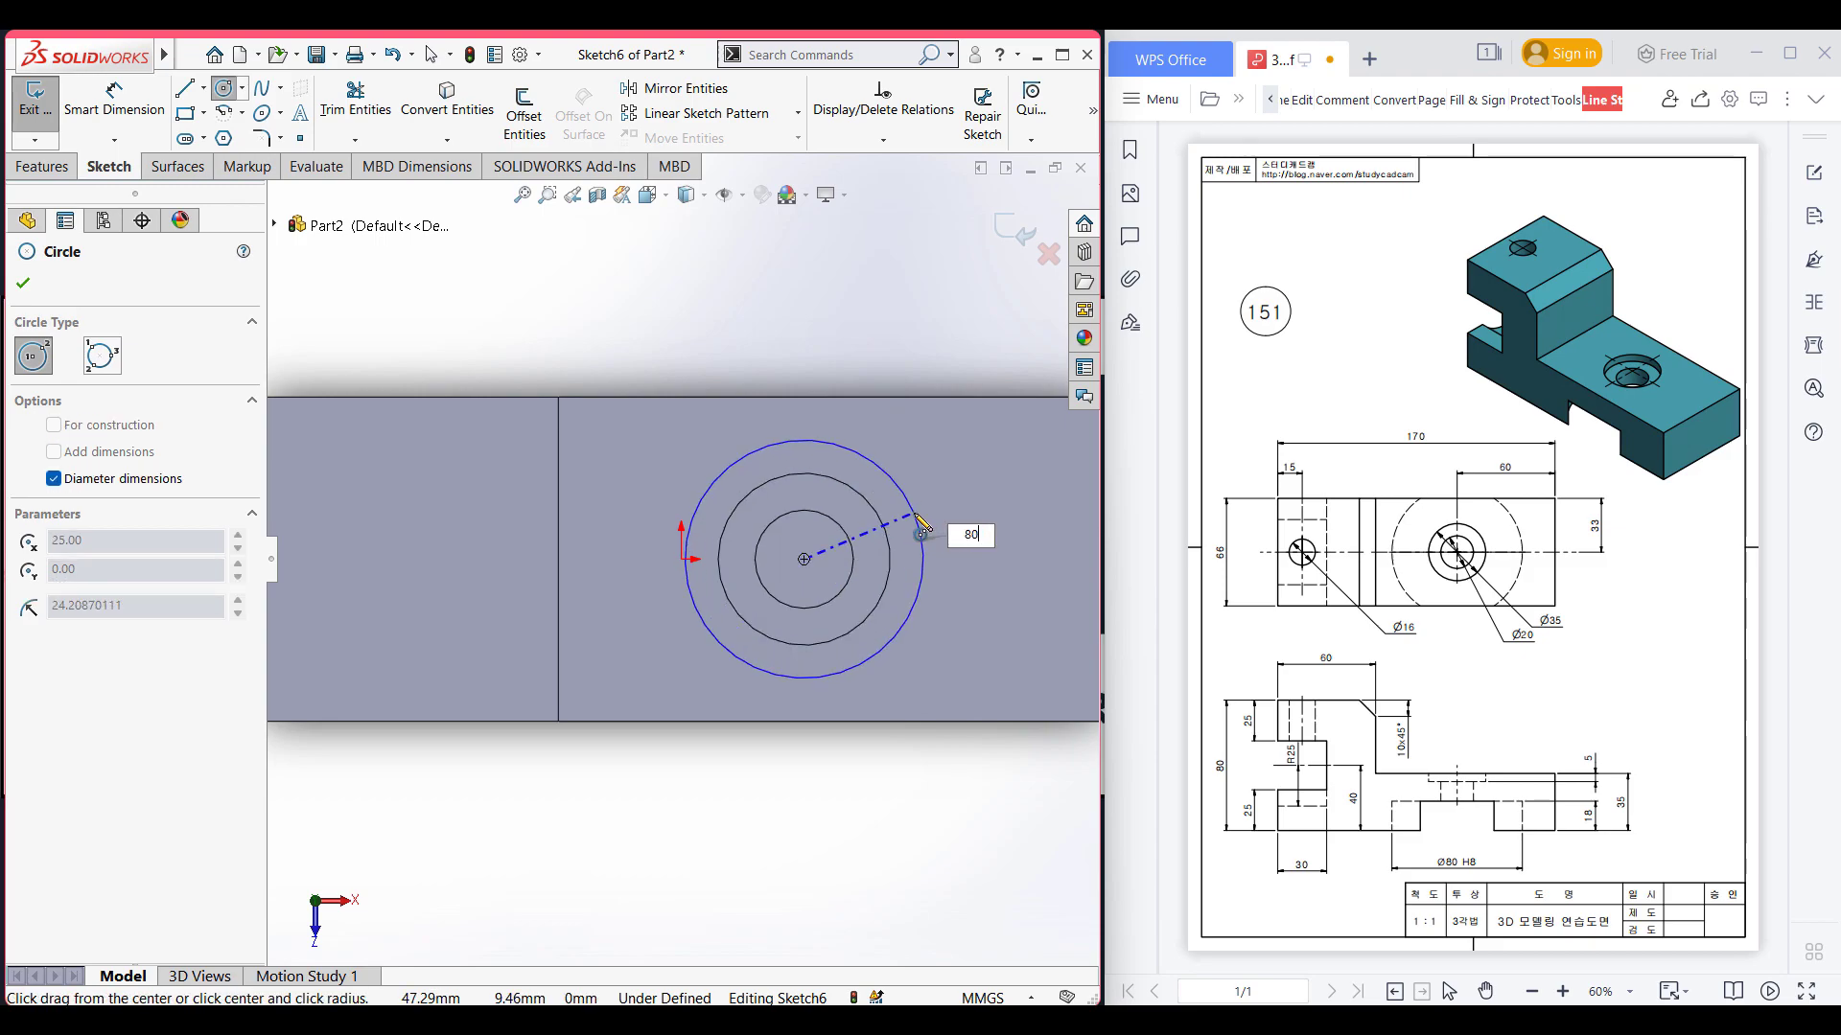
{"action": "type", "text": "80"}
{"action": "key", "text": "Return"}
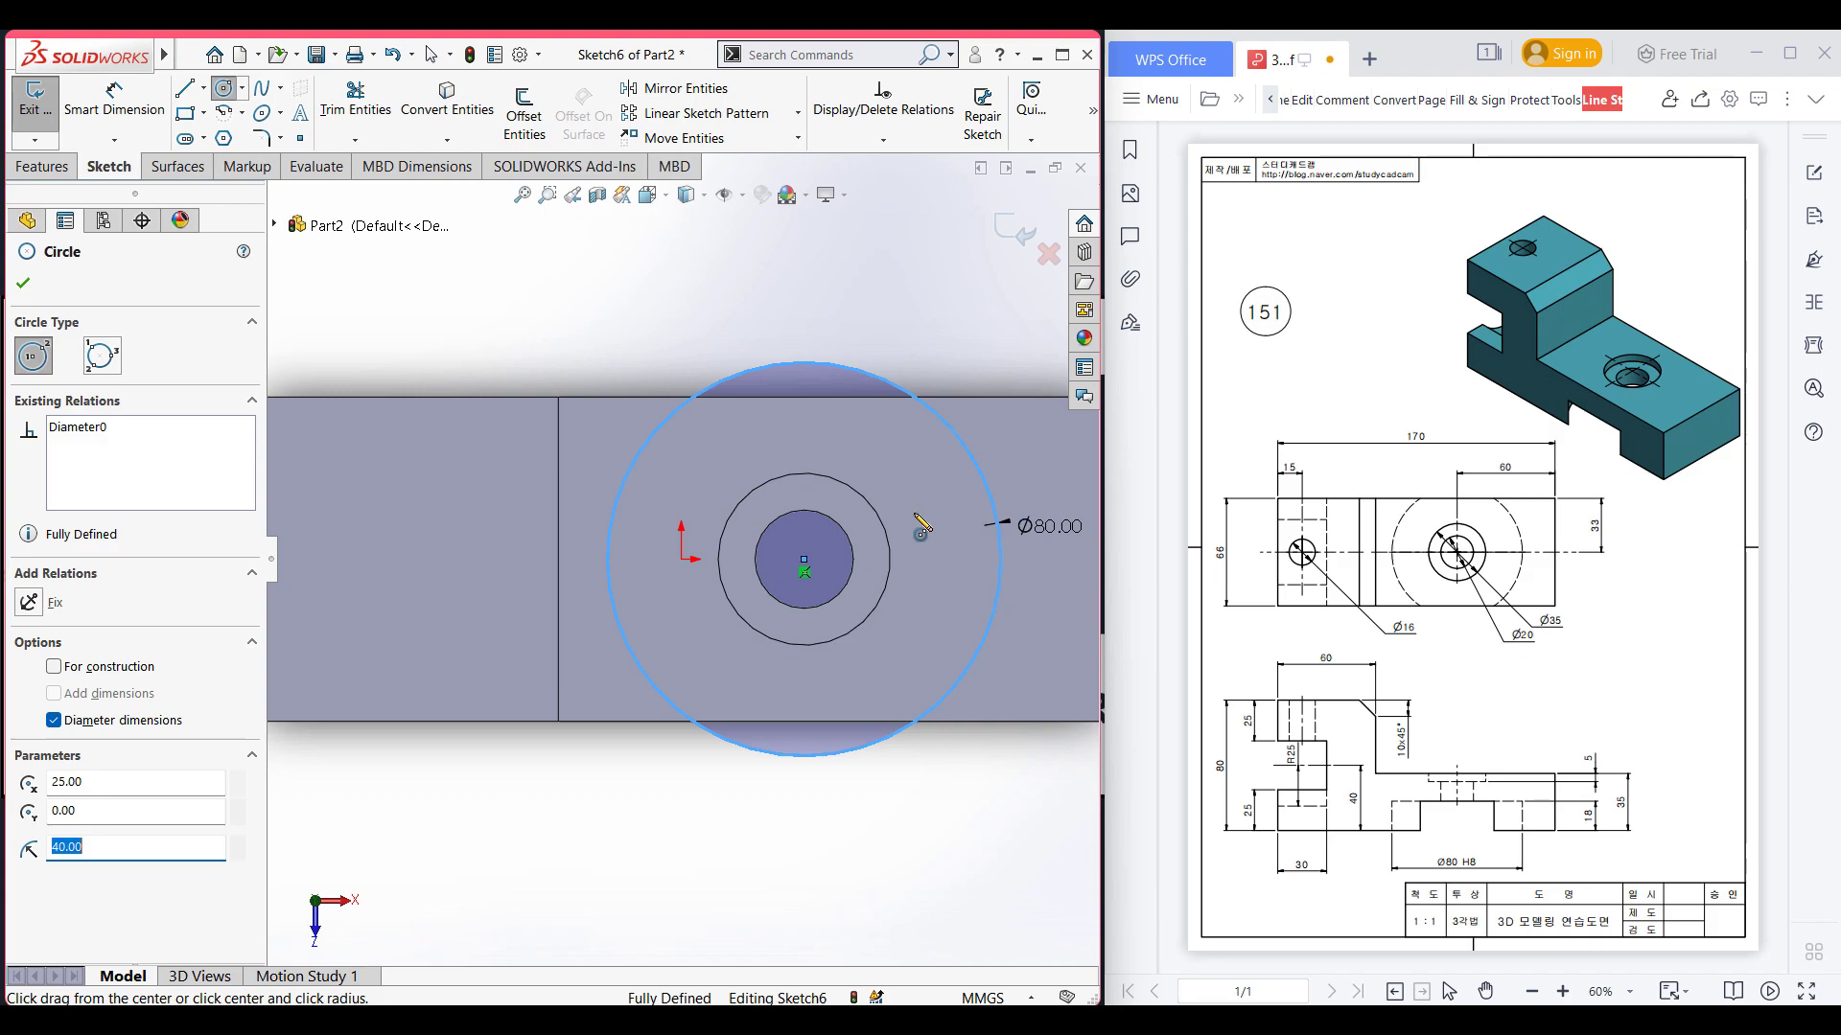
- Cut the 80 mm circle 18 mm deep through the block's underside with a blind Extruded Cut
{"action": "key", "text": "ctrl+7"}
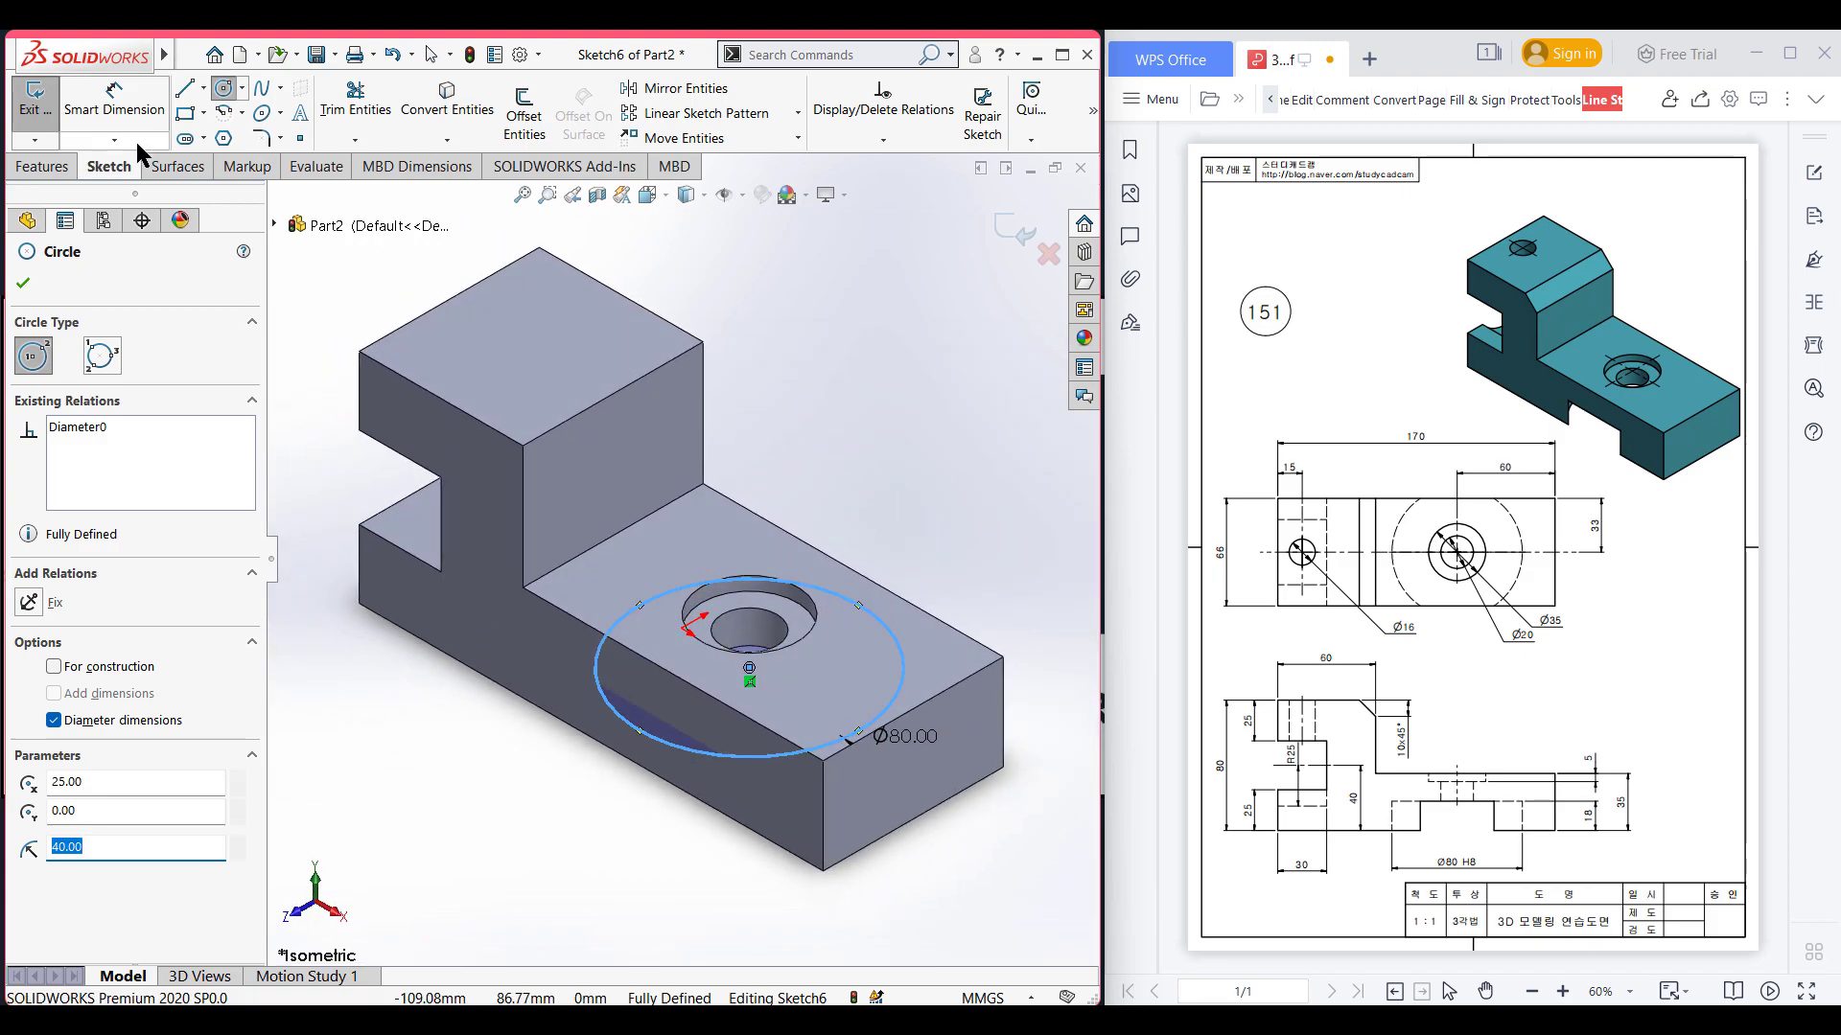
{"action": "left_click", "coordinate": [39, 167]}
{"action": "left_click", "coordinate": [362, 117]}
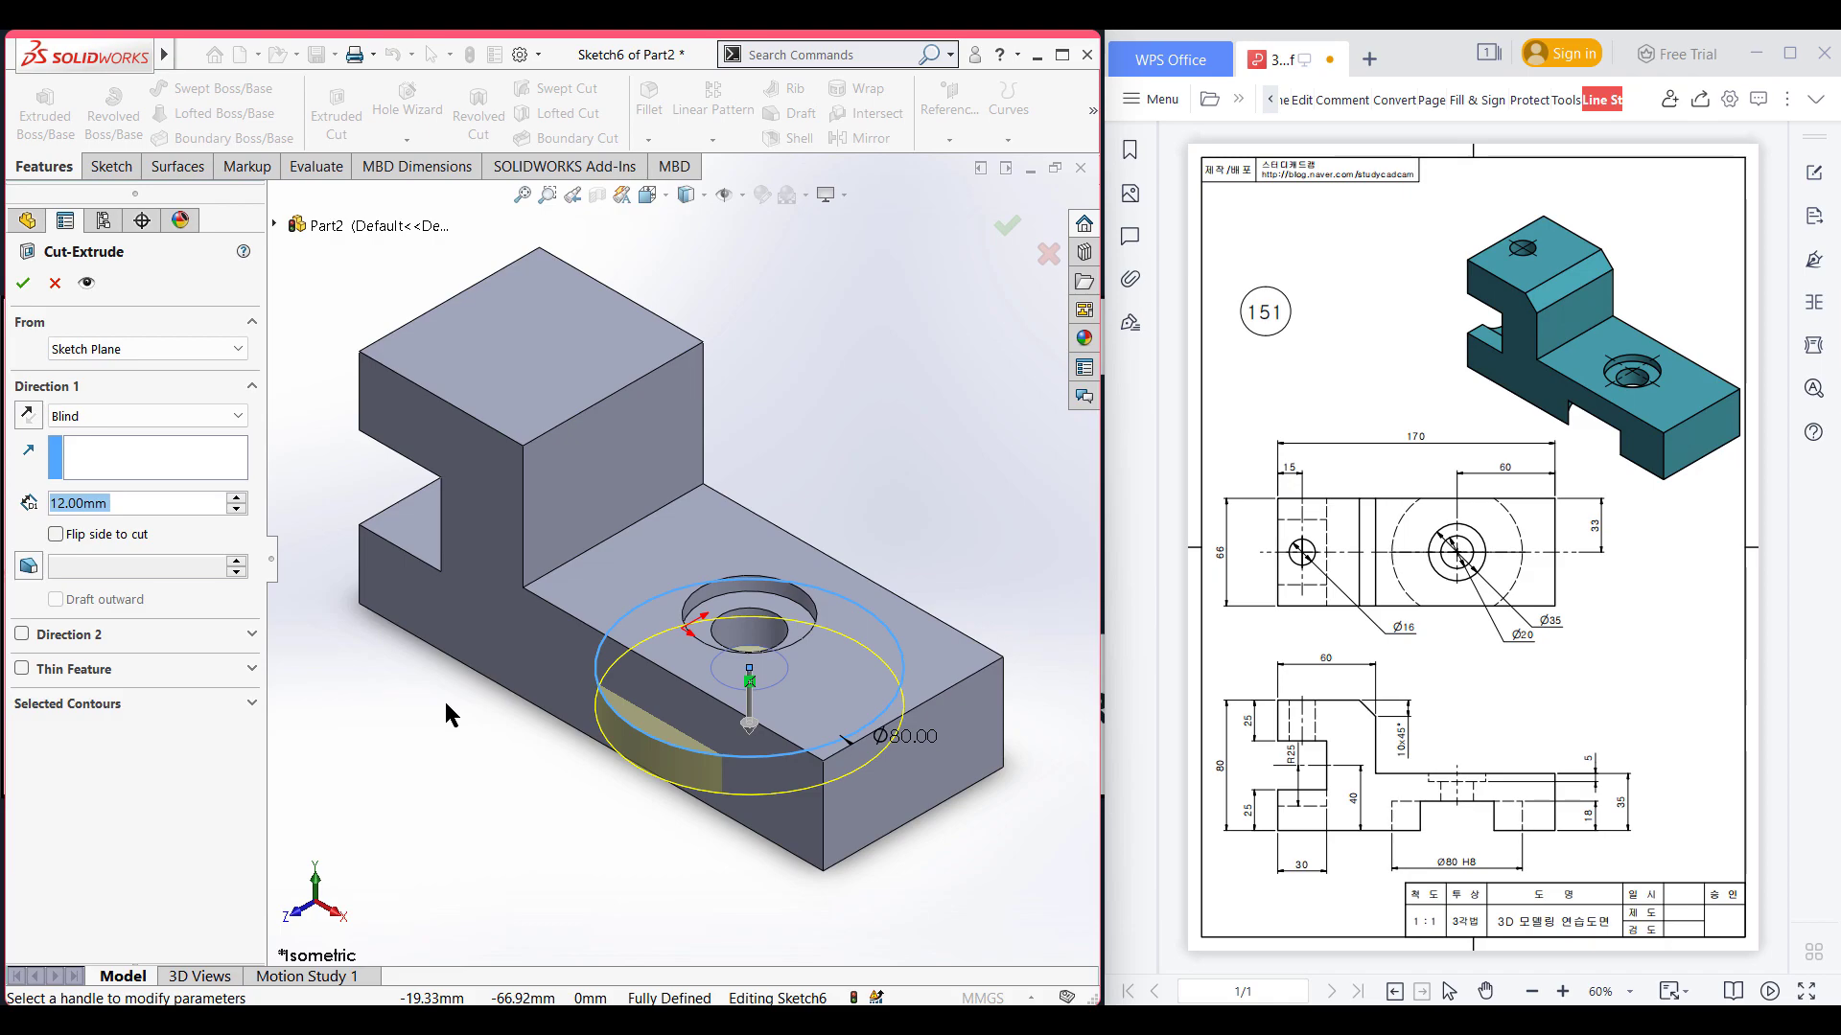
{"action": "type", "text": "18"}
{"action": "key", "text": "Return"}
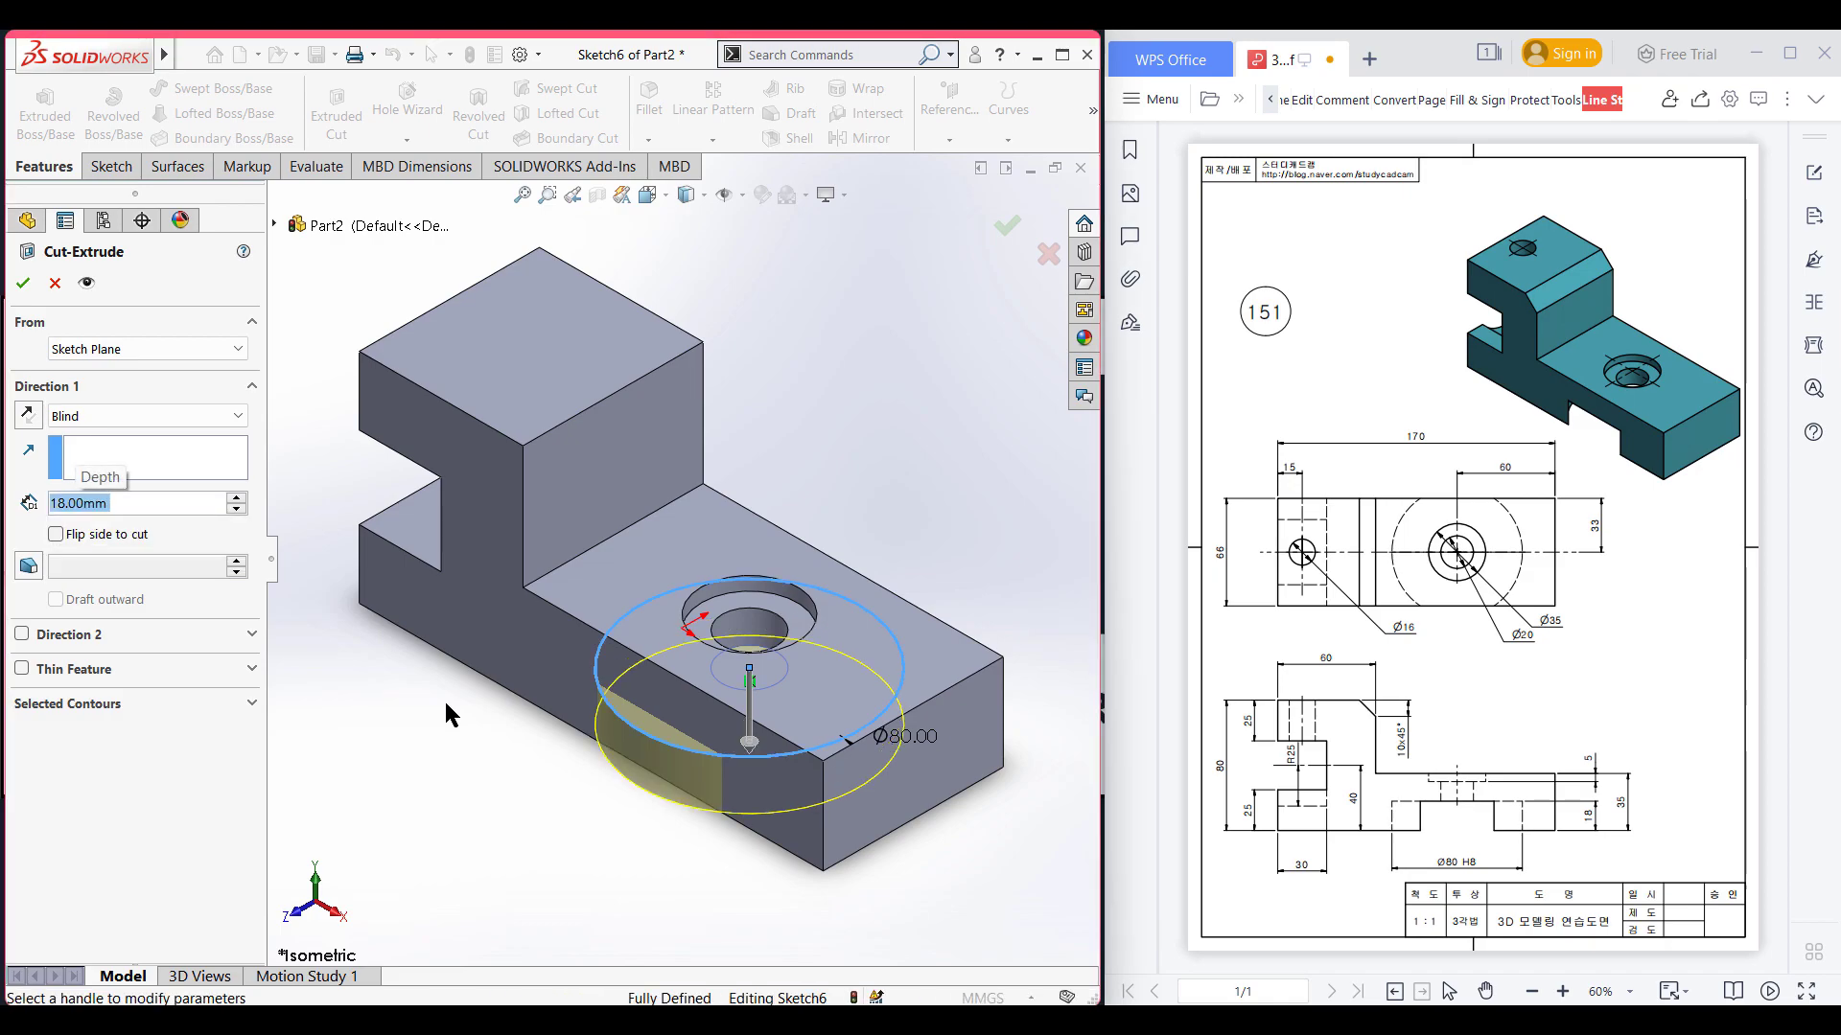
{"action": "key", "text": "Return"}
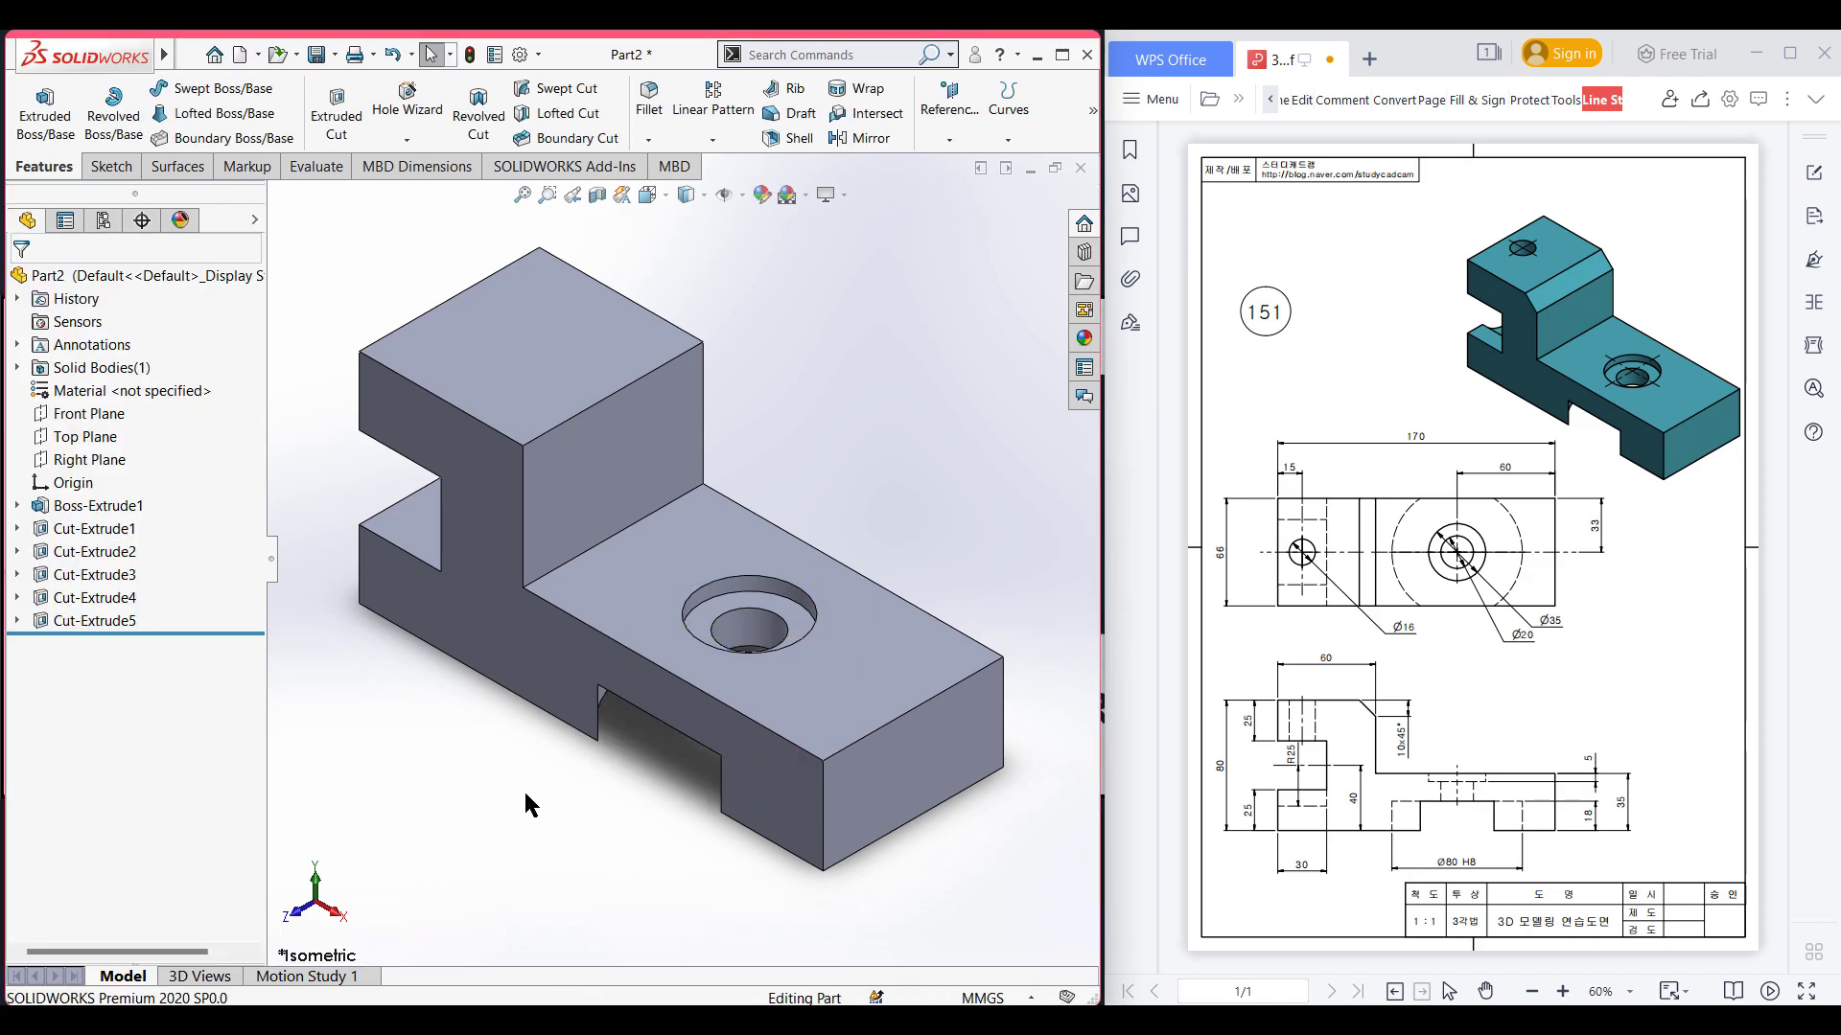
- Examine the R25 recess in the drawing's top and front views, including its outline in the notch and its centre height
{"action": "middle_click_drag", "start_coordinate": [540, 822], "coordinate": [606, 821]}
{"action": "key", "text": "ctrl+7"}
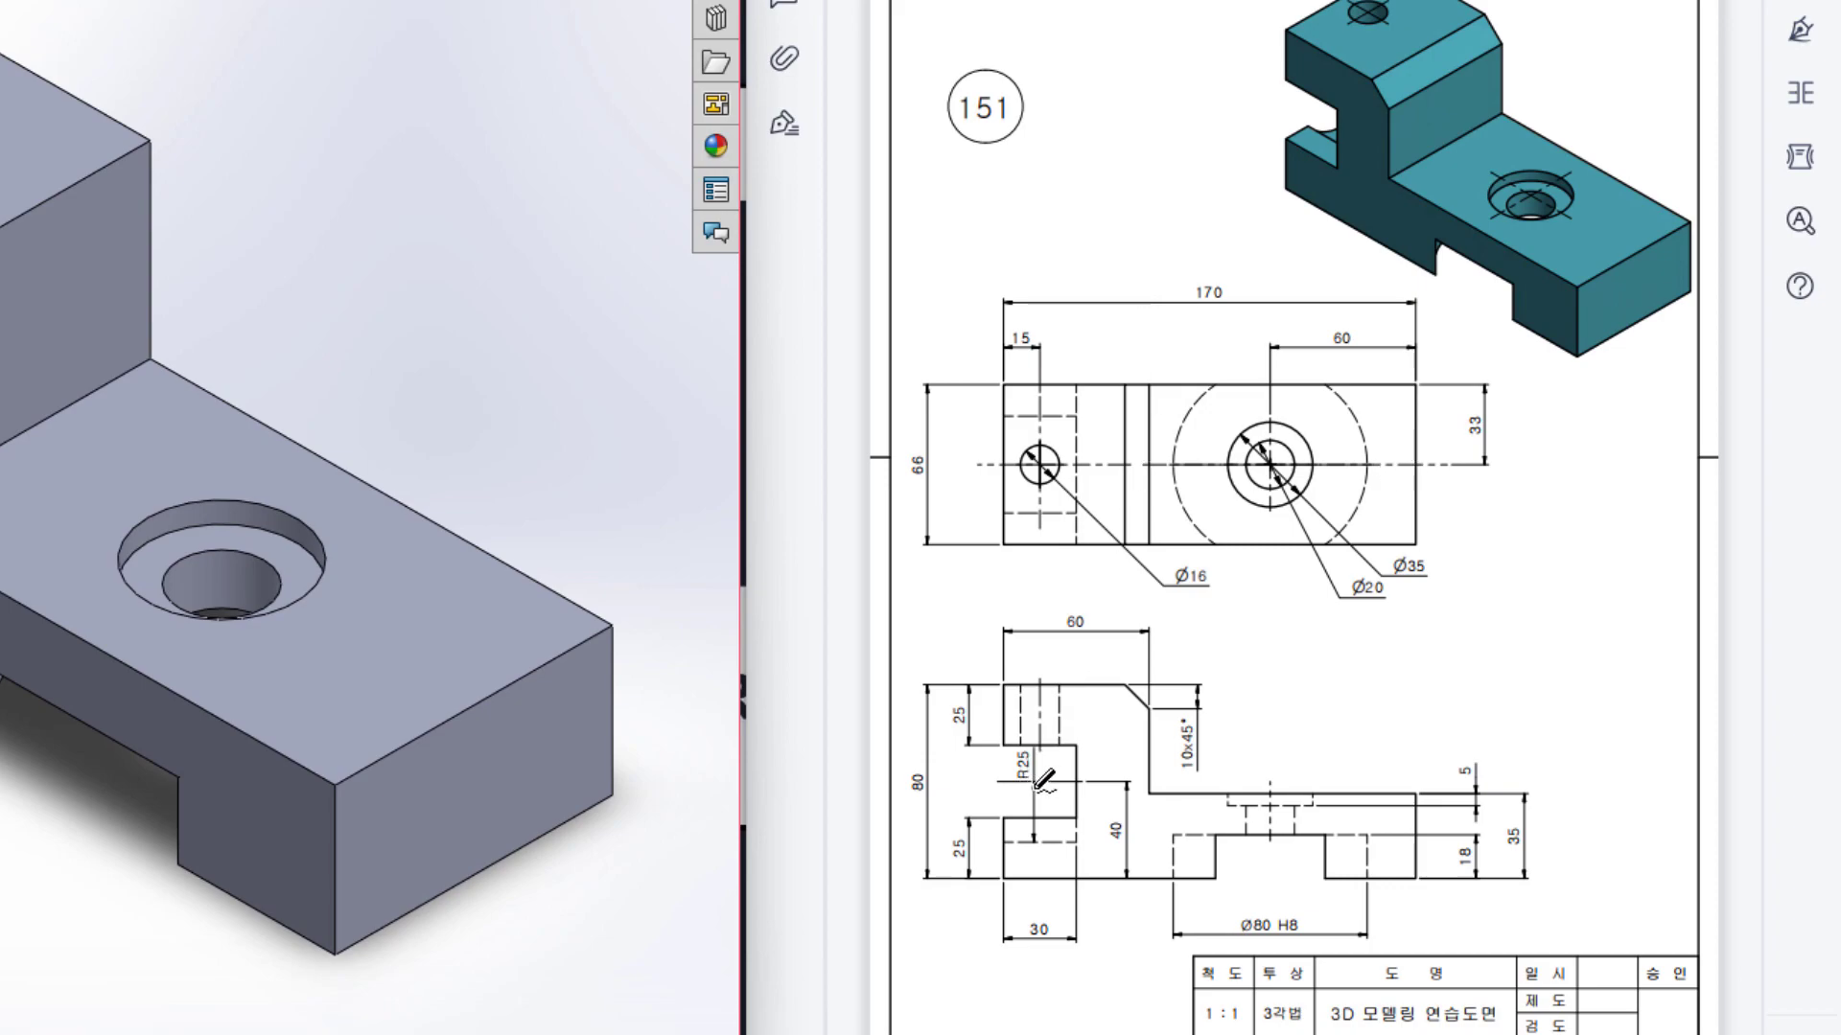
{"action": "left_click_drag", "start_coordinate": [1032, 784], "coordinate": [1035, 821]}
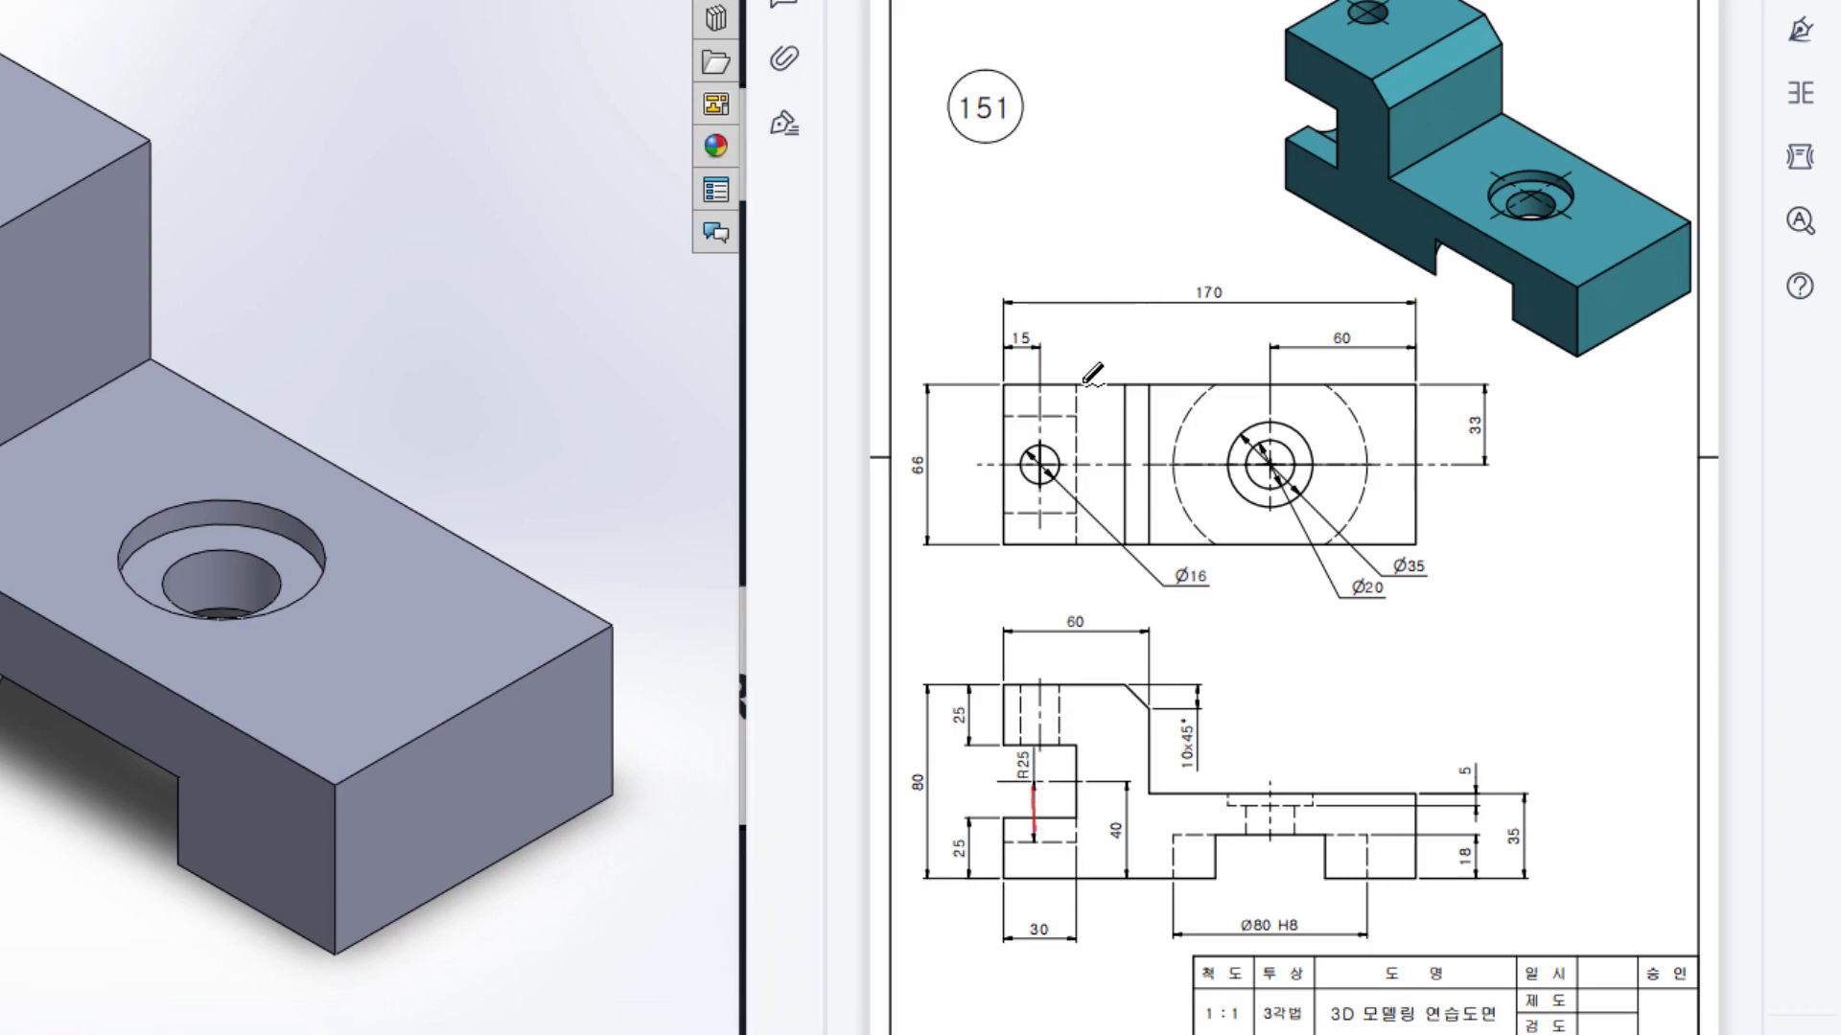
{"action": "mouse_move", "coordinate": [1063, 415]}
{"action": "left_mouse_down"}
{"action": "mouse_move", "coordinate": [1021, 417]}
{"action": "mouse_move", "coordinate": [1000, 479]}
{"action": "mouse_move", "coordinate": [1054, 491]}
{"action": "mouse_move", "coordinate": [1076, 433]}
{"action": "left_mouse_up"}
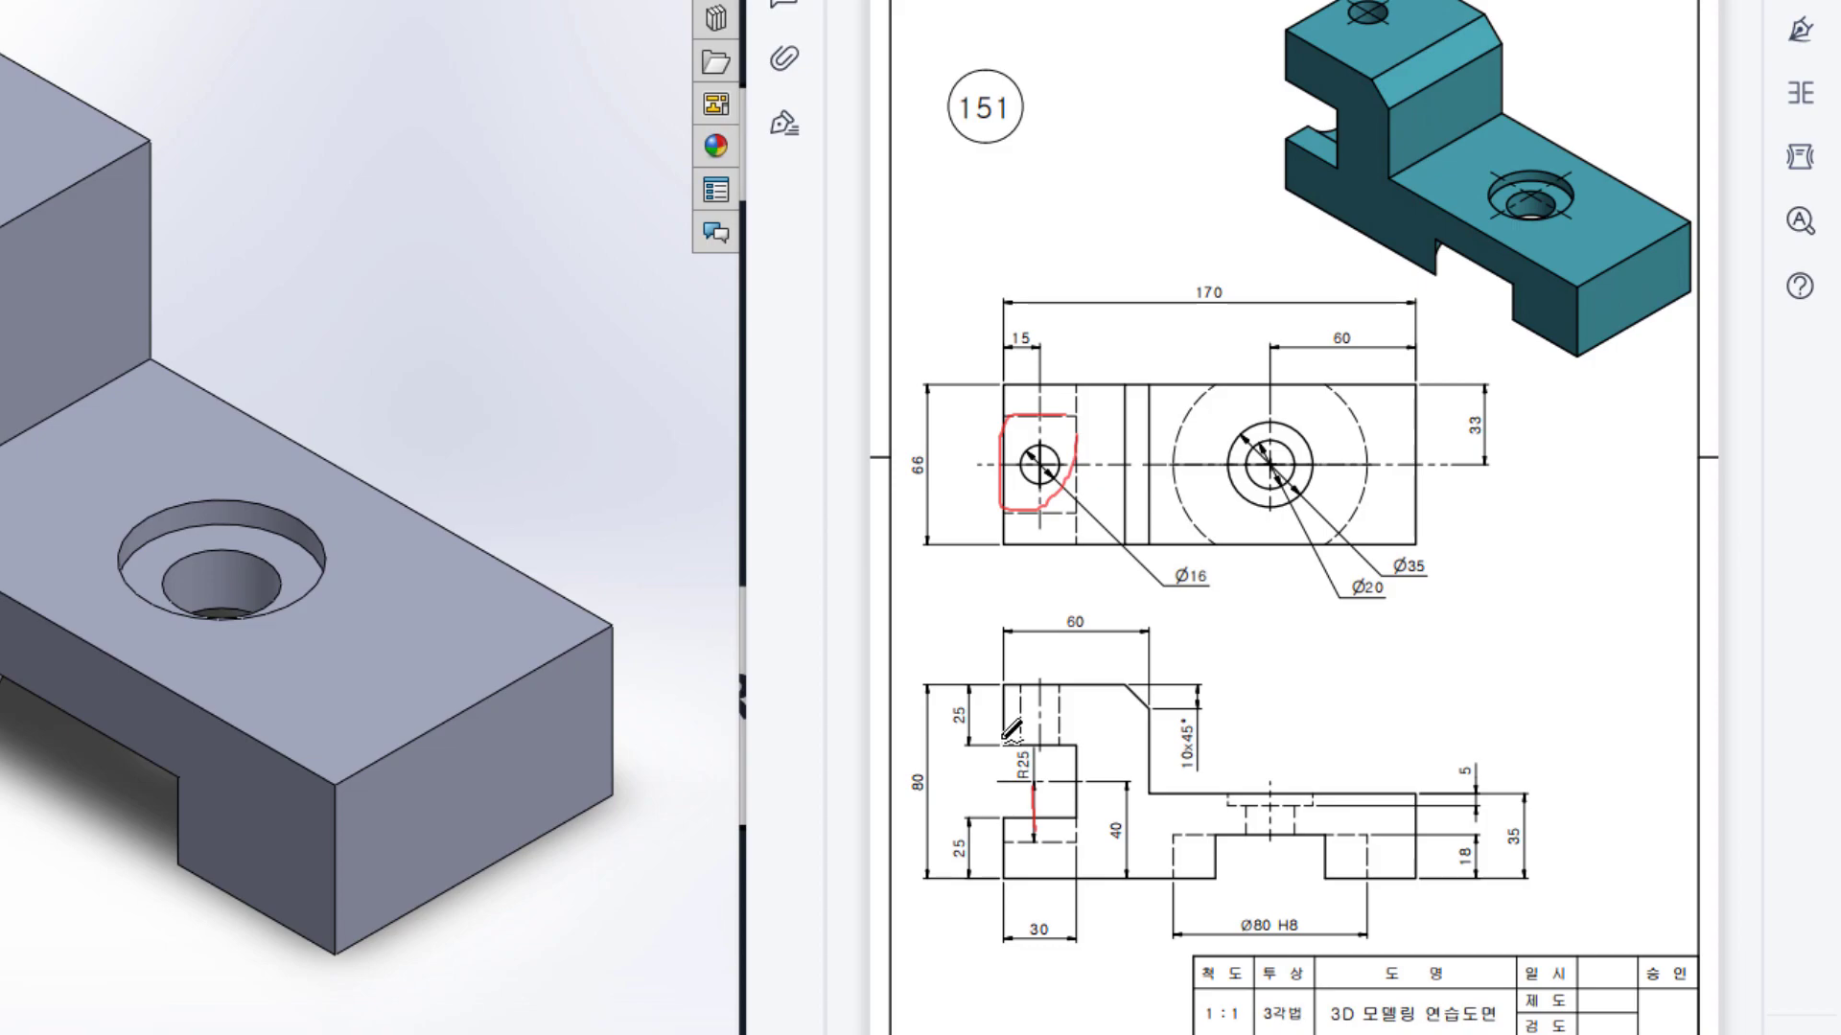
{"action": "mouse_move", "coordinate": [1006, 746]}
{"action": "left_mouse_down"}
{"action": "mouse_move", "coordinate": [1002, 827]}
{"action": "mouse_move", "coordinate": [1031, 844]}
{"action": "mouse_move", "coordinate": [1037, 767]}
{"action": "mouse_move", "coordinate": [1019, 734]}
{"action": "mouse_move", "coordinate": [993, 767]}
{"action": "left_mouse_up"}
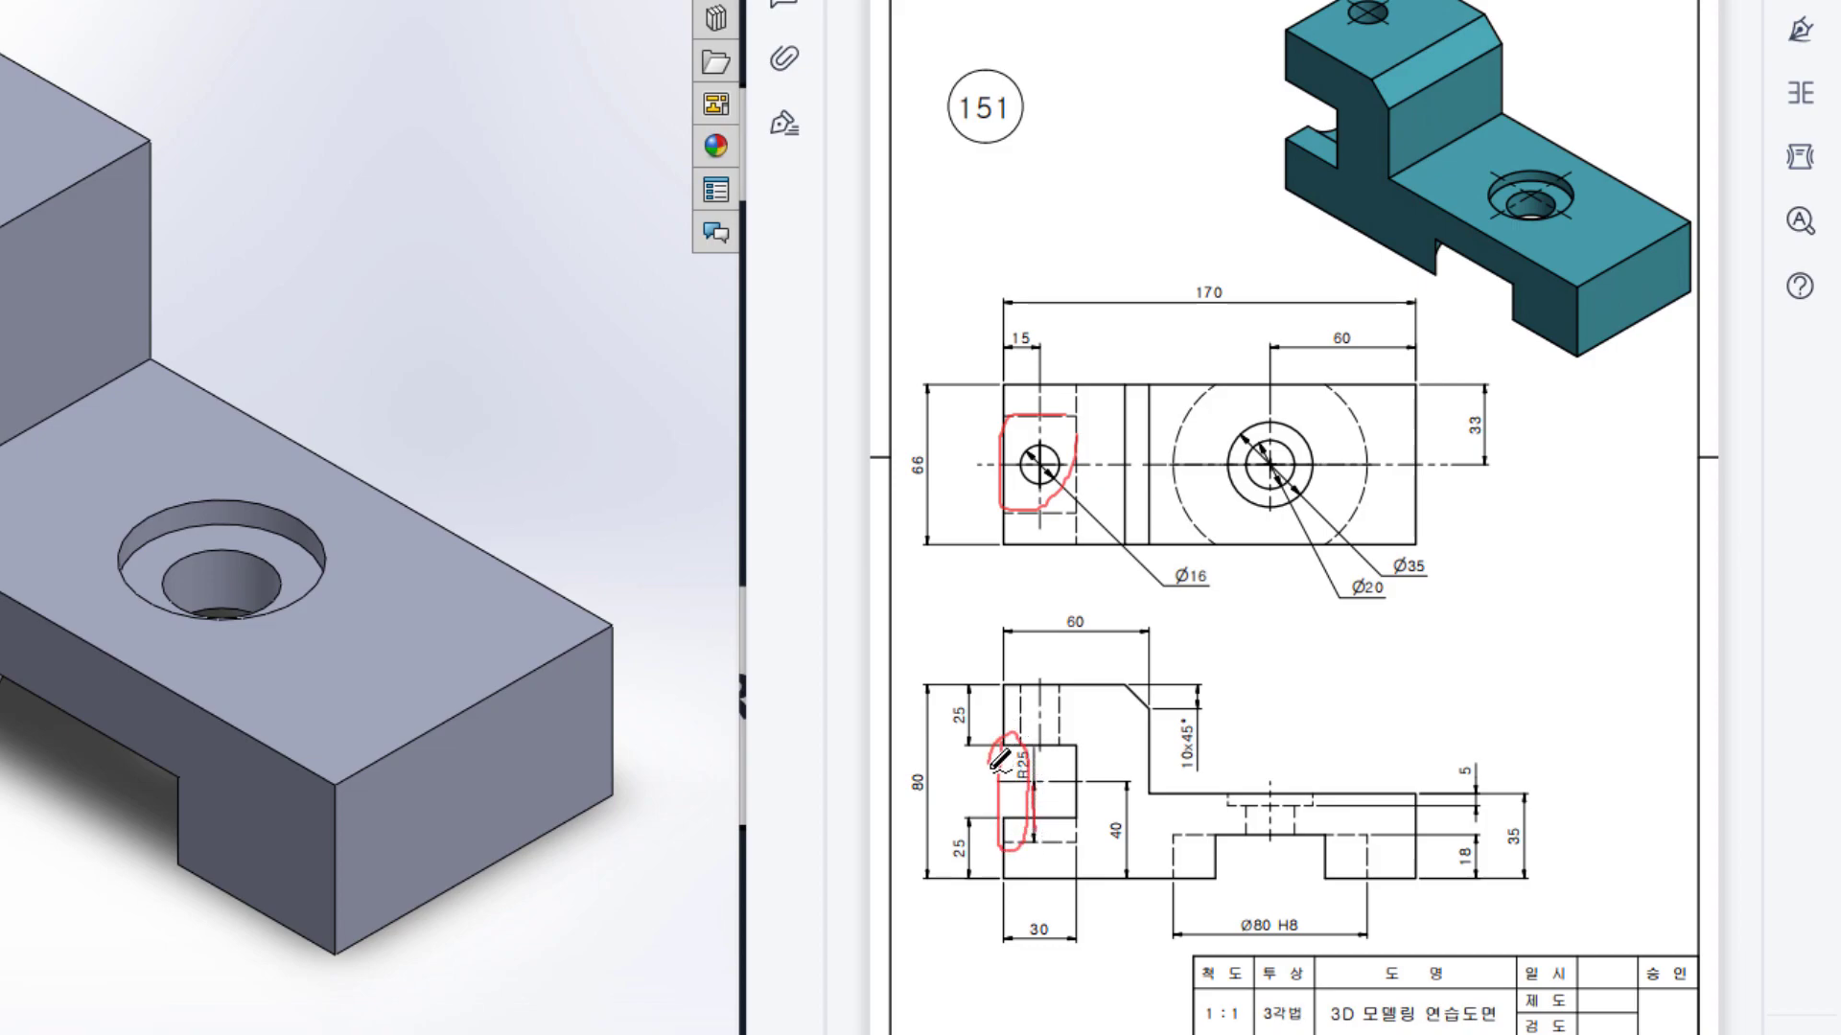
{"action": "key", "text": "ctrl+z"}
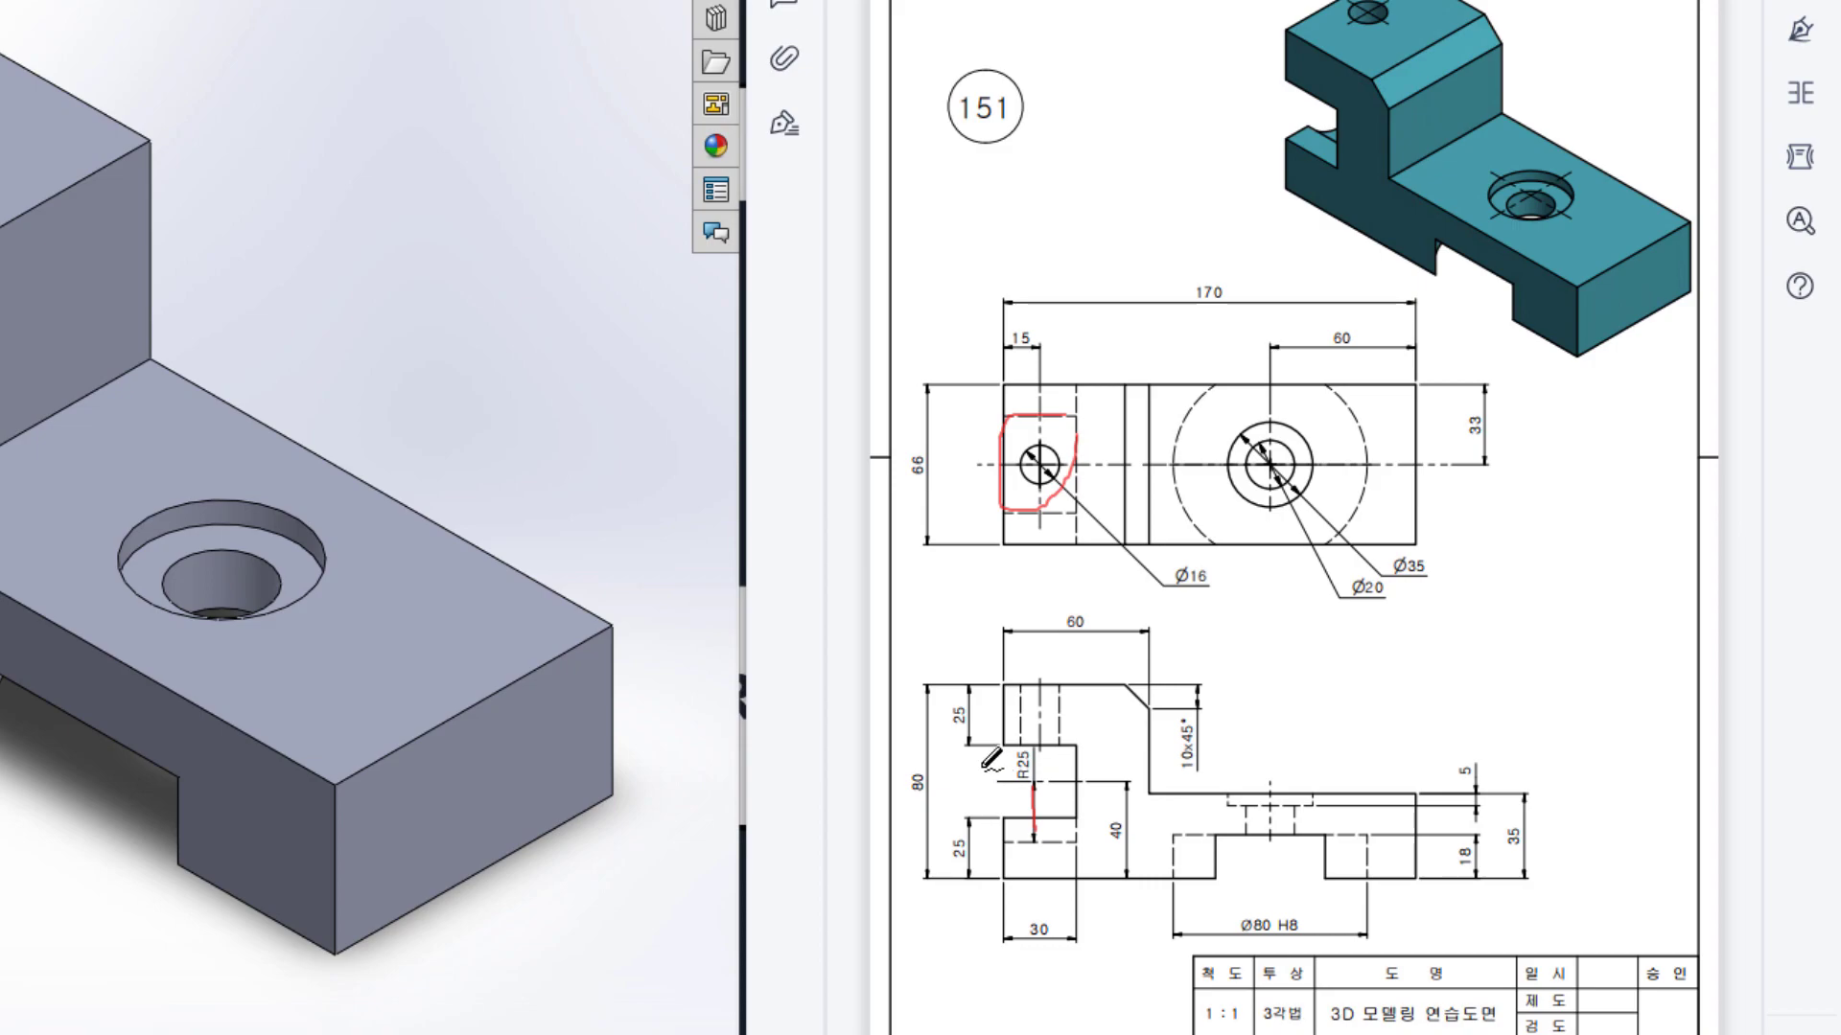
{"action": "mouse_move", "coordinate": [1026, 738]}
{"action": "left_mouse_down"}
{"action": "mouse_move", "coordinate": [997, 772]}
{"action": "mouse_move", "coordinate": [1045, 776]}
{"action": "mouse_move", "coordinate": [1007, 841]}
{"action": "mouse_move", "coordinate": [1085, 842]}
{"action": "mouse_move", "coordinate": [1079, 820]}
{"action": "left_mouse_up"}
{"action": "mouse_move", "coordinate": [983, 789]}
{"action": "left_mouse_down"}
{"action": "mouse_move", "coordinate": [1105, 788]}
{"action": "mouse_move", "coordinate": [1128, 827]}
{"action": "mouse_move", "coordinate": [1112, 842]}
{"action": "mouse_move", "coordinate": [1150, 874]}
{"action": "left_mouse_up"}
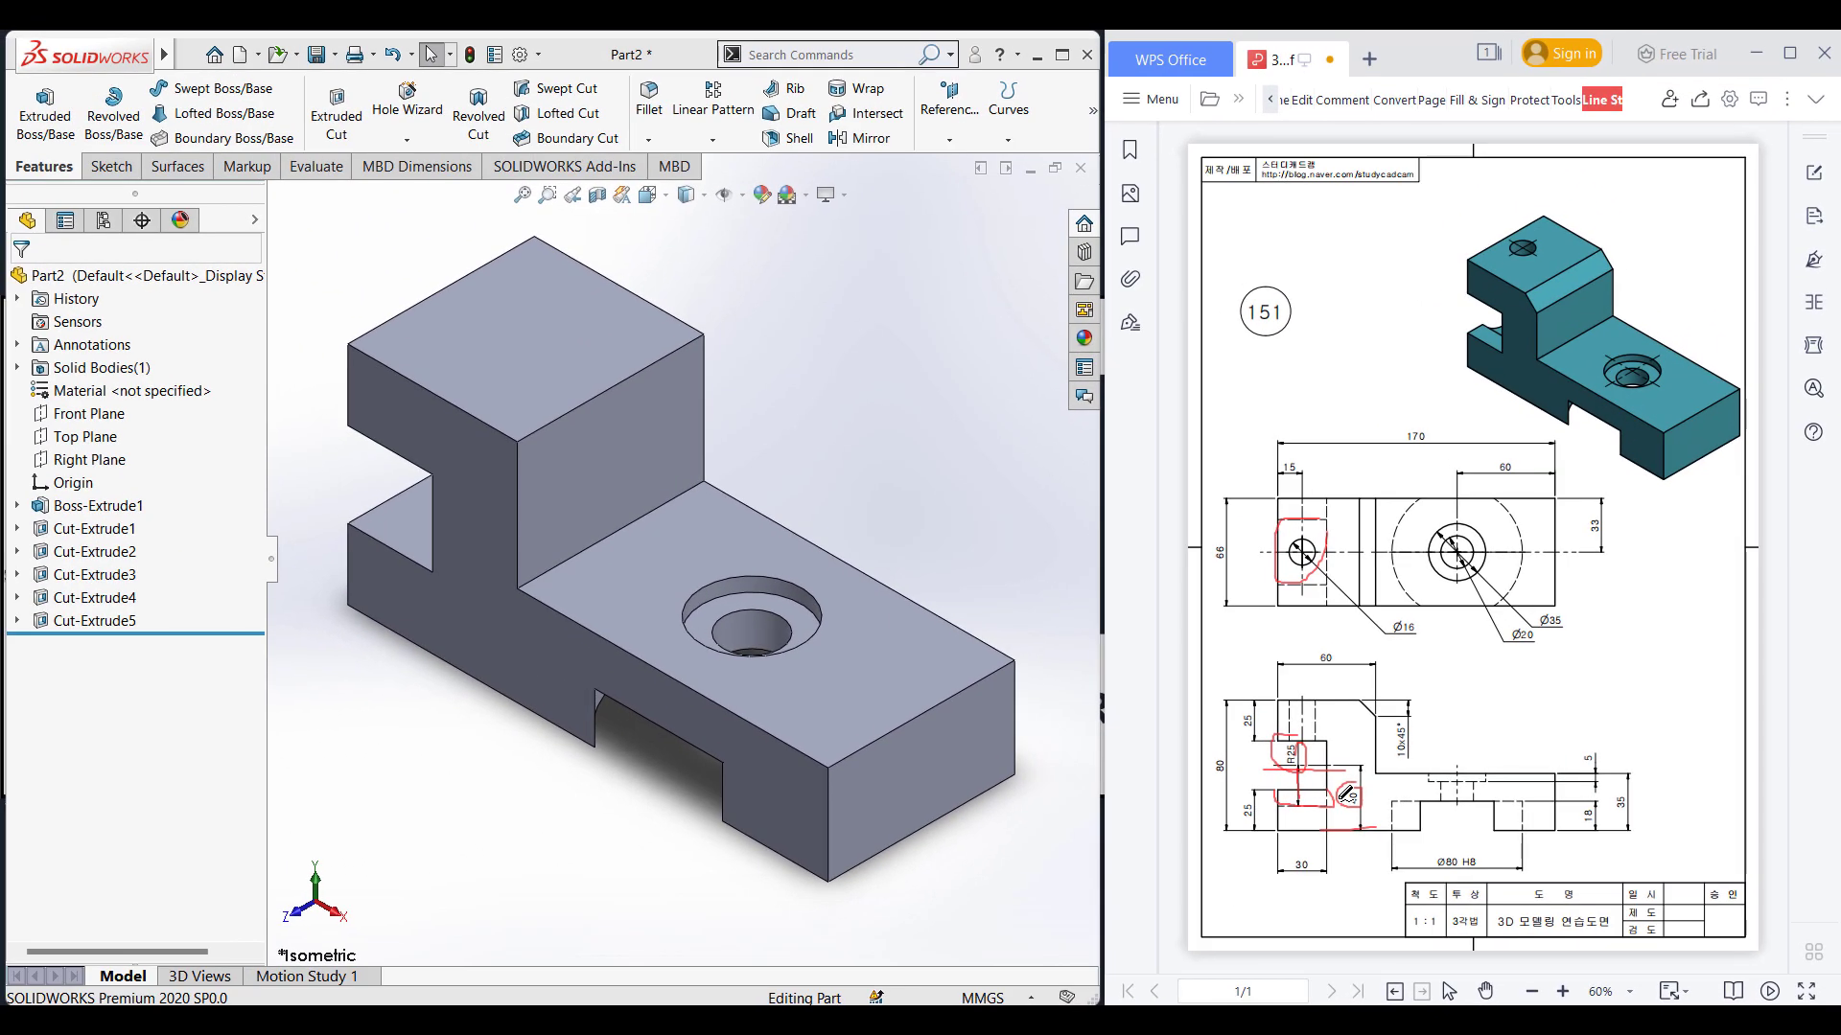
{"action": "key", "text": "ctrl+z"}
{"action": "key", "text": "ctrl+z"}
{"action": "key", "text": "ctrl+z"}
{"action": "key", "text": "ctrl+z"}
{"action": "key", "text": "ctrl+z"}
{"action": "key", "text": "ctrl+z"}
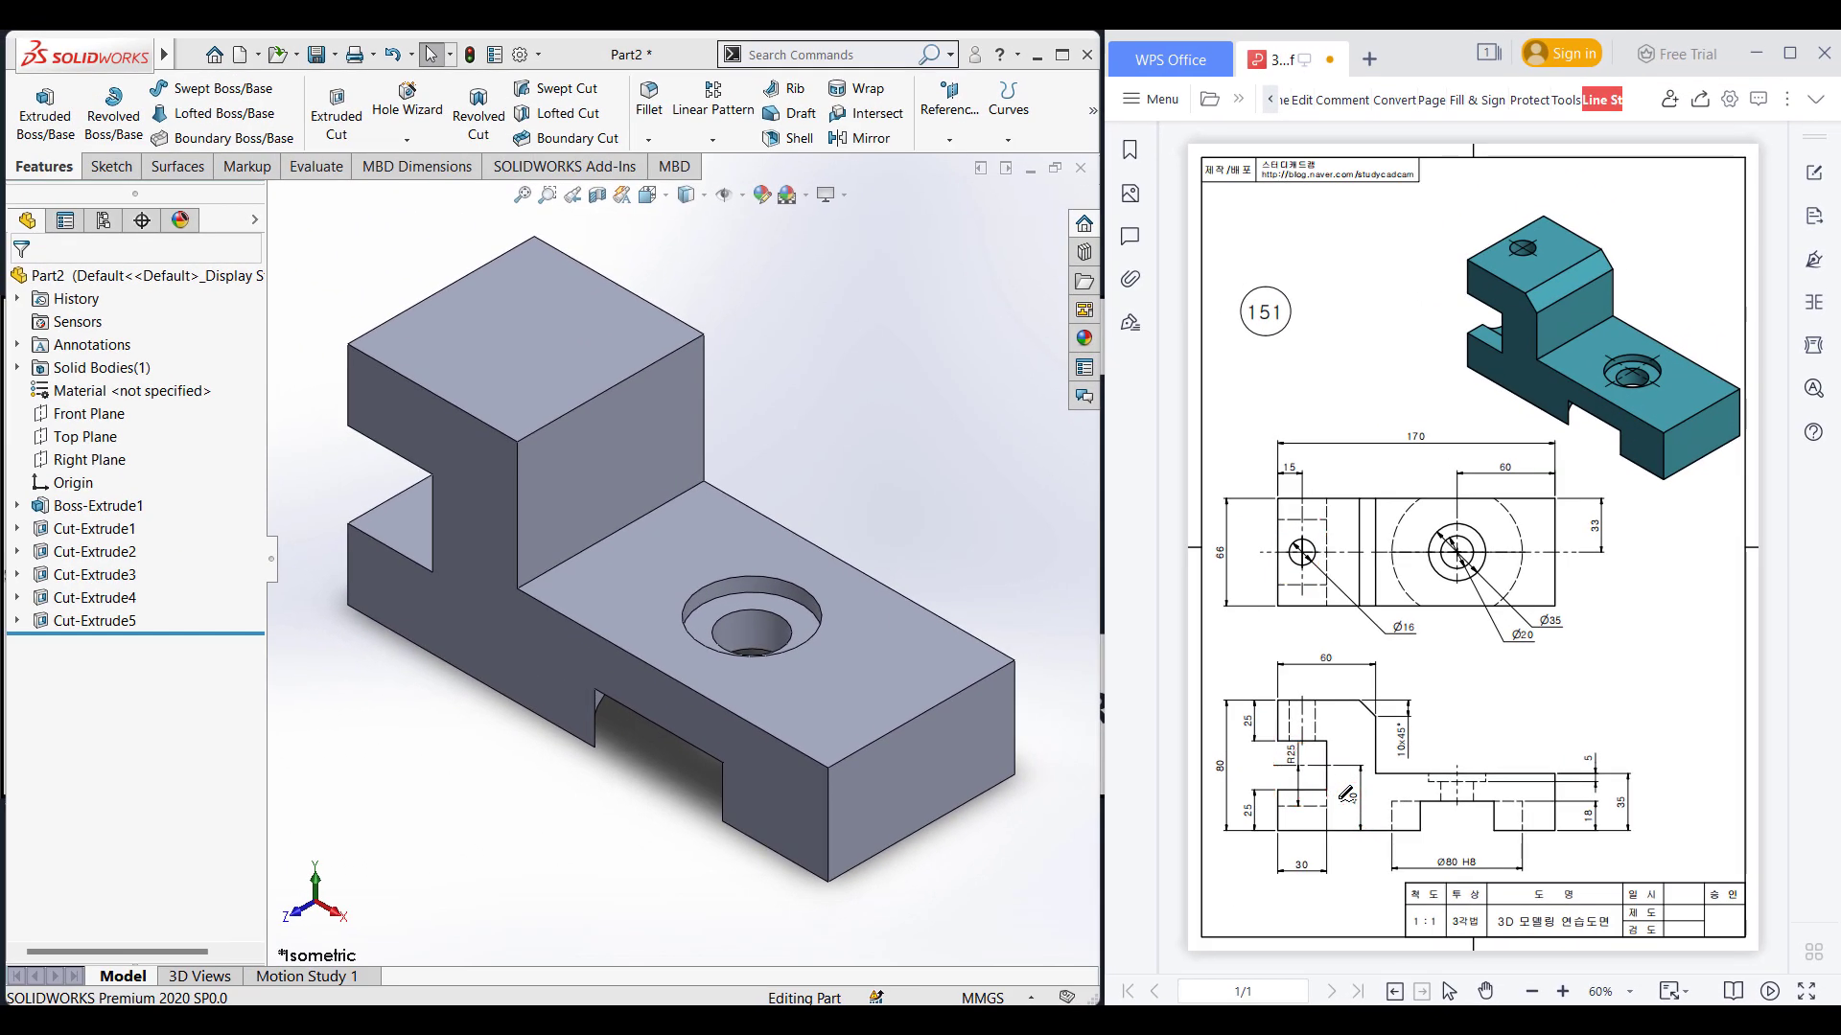
- Sketch a circle with a diameter of 25*2, that is 50 mm, on the end face below the notch, centred vertically above the origin
{"action": "middle_click_drag", "start_coordinate": [880, 354], "coordinate": [456, 568]}
{"action": "left_click", "coordinate": [445, 565]}
{"action": "right_click", "coordinate": [446, 566]}
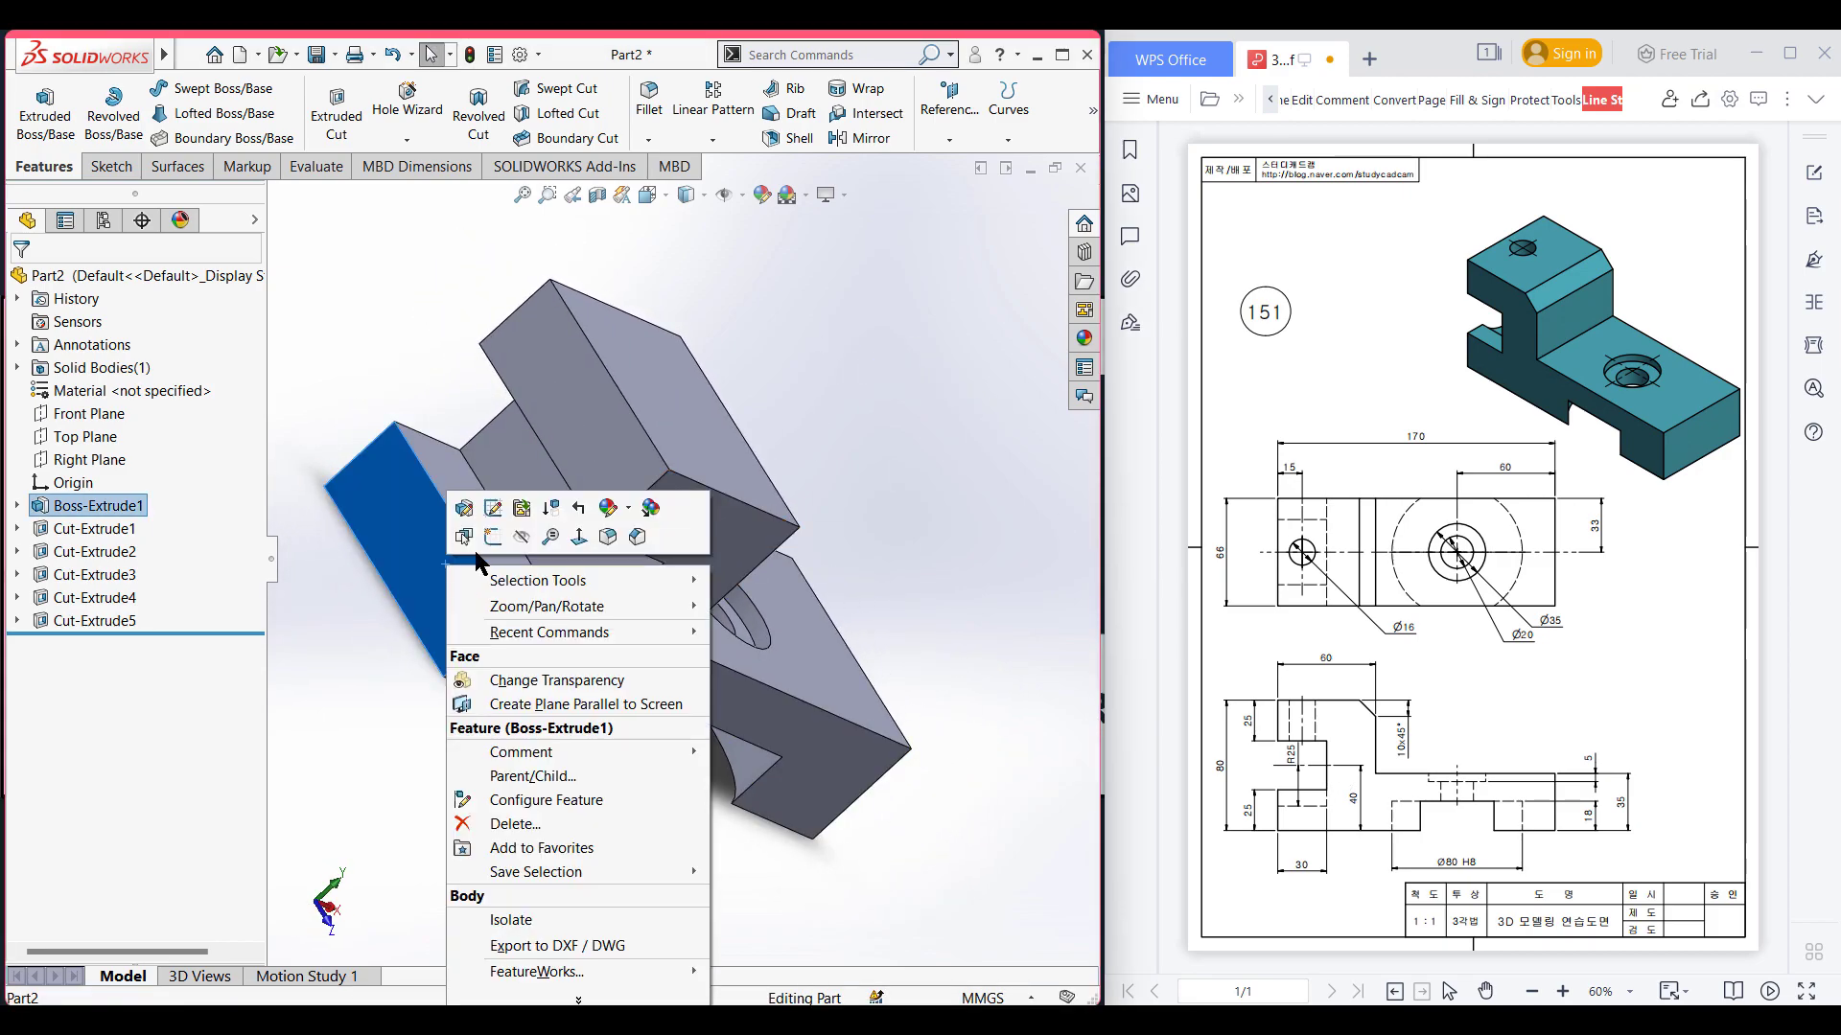
{"action": "left_click", "coordinate": [500, 537]}
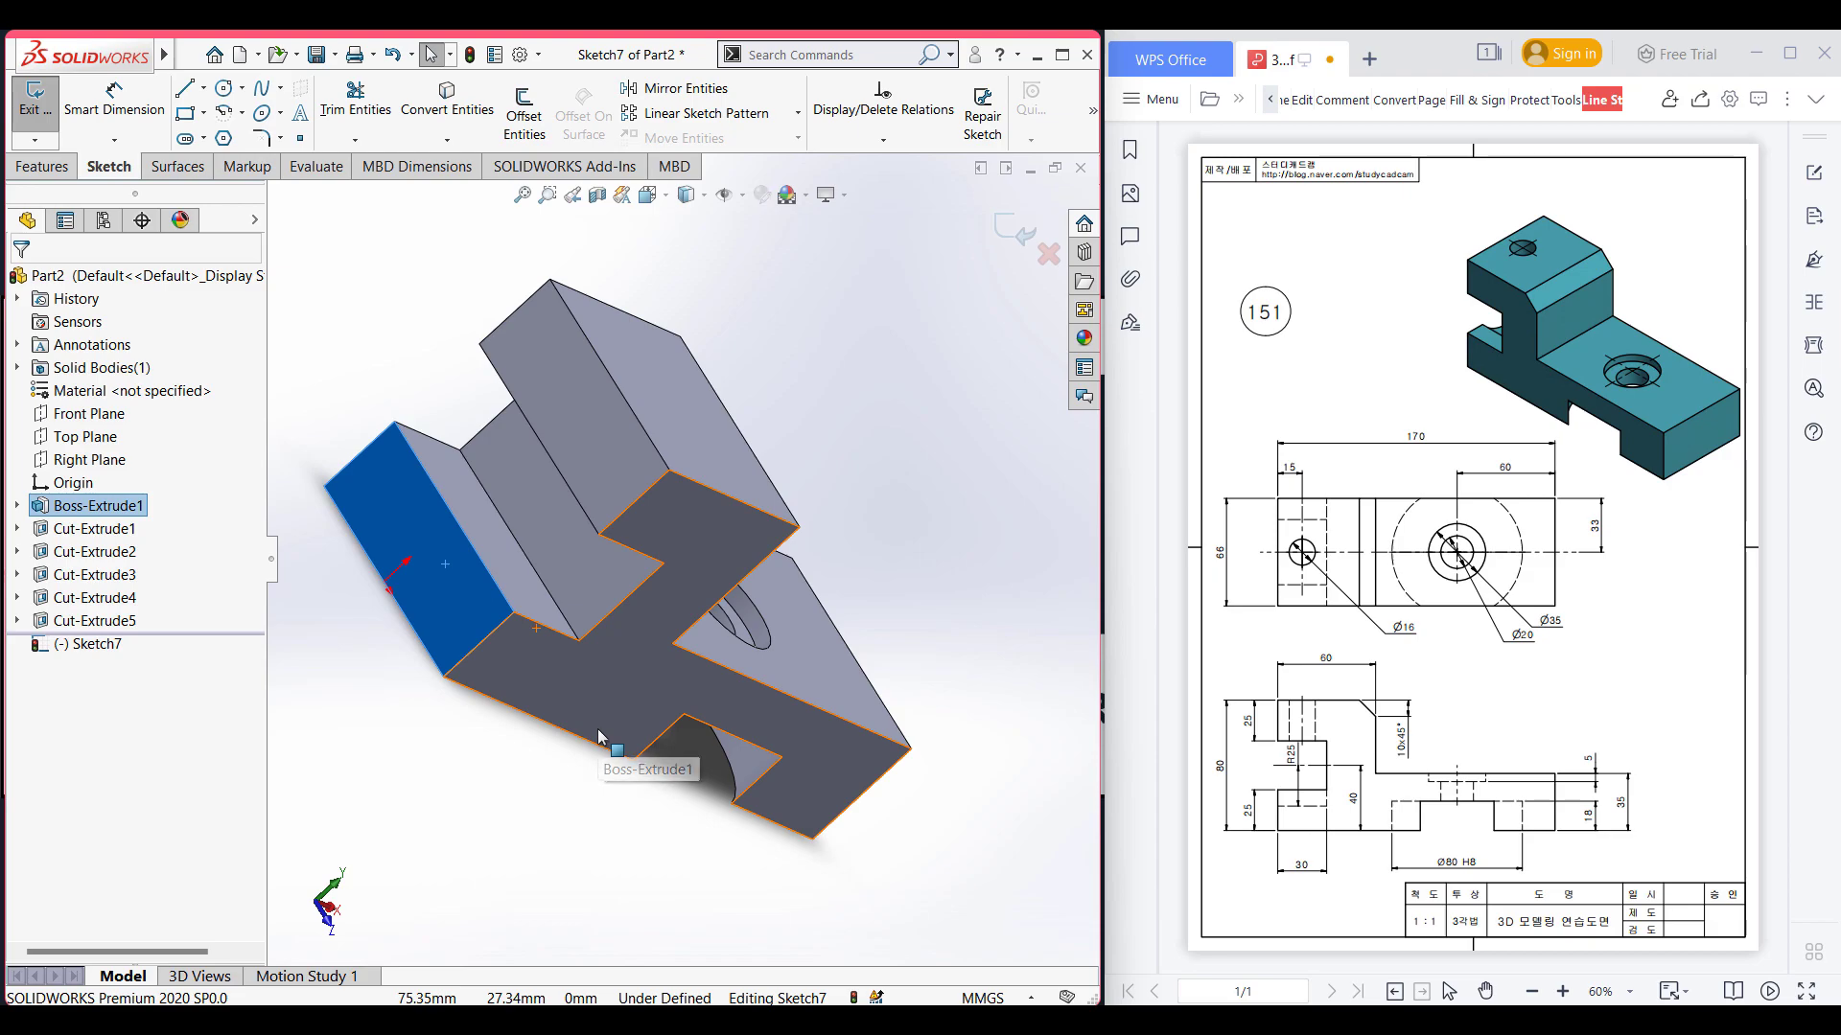
{"action": "key", "text": "ctrl+8"}
{"action": "left_click", "coordinate": [357, 456]}
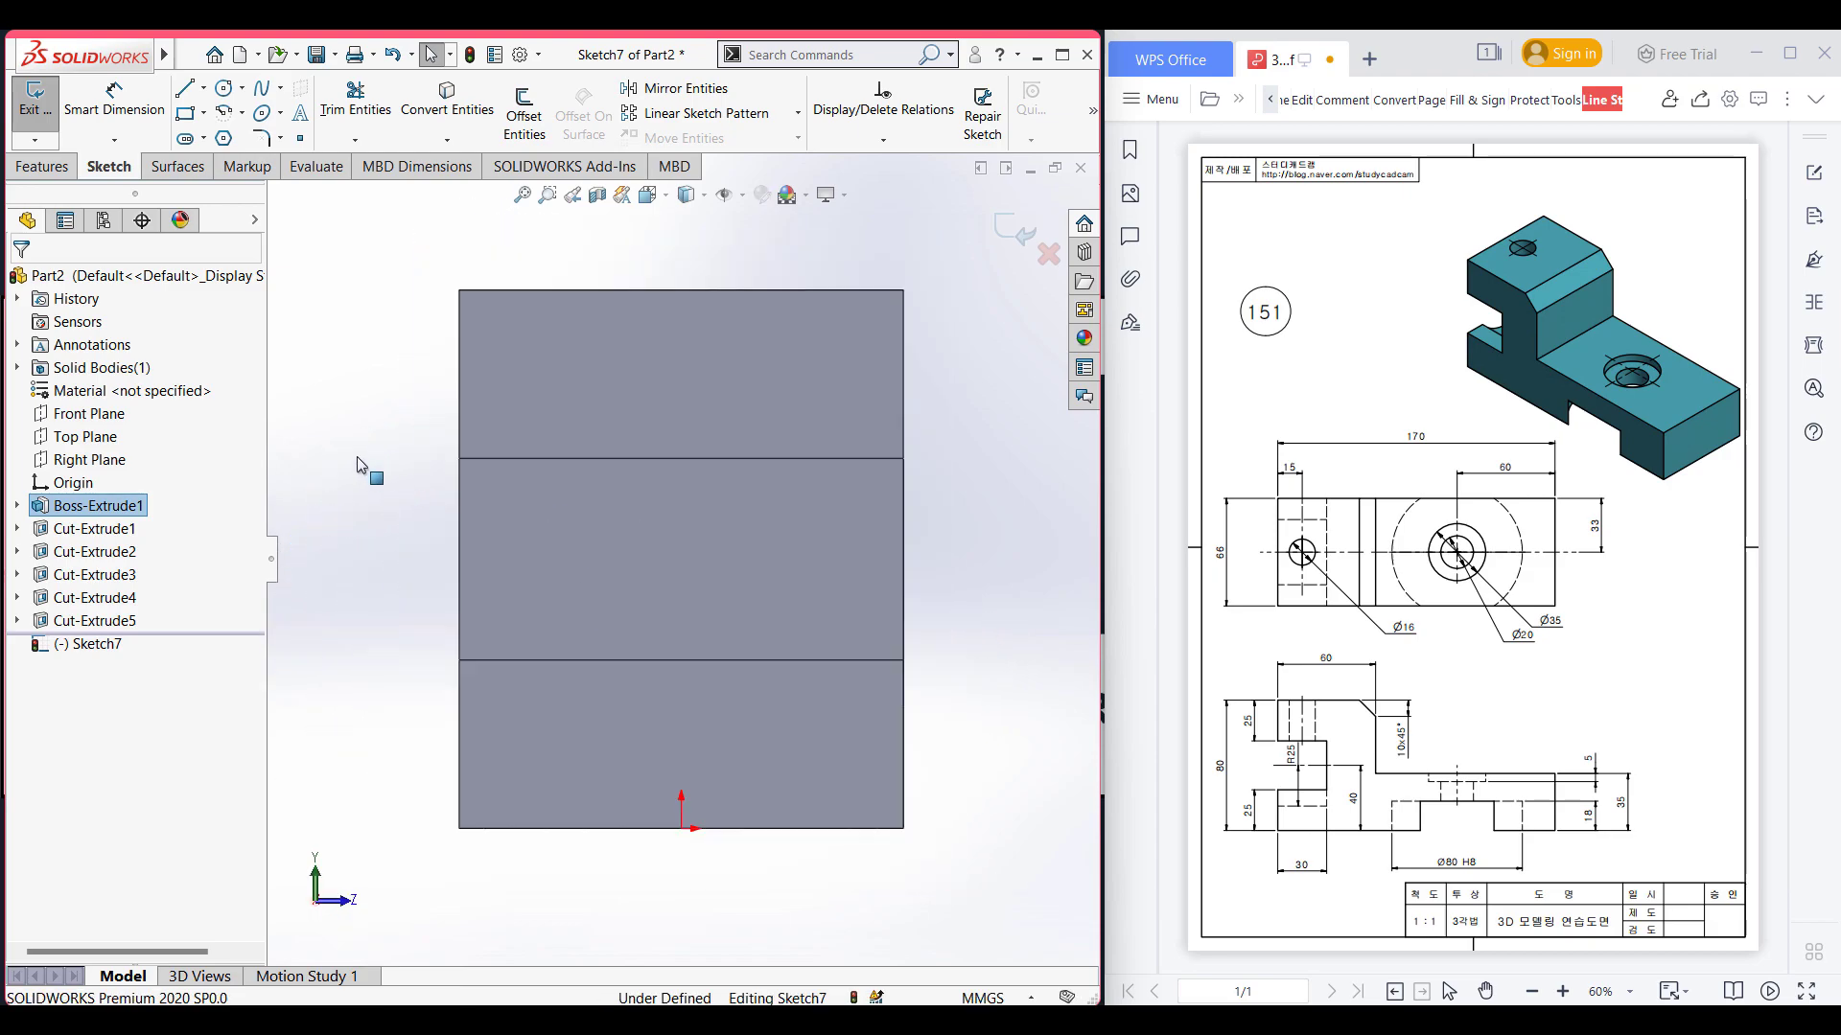
{"action": "left_click", "coordinate": [223, 90]}
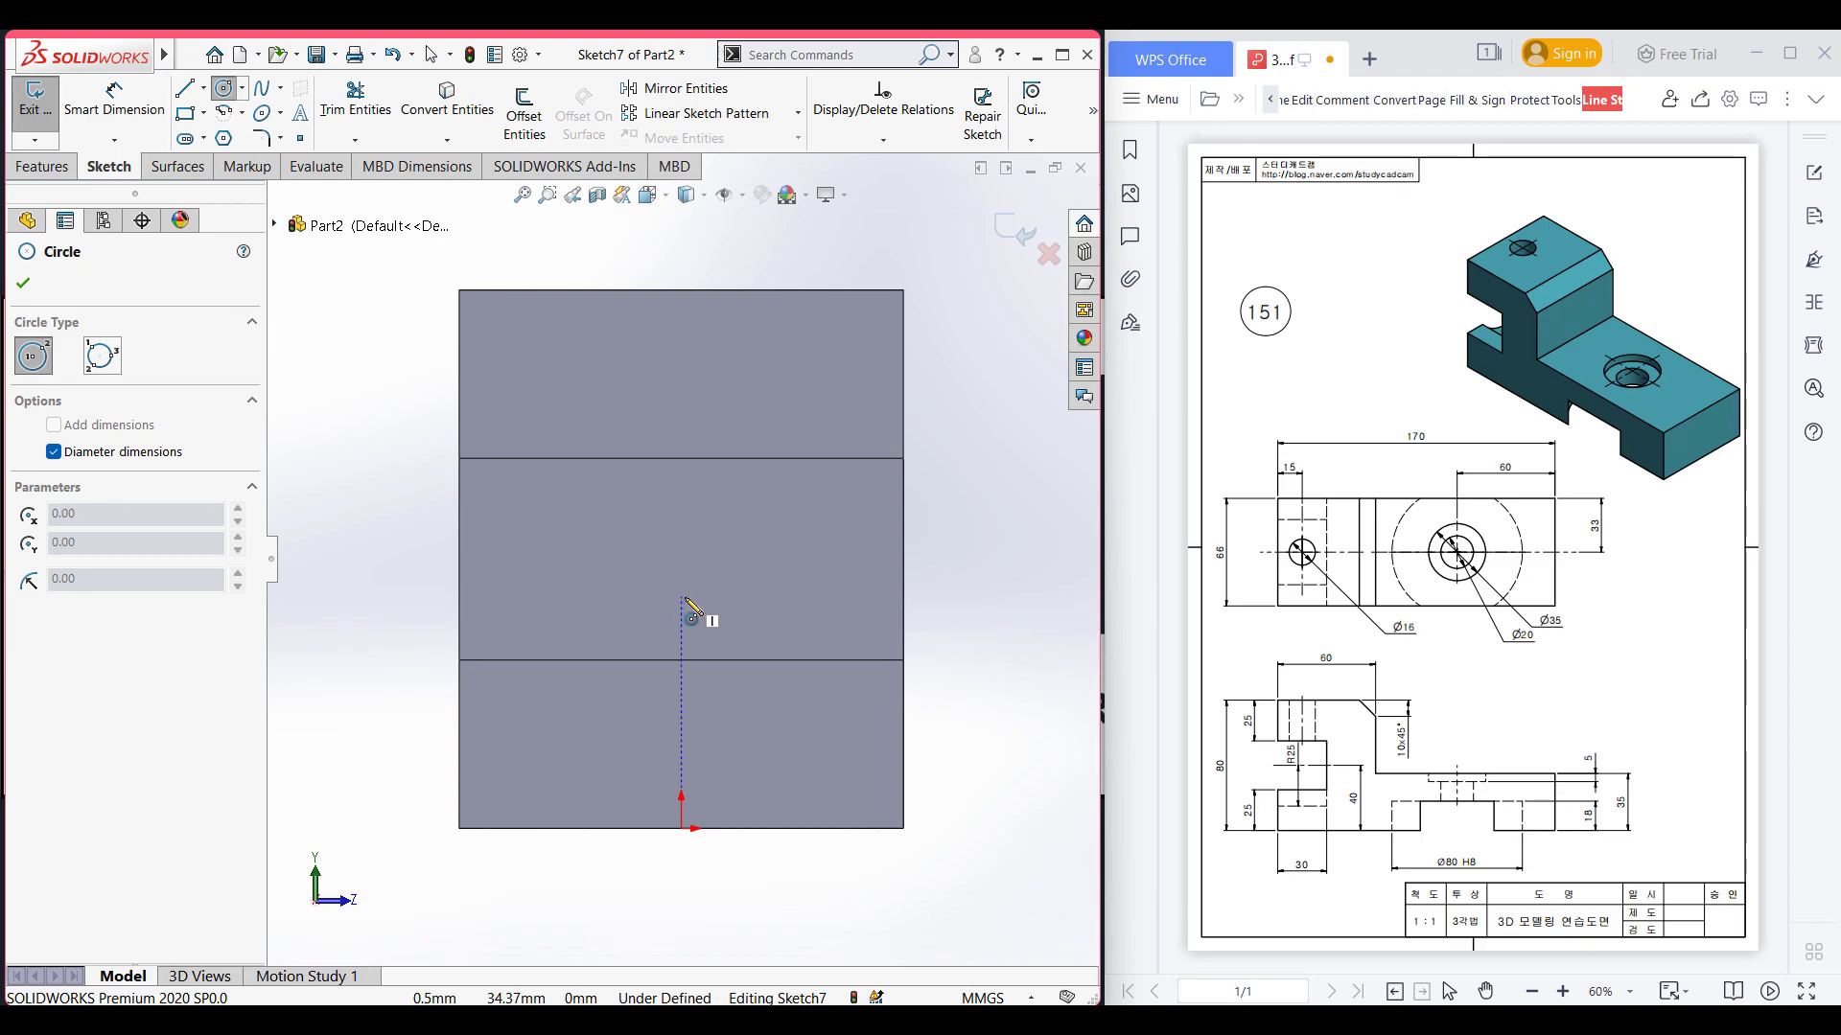
{"action": "left_click", "coordinate": [681, 596]}
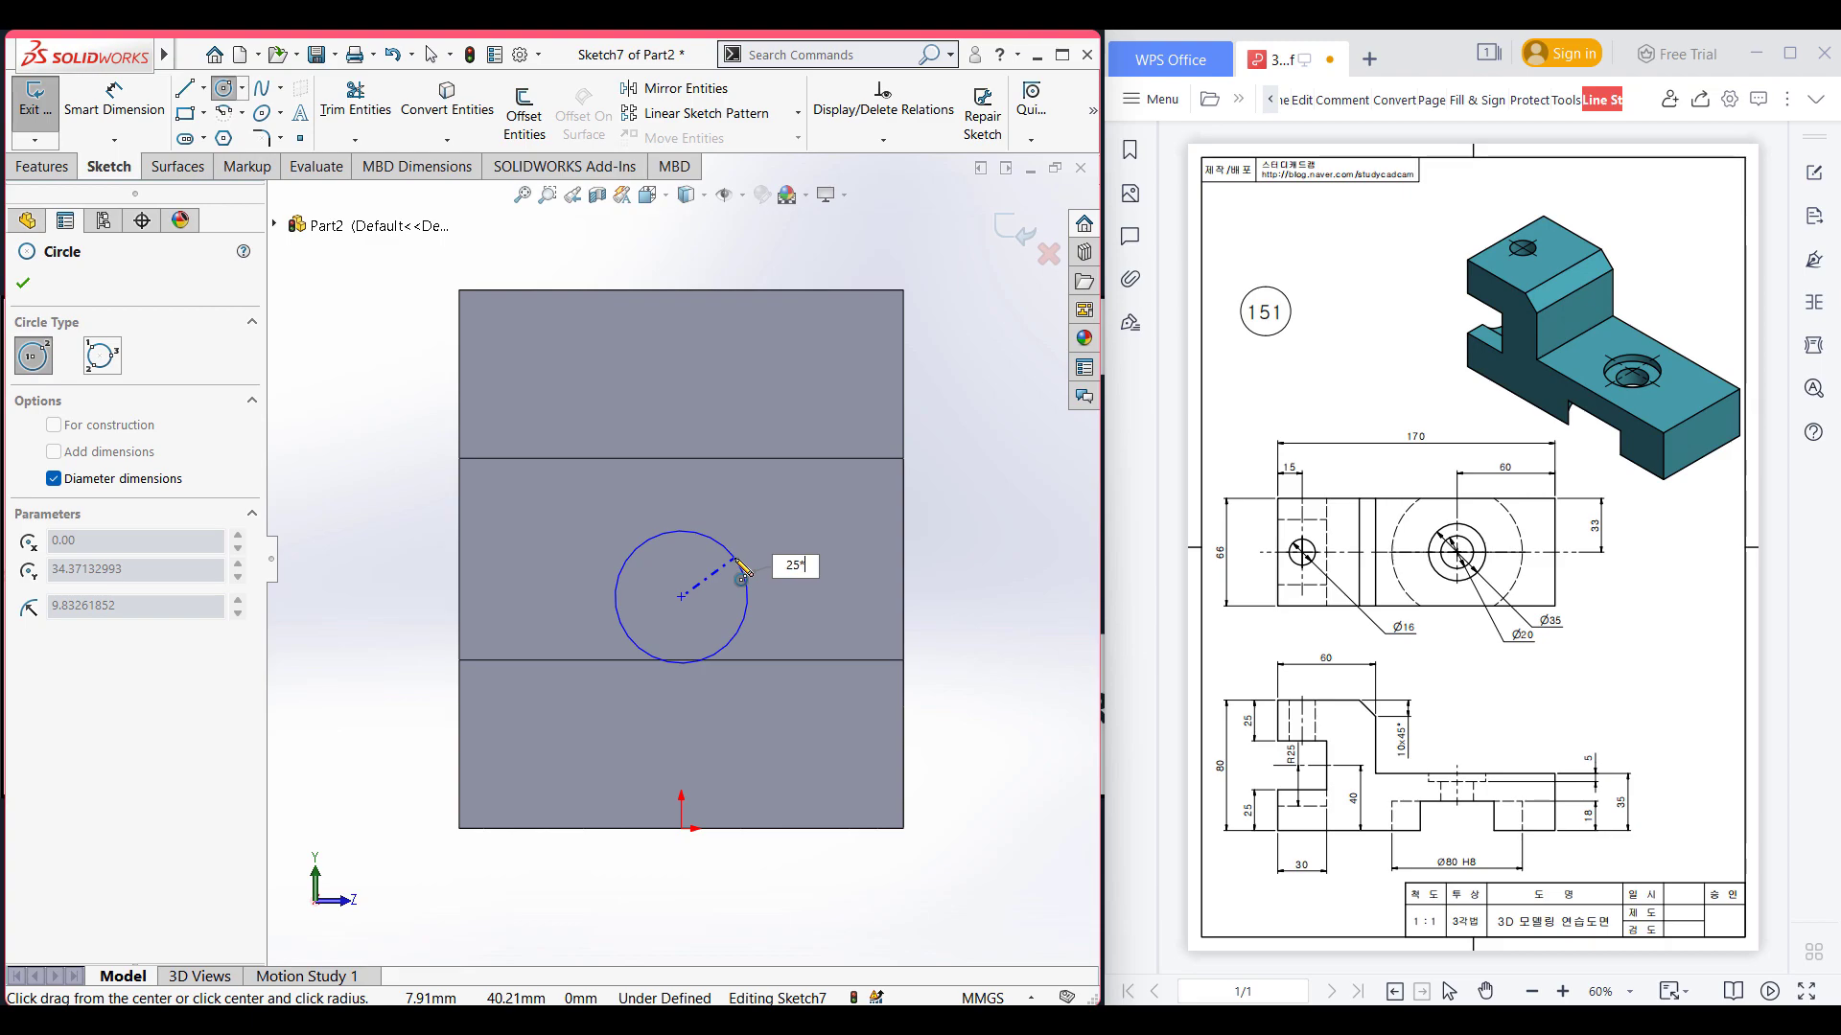
{"action": "key", "text": "Return"}
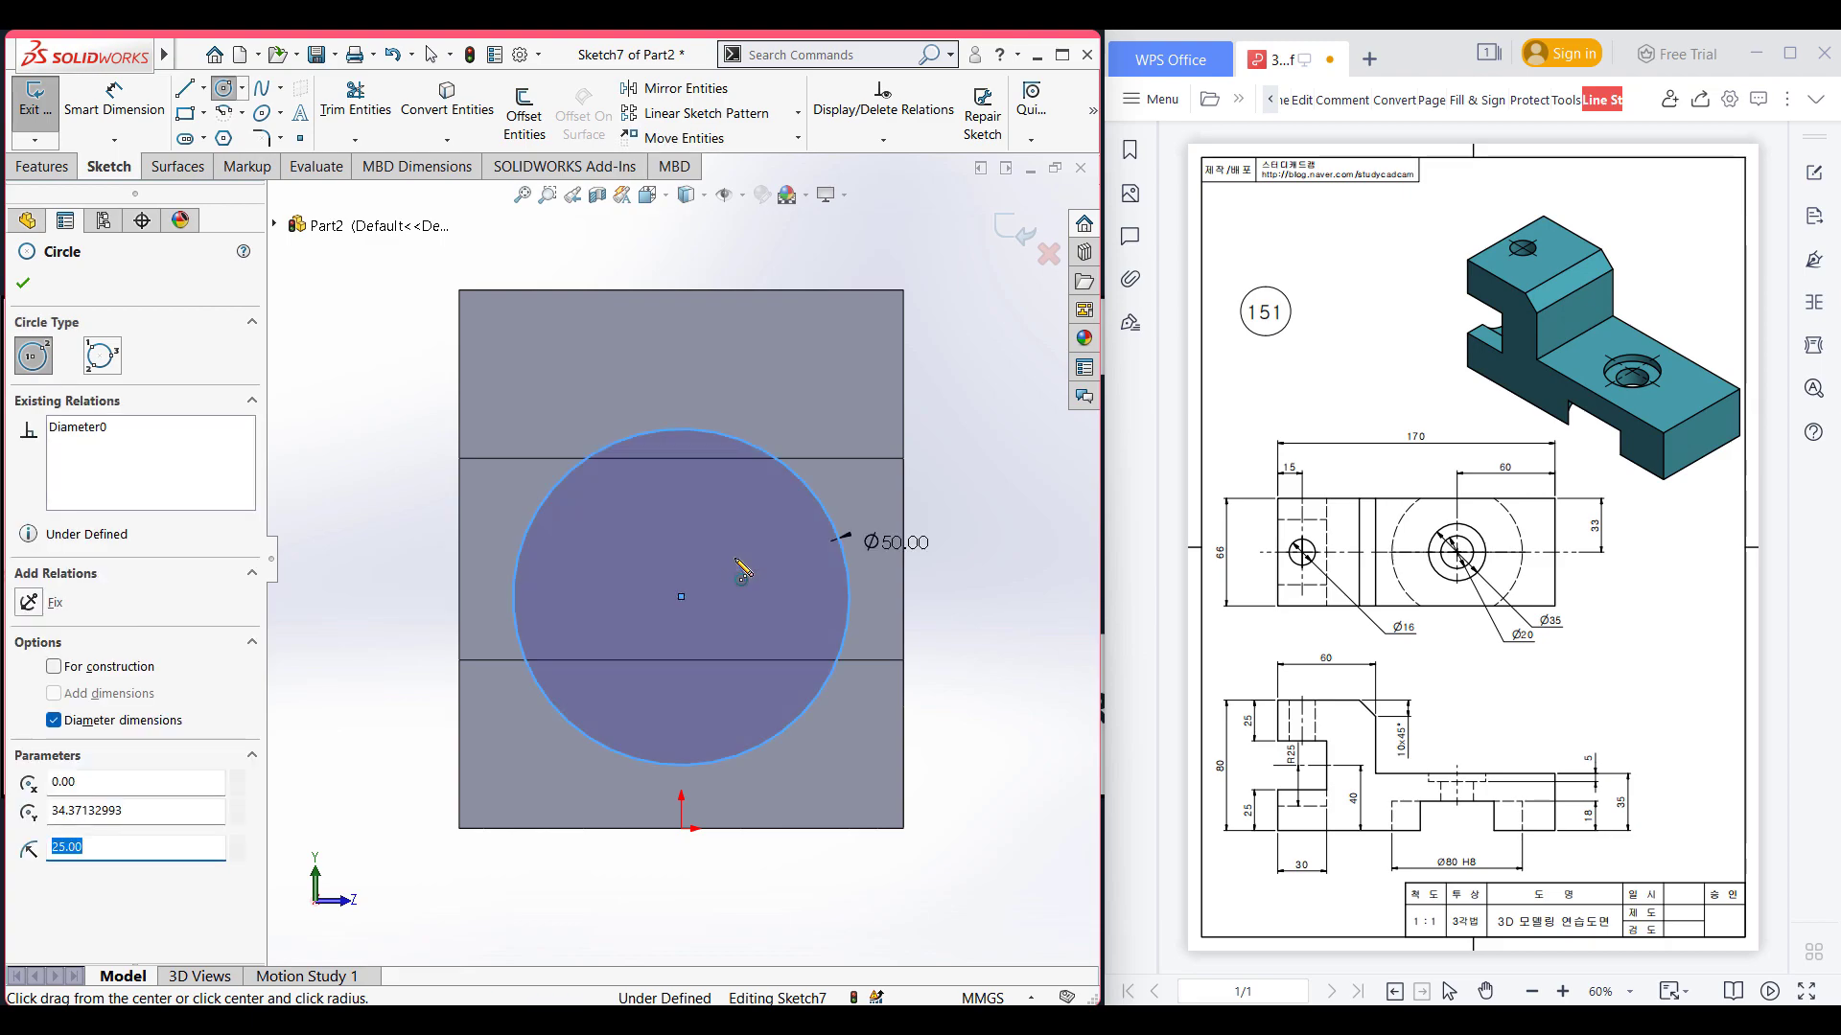
- Dimension the circle's centre 40 mm above the block's bottom edge
{"action": "right_click_drag", "start_coordinate": [993, 637], "coordinate": [990, 544]}
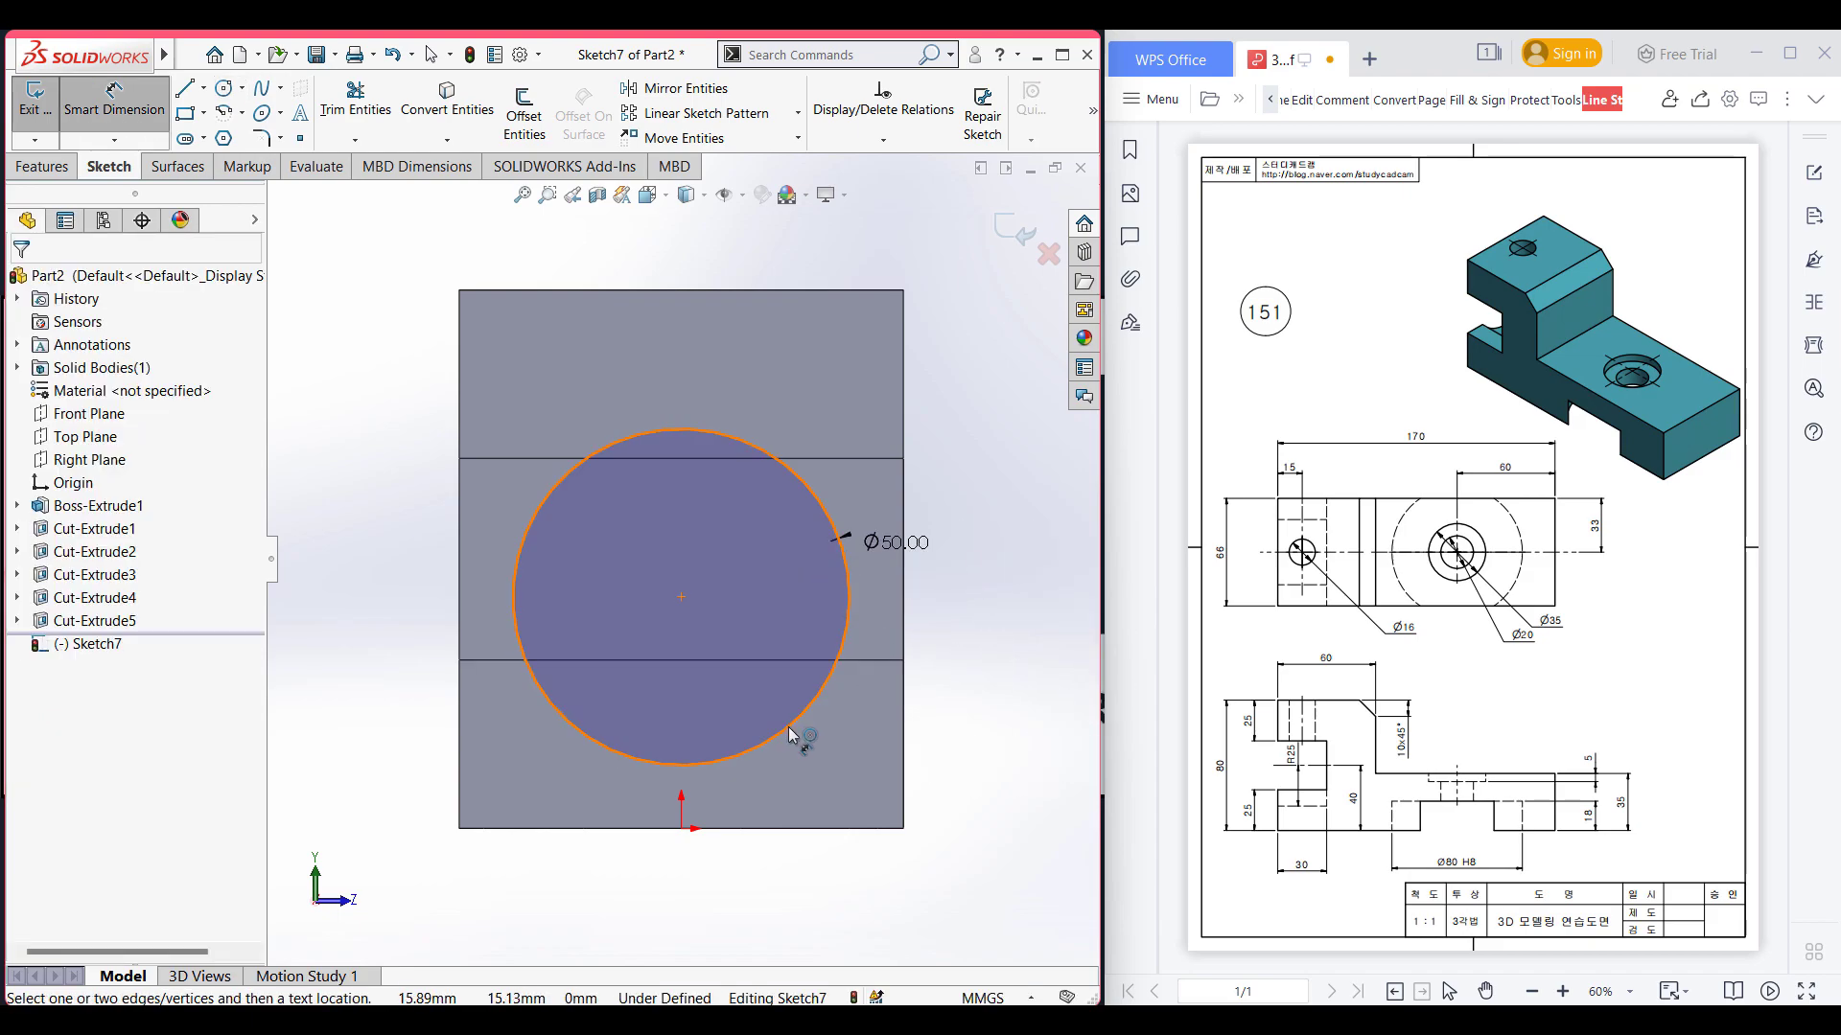
{"action": "left_click", "coordinate": [682, 597]}
{"action": "left_click", "coordinate": [842, 829]}
{"action": "left_click", "coordinate": [972, 757]}
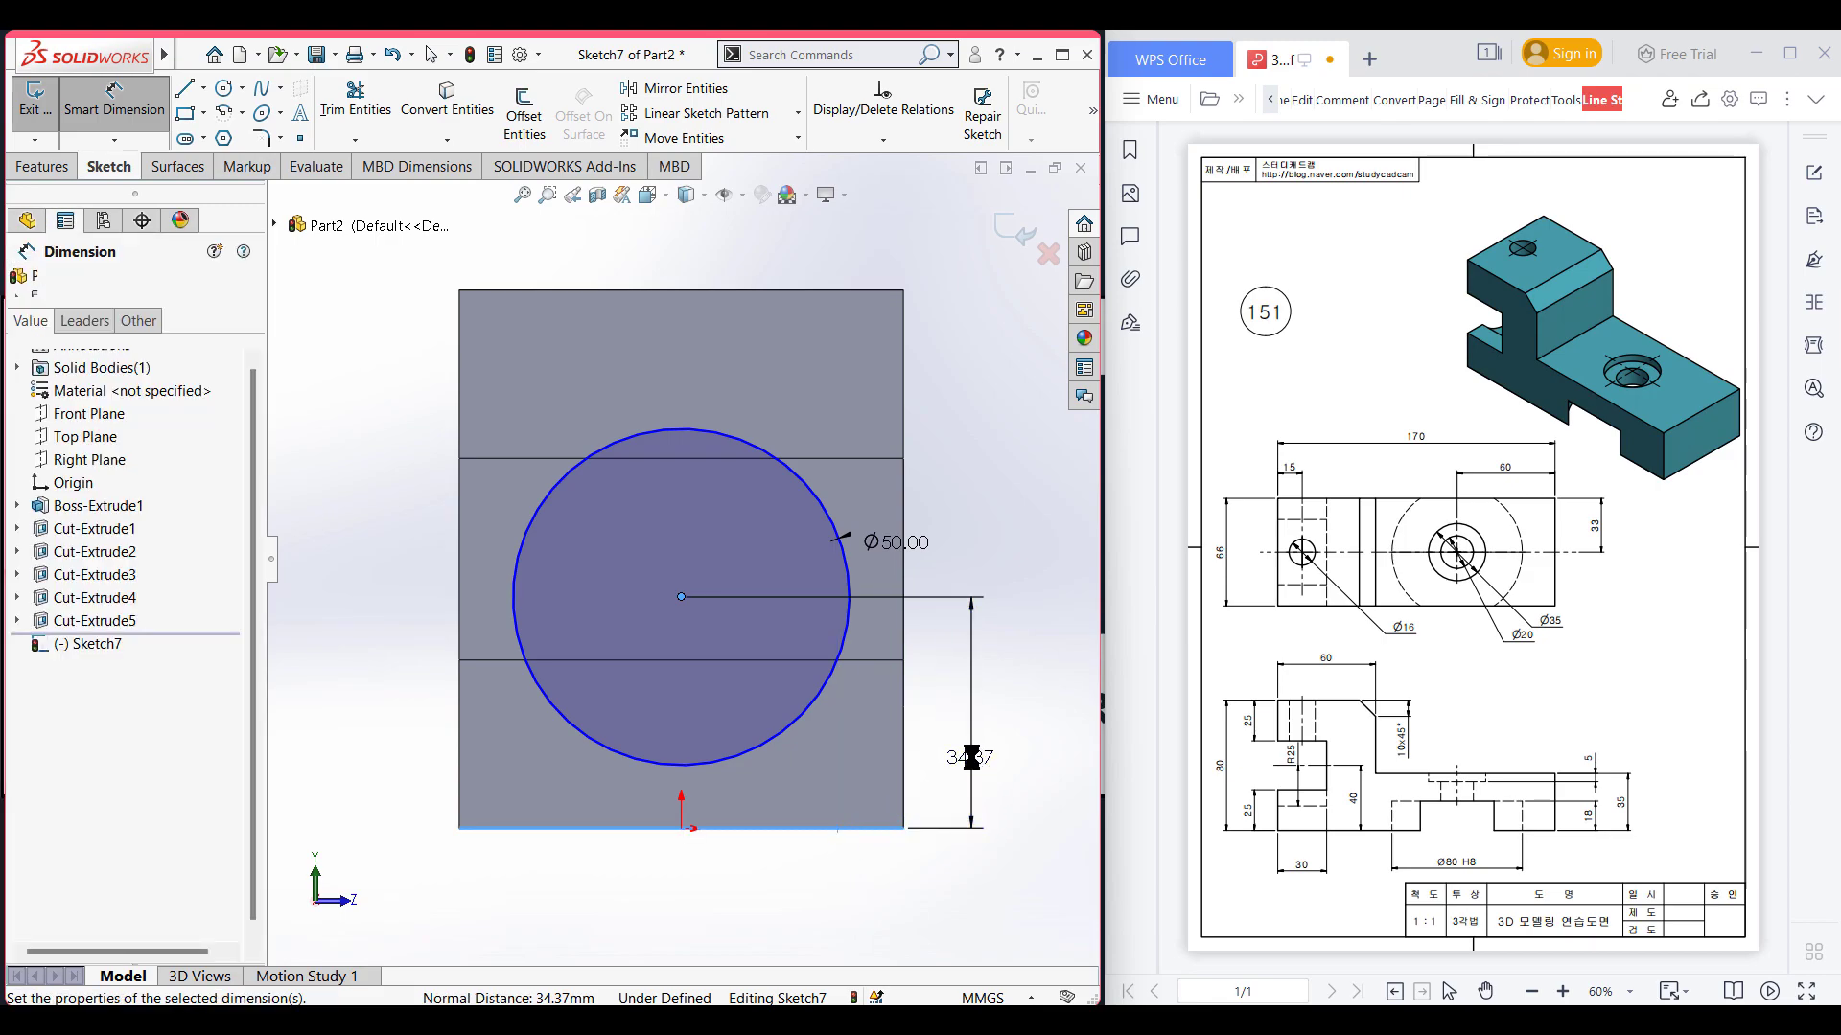
{"action": "type", "text": "40"}
{"action": "key", "text": "Return"}
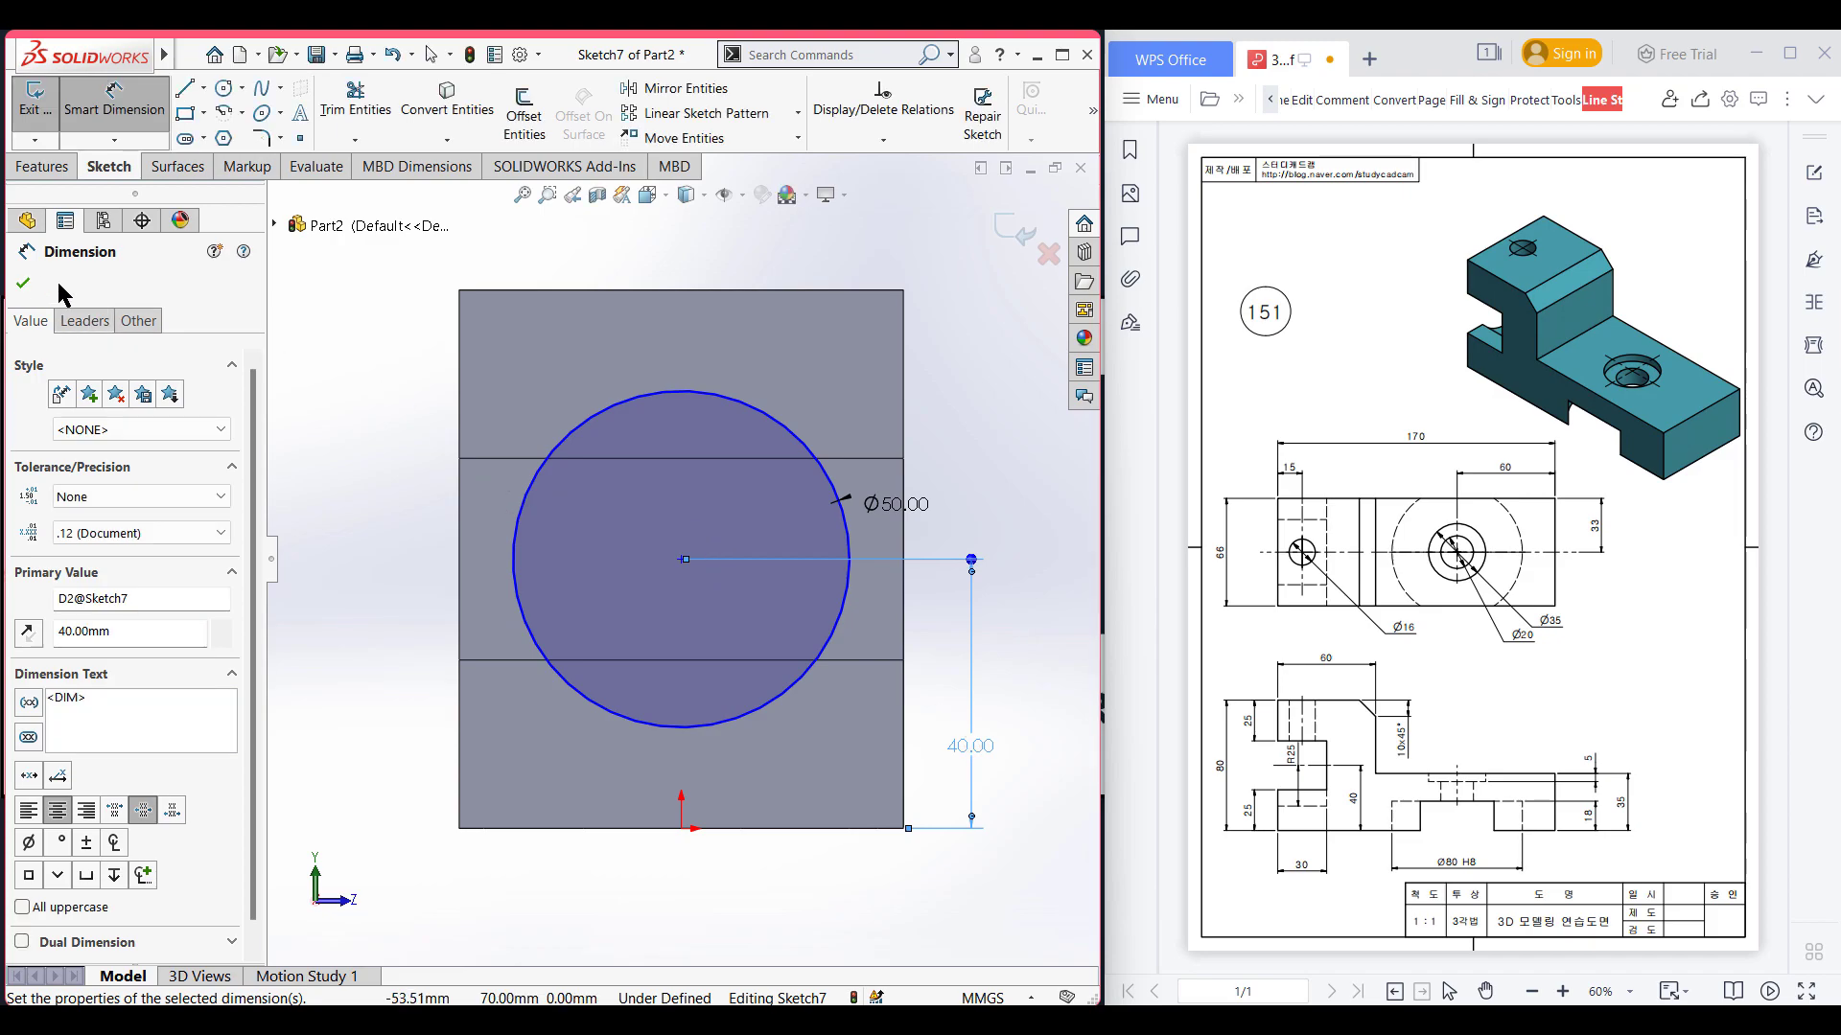
{"action": "left_click", "coordinate": [23, 283]}
- Draw a horizontal line through the circle's centre, joining its two opposite quadrant points
{"action": "left_click", "coordinate": [185, 88]}
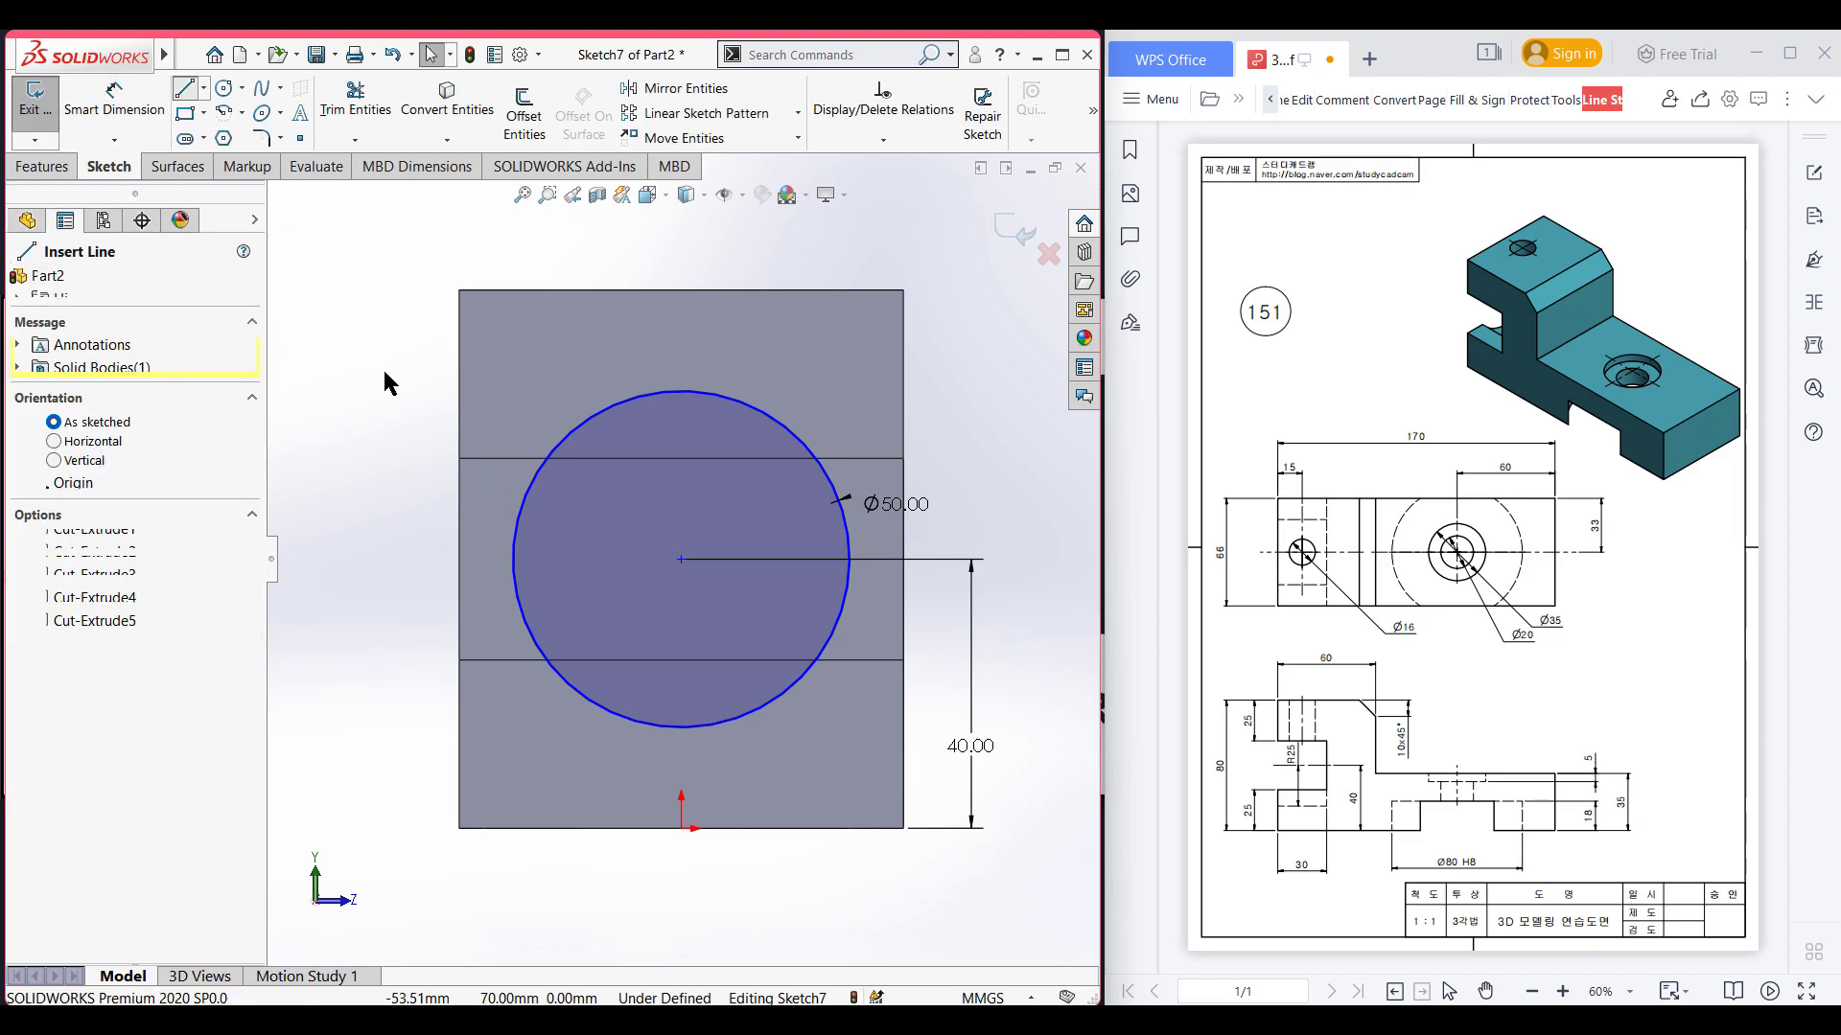
{"action": "left_click", "coordinate": [515, 560]}
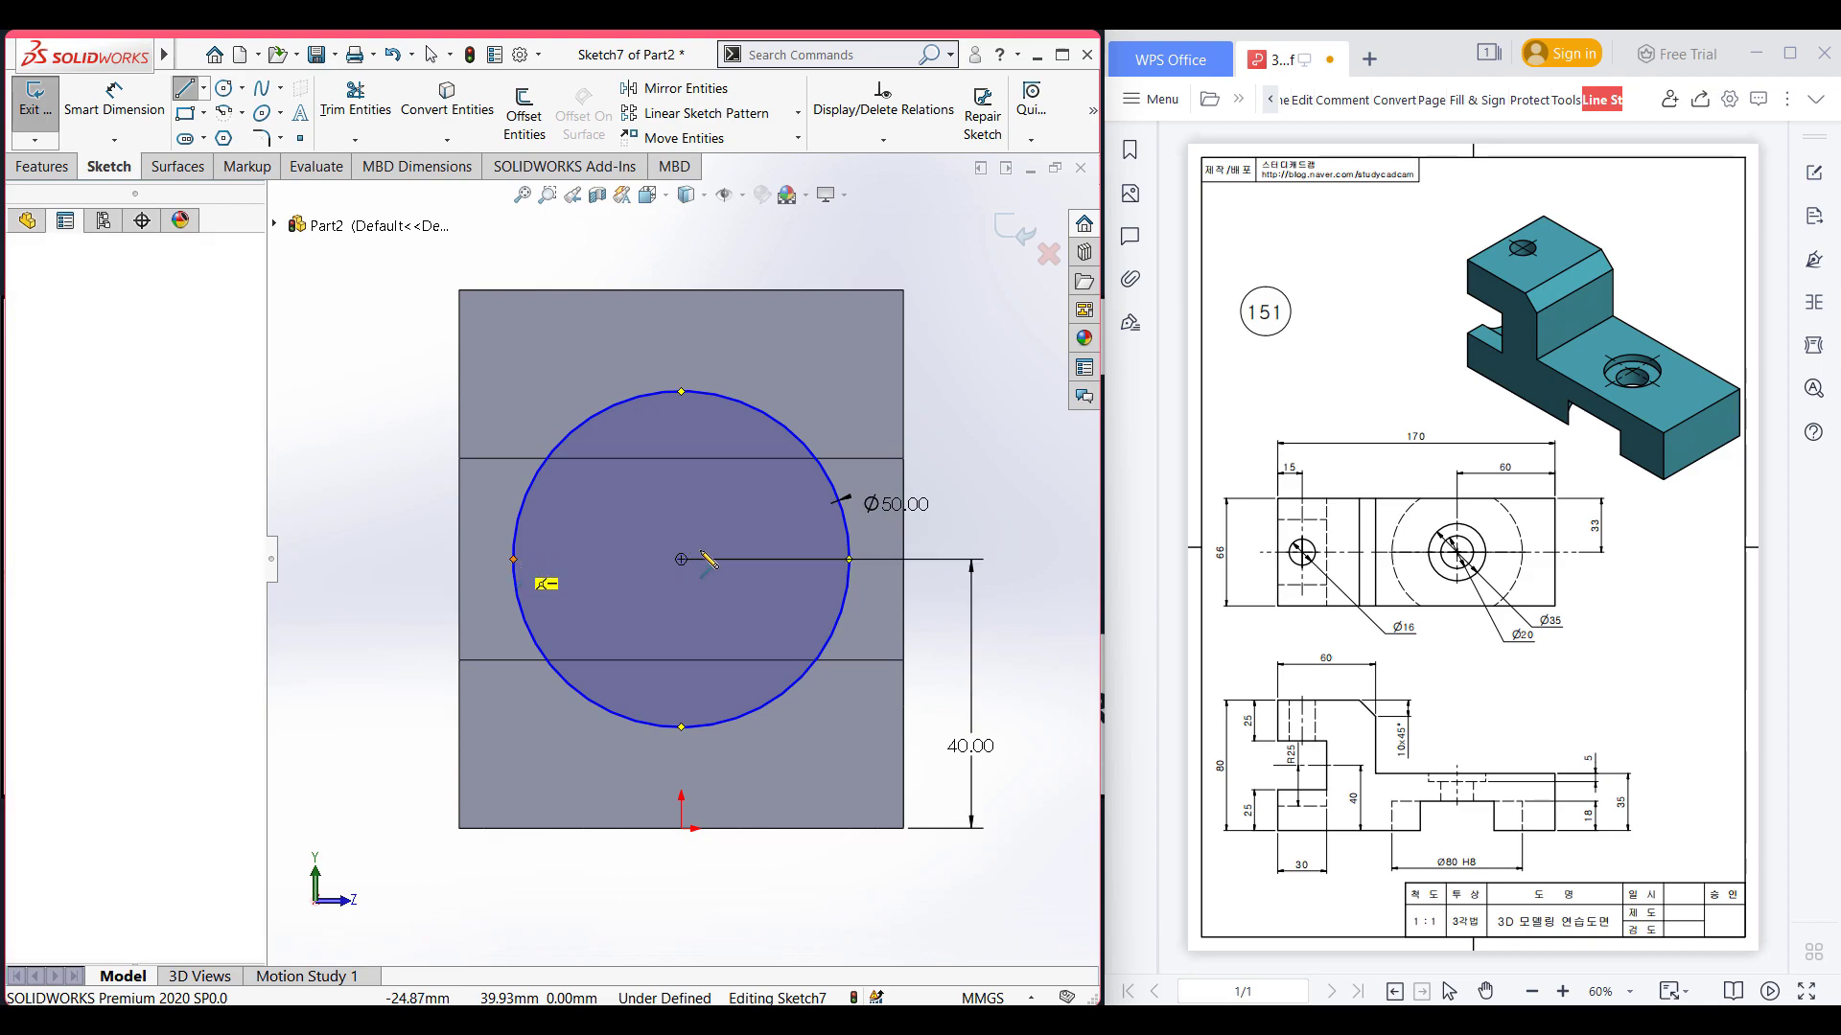
{"action": "left_click", "coordinate": [849, 559]}
{"action": "left_click", "coordinate": [851, 560]}
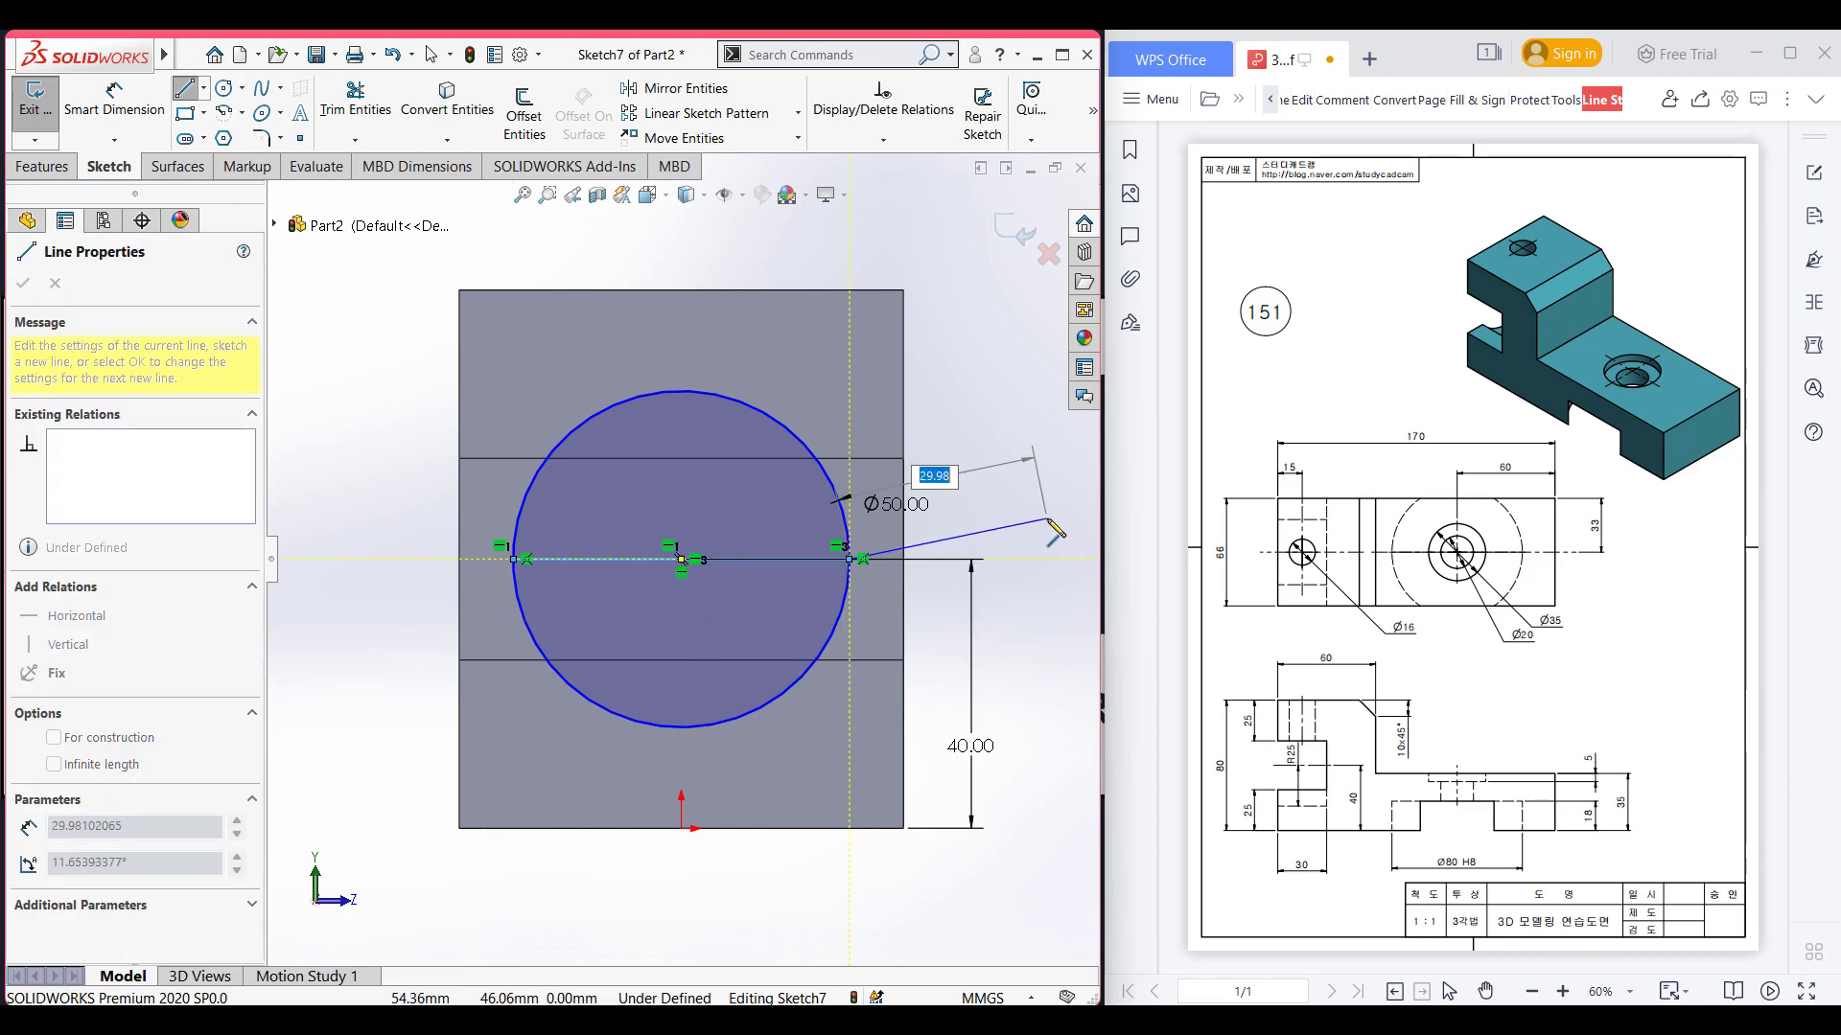
{"action": "key", "text": "Escape"}
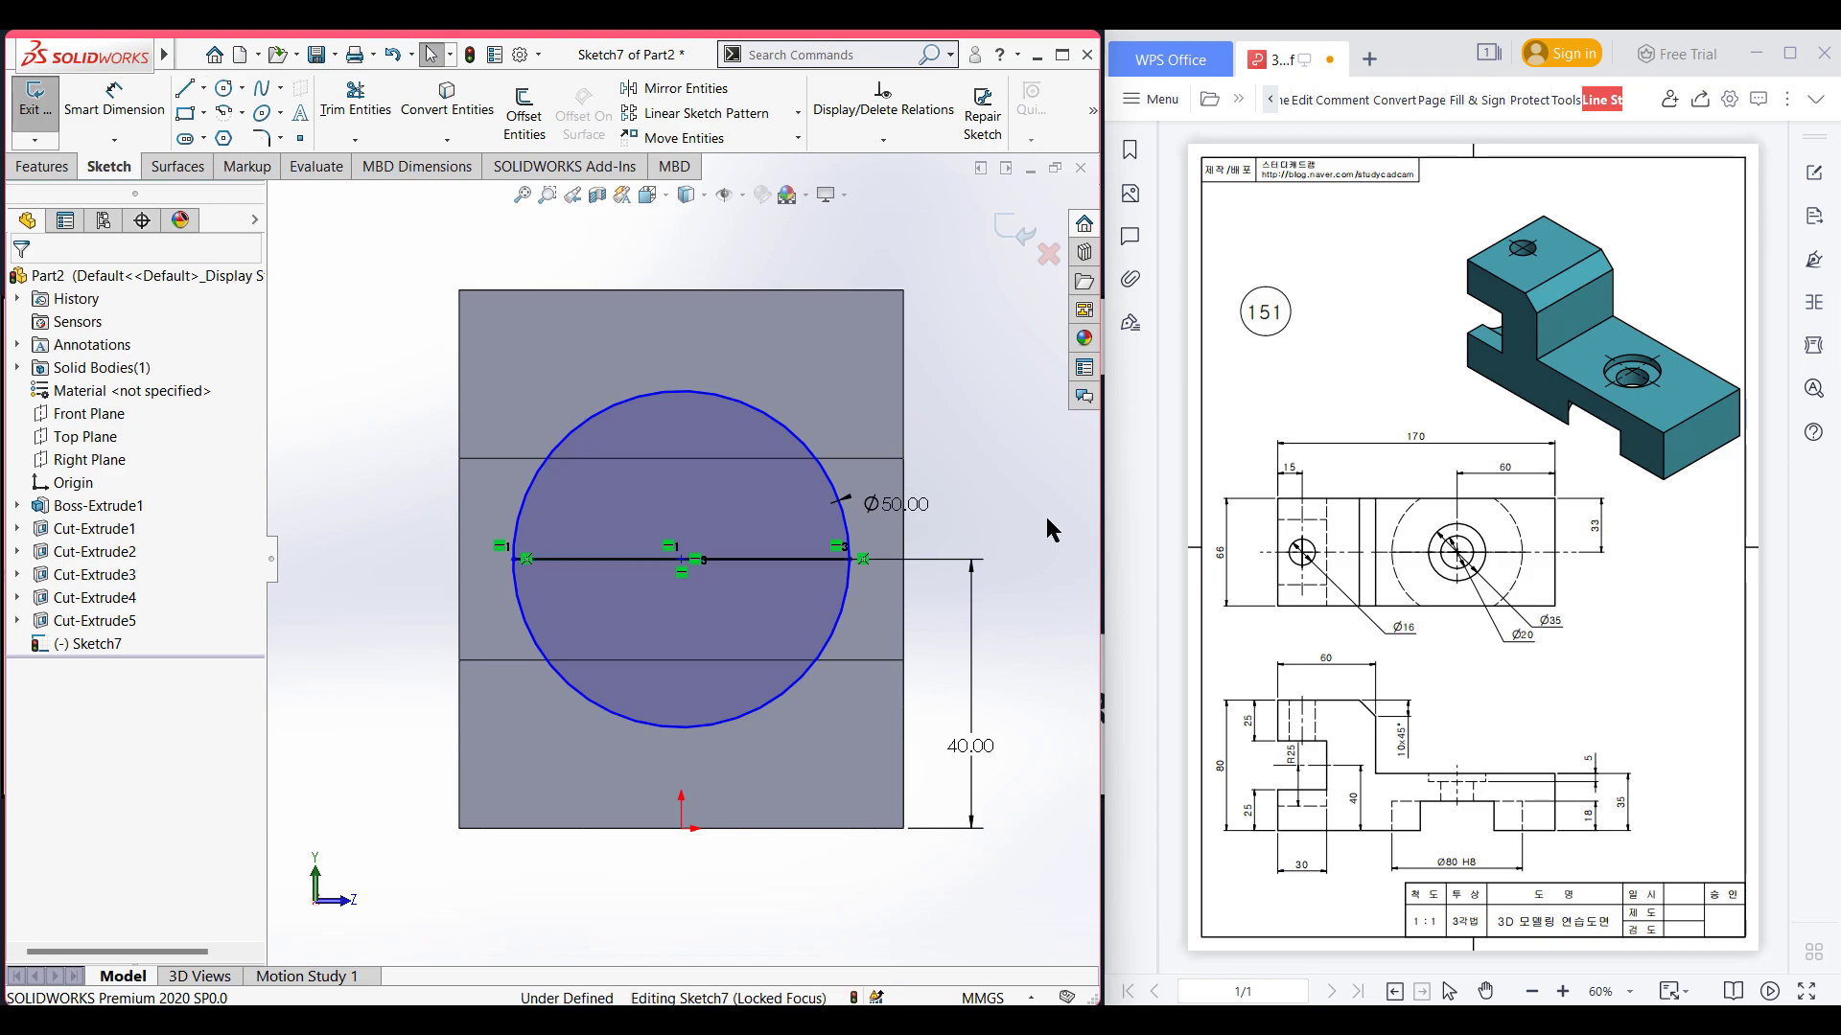
- Trim away the circle's upper half, leaving a closed semicircle below the horizontal line
{"action": "right_click_drag", "start_coordinate": [1045, 514], "coordinate": [1000, 535]}
{"action": "left_click_drag", "start_coordinate": [997, 502], "coordinate": [768, 491]}
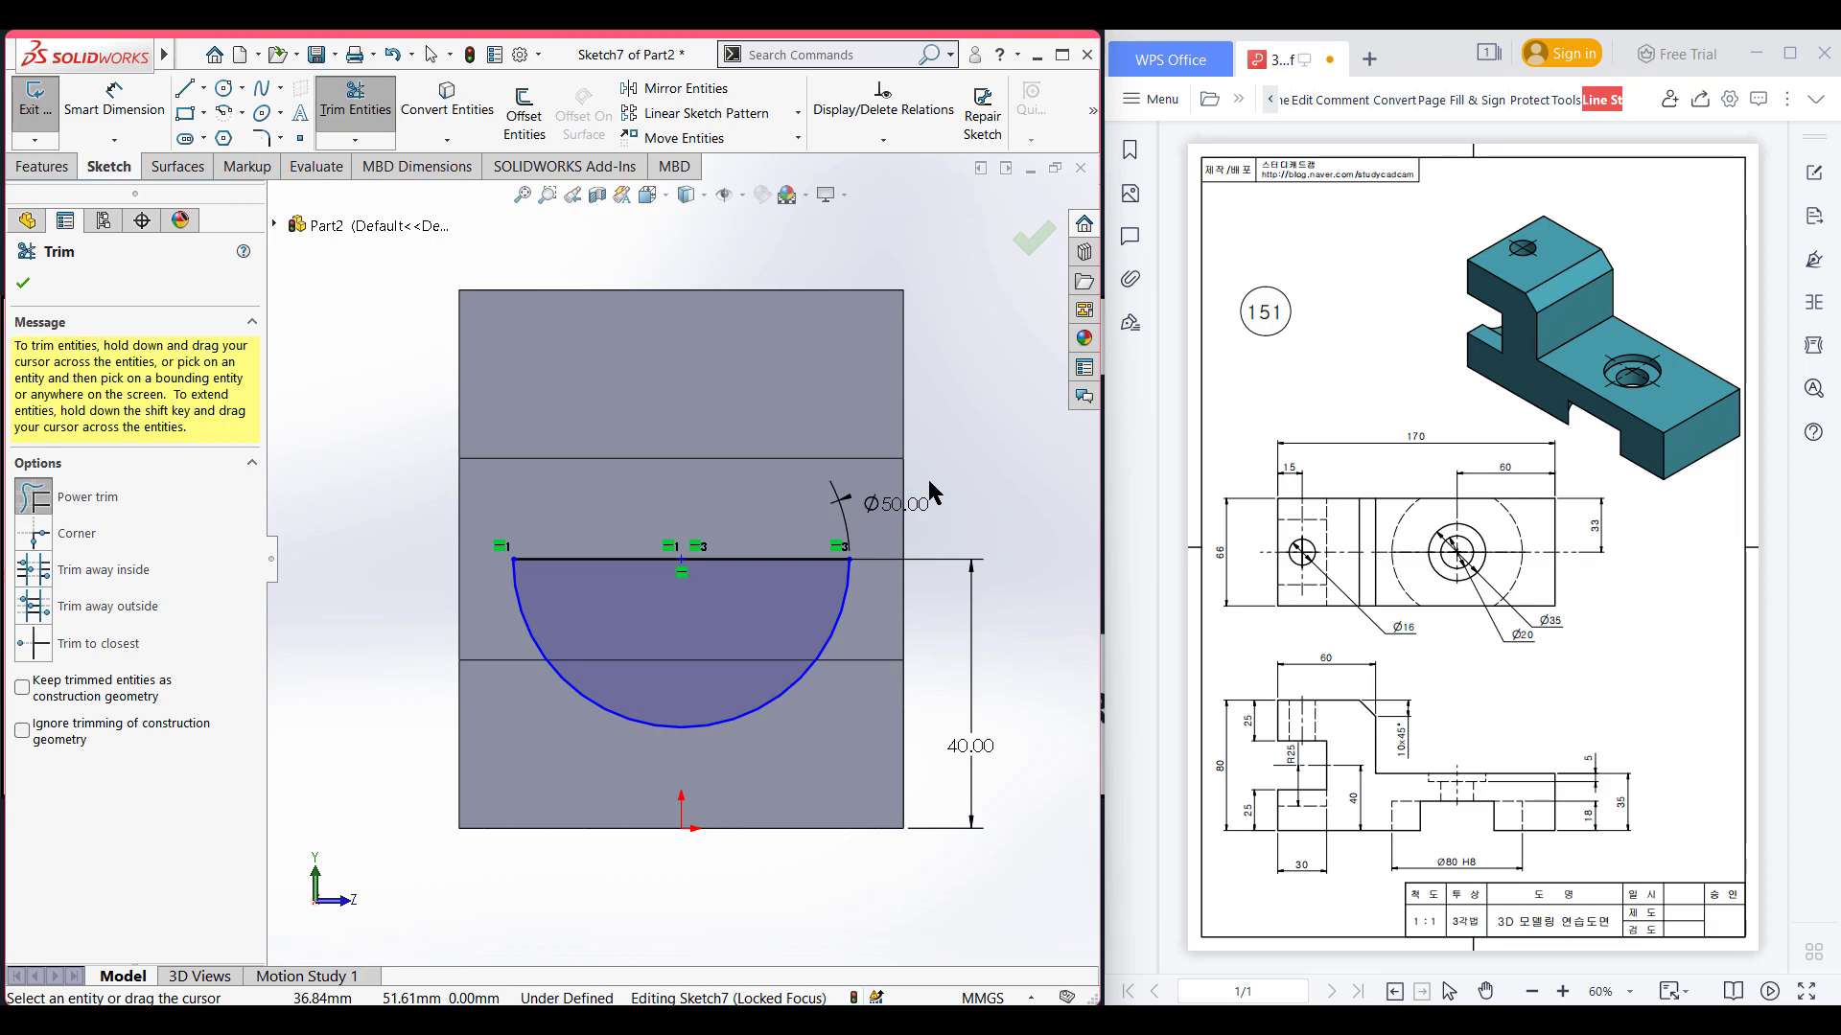
{"action": "left_click", "coordinate": [17, 279]}
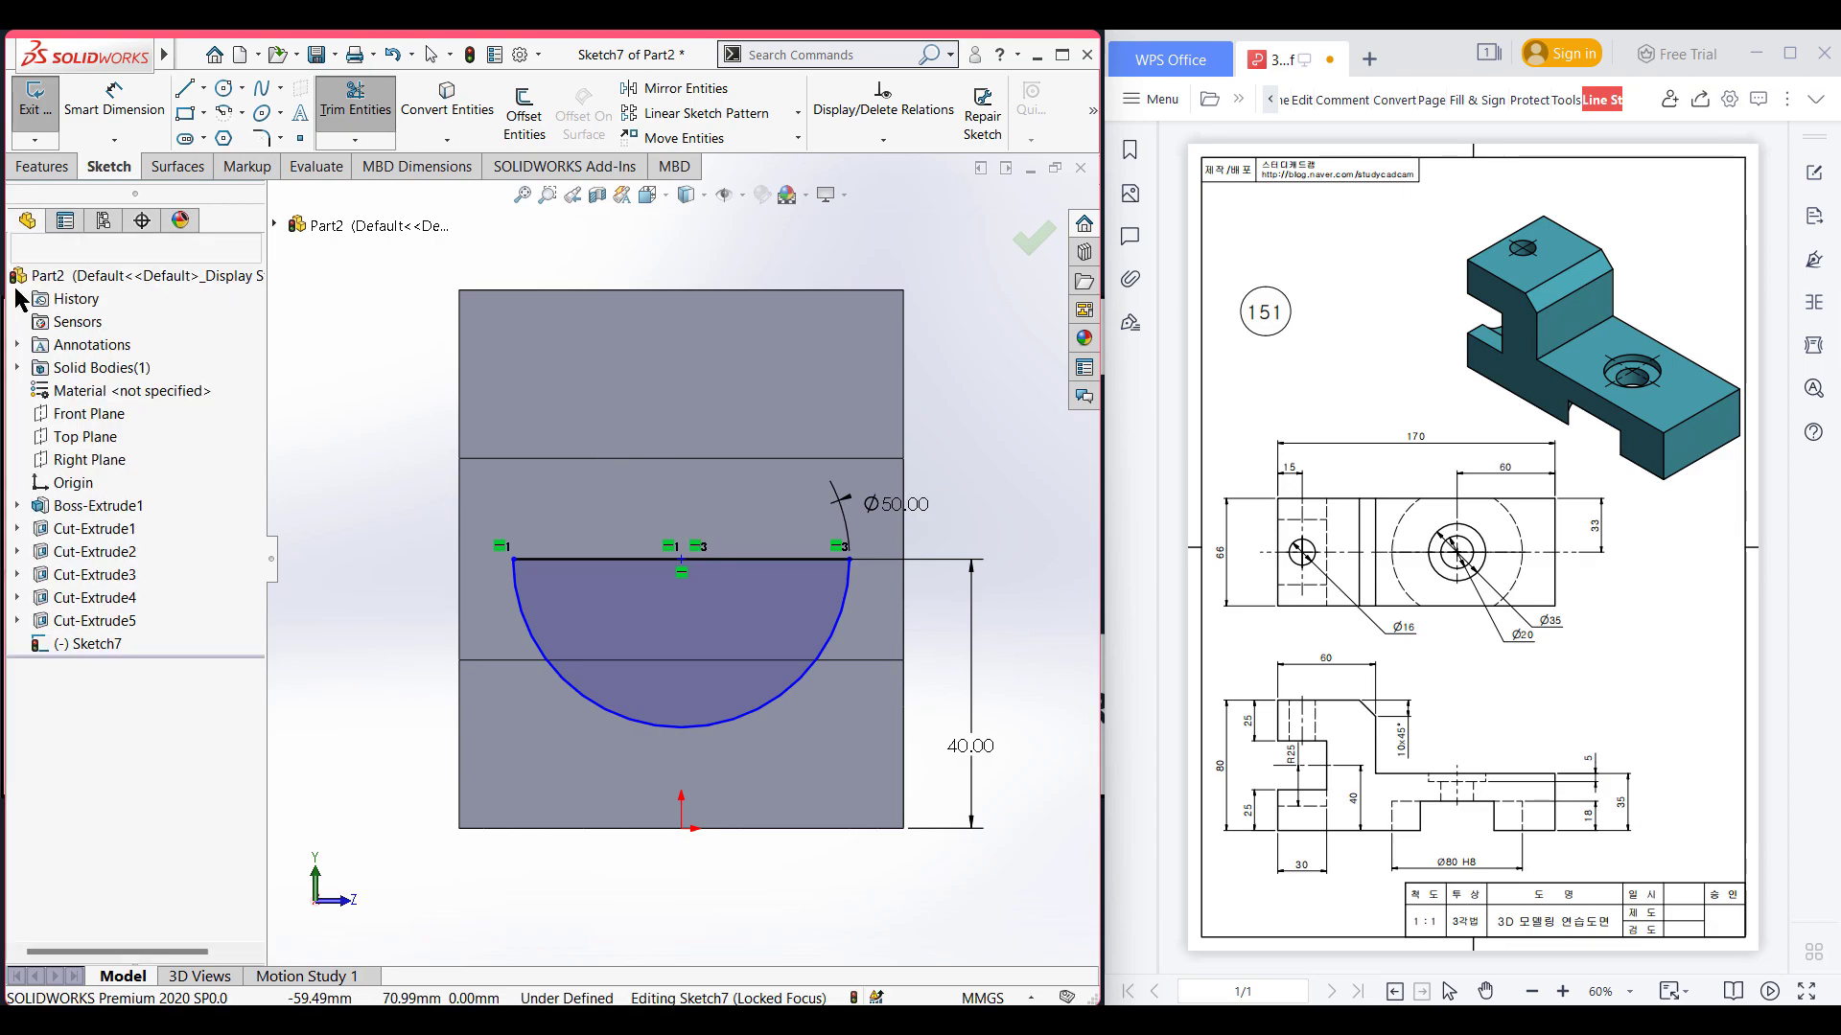
- Cut the semicircle 30 mm deep into the block with a blind Extruded Cut to form the notch's recess
{"action": "key", "text": "ctrl+7"}
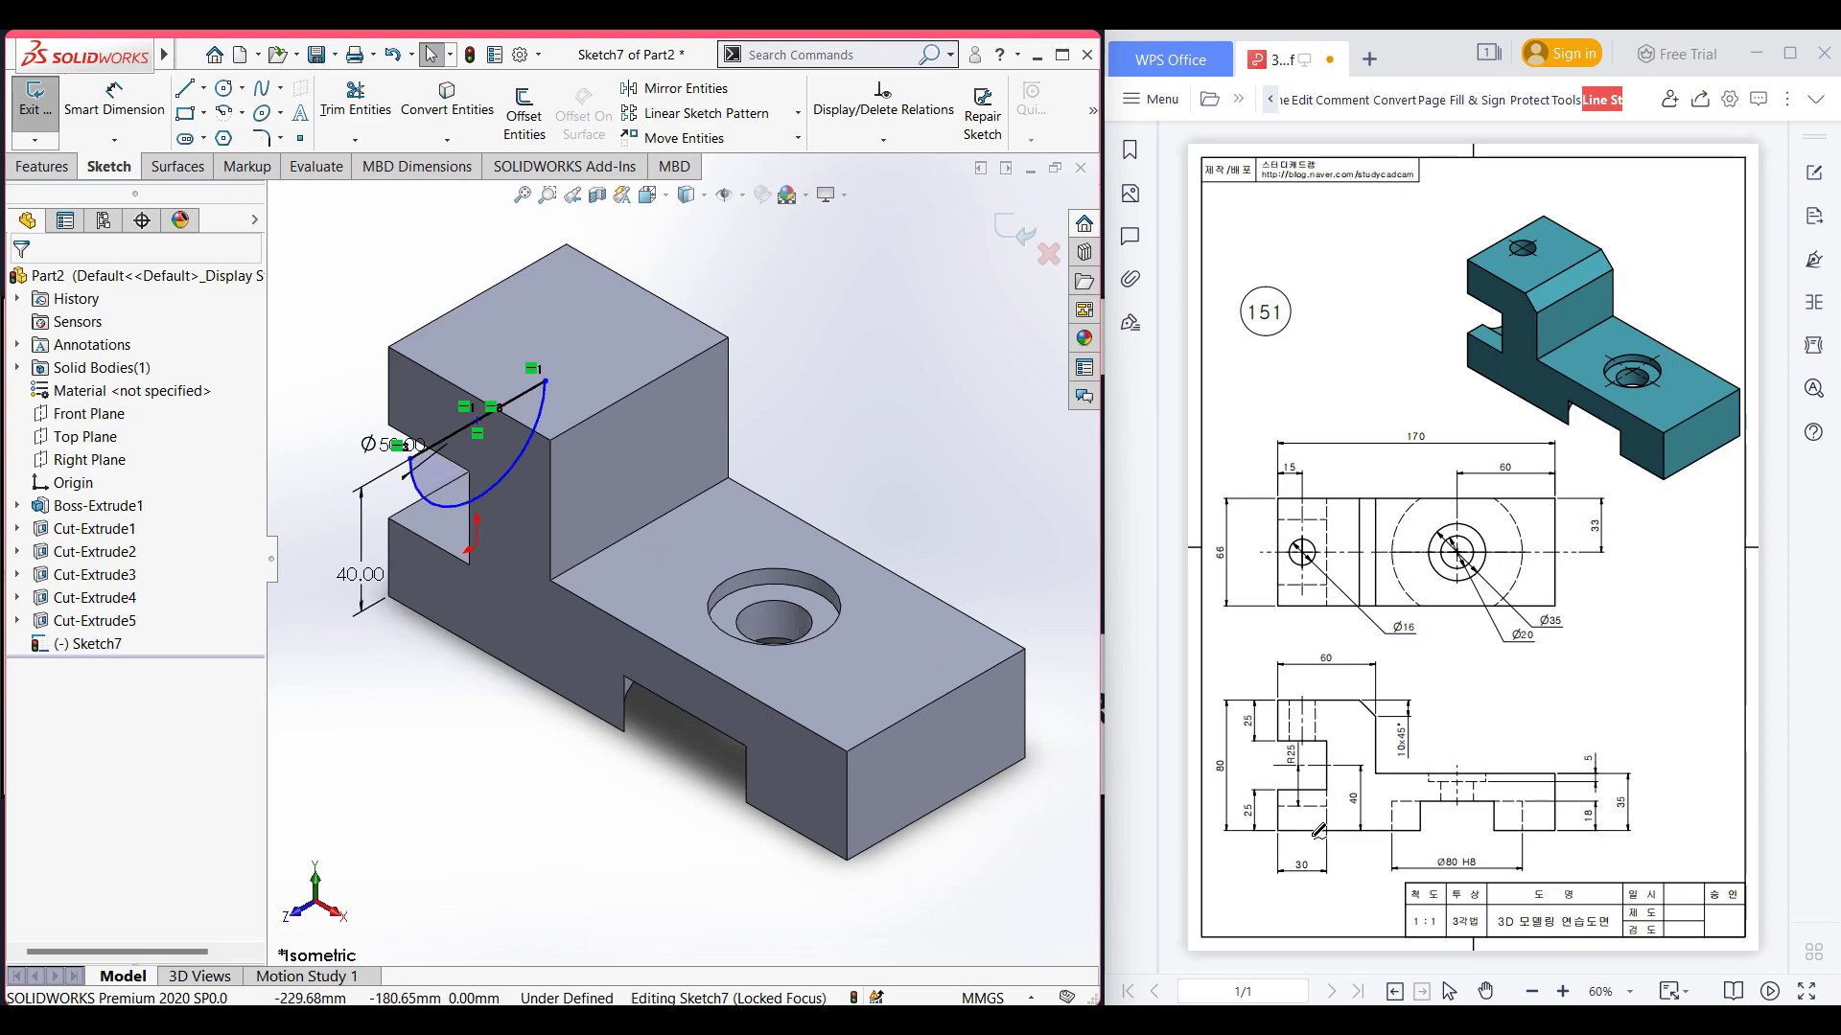
{"action": "left_click_drag", "start_coordinate": [1314, 846], "coordinate": [1310, 876]}
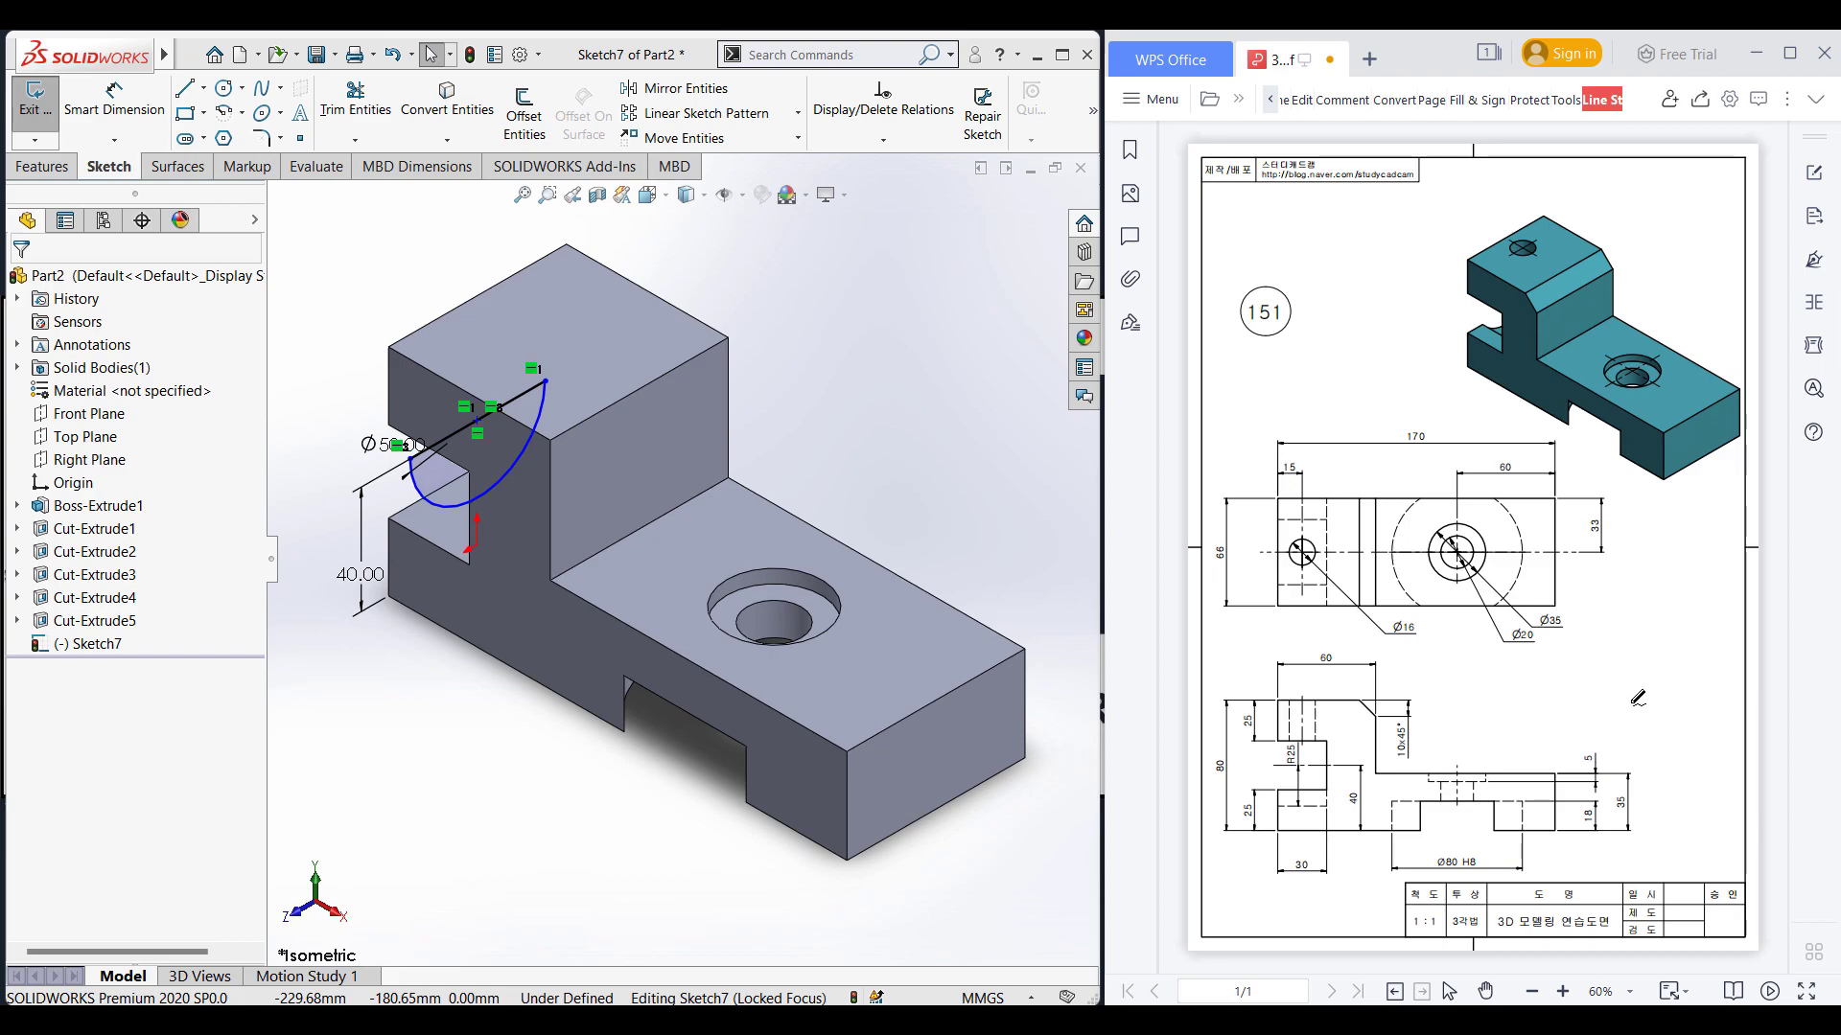
{"action": "left_click", "coordinate": [42, 165]}
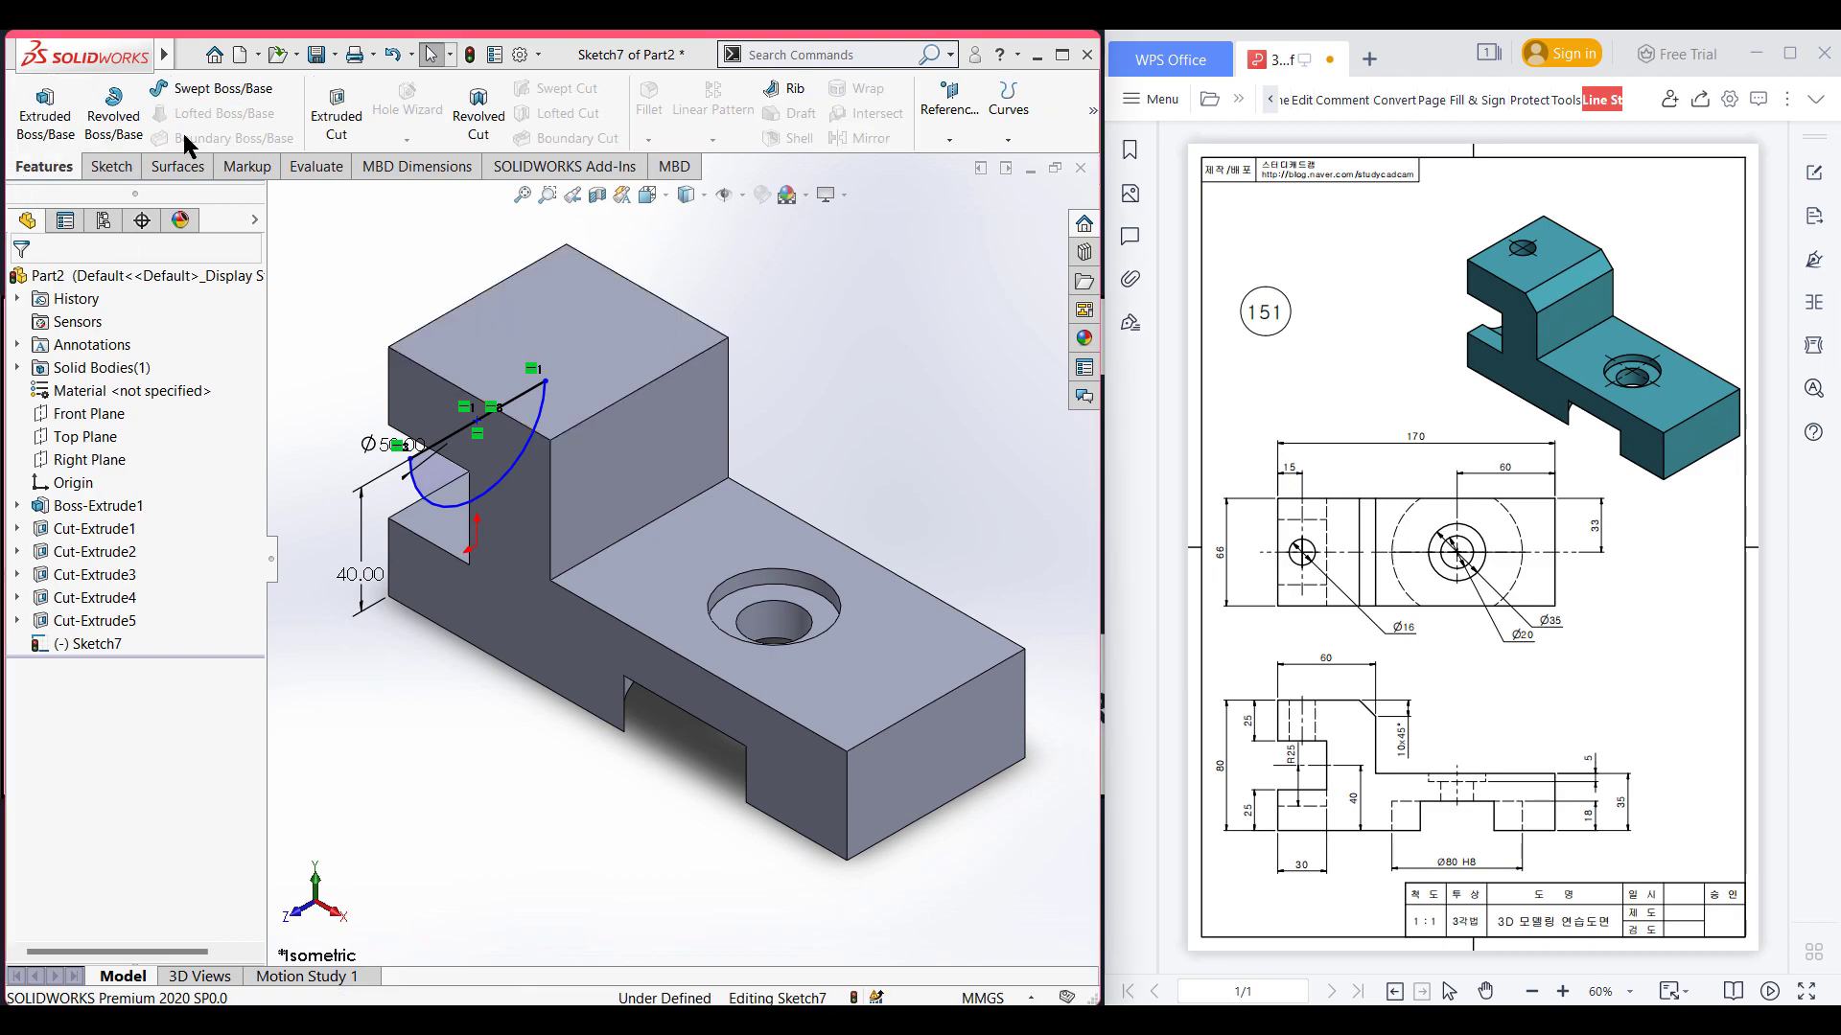
{"action": "left_click", "coordinate": [340, 102]}
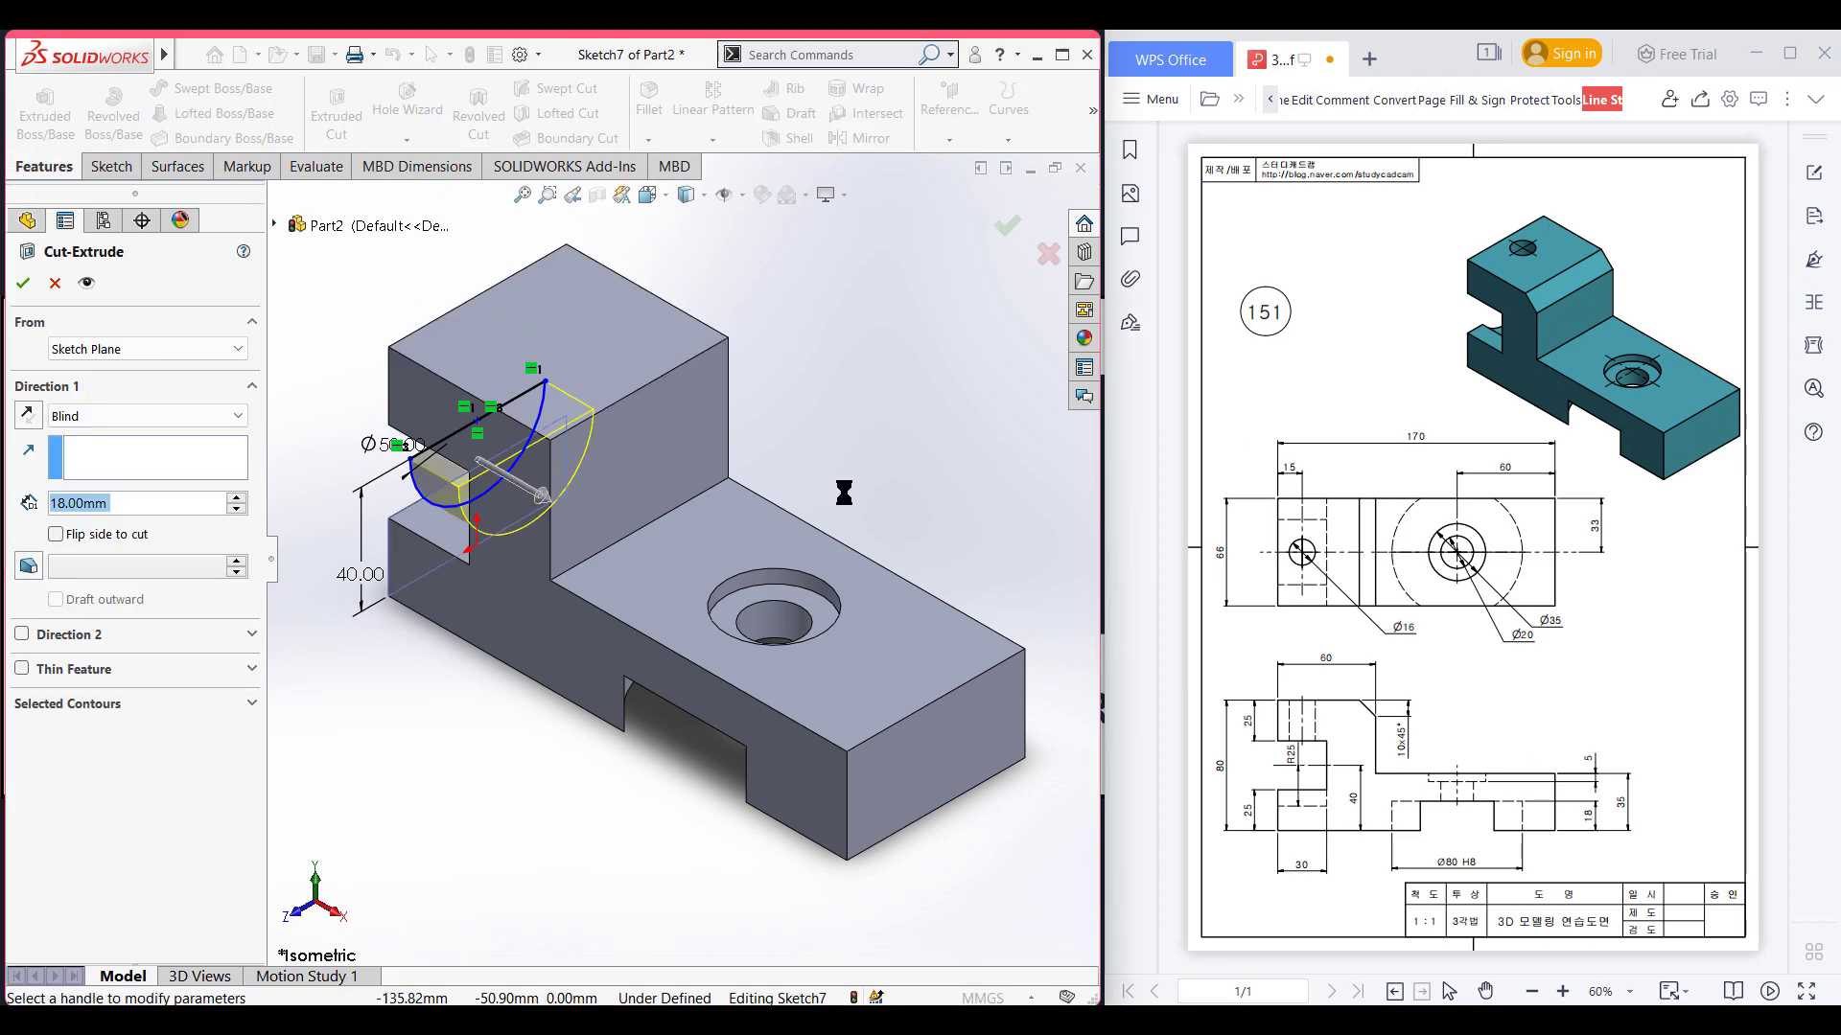
{"action": "type", "text": "30"}
{"action": "key", "text": "Return"}
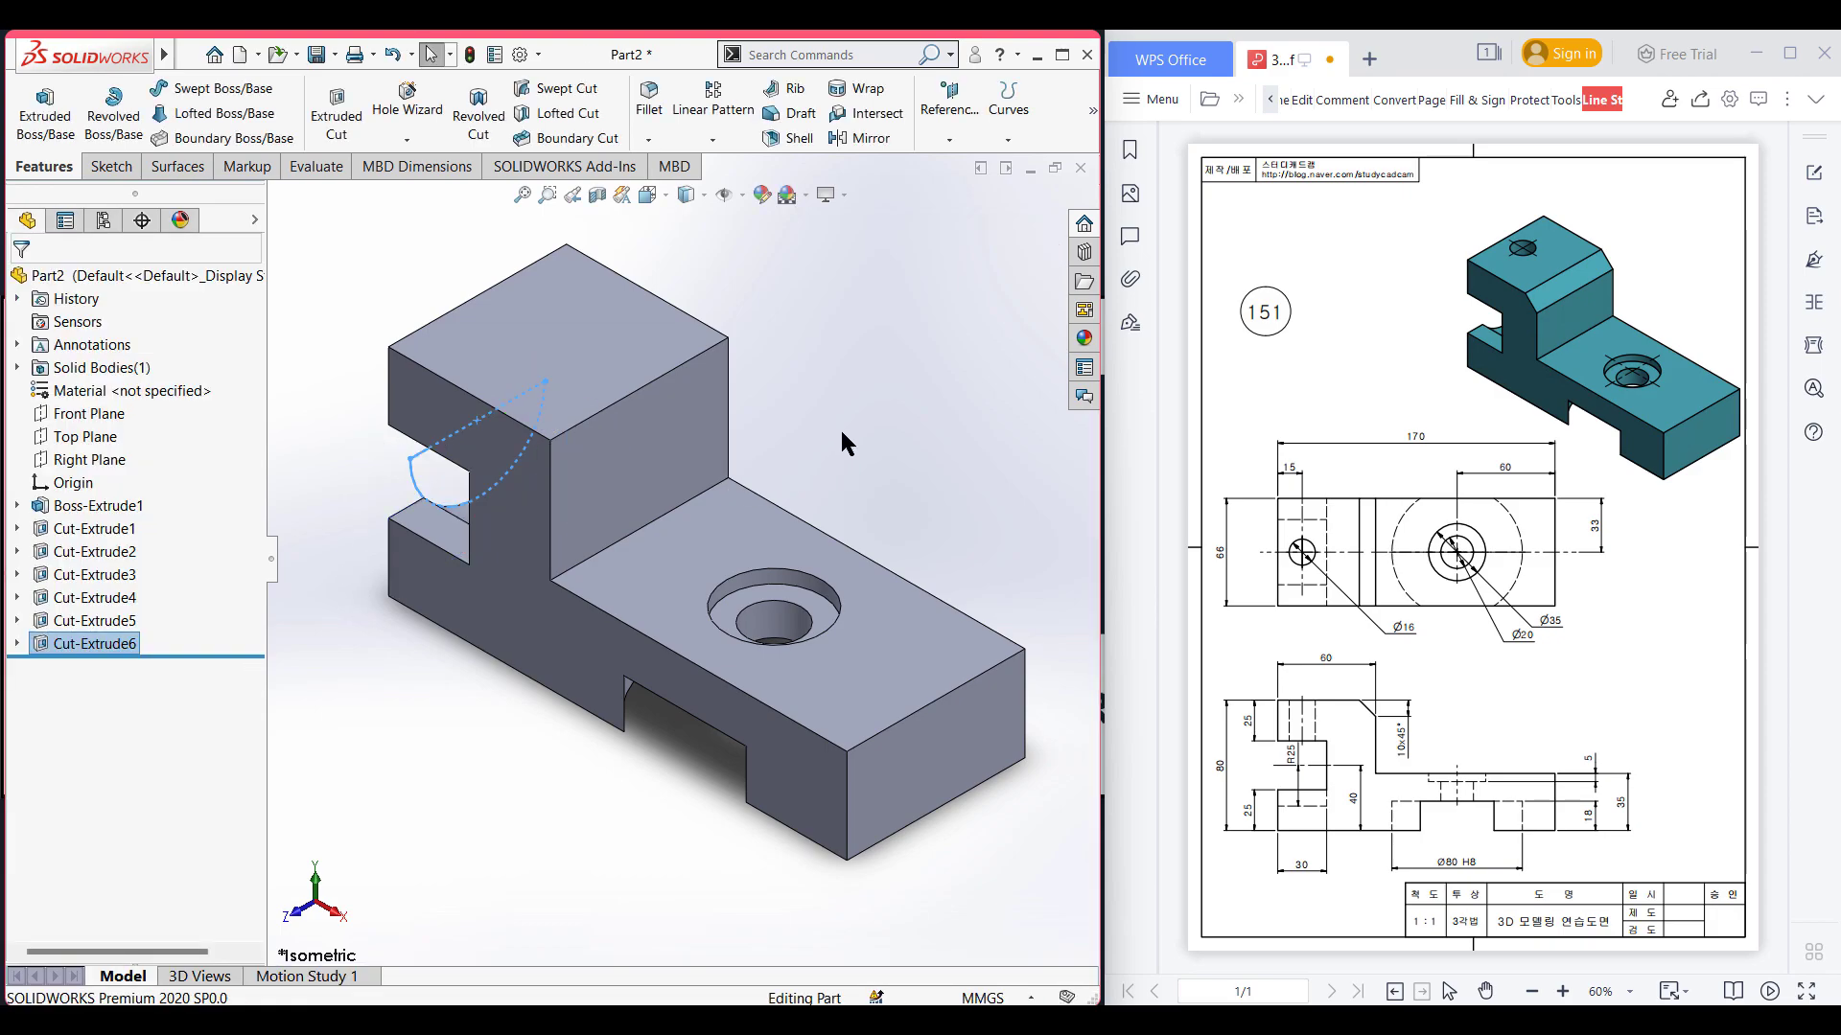
{"action": "mouse_move", "coordinate": [846, 440]}
{"action": "middle_mouse_down"}
{"action": "mouse_move", "coordinate": [957, 485]}
{"action": "mouse_move", "coordinate": [983, 540]}
{"action": "middle_mouse_up"}
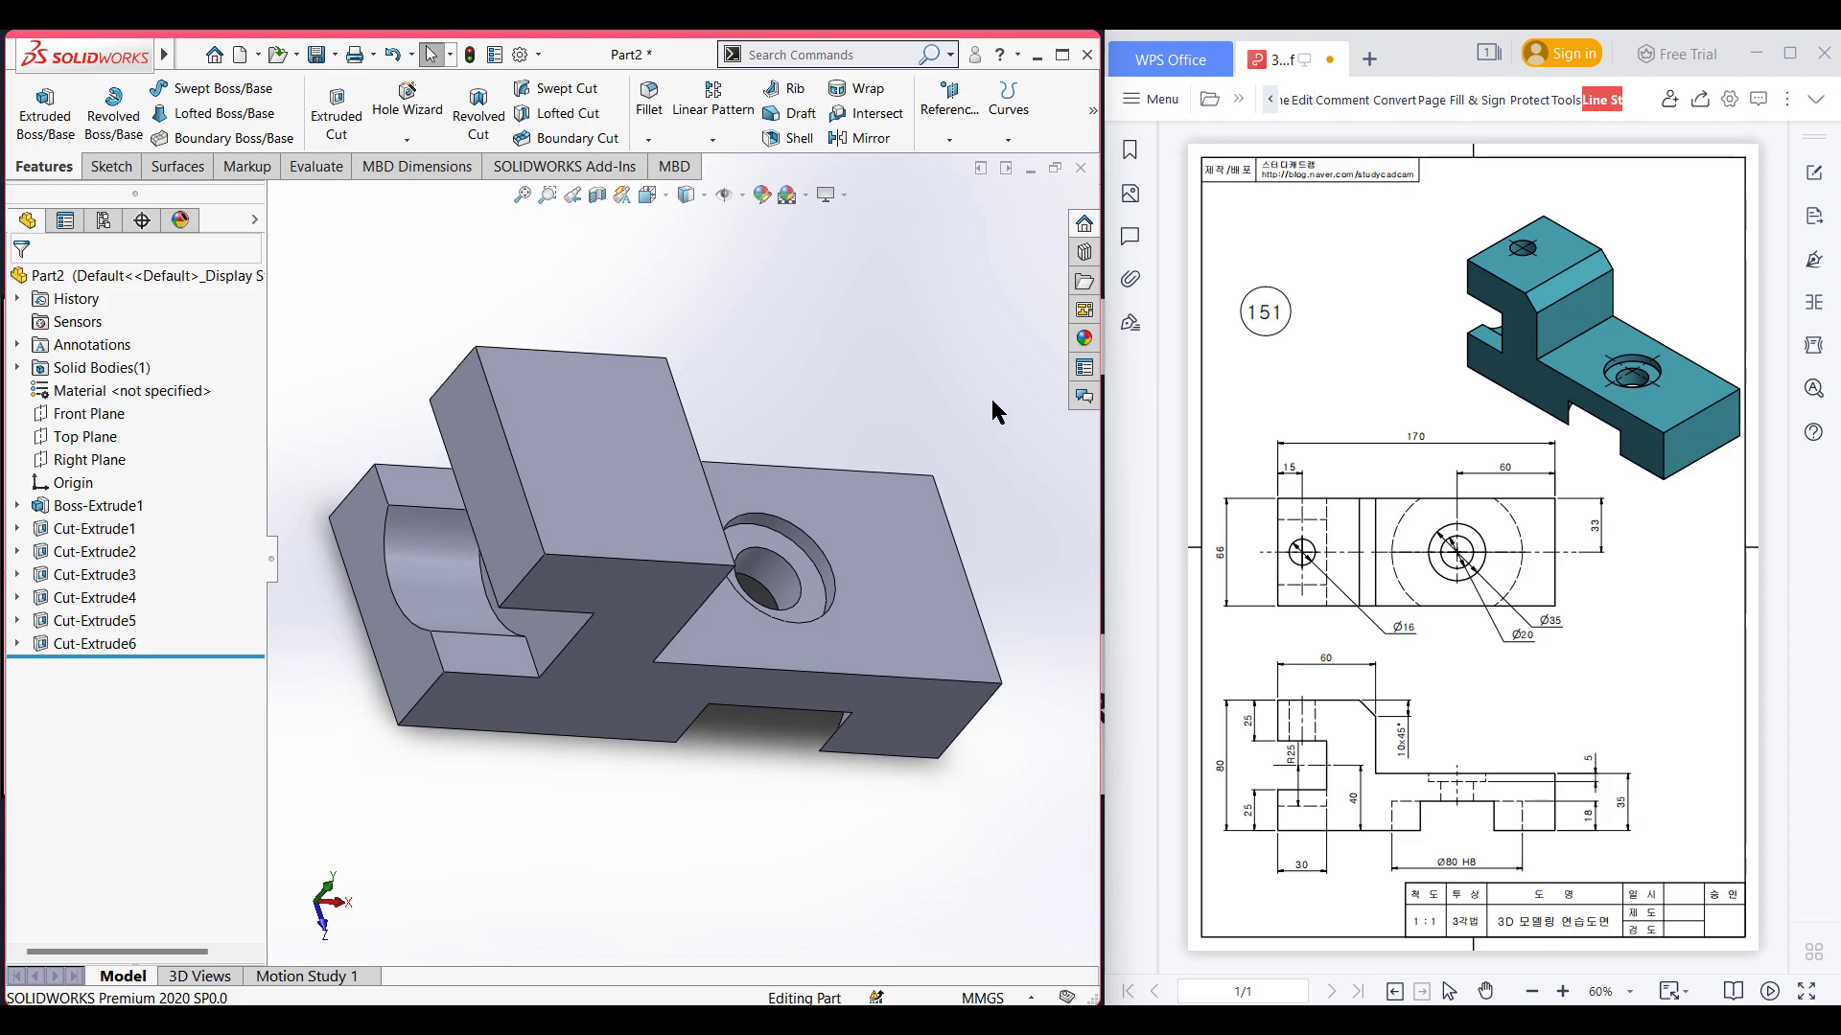
{"action": "key", "text": "ctrl+7"}
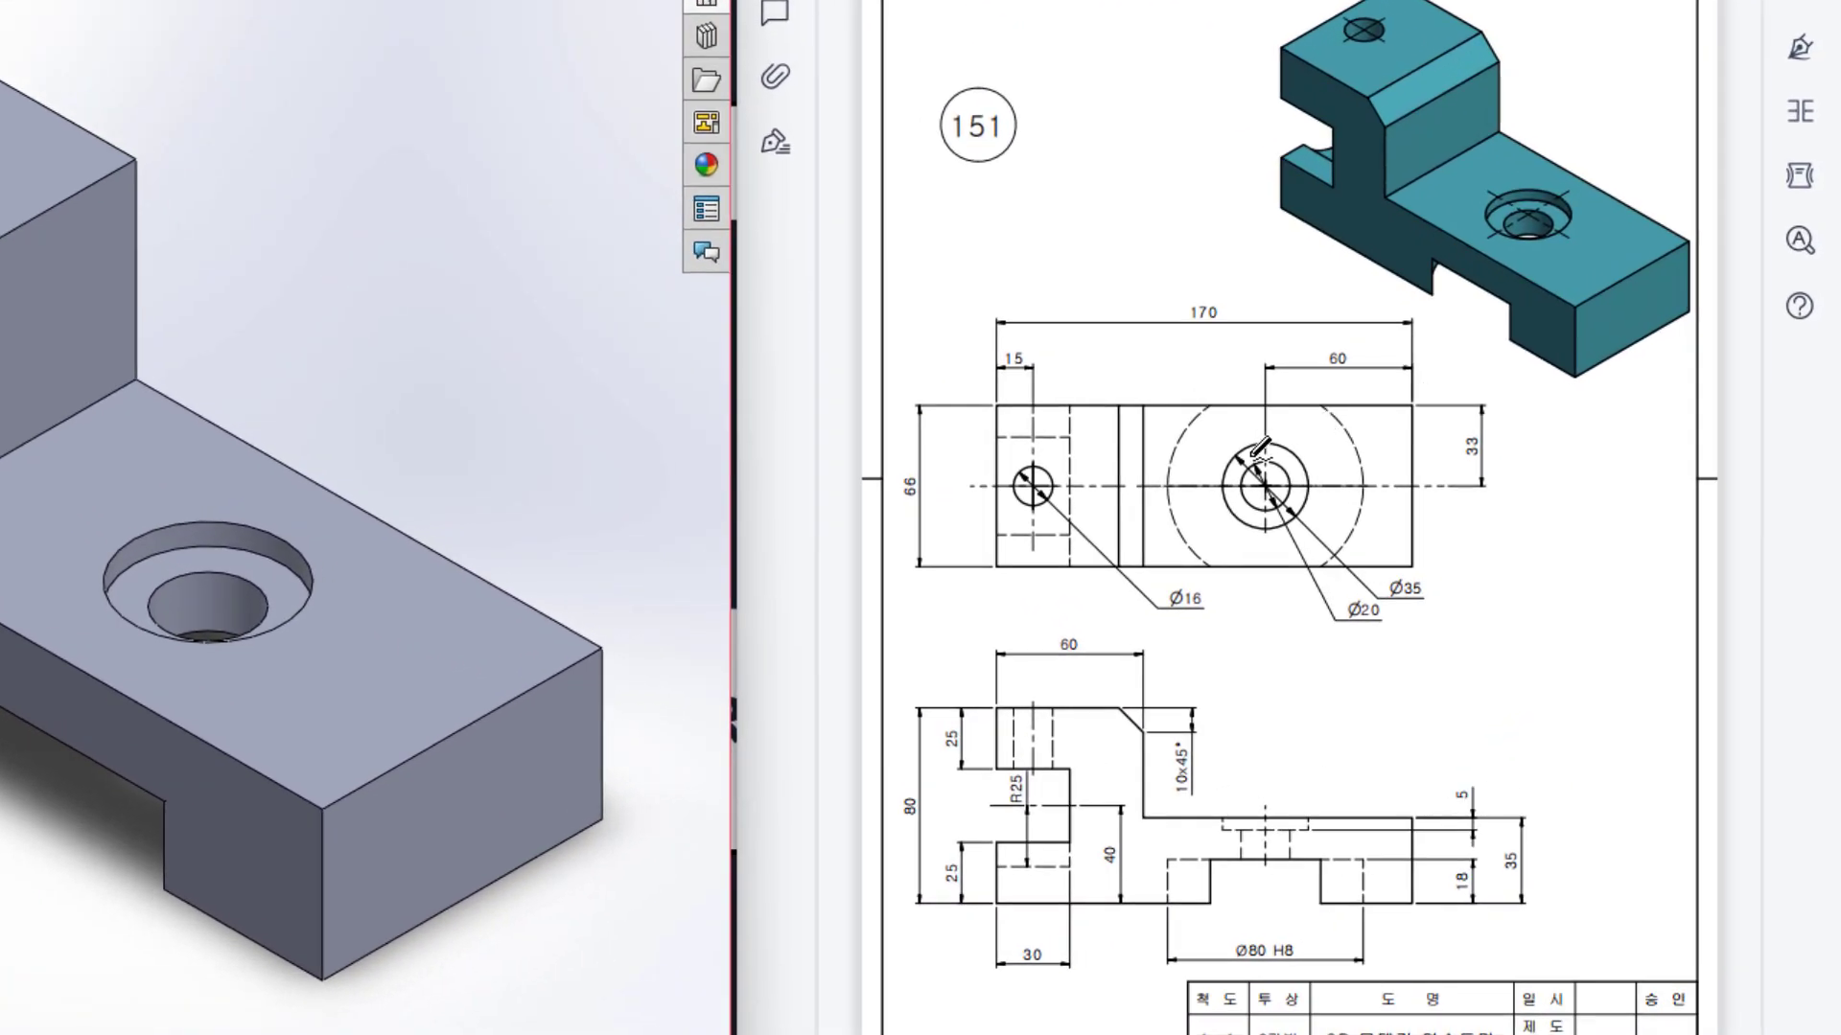
- Examine the Ø16 hole in the drawing's top and front views, including its diameter and its depth through the upper arm
{"action": "mouse_move", "coordinate": [1045, 462]}
{"action": "left_mouse_down"}
{"action": "mouse_move", "coordinate": [1020, 462]}
{"action": "mouse_move", "coordinate": [1022, 494]}
{"action": "mouse_move", "coordinate": [1049, 500]}
{"action": "mouse_move", "coordinate": [1053, 460]}
{"action": "left_mouse_up"}
{"action": "mouse_move", "coordinate": [1195, 579]}
{"action": "left_mouse_down"}
{"action": "mouse_move", "coordinate": [1166, 601]}
{"action": "mouse_move", "coordinate": [1235, 606]}
{"action": "mouse_move", "coordinate": [1204, 571]}
{"action": "mouse_move", "coordinate": [1175, 602]}
{"action": "left_mouse_up"}
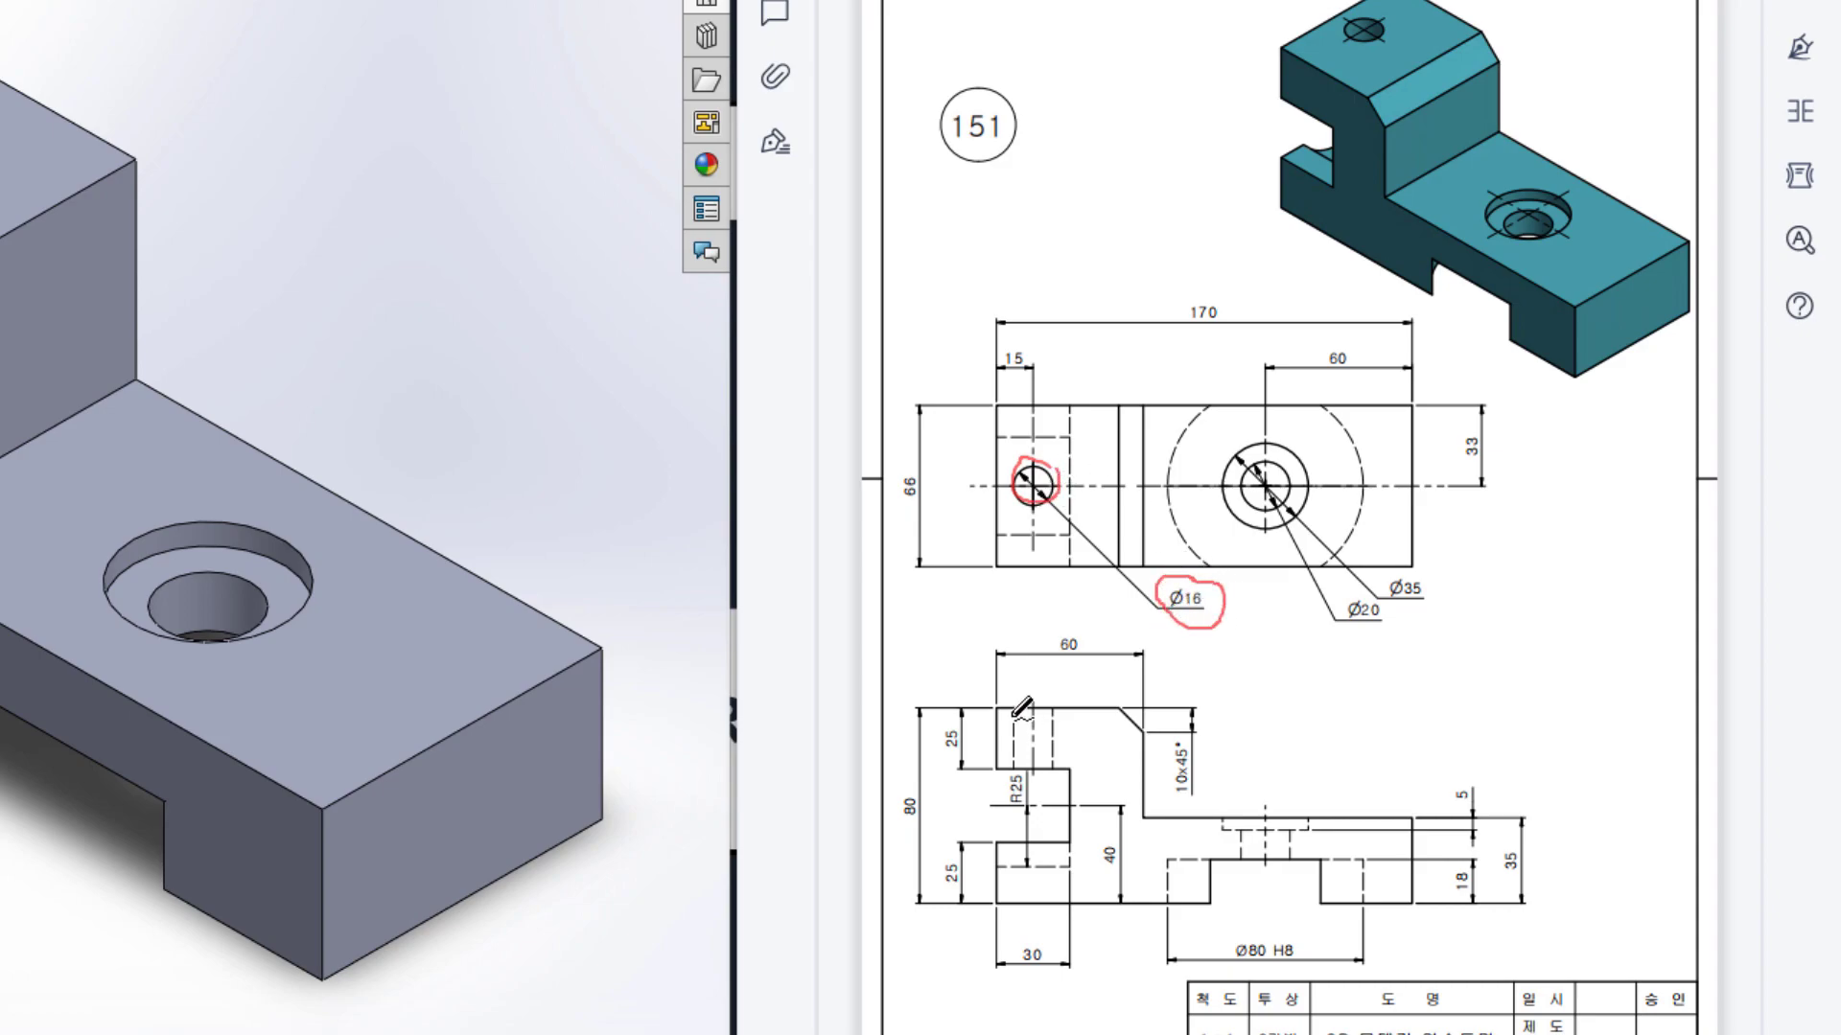
{"action": "mouse_move", "coordinate": [1012, 719]}
{"action": "left_mouse_down"}
{"action": "mouse_move", "coordinate": [1018, 763]}
{"action": "mouse_move", "coordinate": [1050, 761]}
{"action": "left_mouse_up"}
{"action": "mouse_move", "coordinate": [959, 717]}
{"action": "left_mouse_down"}
{"action": "mouse_move", "coordinate": [974, 738]}
{"action": "mouse_move", "coordinate": [961, 727]}
{"action": "left_mouse_up"}
{"action": "key", "text": "ctrl+z"}
{"action": "key", "text": "ctrl+z"}
{"action": "key", "text": "ctrl+z"}
{"action": "key", "text": "ctrl+z"}
{"action": "key", "text": "ctrl+z"}
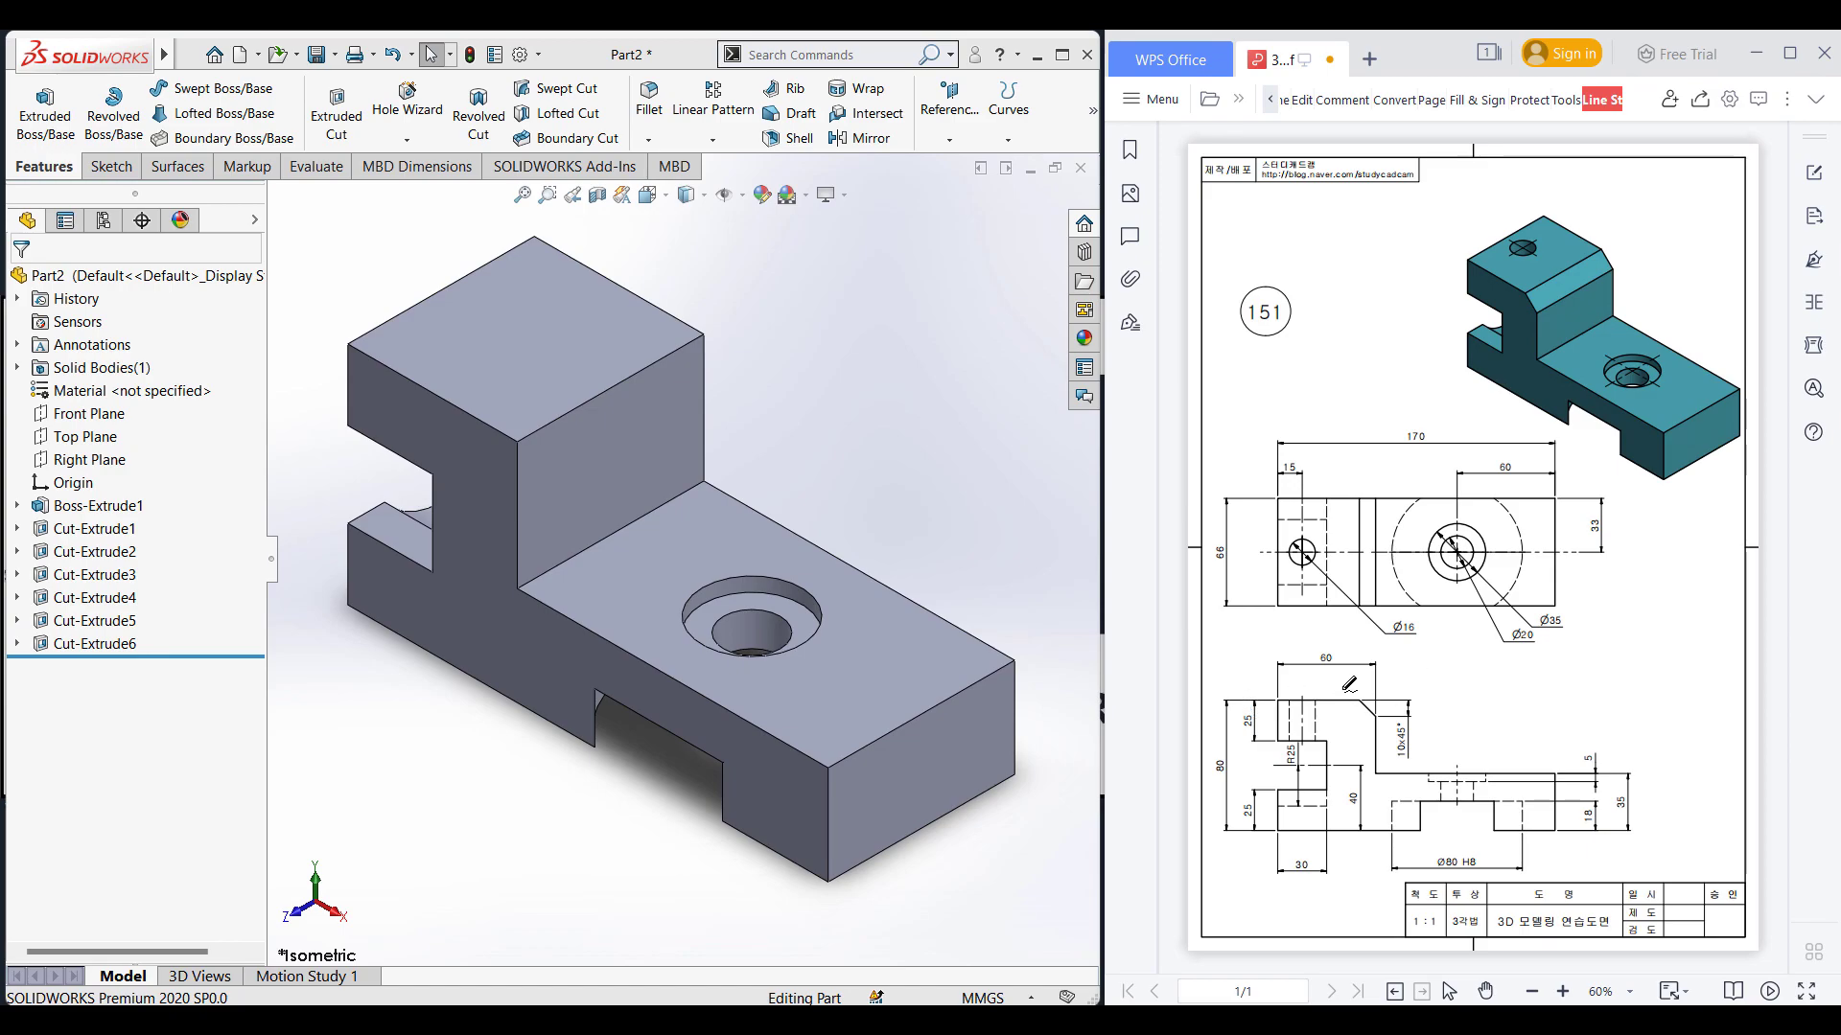
- Sketch a 16 mm diameter circle on the upper block's top face, centred across its width near the outer end
{"action": "right_click", "coordinate": [545, 353]}
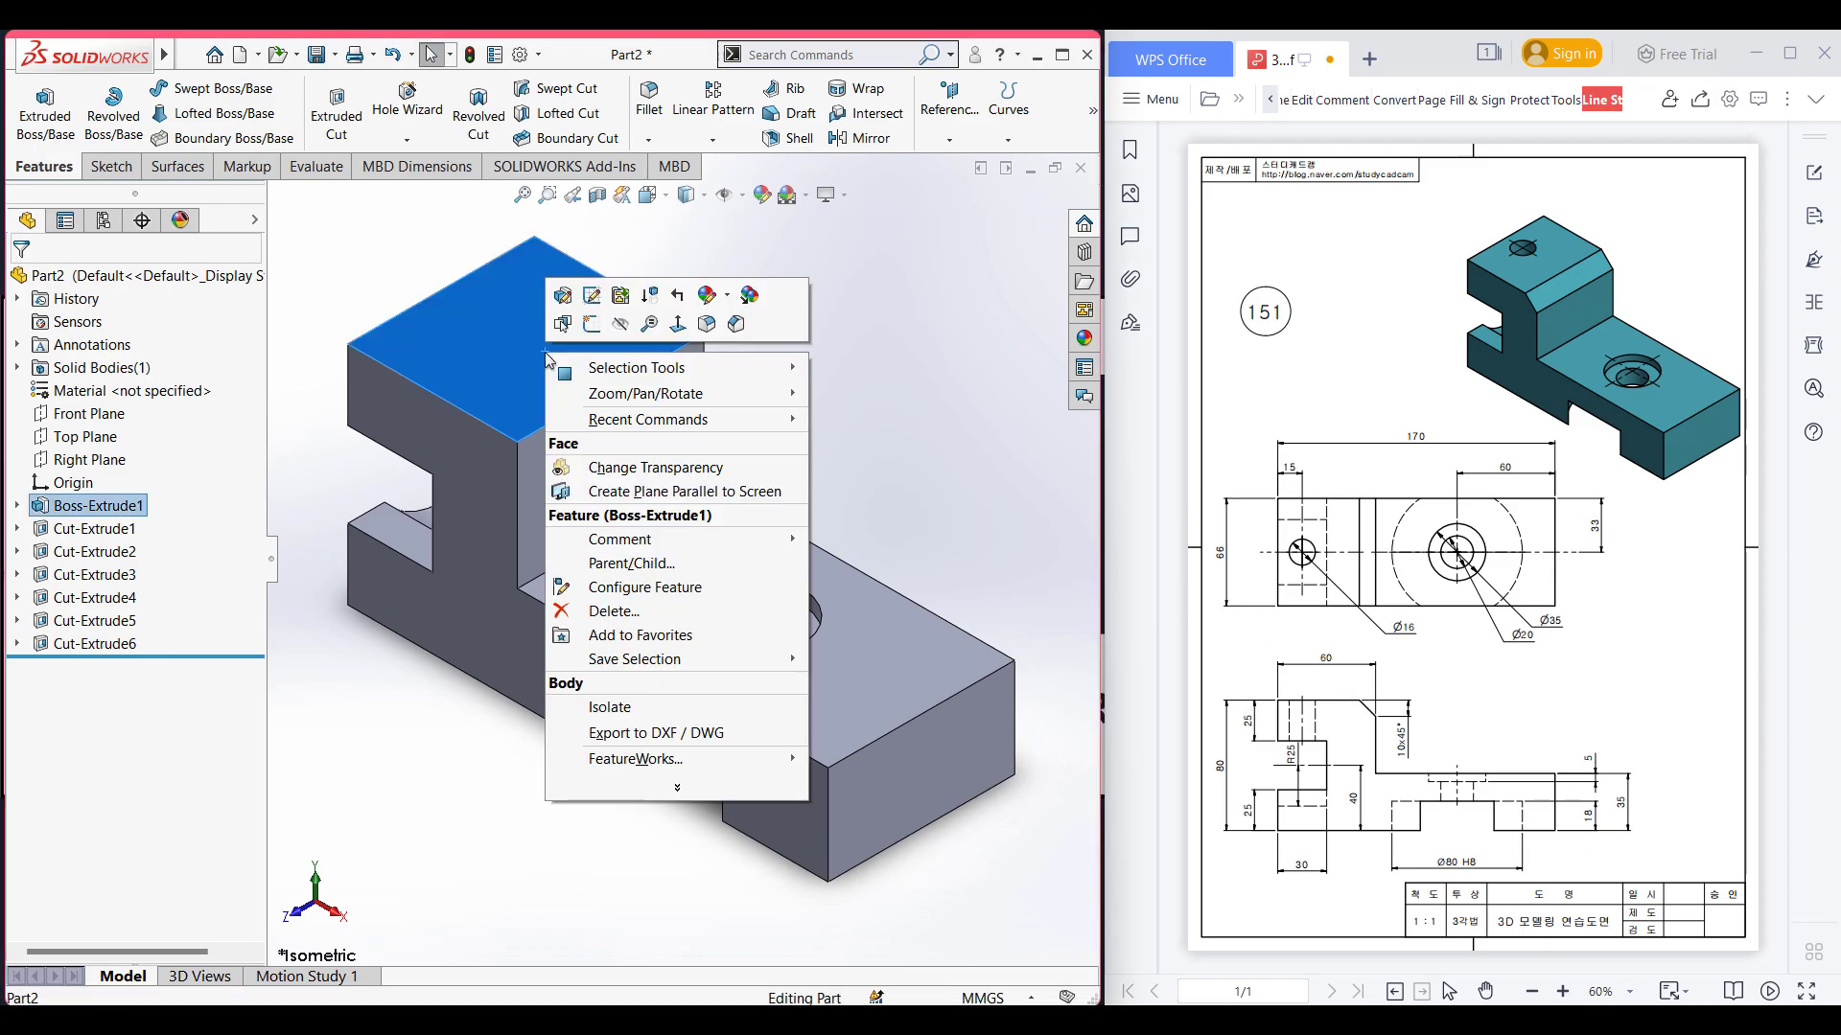
{"action": "left_click", "coordinate": [593, 328]}
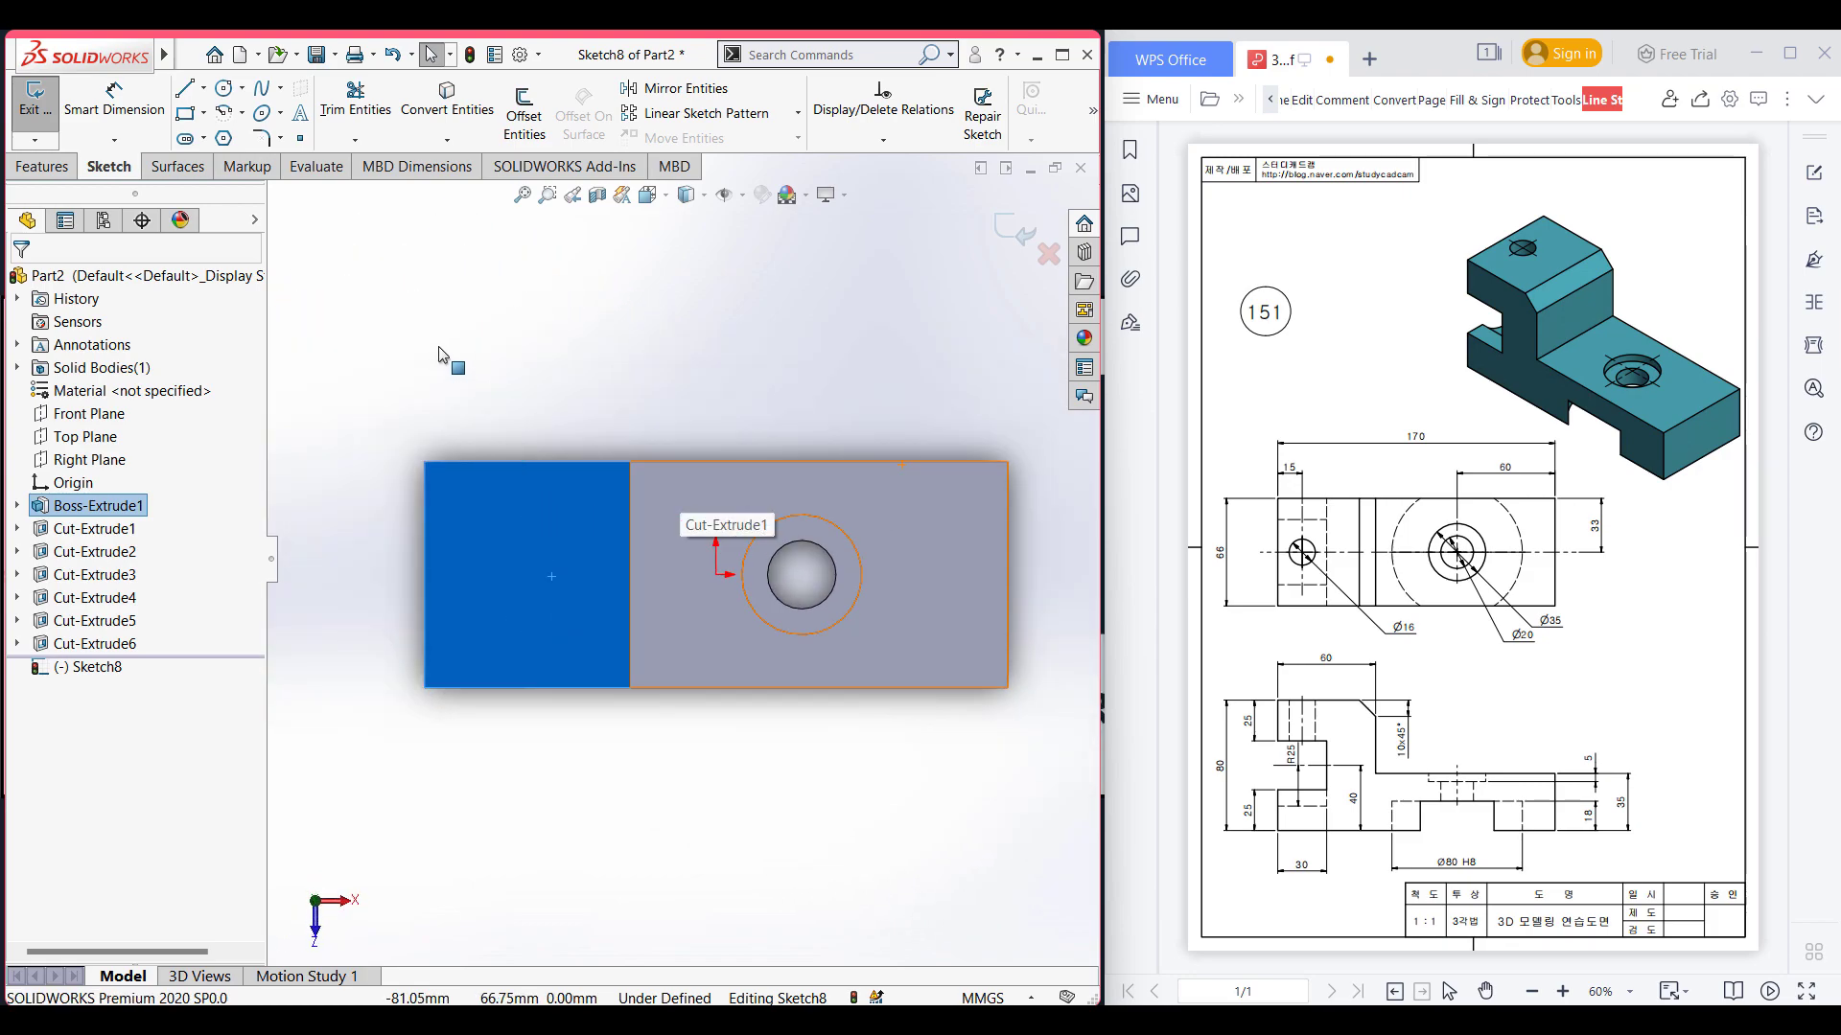
{"action": "left_click", "coordinate": [438, 347]}
{"action": "scroll", "coordinate": [447, 469], "scroll_direction": "down", "scroll_amount": 1}
{"action": "right_click_drag", "start_coordinate": [515, 364], "coordinate": [640, 362]}
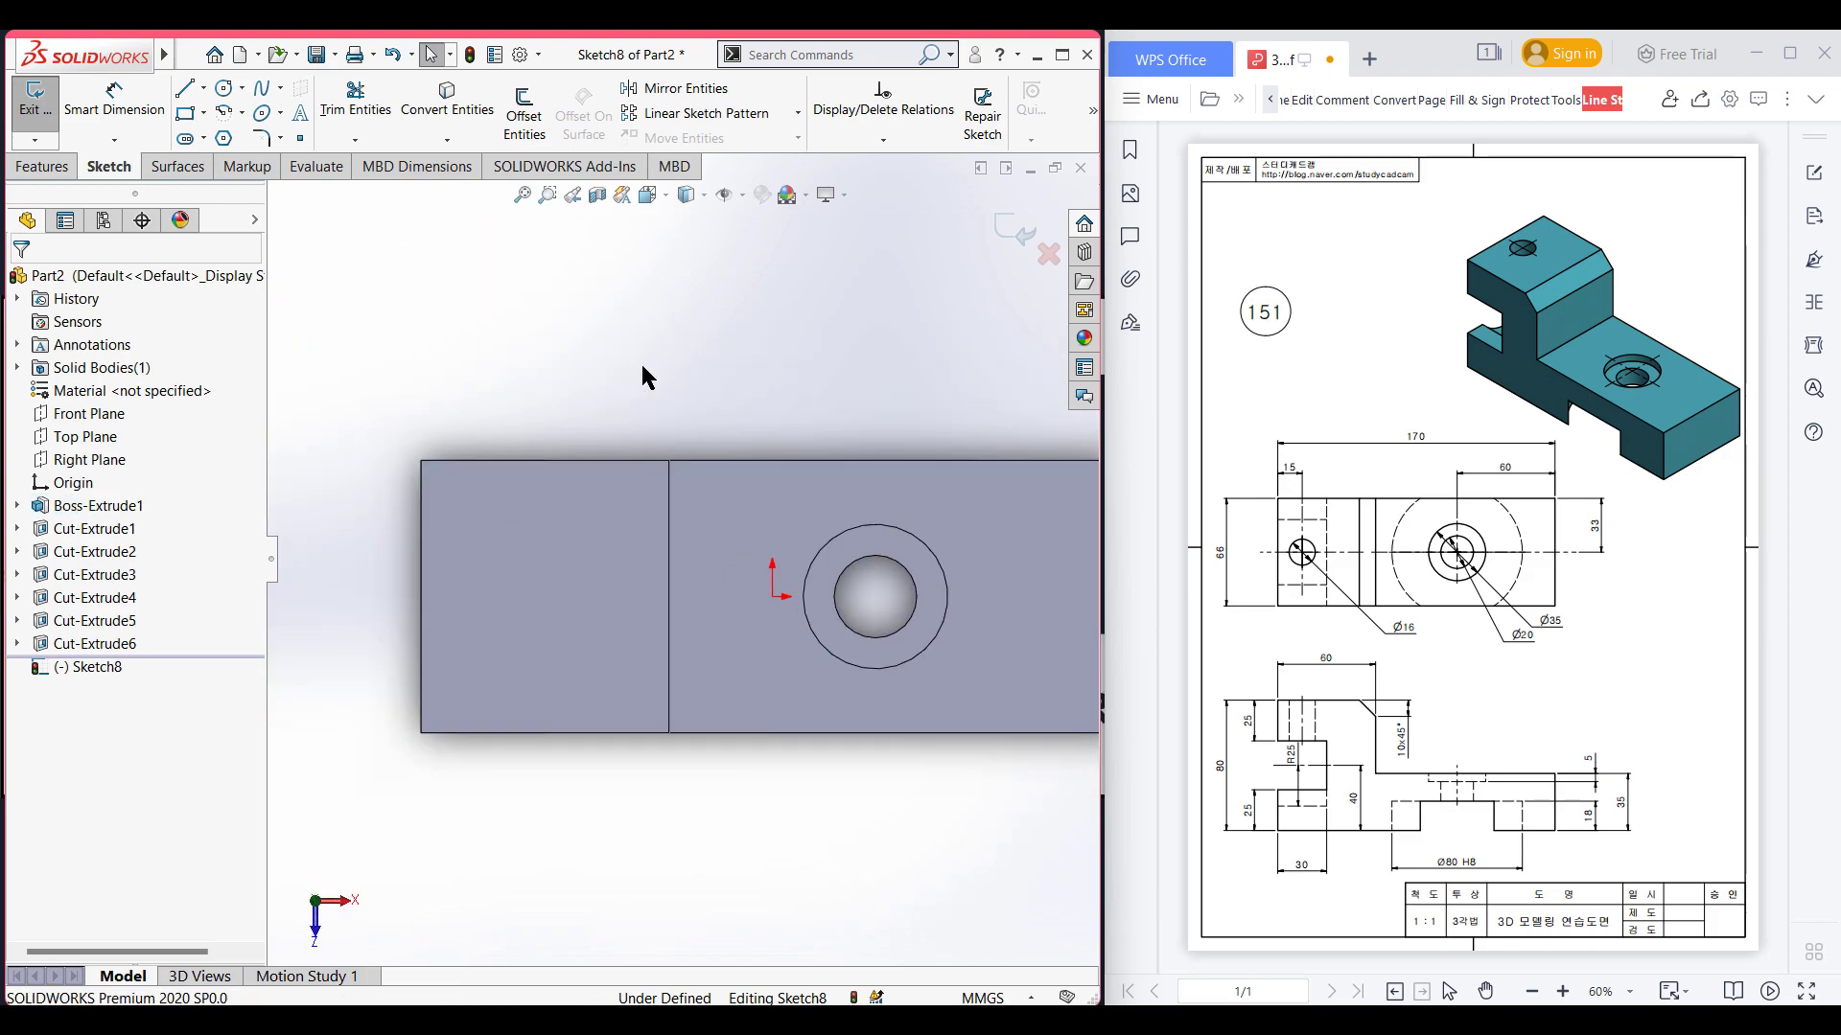
{"action": "left_click", "coordinate": [526, 596]}
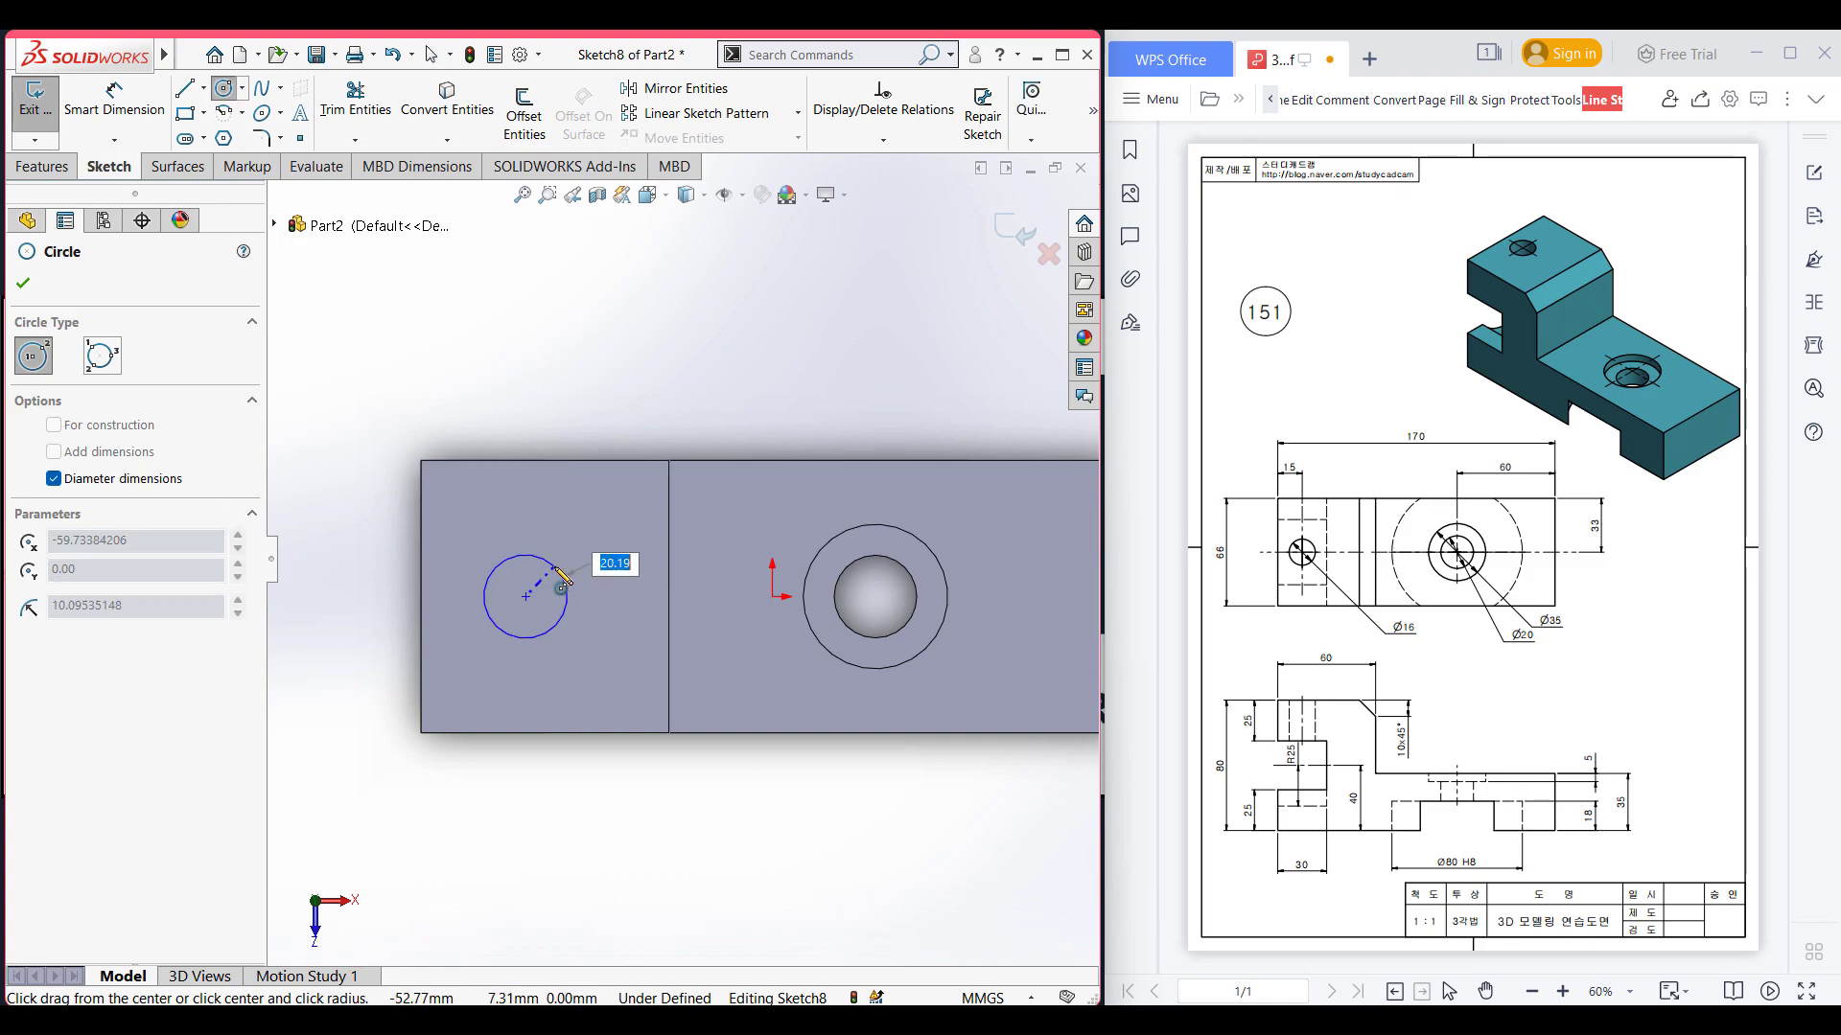
{"action": "type", "text": "16"}
{"action": "key", "text": "Return"}
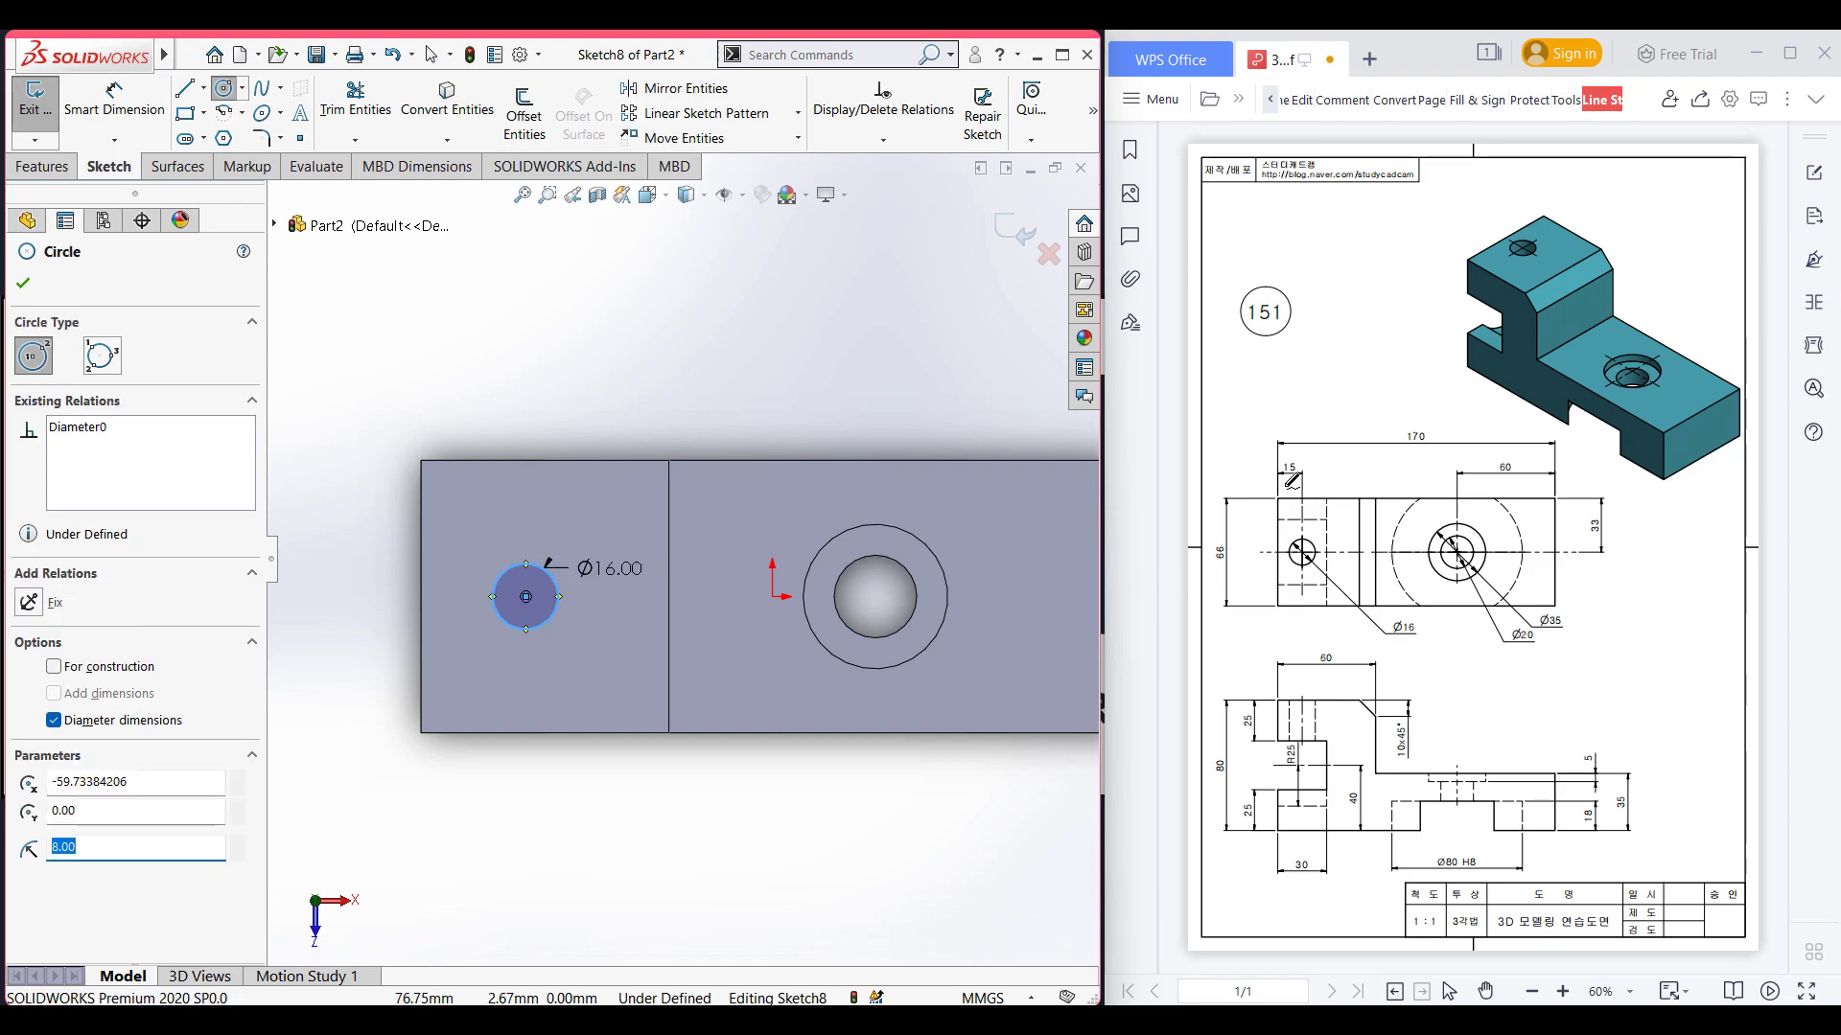
- Dimension the circle's centre 15 mm from the block's outer end edge, following the drawing's top view
{"action": "mouse_move", "coordinate": [1298, 463]}
{"action": "left_mouse_down"}
{"action": "mouse_move", "coordinate": [1280, 461]}
{"action": "mouse_move", "coordinate": [1278, 540]}
{"action": "left_mouse_up"}
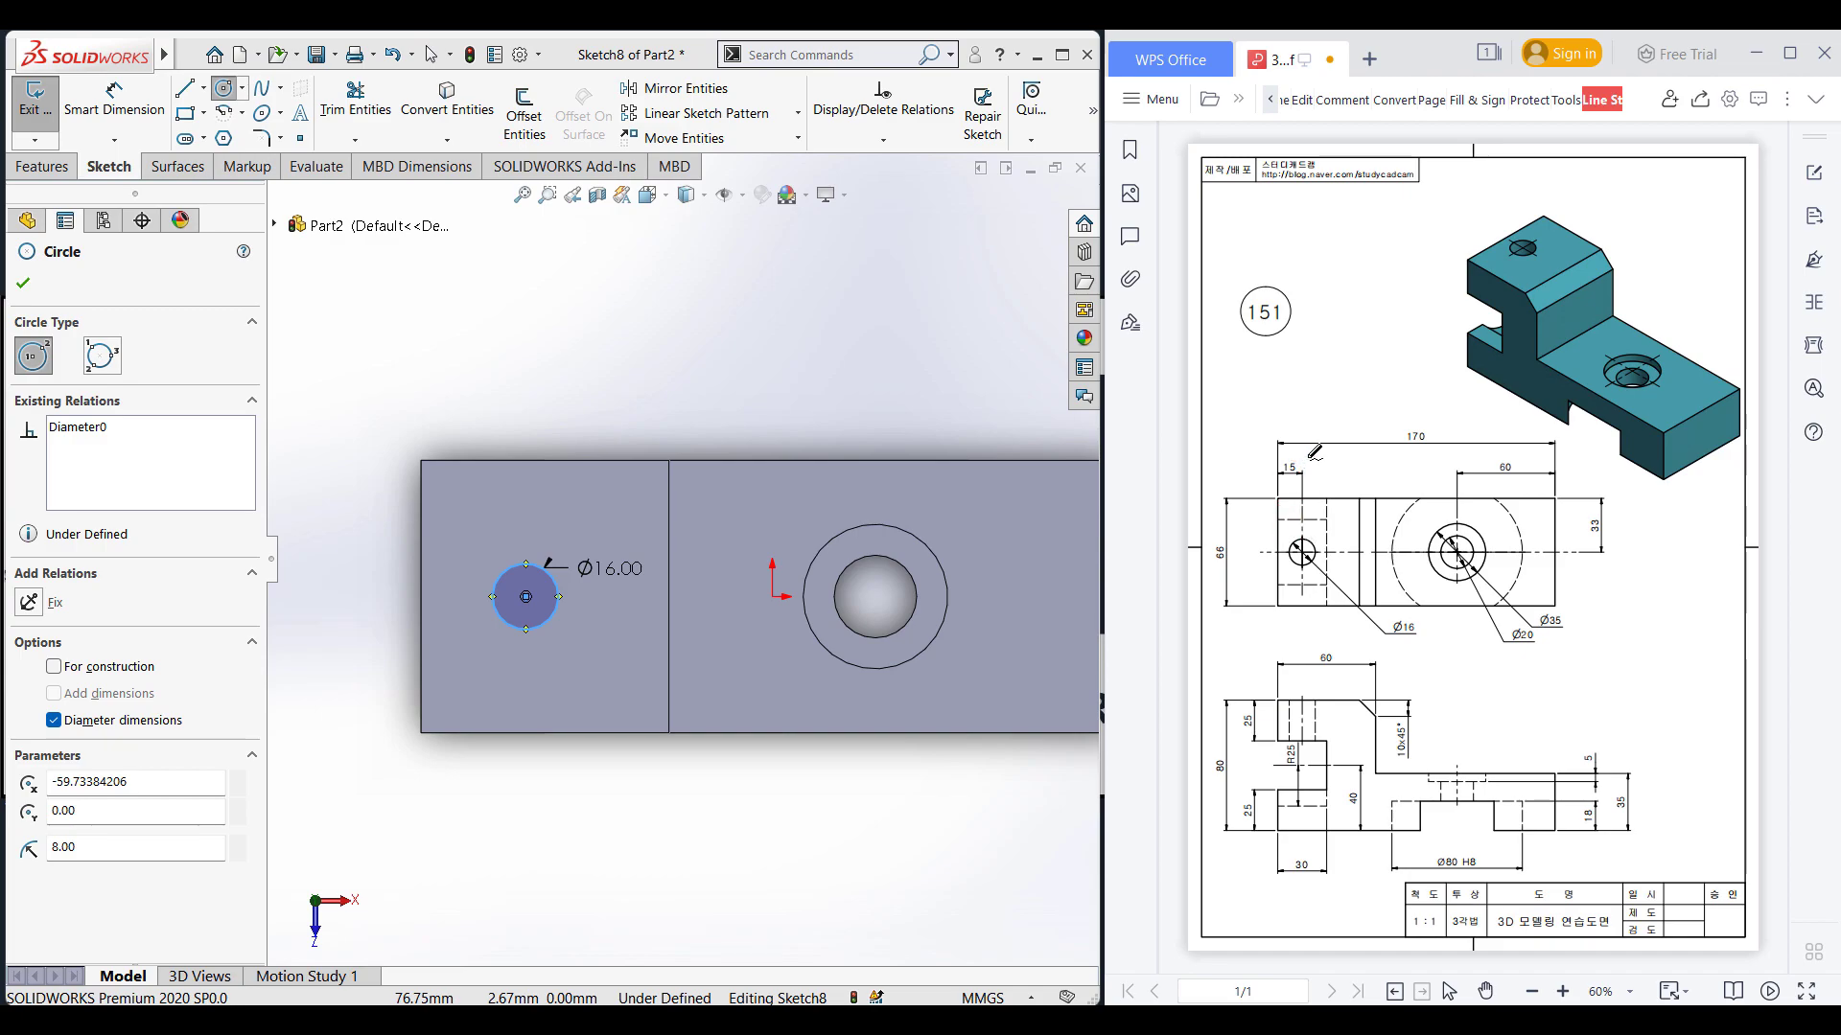
{"action": "left_click", "coordinate": [115, 107]}
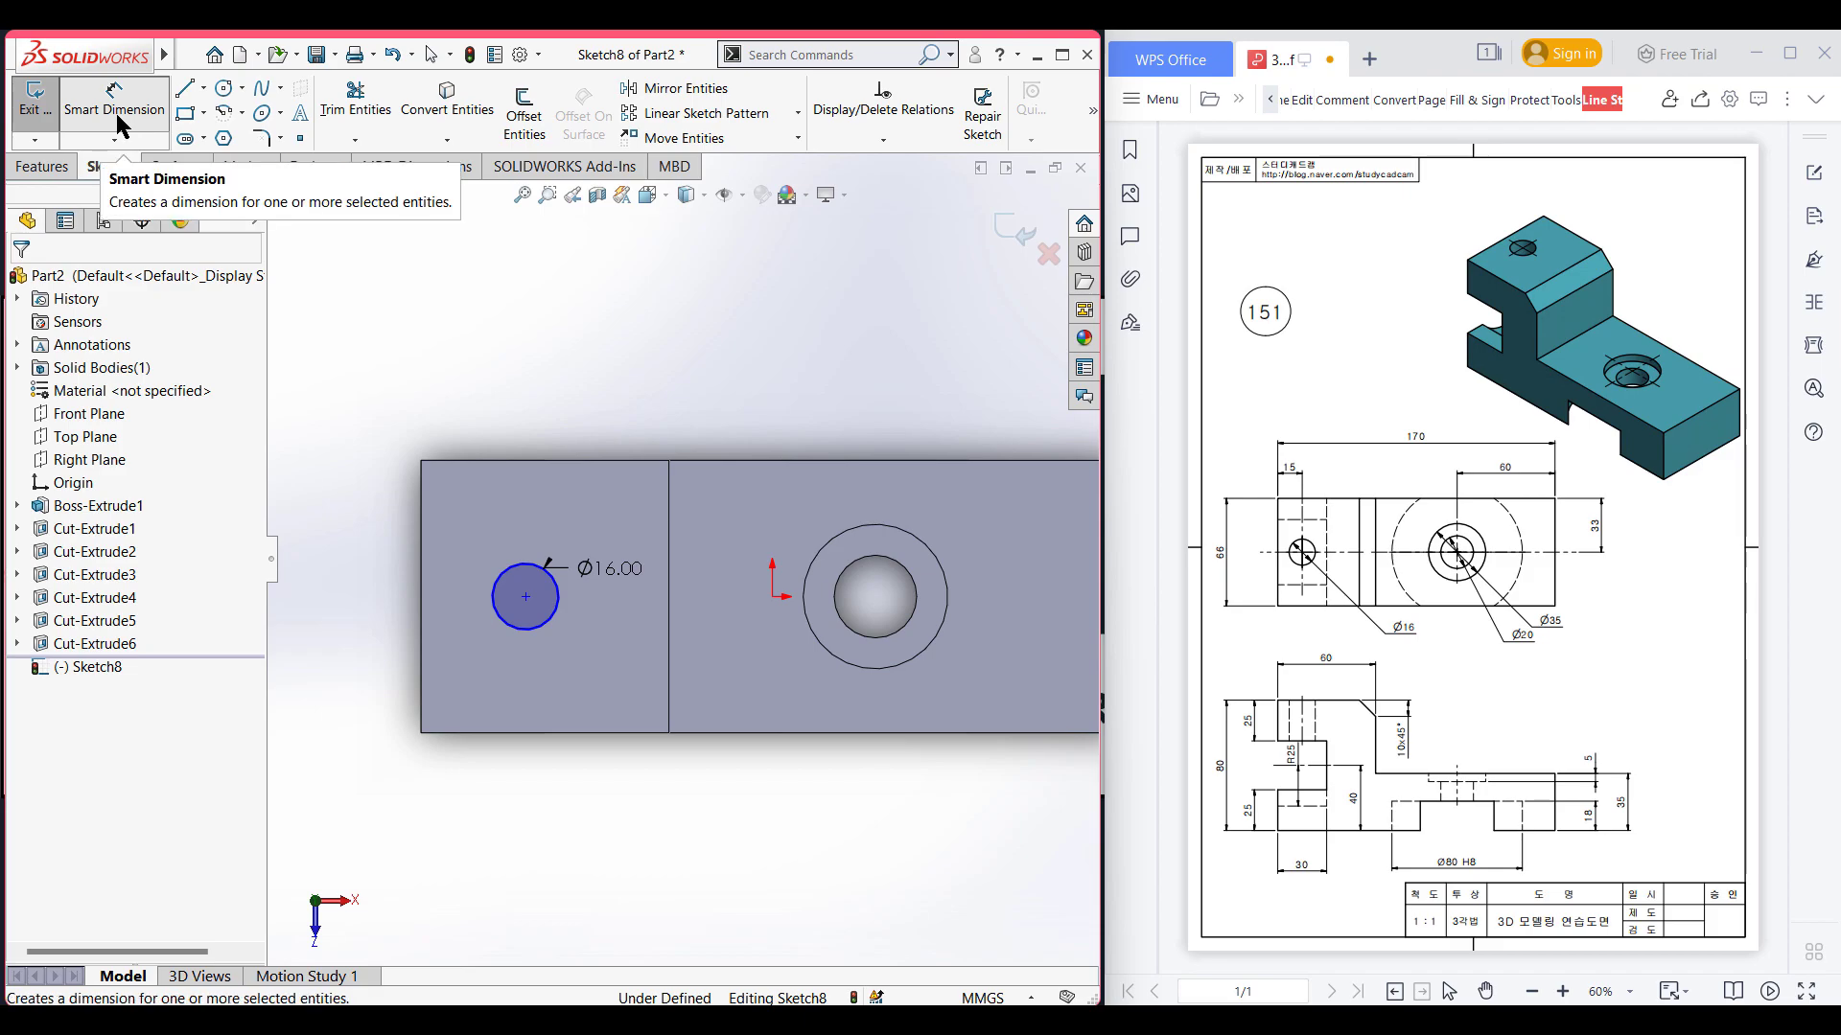
{"action": "left_click", "coordinate": [501, 570]}
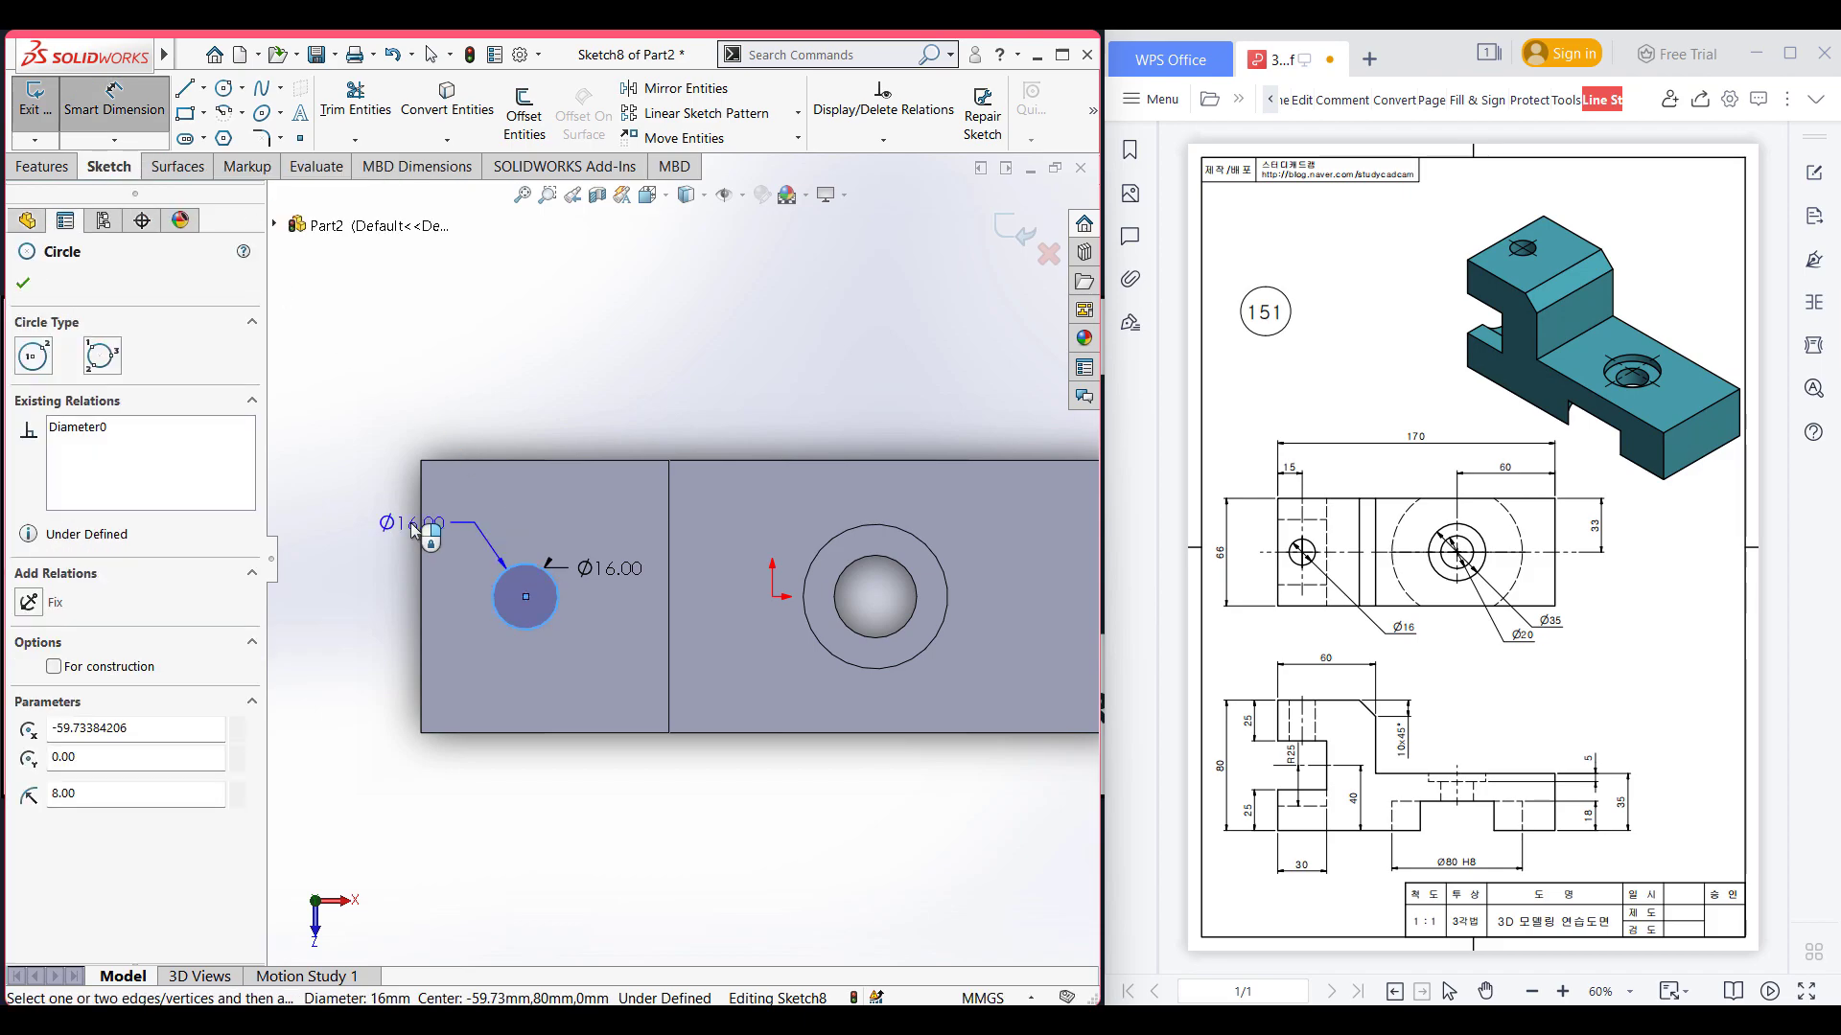
{"action": "left_click", "coordinate": [421, 535]}
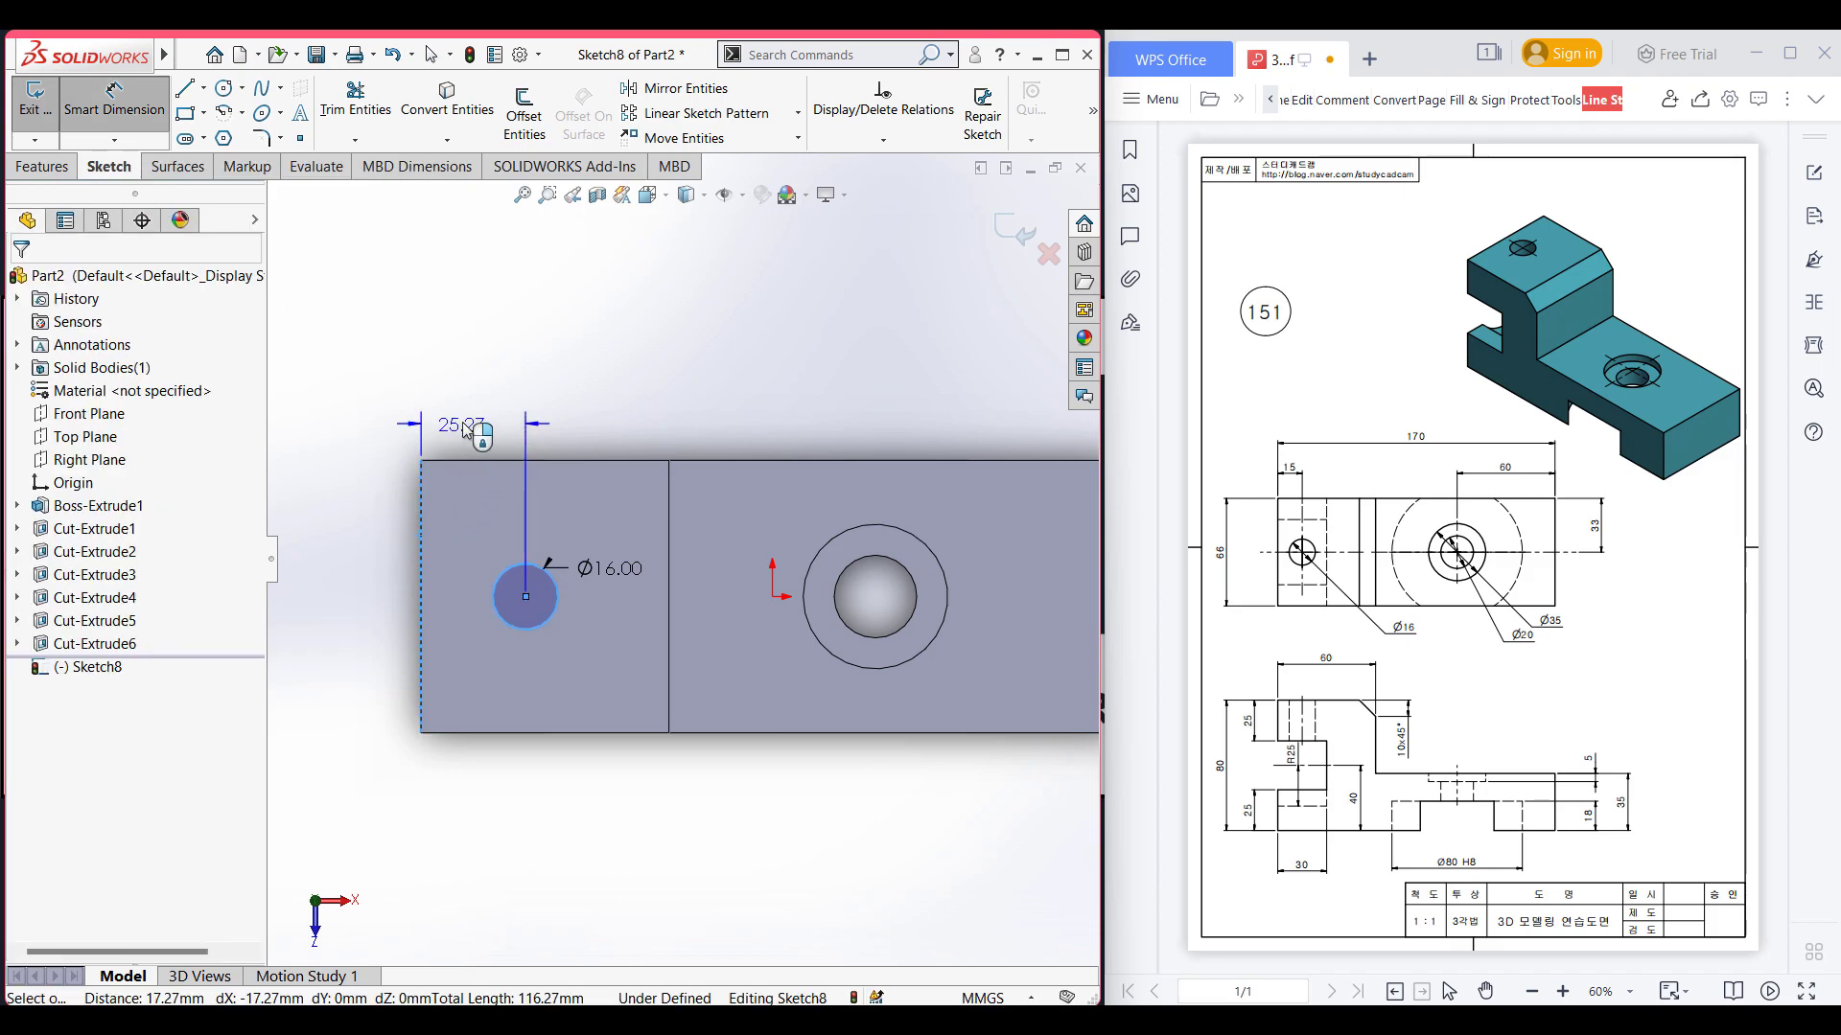
{"action": "left_click", "coordinate": [466, 429]}
{"action": "type", "text": "15"}
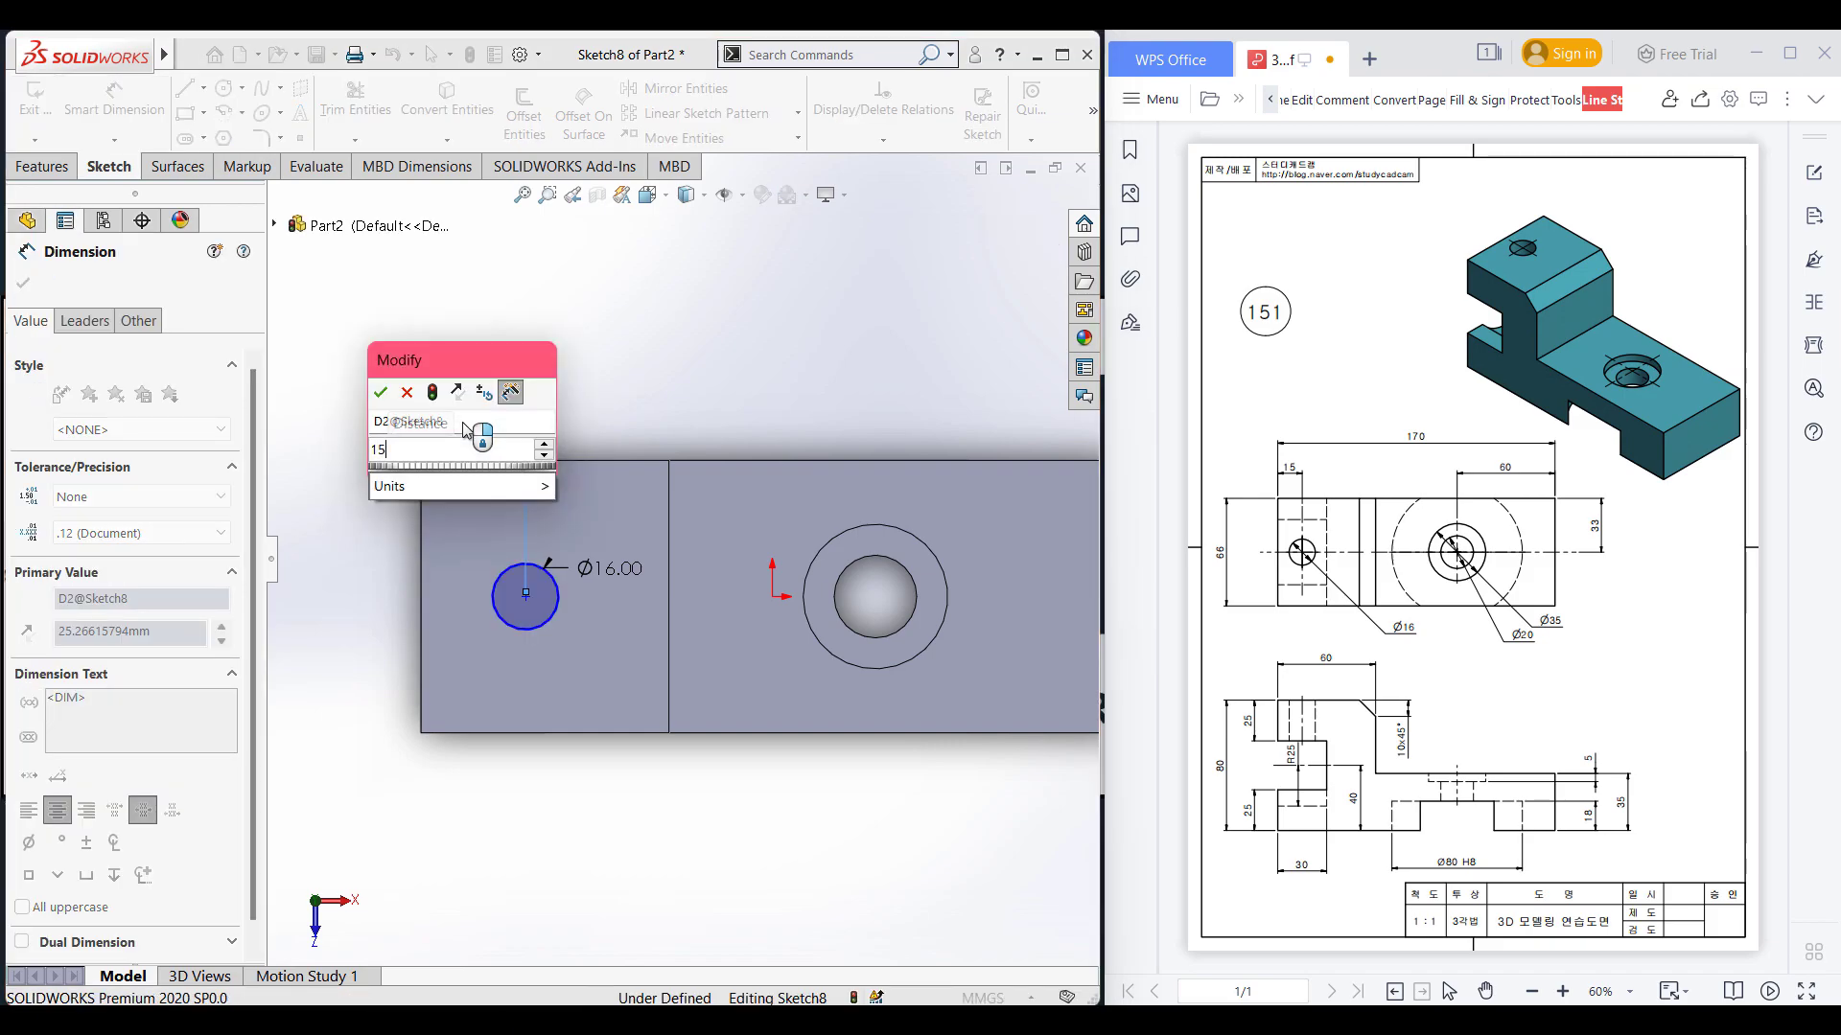
{"action": "key", "text": "Return"}
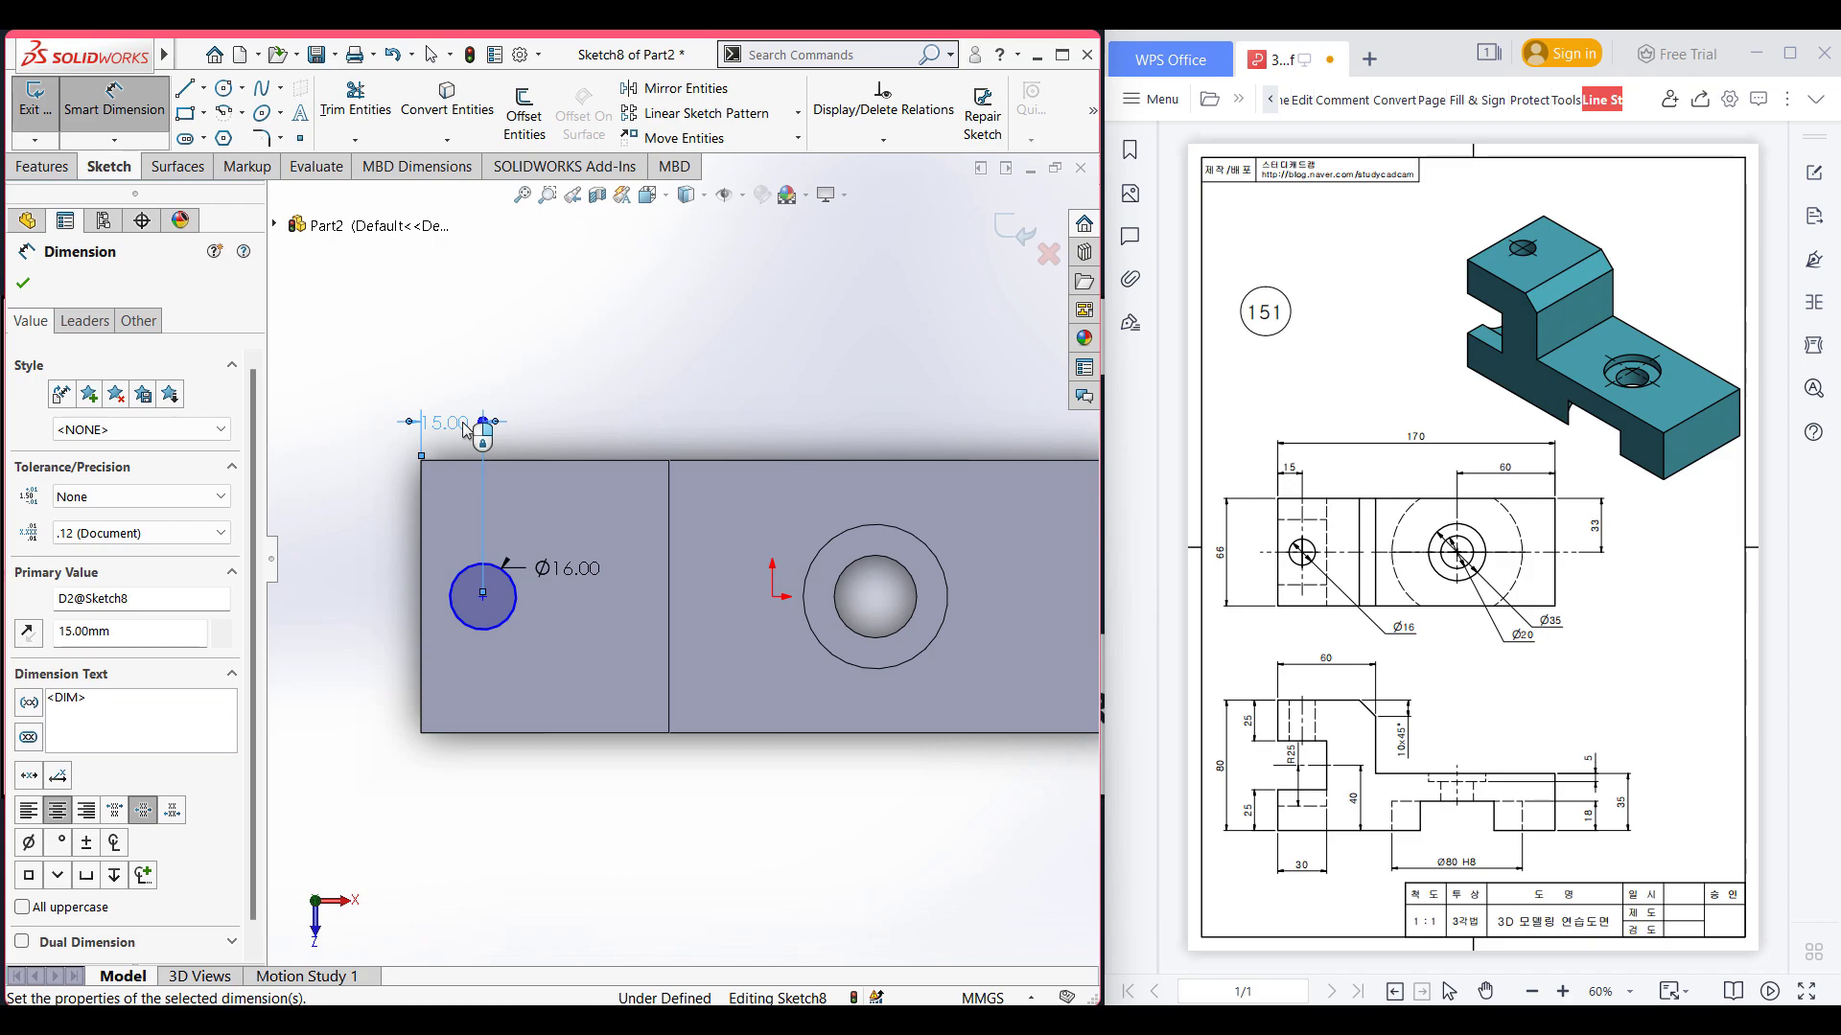
- Cut the 16 mm circle 25 mm deep through the upper arm with a blind Extruded Cut
{"action": "key", "text": "ctrl+7"}
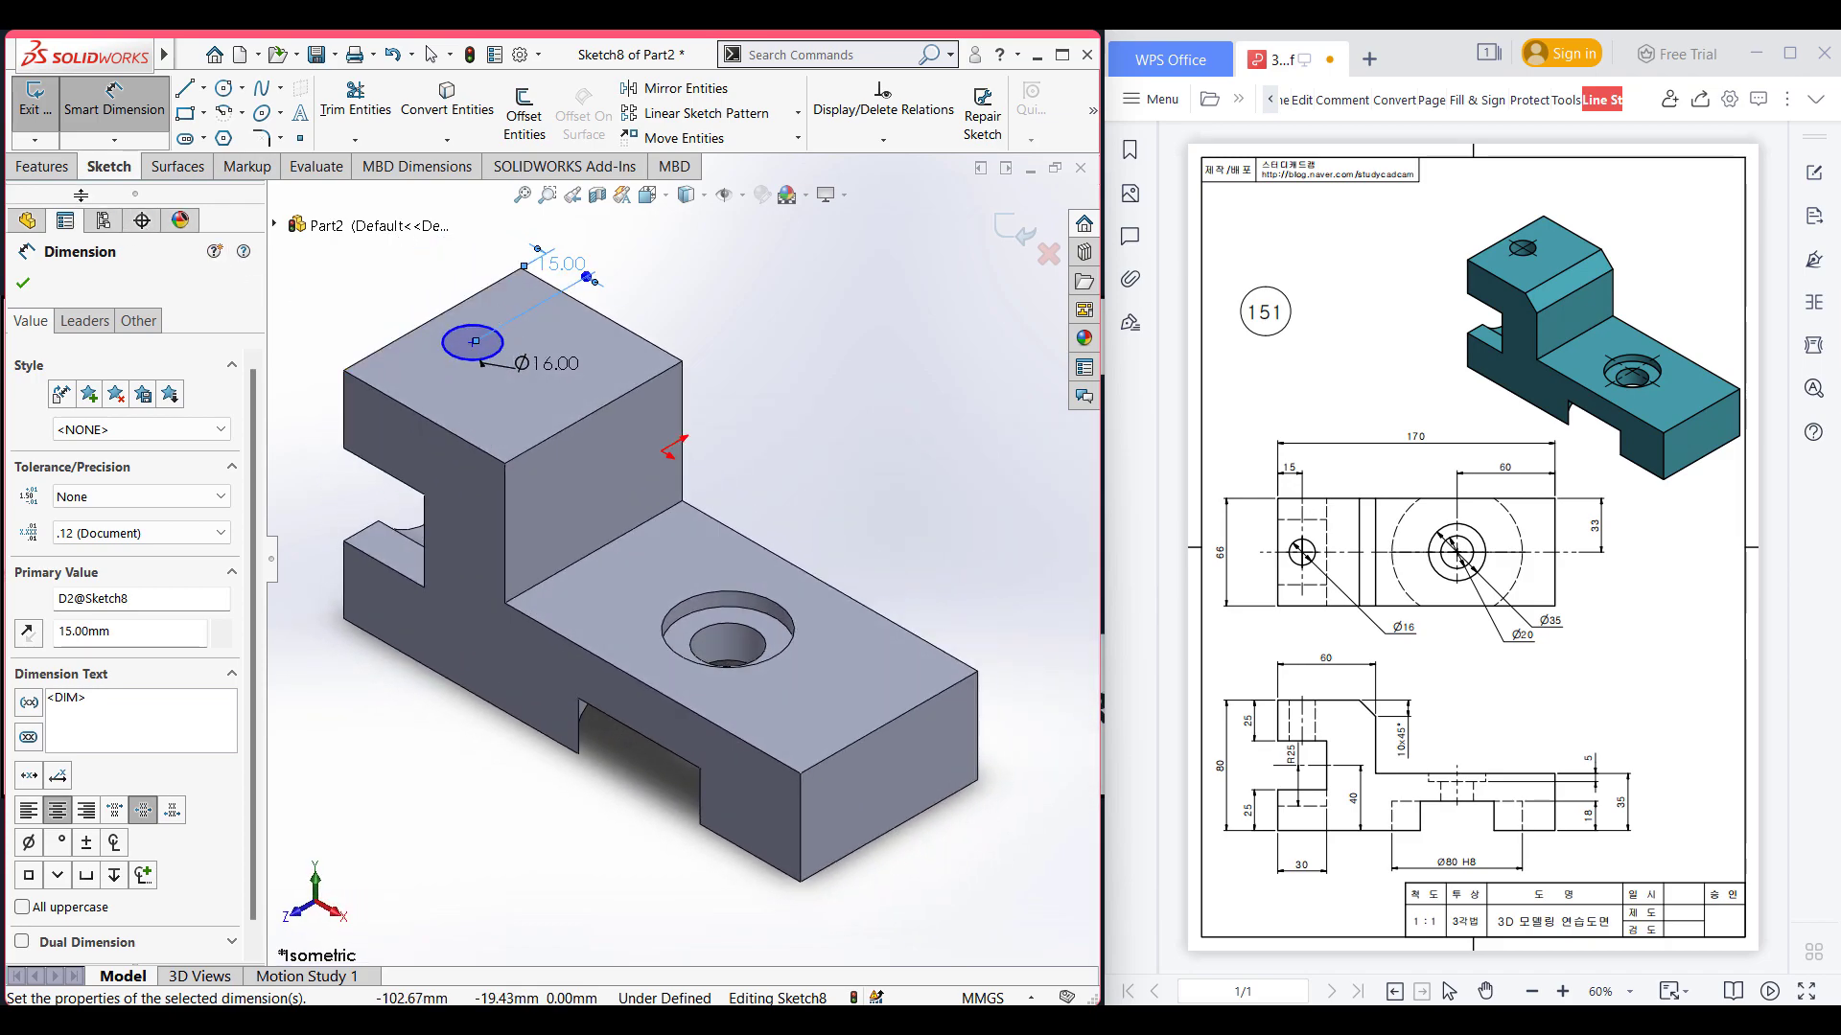
{"action": "left_click", "coordinate": [43, 166]}
{"action": "left_click", "coordinate": [345, 130]}
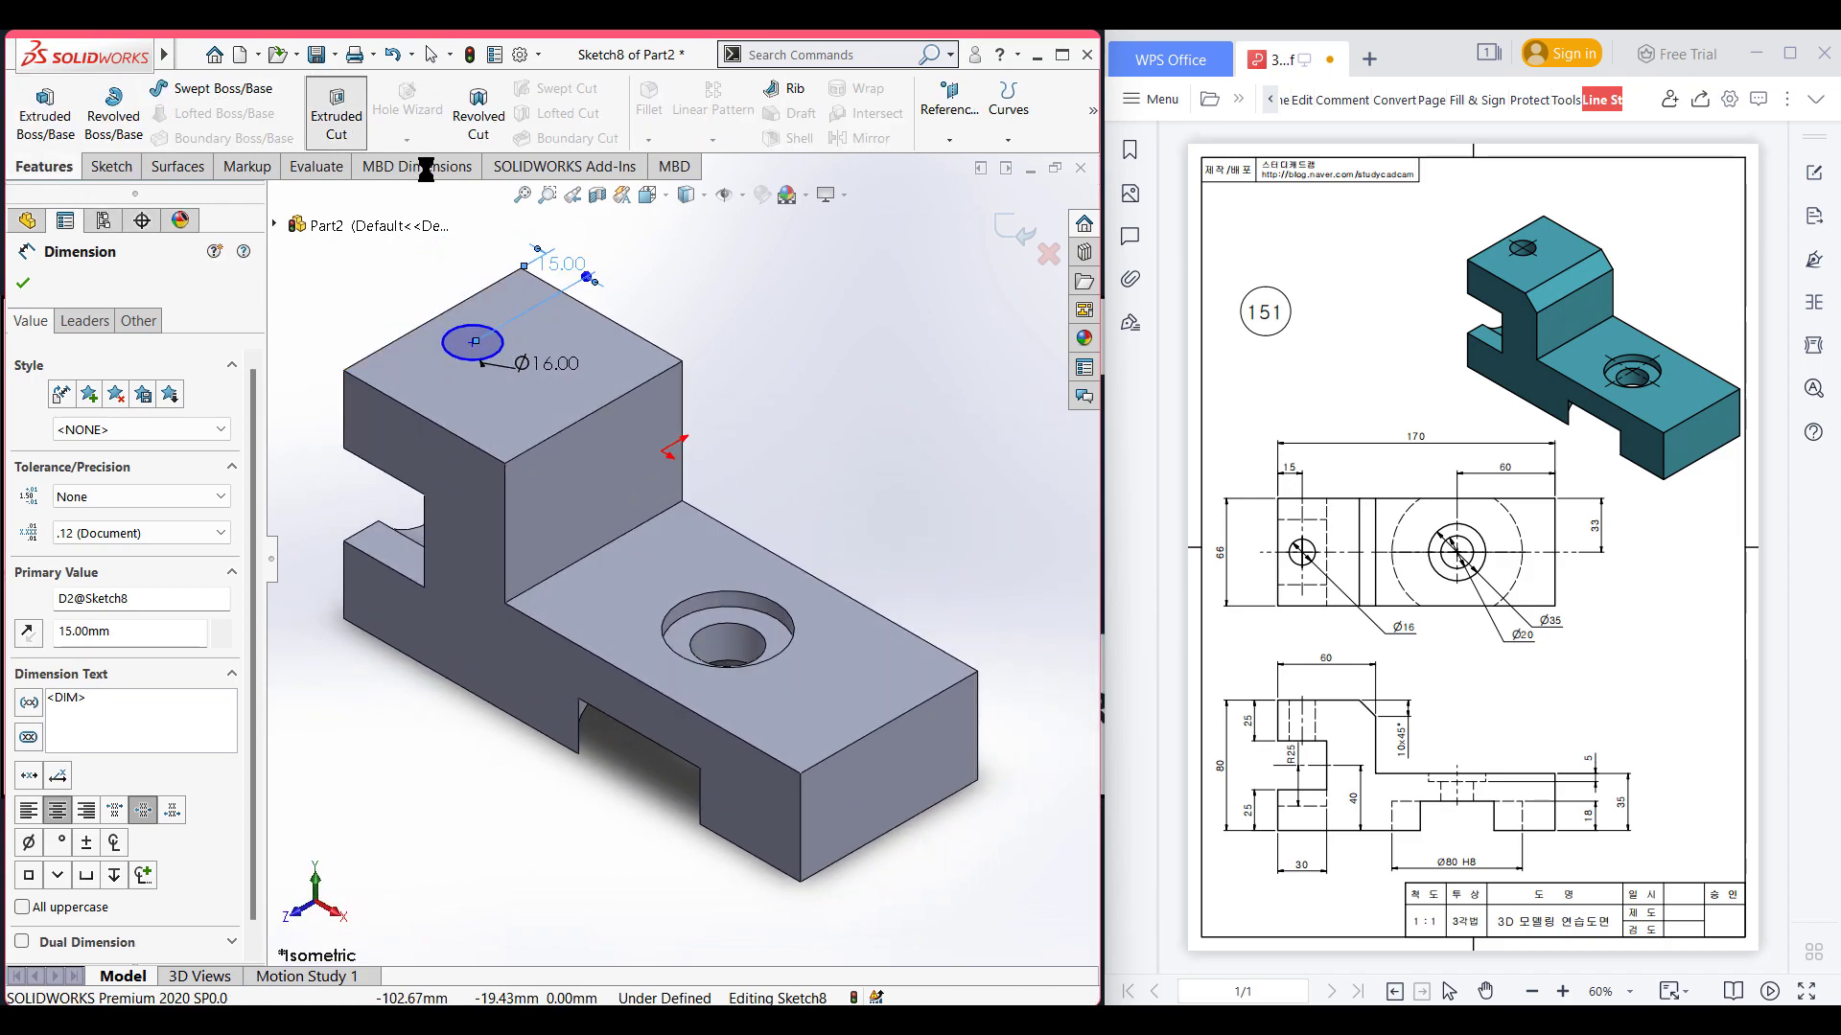
{"action": "type", "text": "25"}
{"action": "key", "text": "Return"}
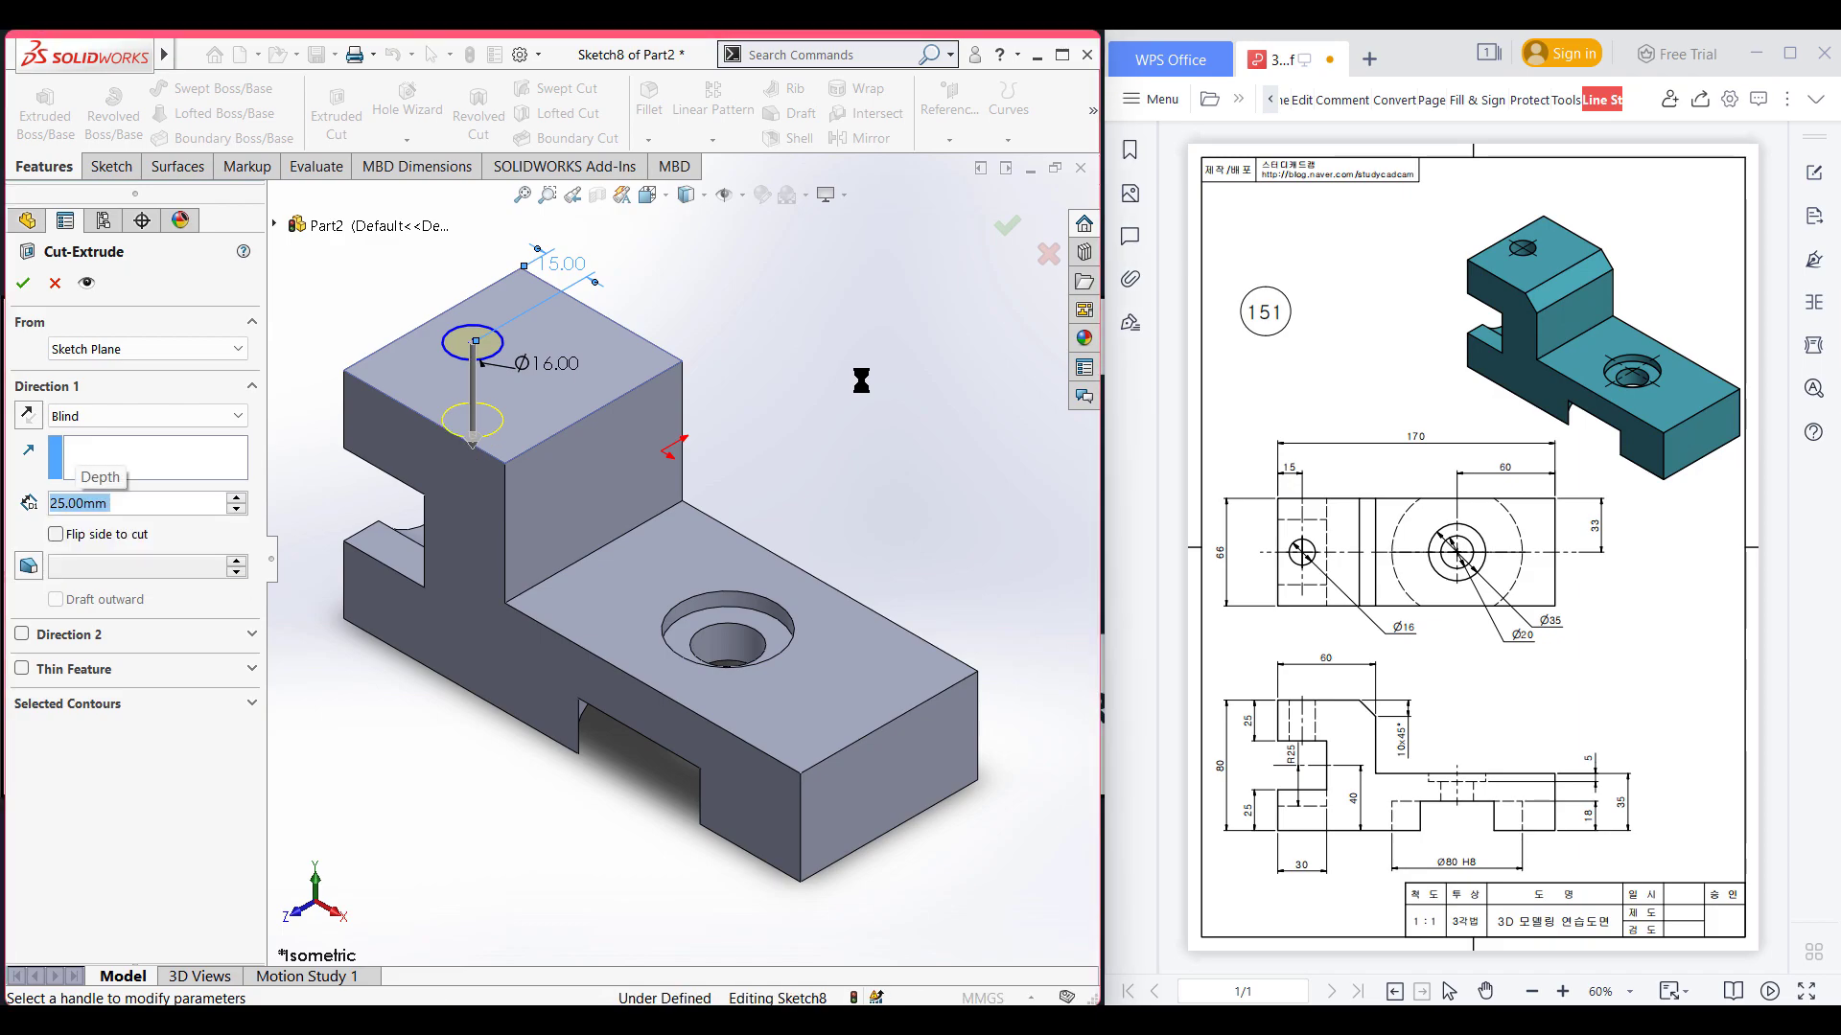
{"action": "mouse_move", "coordinate": [860, 391]}
{"action": "middle_mouse_down"}
{"action": "mouse_move", "coordinate": [970, 525]}
{"action": "mouse_move", "coordinate": [985, 573]}
{"action": "mouse_move", "coordinate": [958, 566]}
{"action": "middle_mouse_up"}
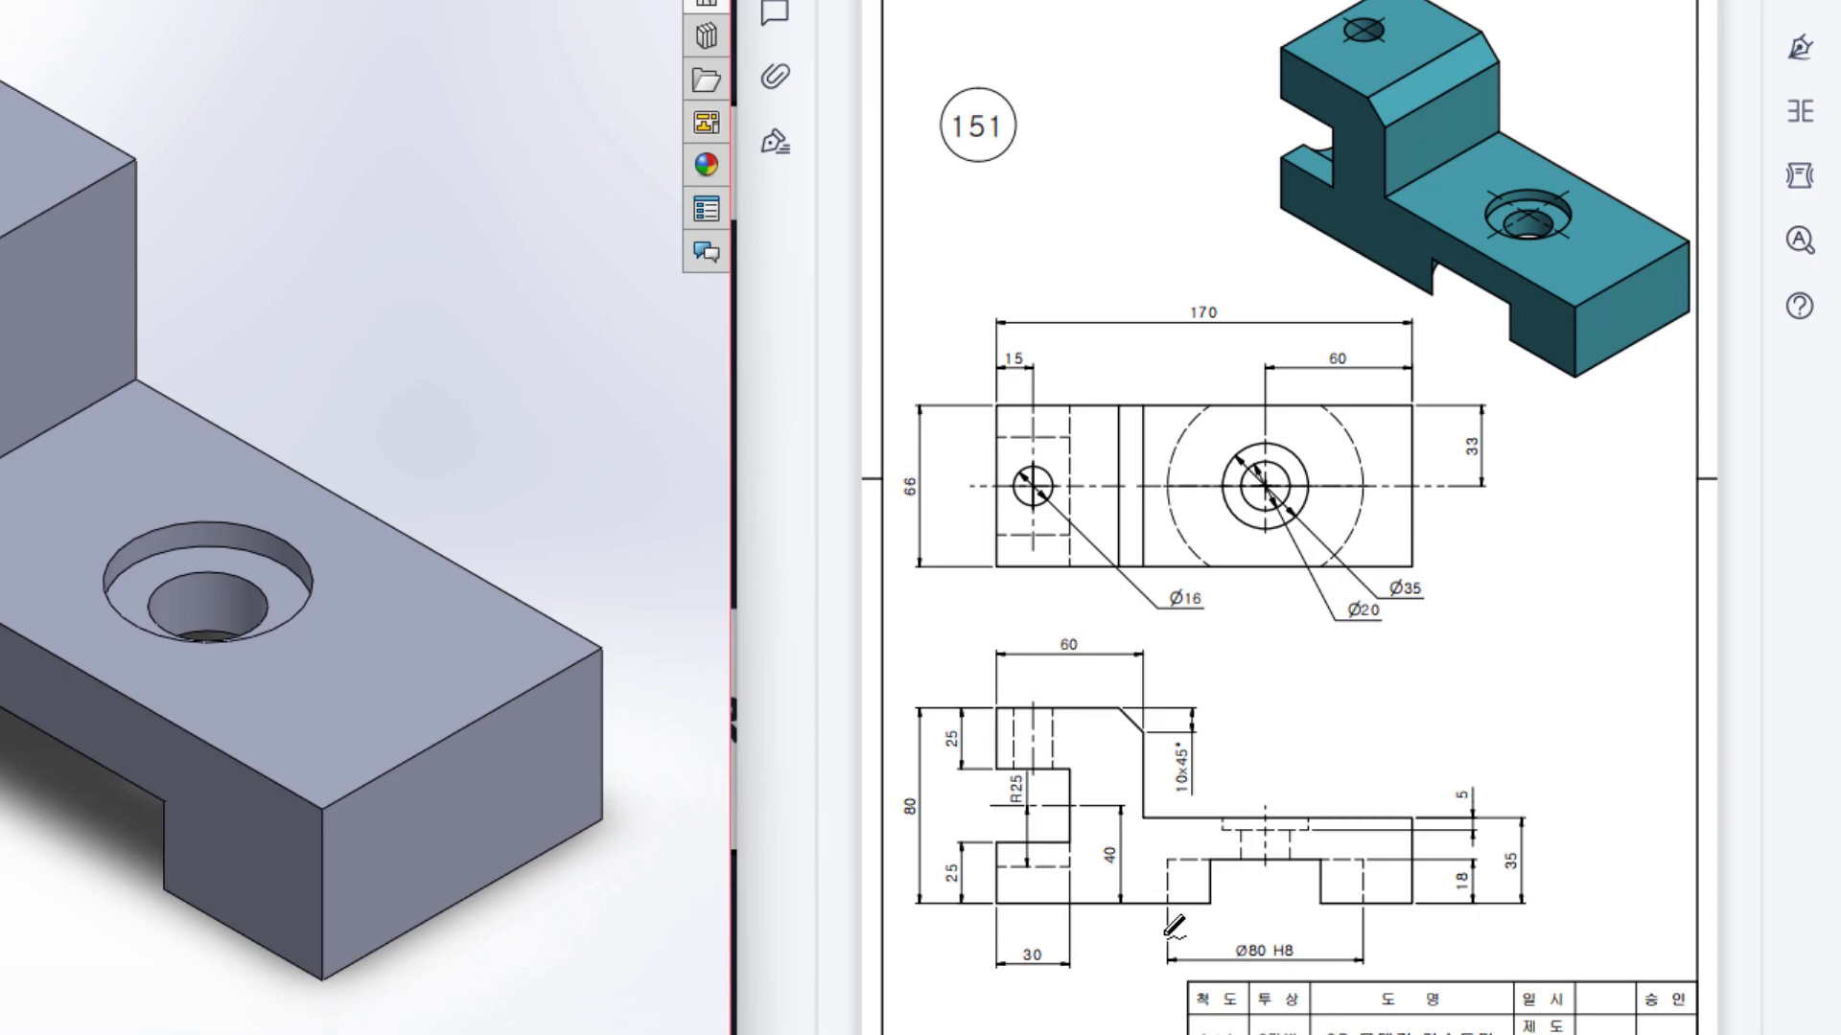
- Examine the upper block's corner chamfer and its 10x45° callout in the drawing's front view, clearing the temporary red markings
{"action": "mouse_move", "coordinate": [1122, 712]}
{"action": "left_mouse_down"}
{"action": "mouse_move", "coordinate": [1195, 738]}
{"action": "mouse_move", "coordinate": [1200, 796]}
{"action": "mouse_move", "coordinate": [1210, 729]}
{"action": "left_mouse_up"}
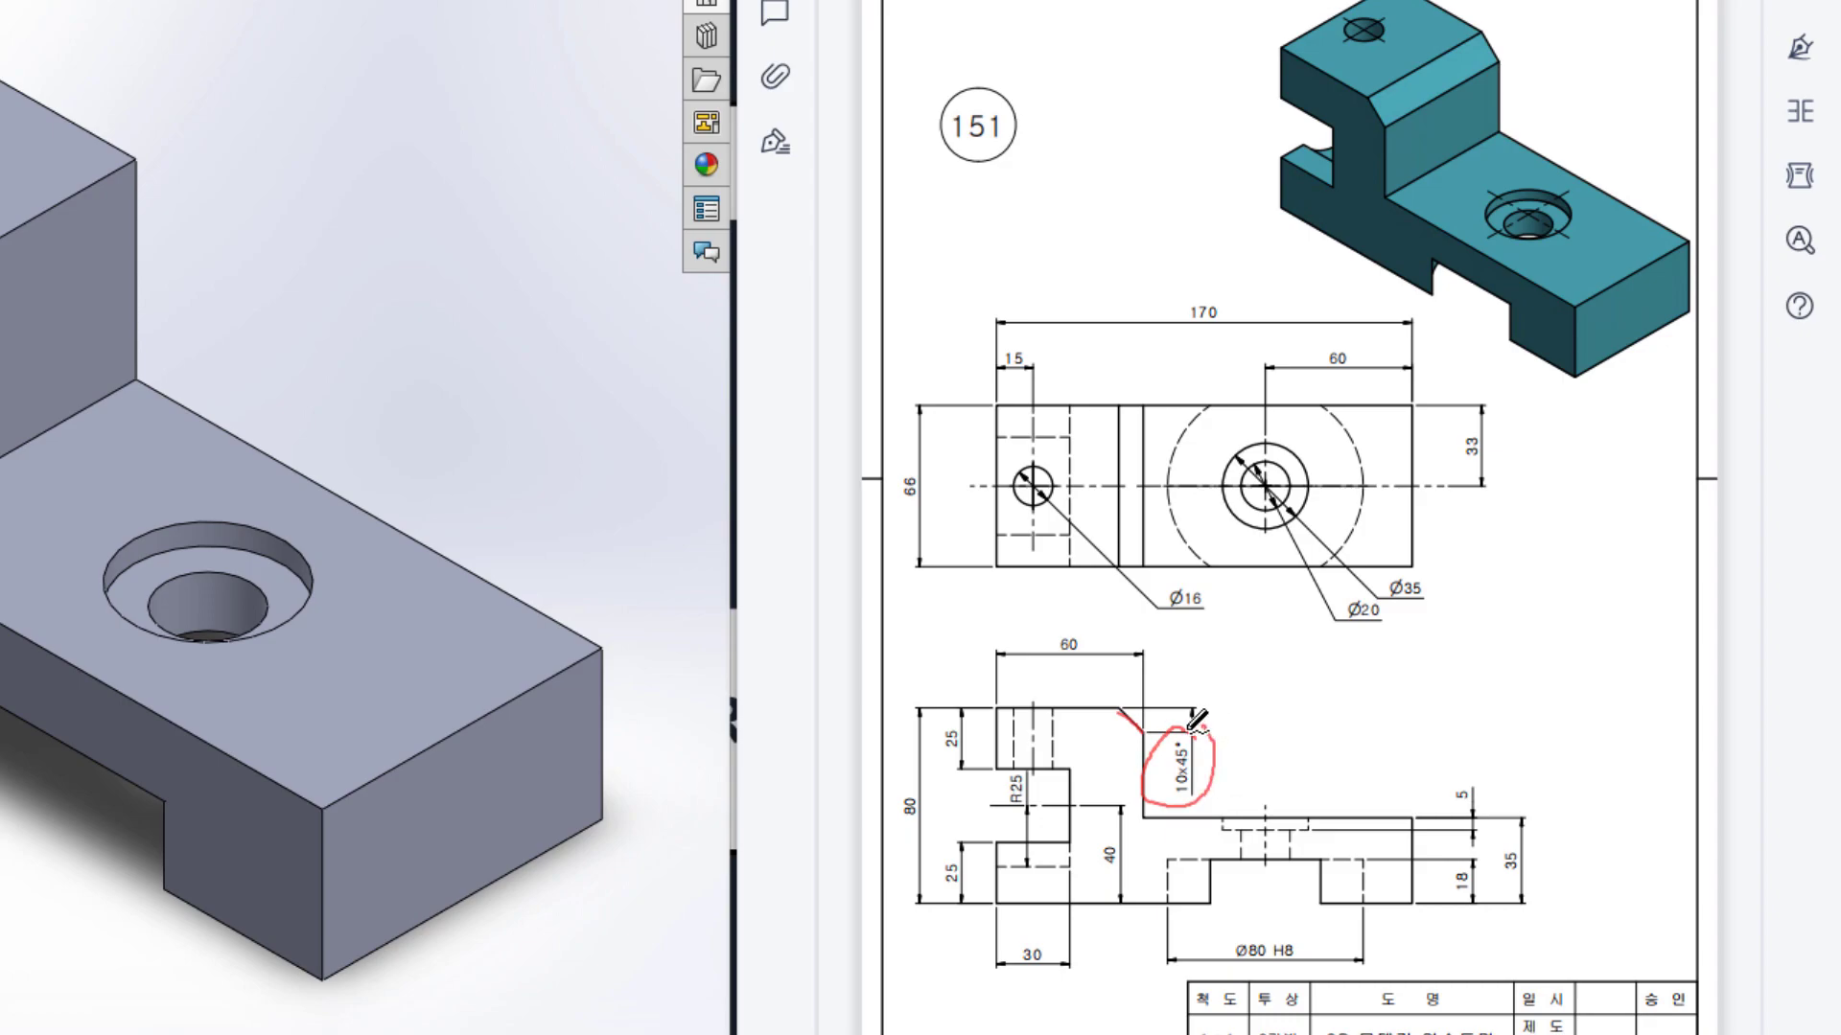
{"action": "key", "text": "ctrl+z"}
{"action": "key", "text": "ctrl+z"}
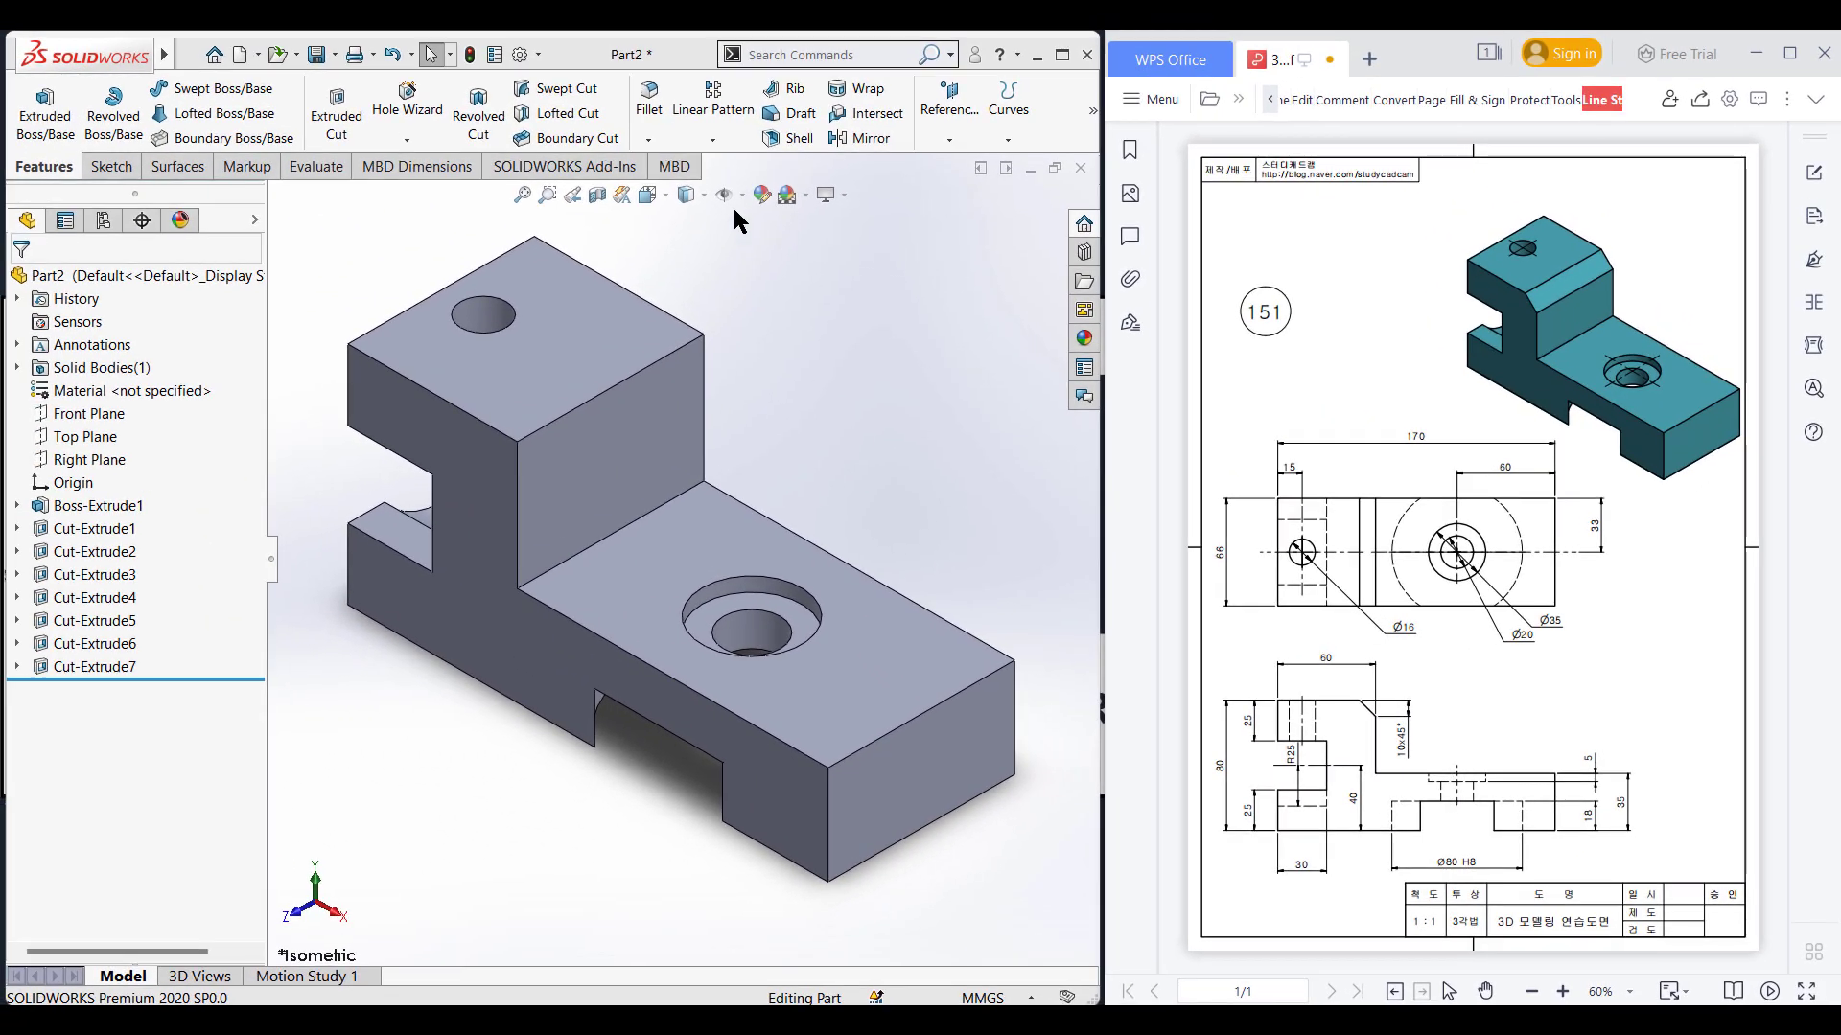
- Chamfer the upper block's top edge on the side facing the counterbored hole, 10 mm at 45 degrees
{"action": "left_click", "coordinate": [648, 140]}
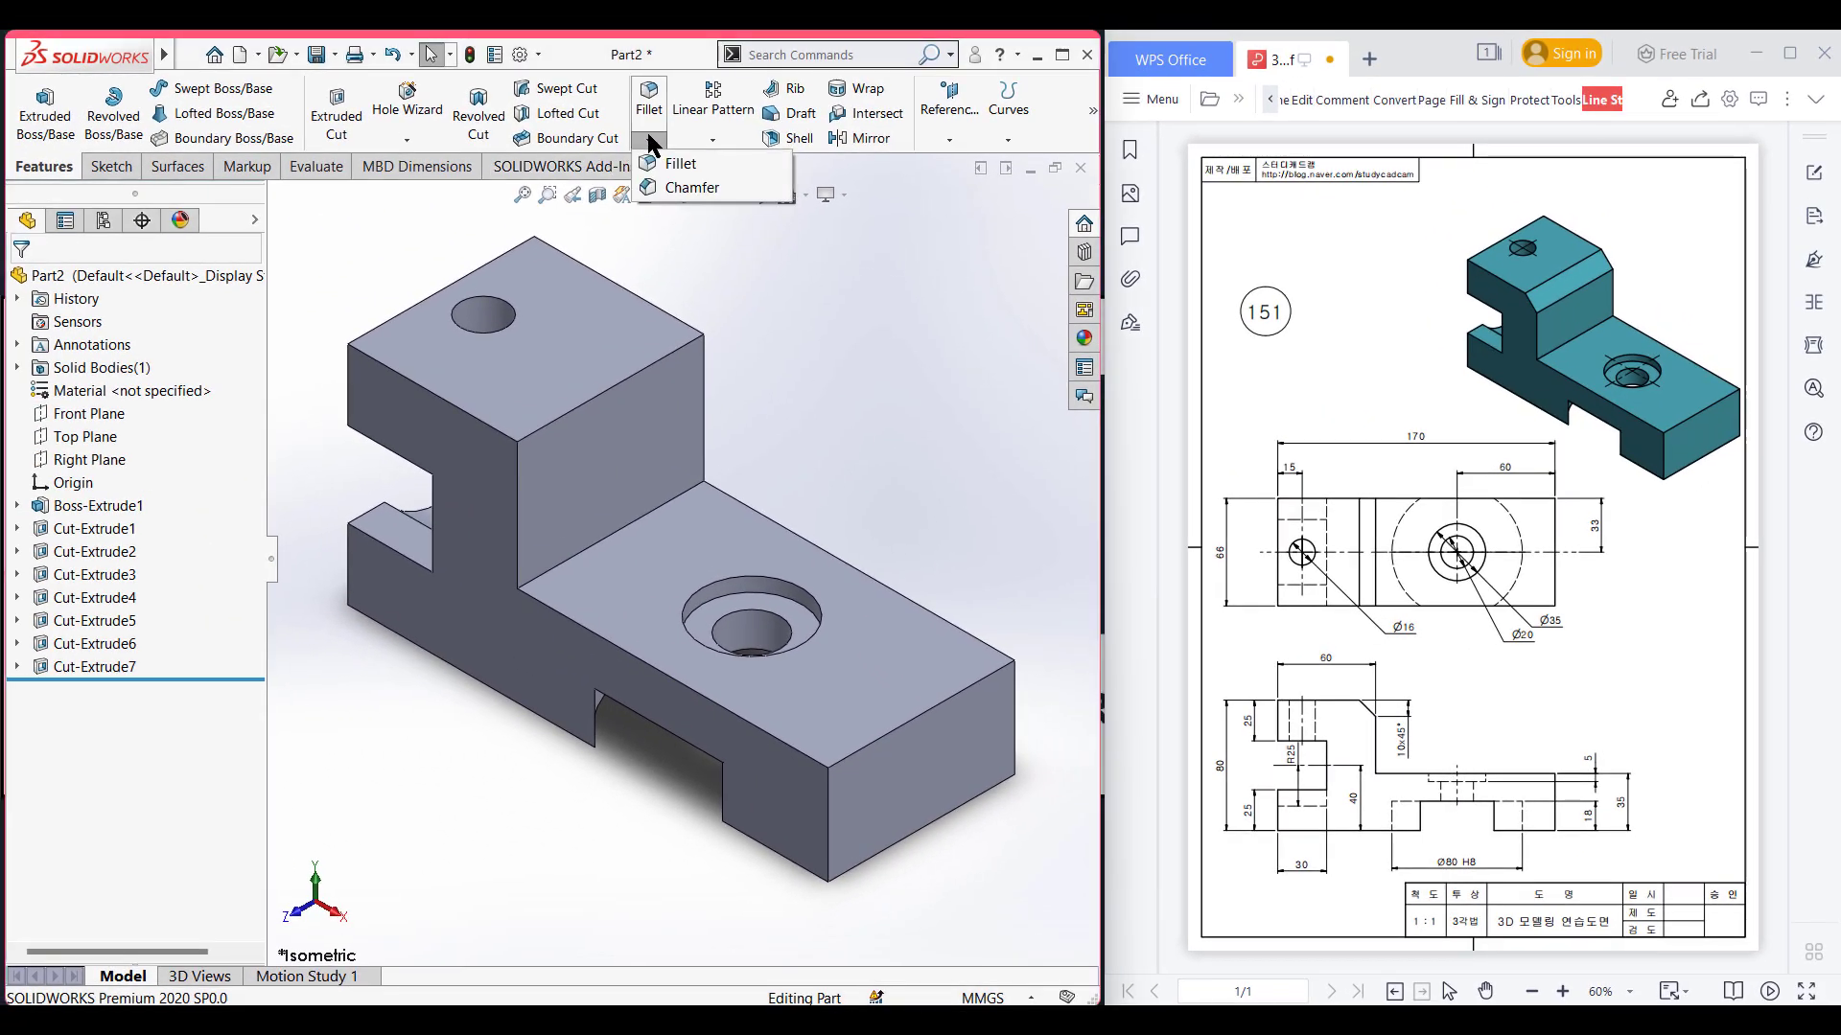
{"action": "left_click", "coordinate": [688, 184]}
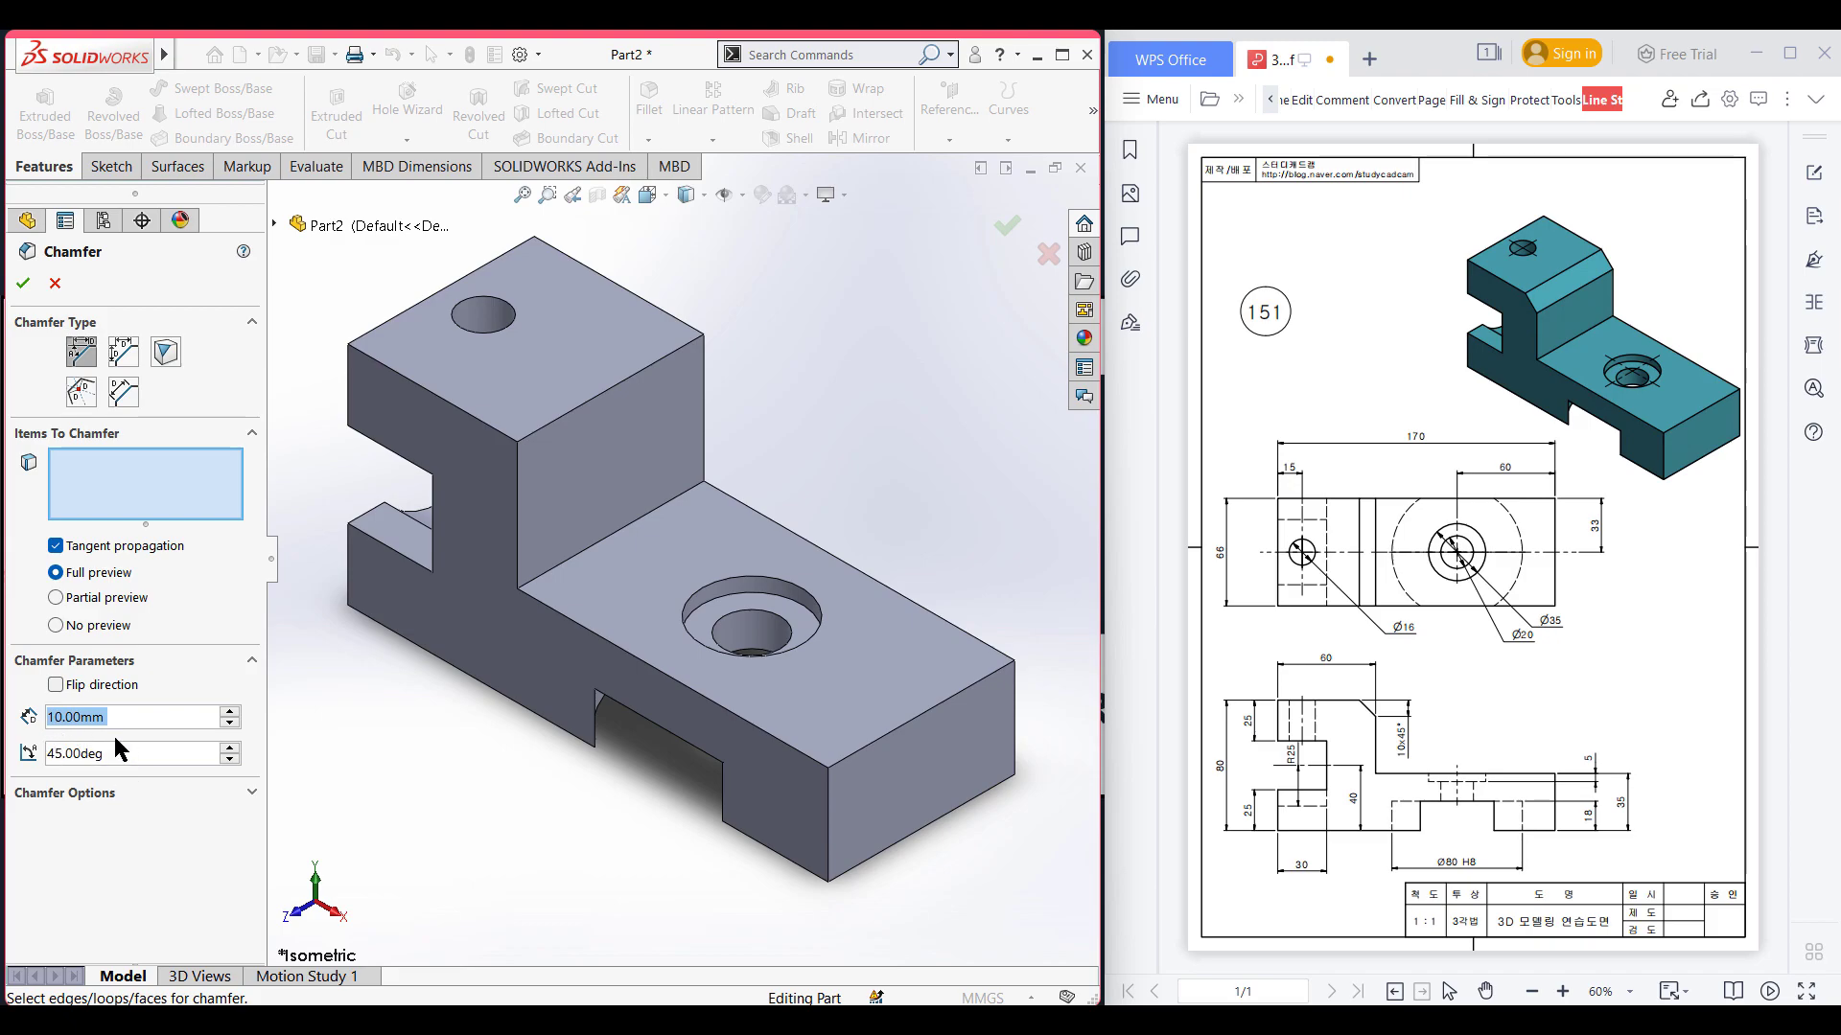
{"action": "left_click", "coordinate": [553, 424]}
{"action": "left_click", "coordinate": [22, 285]}
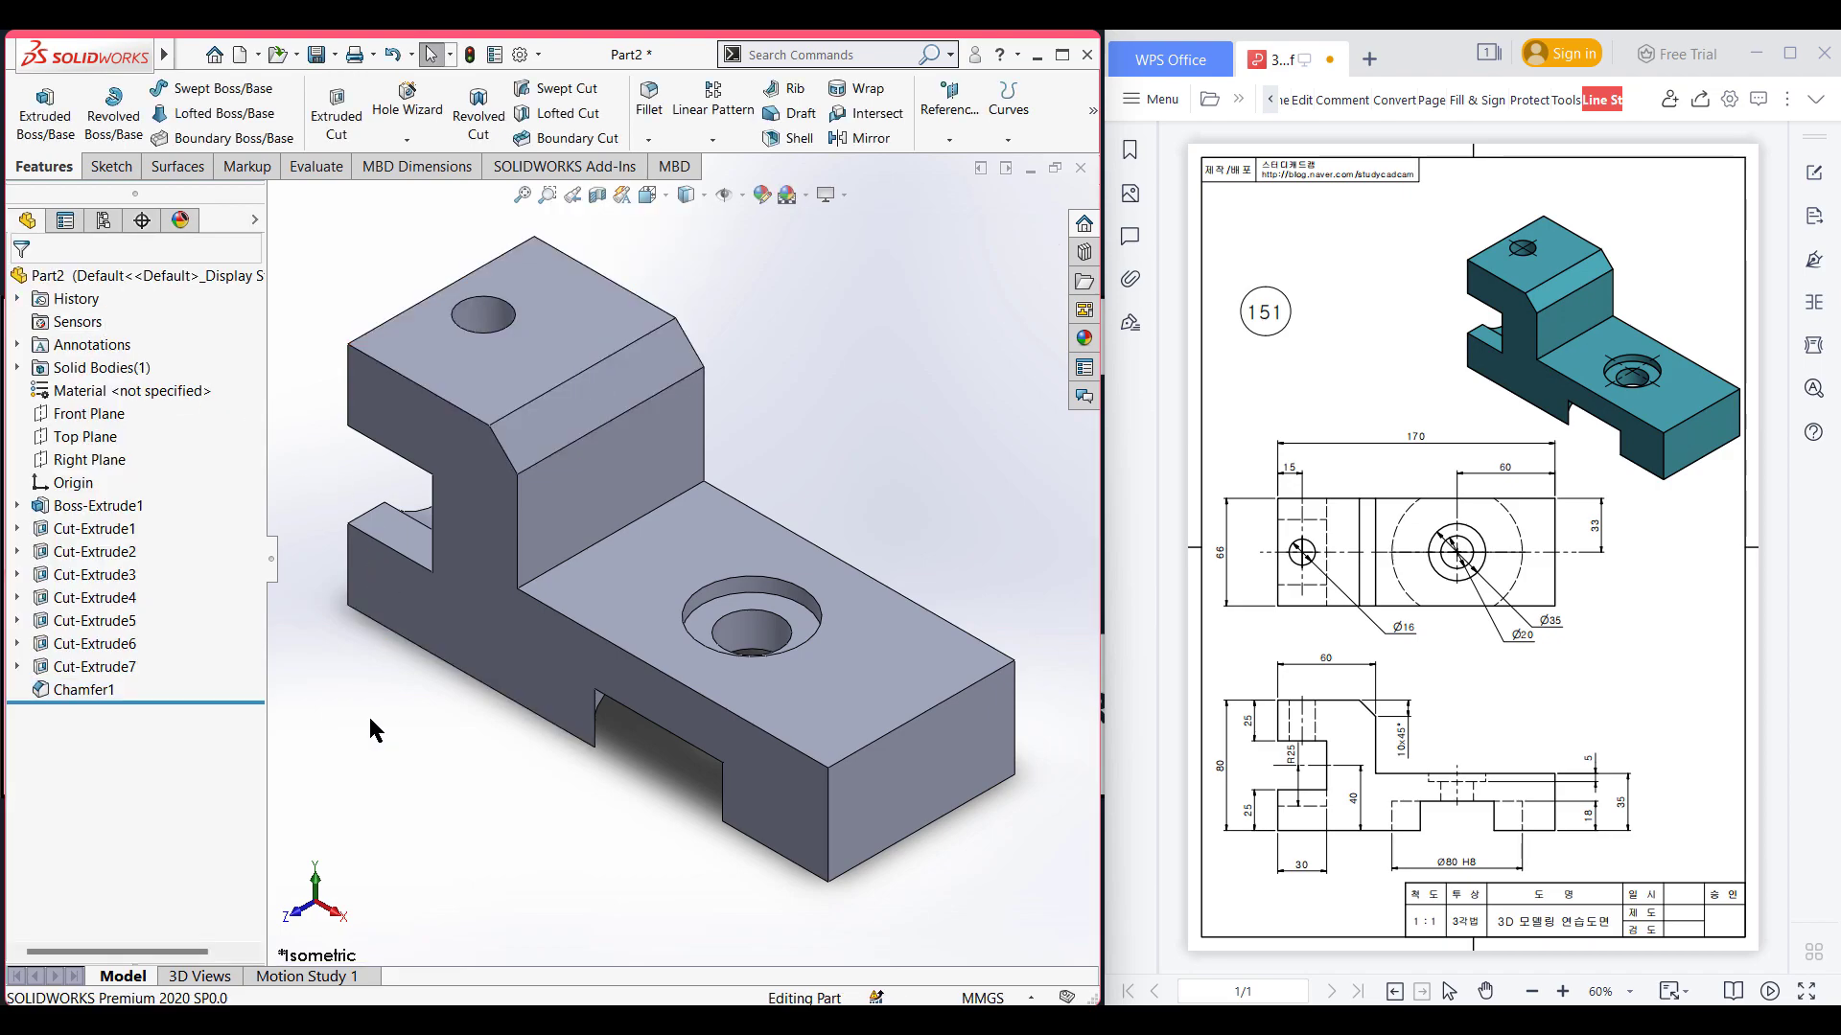